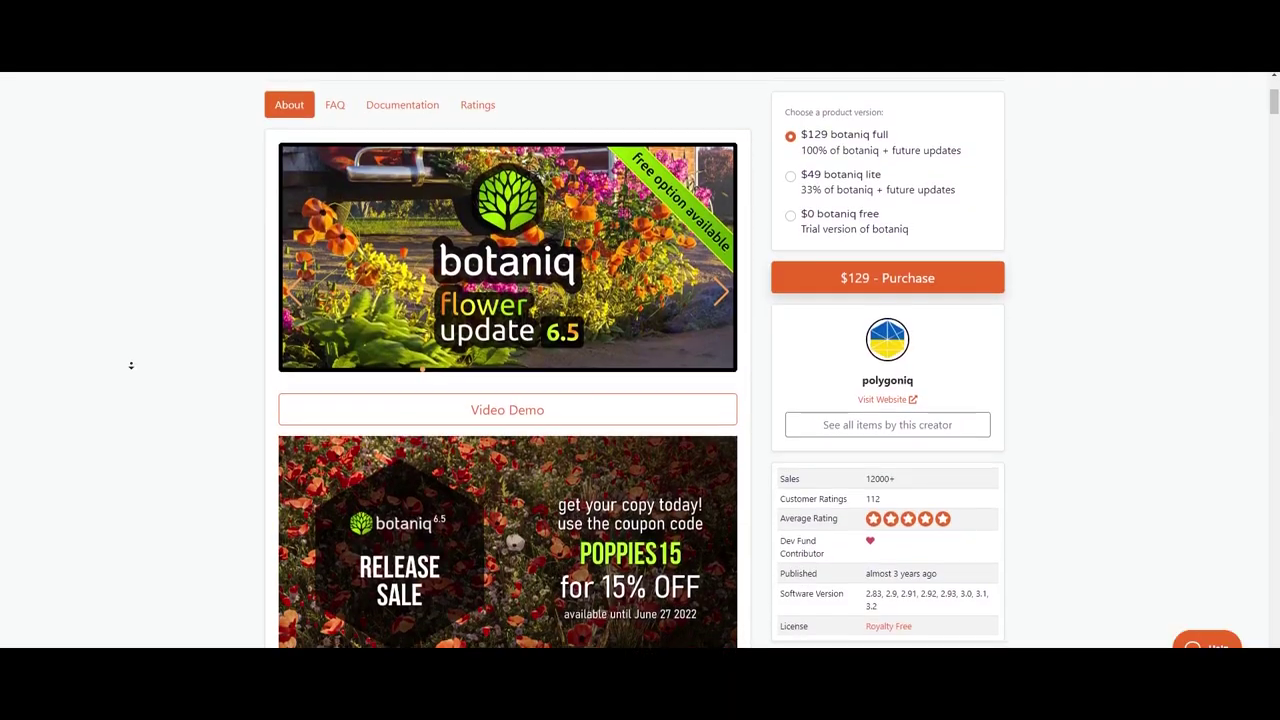
Look through the botaniq product page down to its product description.
scroll(130, 373, "down", 3)
scroll(130, 373, "down", 6)
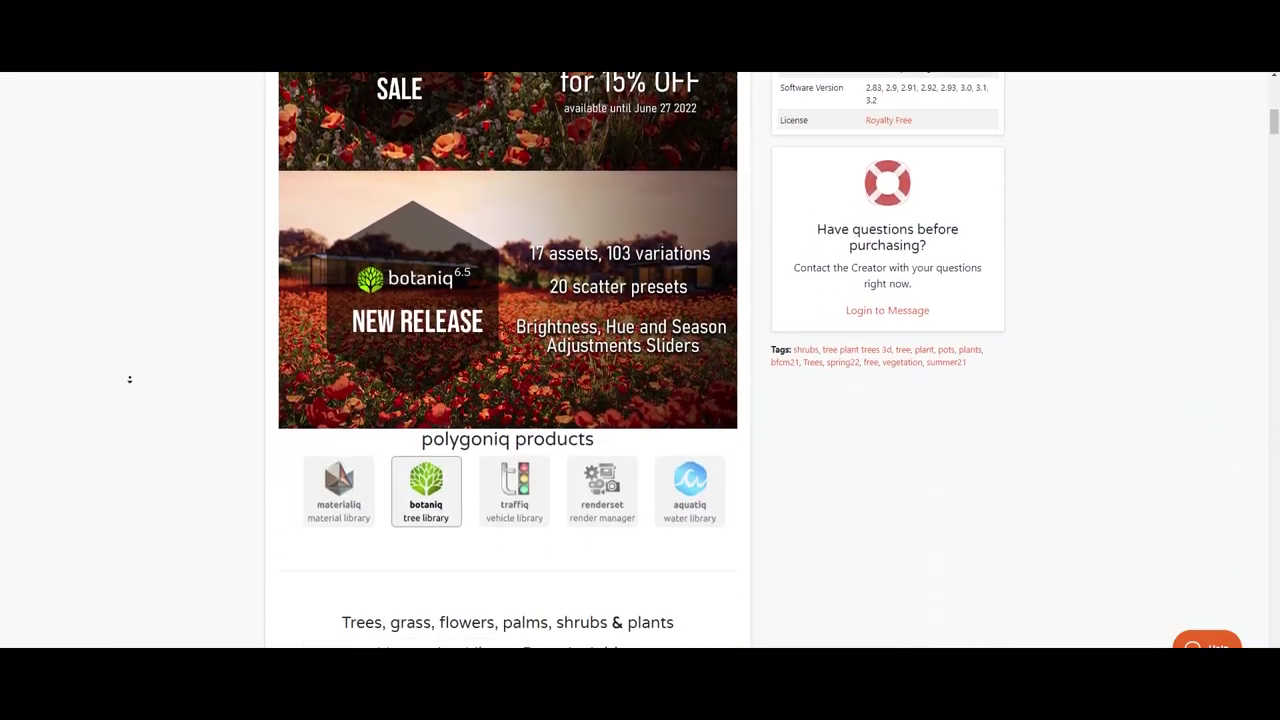
scroll(129, 380, "down", 6)
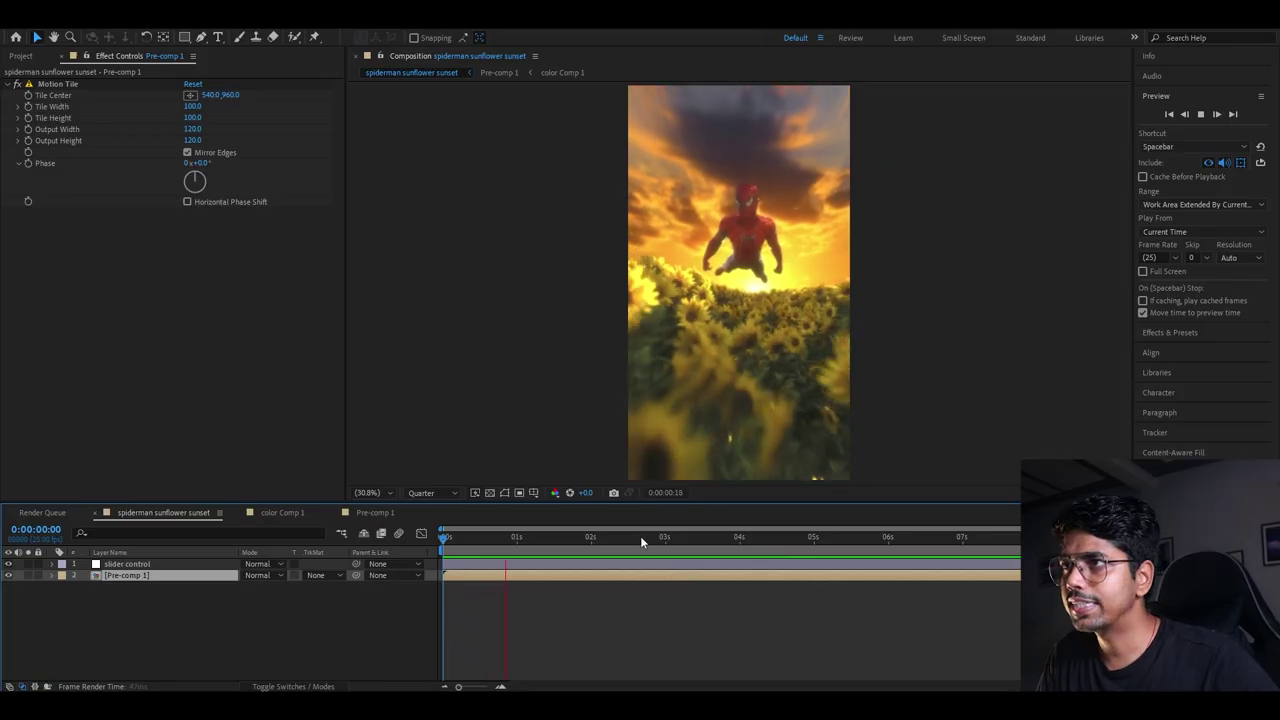
Scrub through and play back the "spiderman sunflower sunset" composition in After Effects.
left_click_drag(773, 536, 544, 555)
key("space")
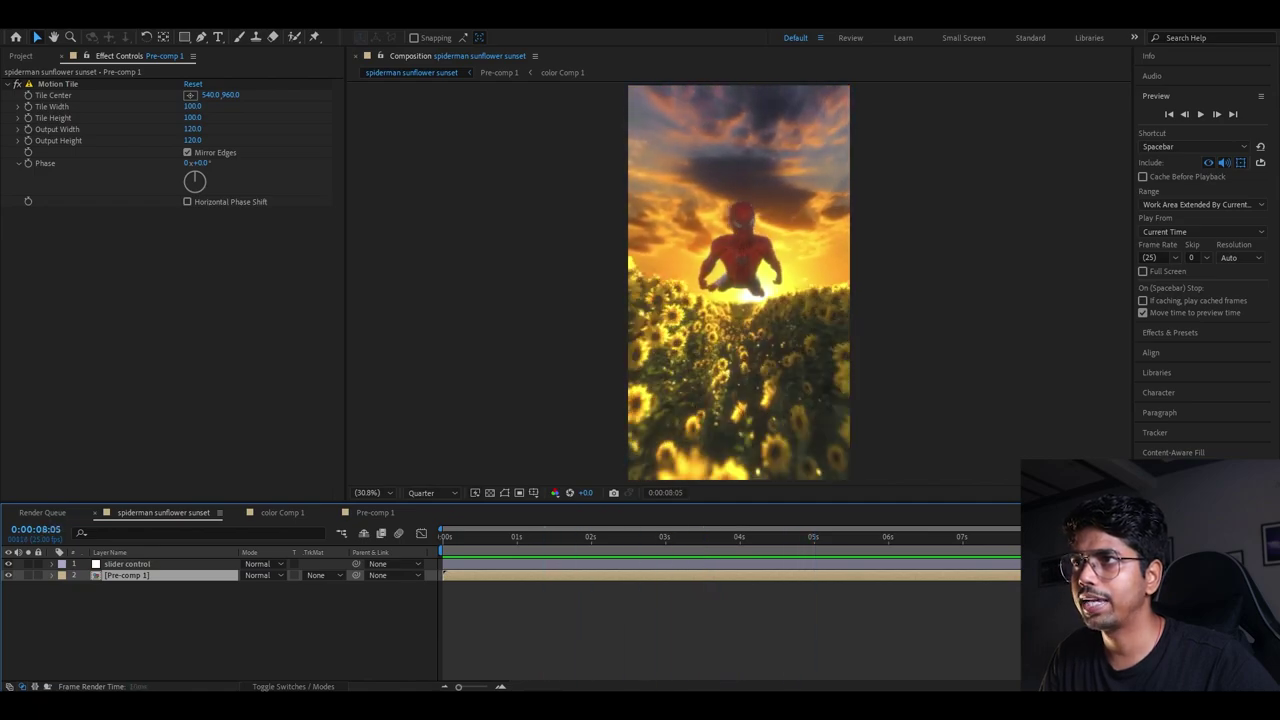
left_click_drag(821, 567, 547, 558)
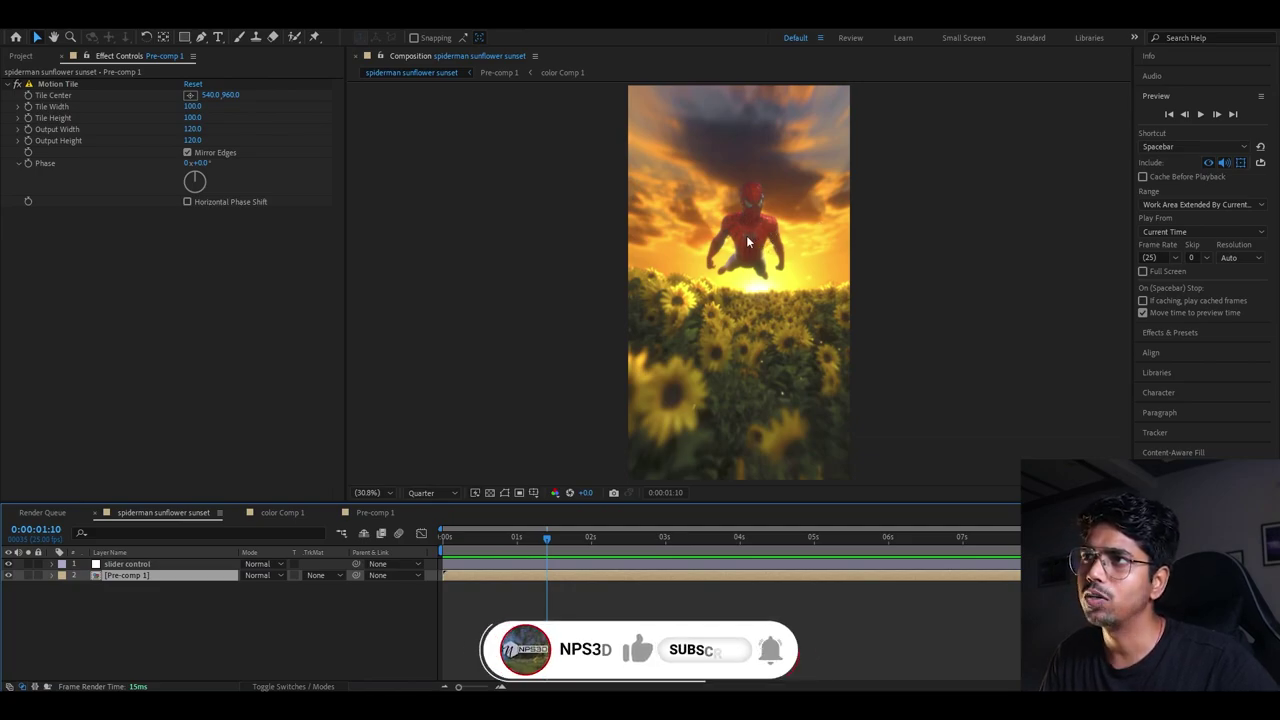
key("space")
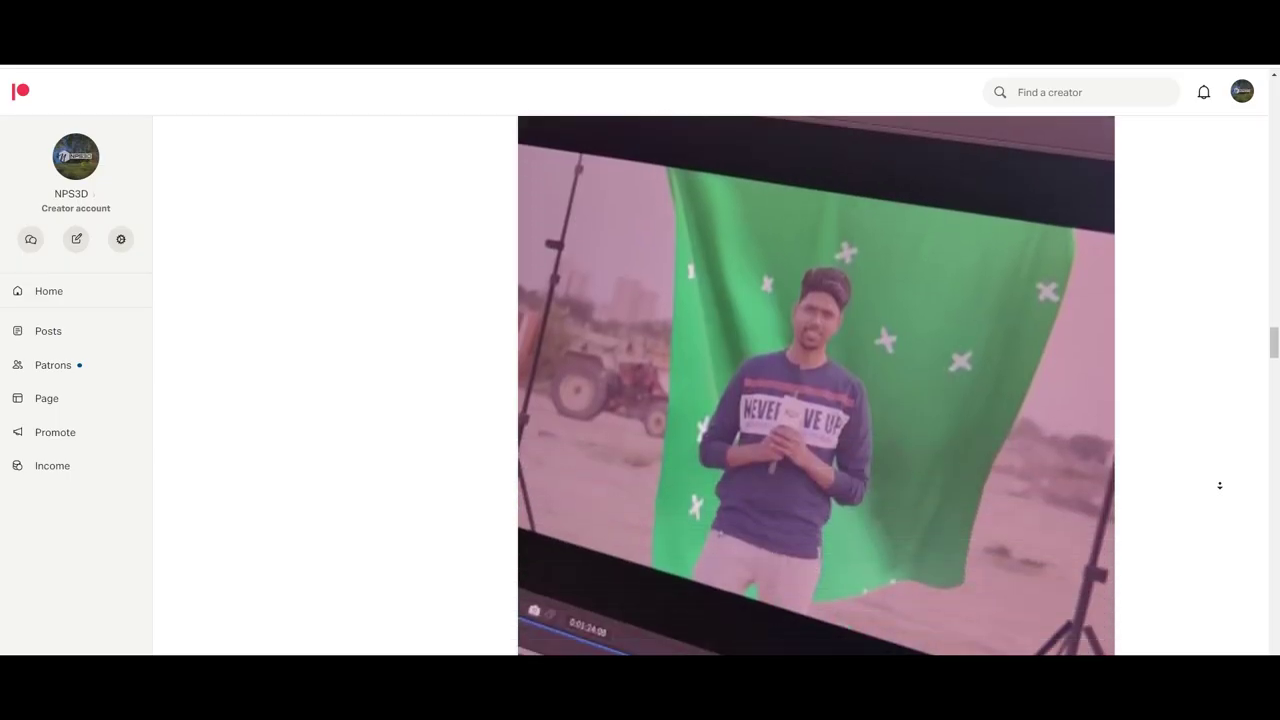
Skim the creator's Patreon page and open the NPS3D Bro membership offer on the NPS 3D YouTube channel.
scroll(1219, 485, "down", 10)
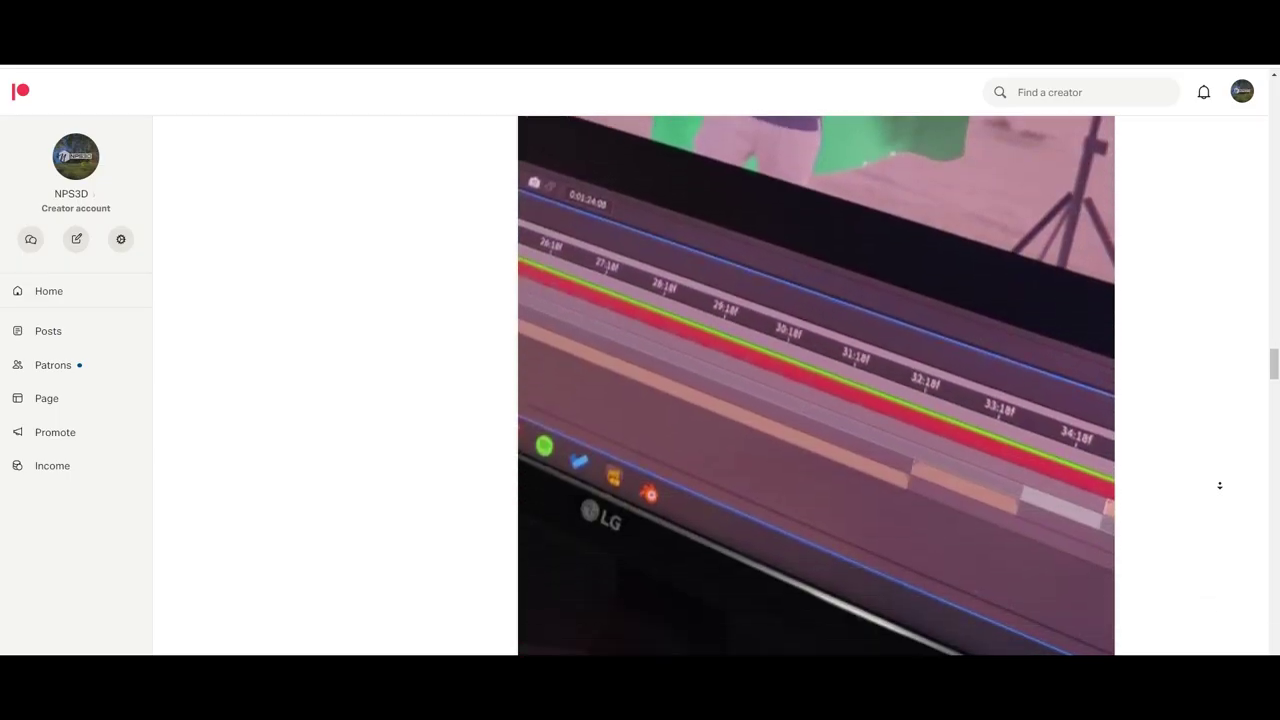
scroll(1219, 485, "down", 15)
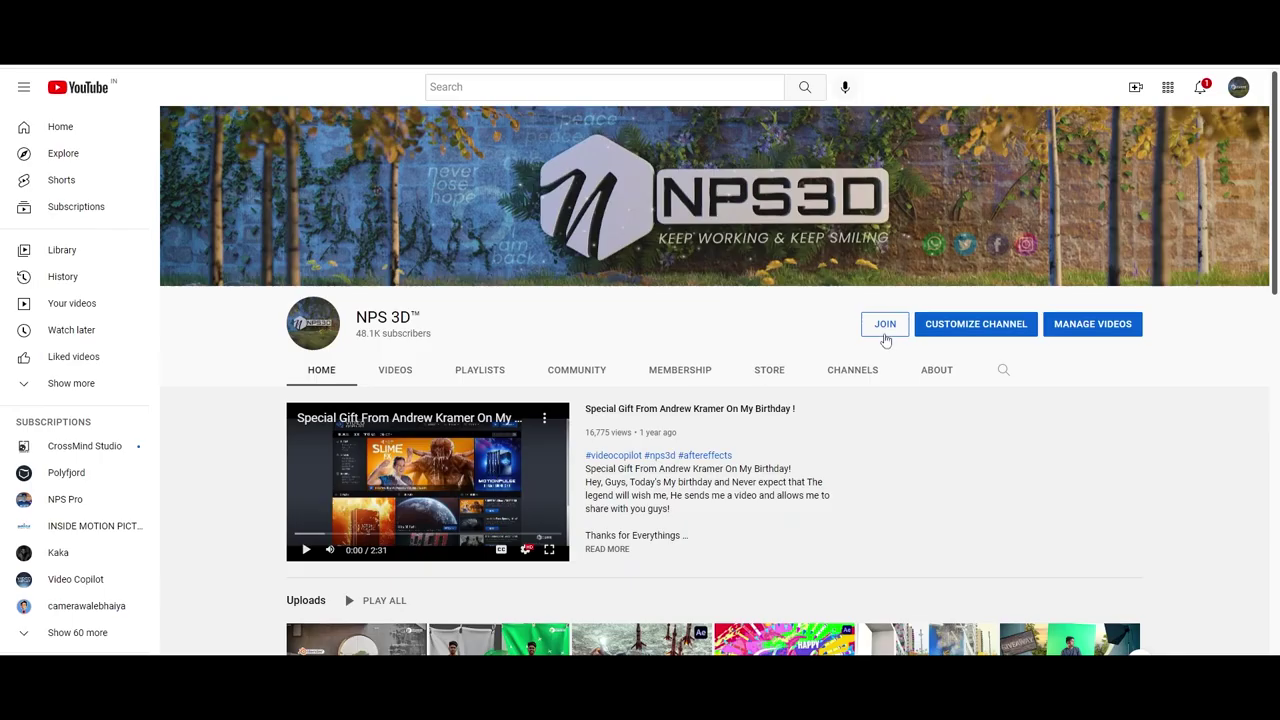
left_click(884, 325)
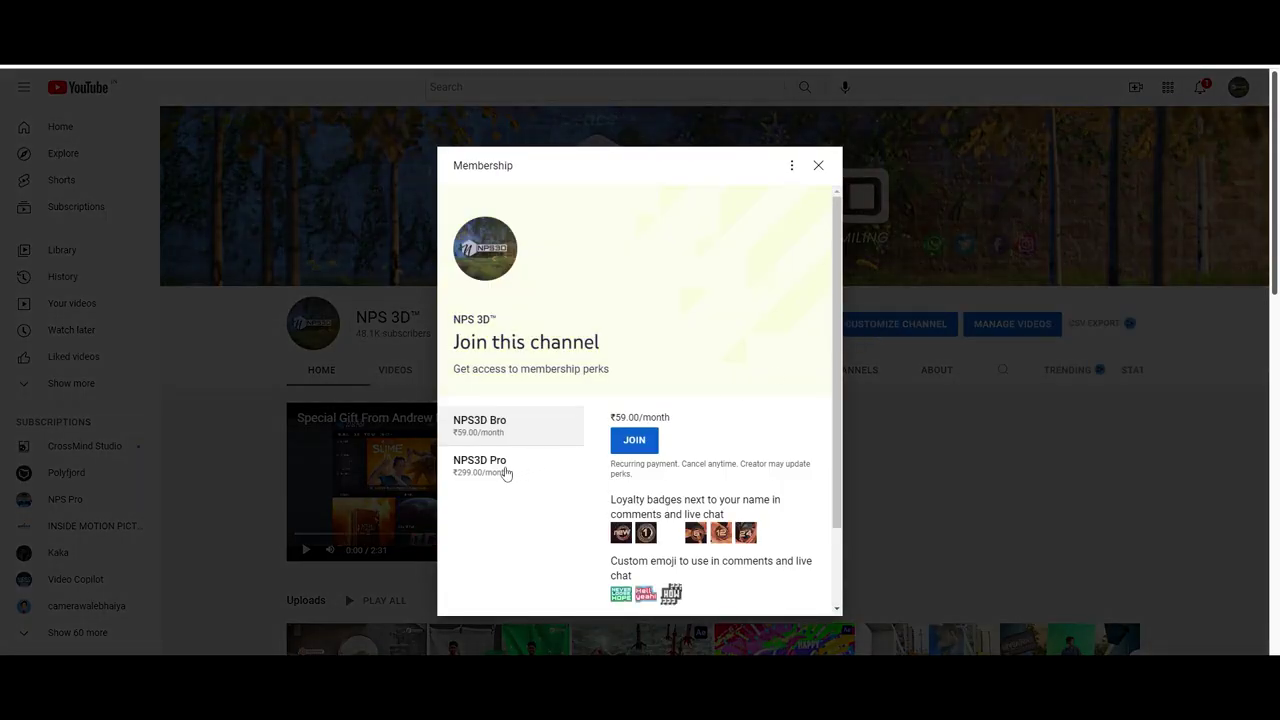
left_click(636, 445)
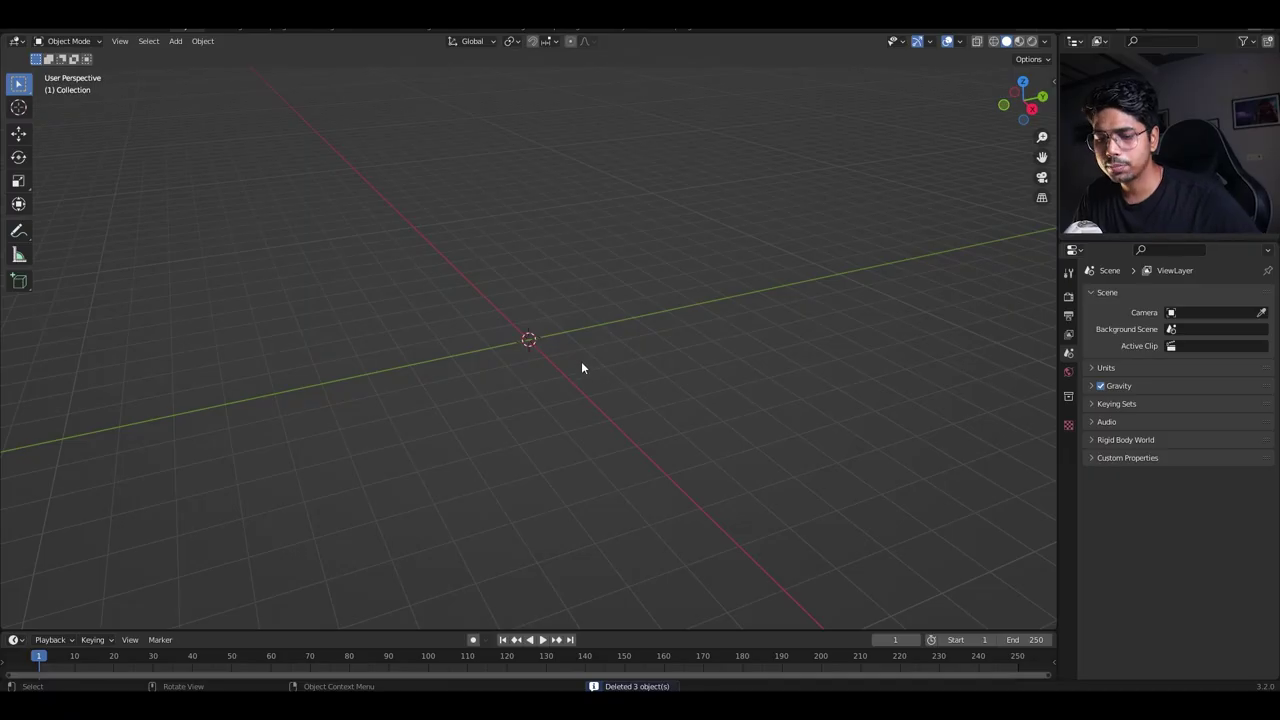
Add a plane mesh at the origin and scale it up by a factor of 5.
key("shift+a")
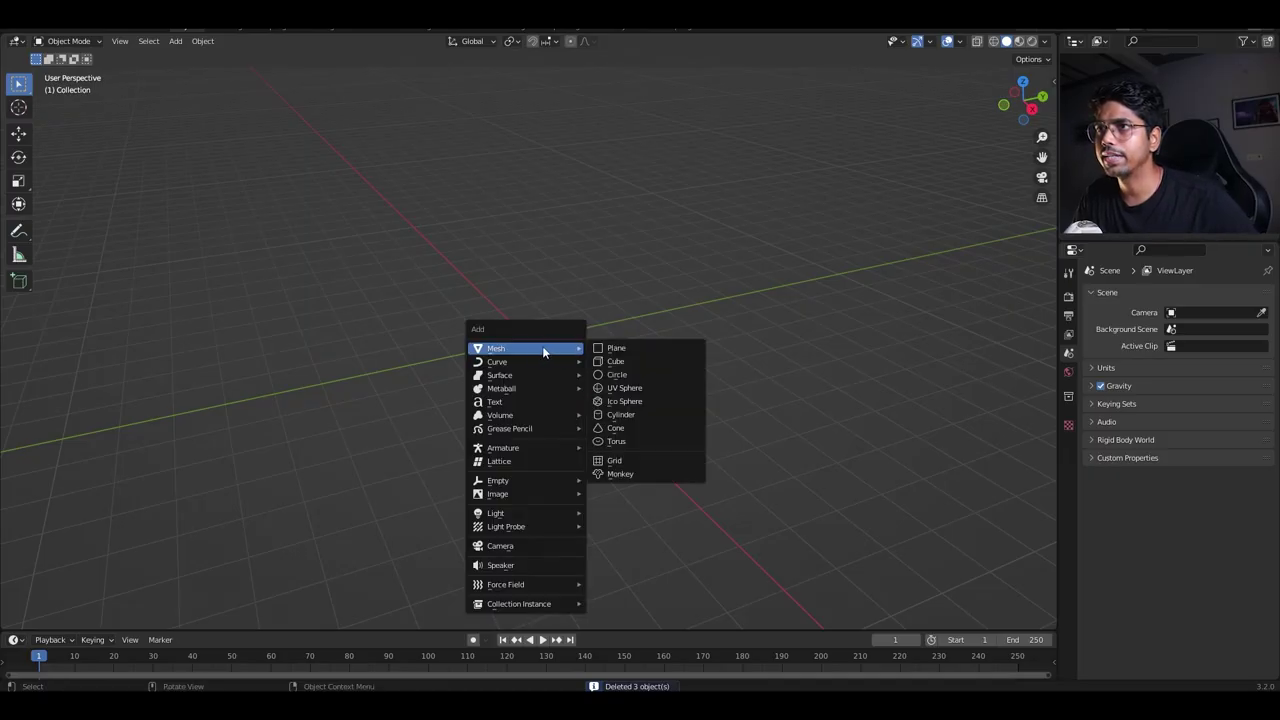
left_click(605, 346)
type("s5")
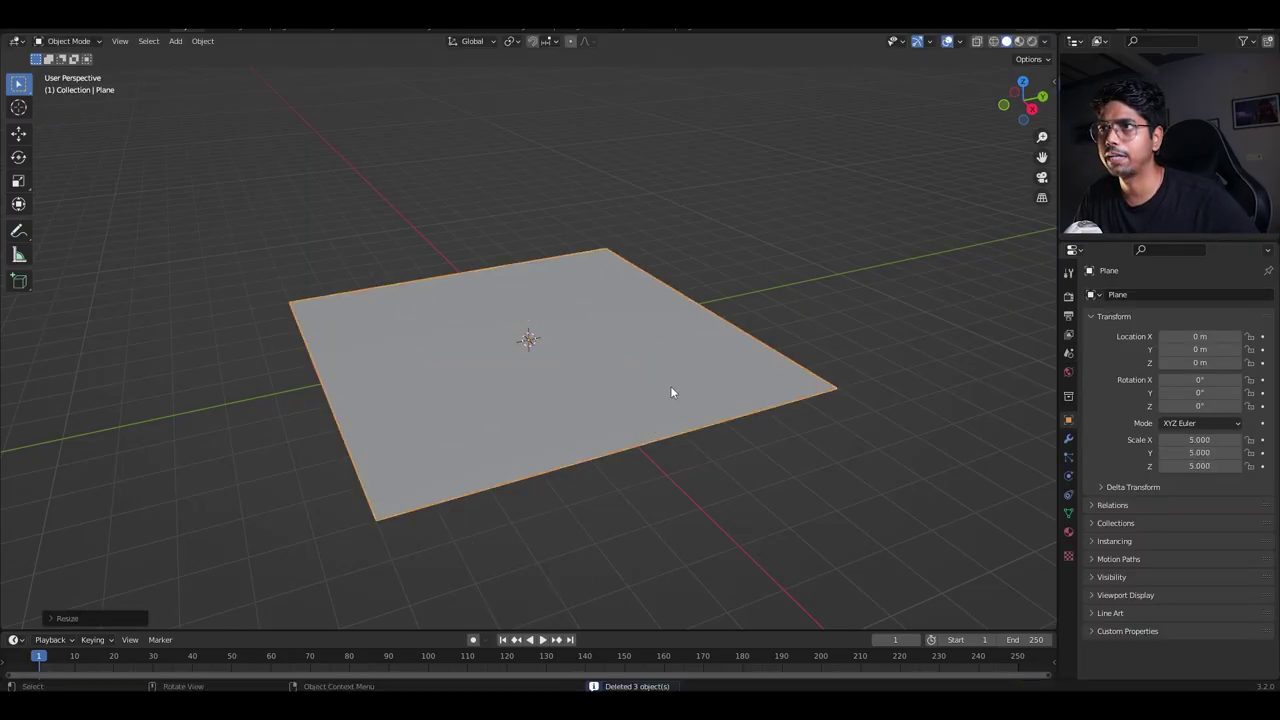
scroll(670, 392, "up", 3)
middle_click_drag(663, 391, 614, 356)
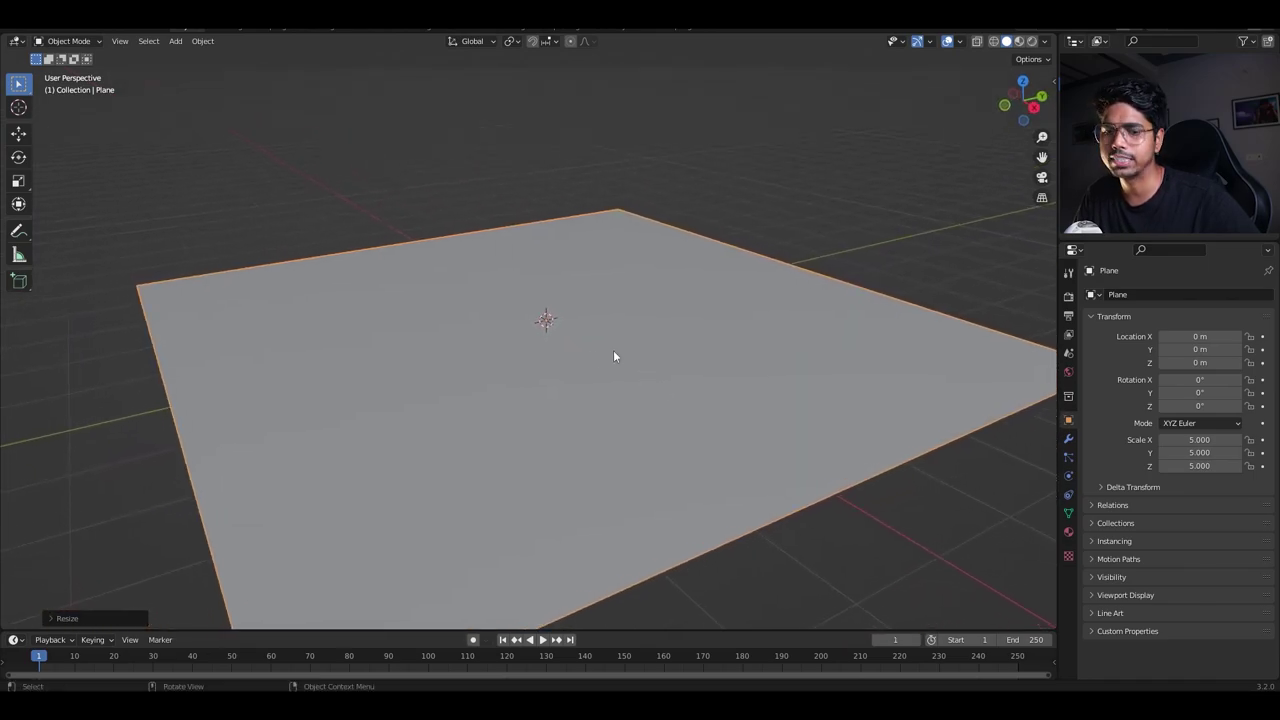
Subdivide the plane's whole mesh several times in Edit Mode and return to Object Mode.
key("Tab")
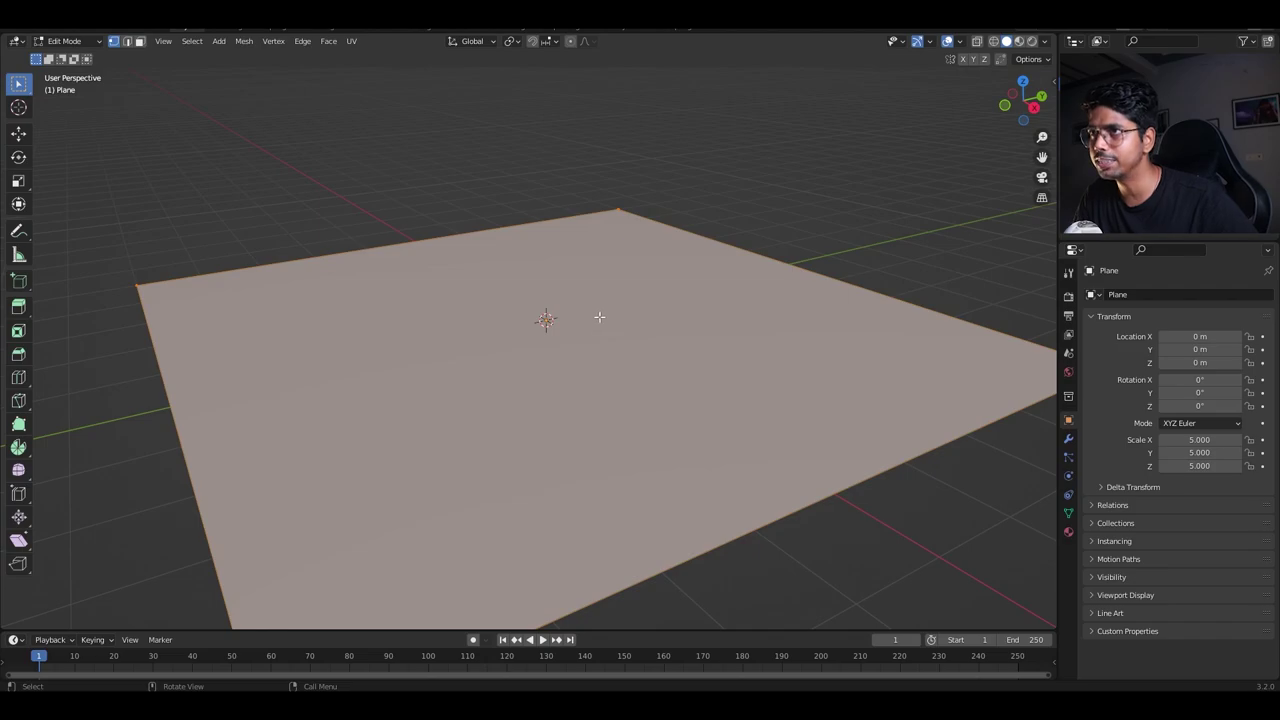
right_click(585, 288)
left_click(585, 288)
right_click(585, 288)
left_click(585, 288)
right_click(585, 288)
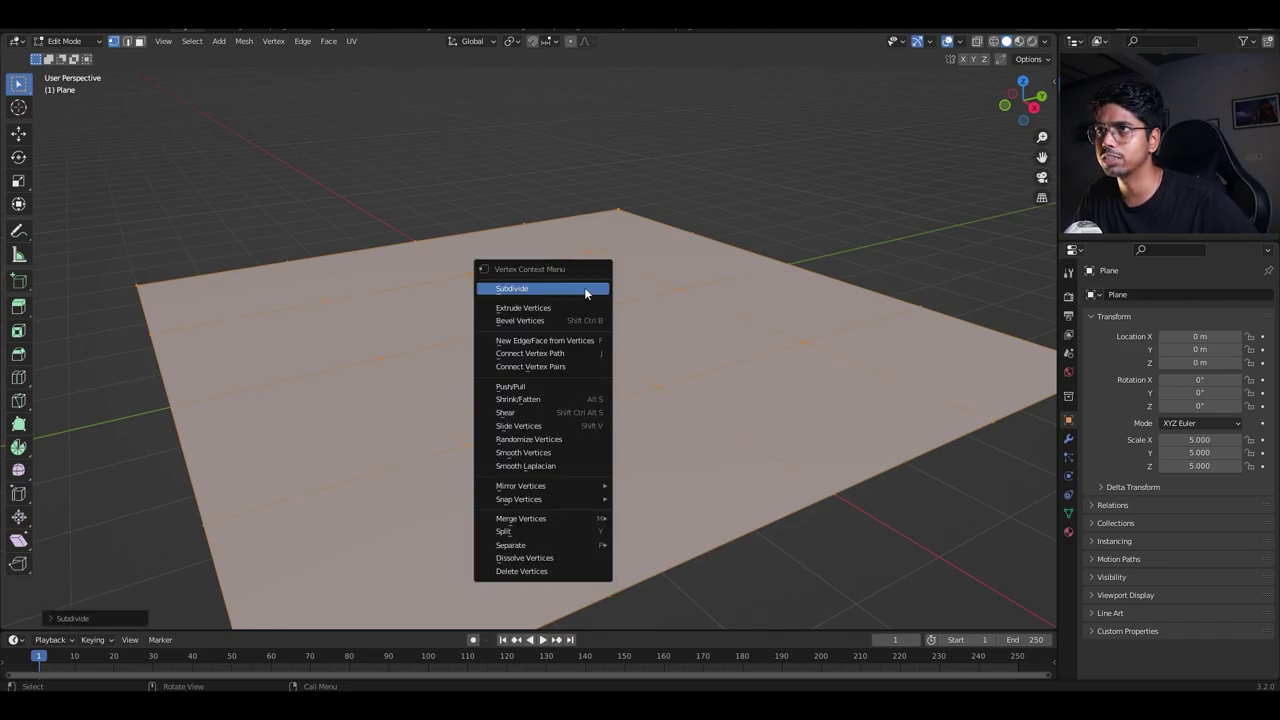
left_click(586, 293)
middle_click_drag(583, 289, 614, 322)
scroll(614, 322, "up", 2)
key("Tab")
Apply the plane's scale and add a Displace modifier to it.
key("ctrl+a")
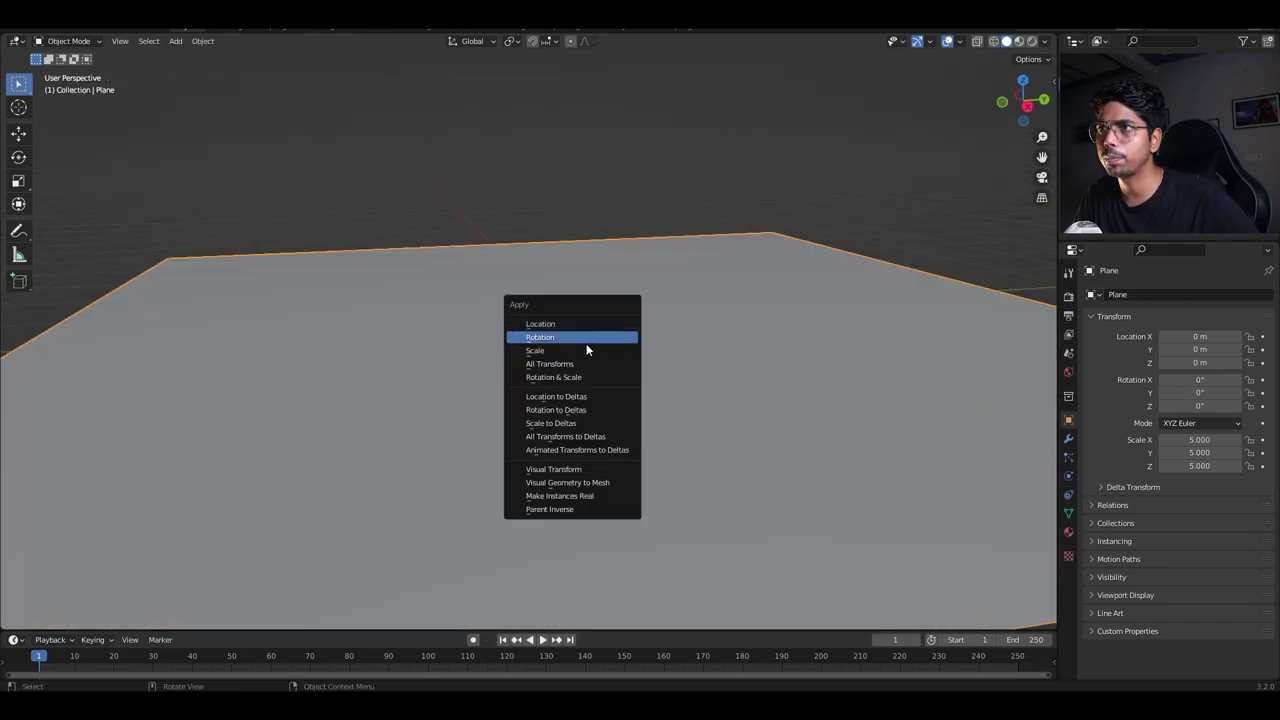
left_click(588, 350)
left_click(1068, 440)
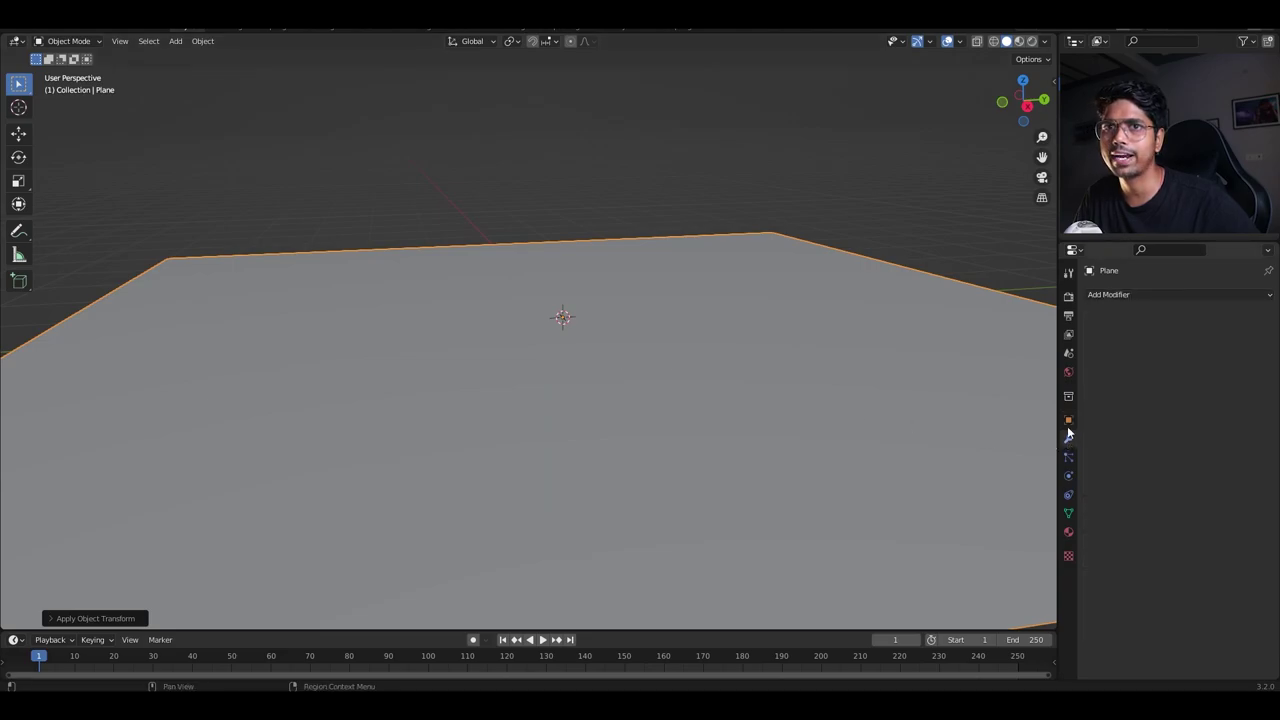
left_click(1140, 294)
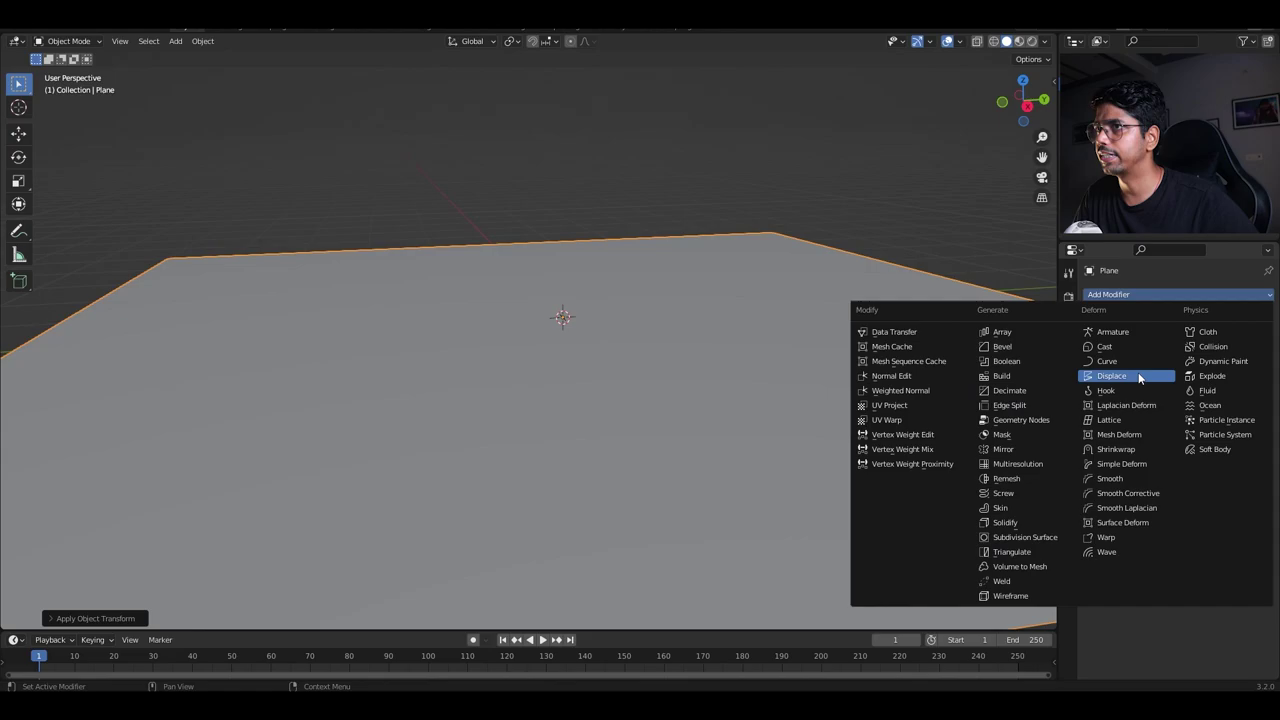
left_click(1112, 375)
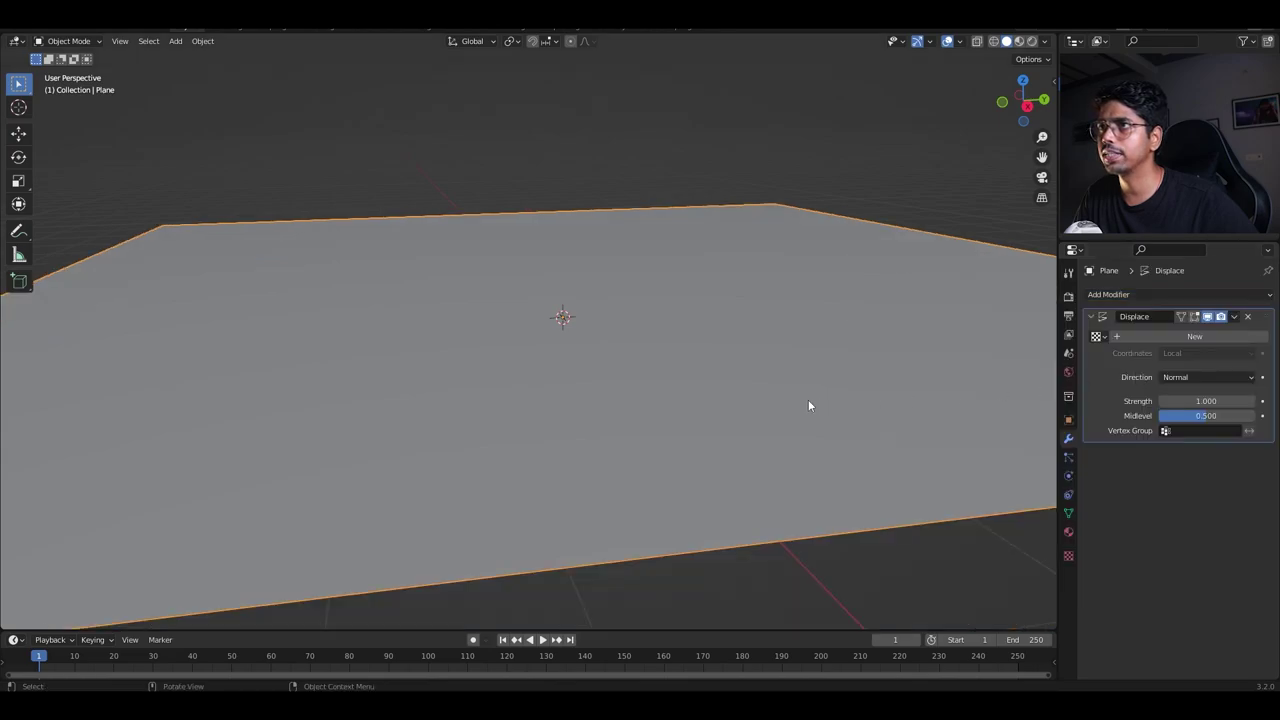
scroll(808, 399, "down", 3)
middle_click_drag(830, 405, 657, 330)
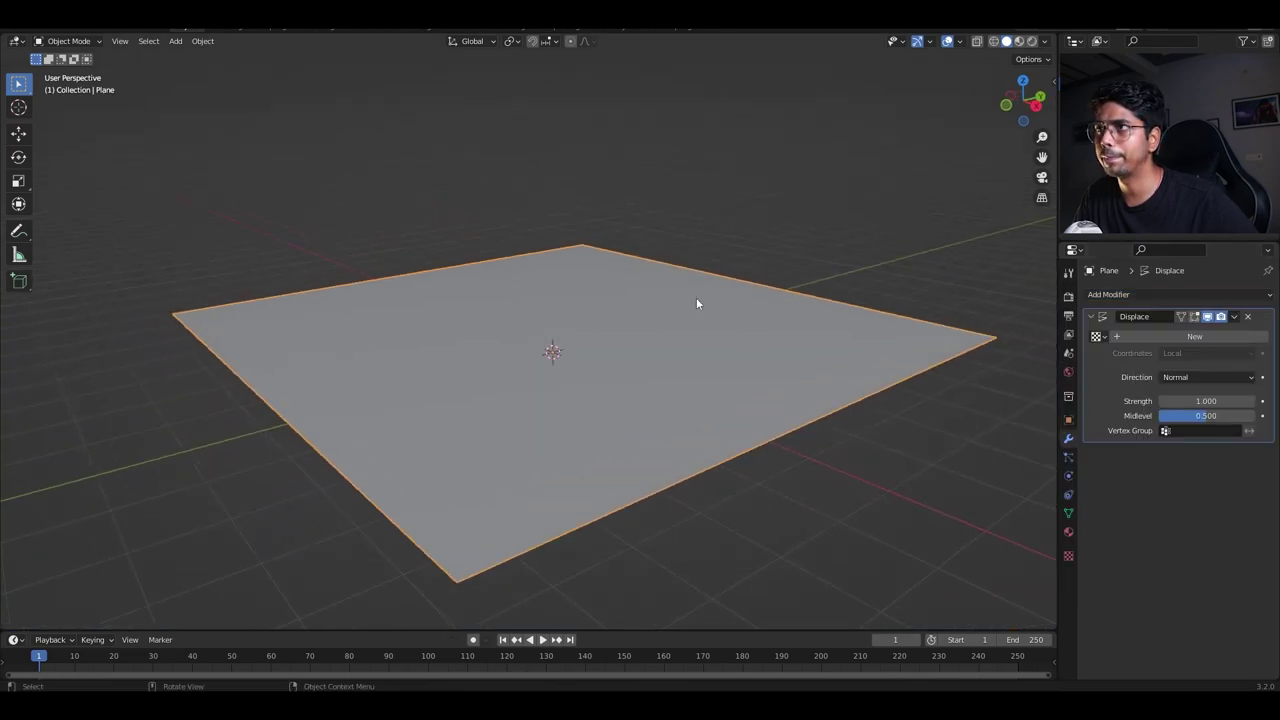
Create a new texture for the Displace modifier and set its type to Clouds.
left_click(1132, 334)
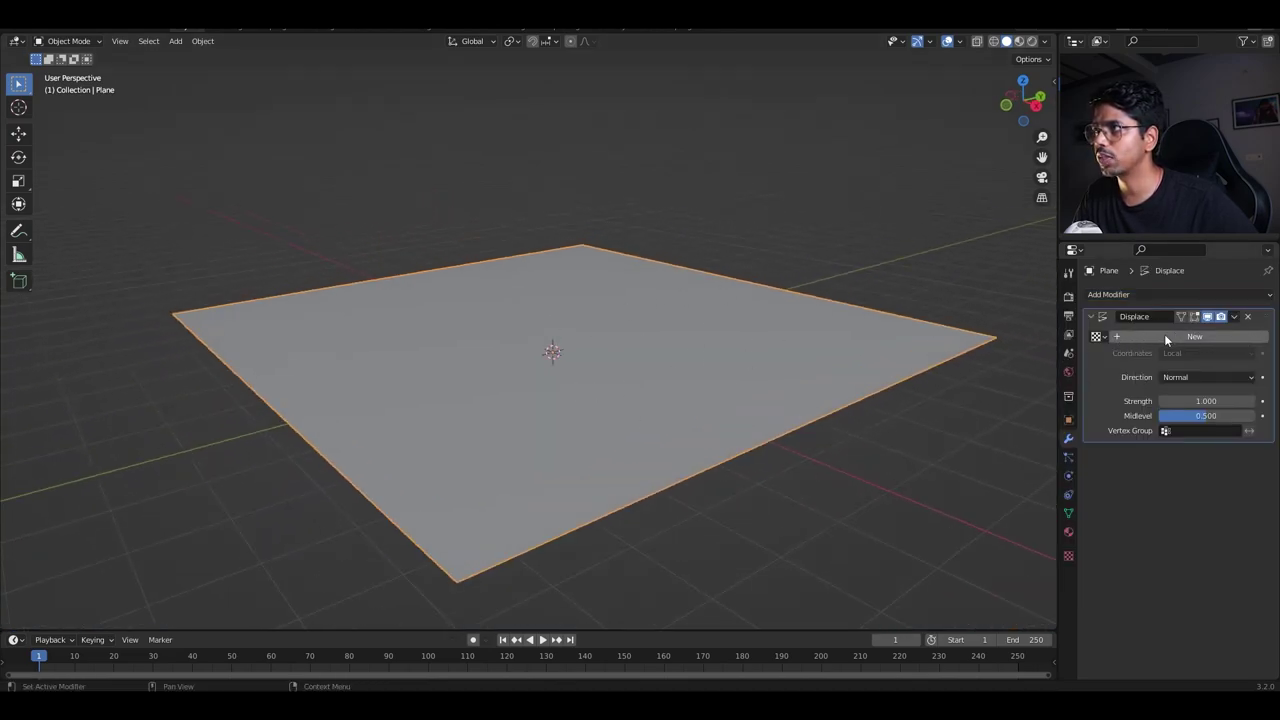
left_click(1264, 340)
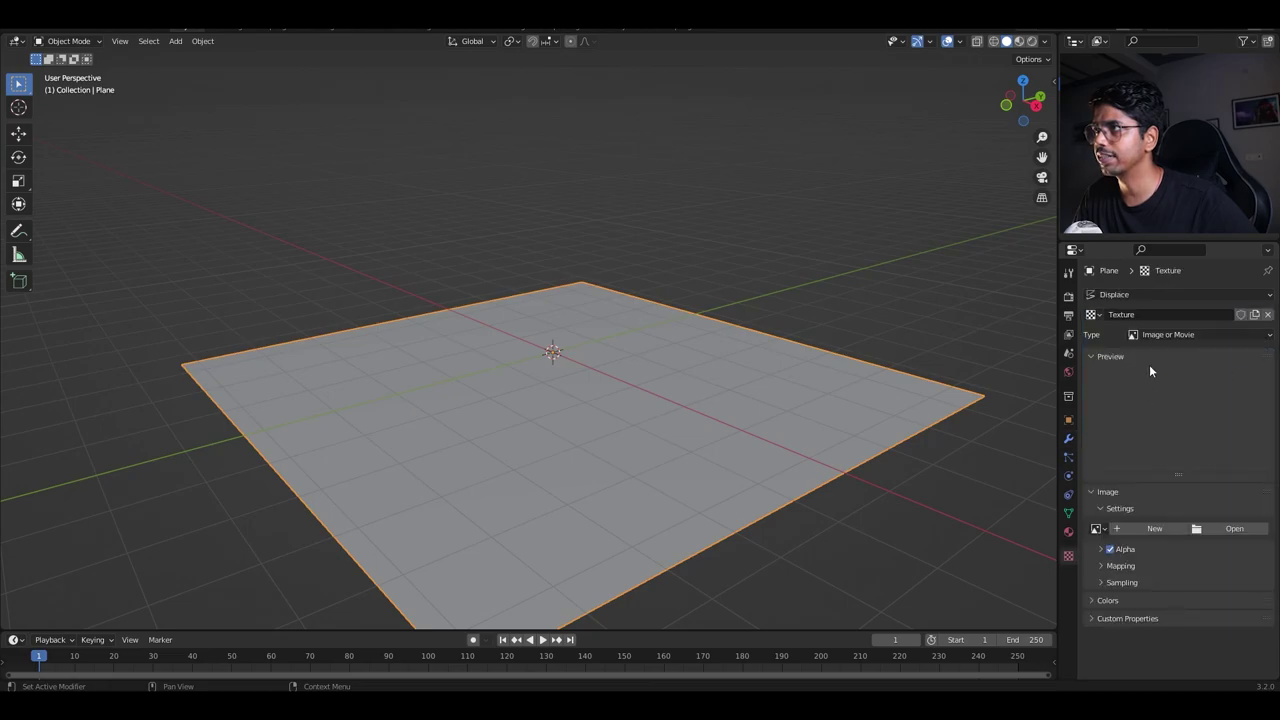
left_click(1183, 334)
left_click(1183, 334)
left_click(1176, 334)
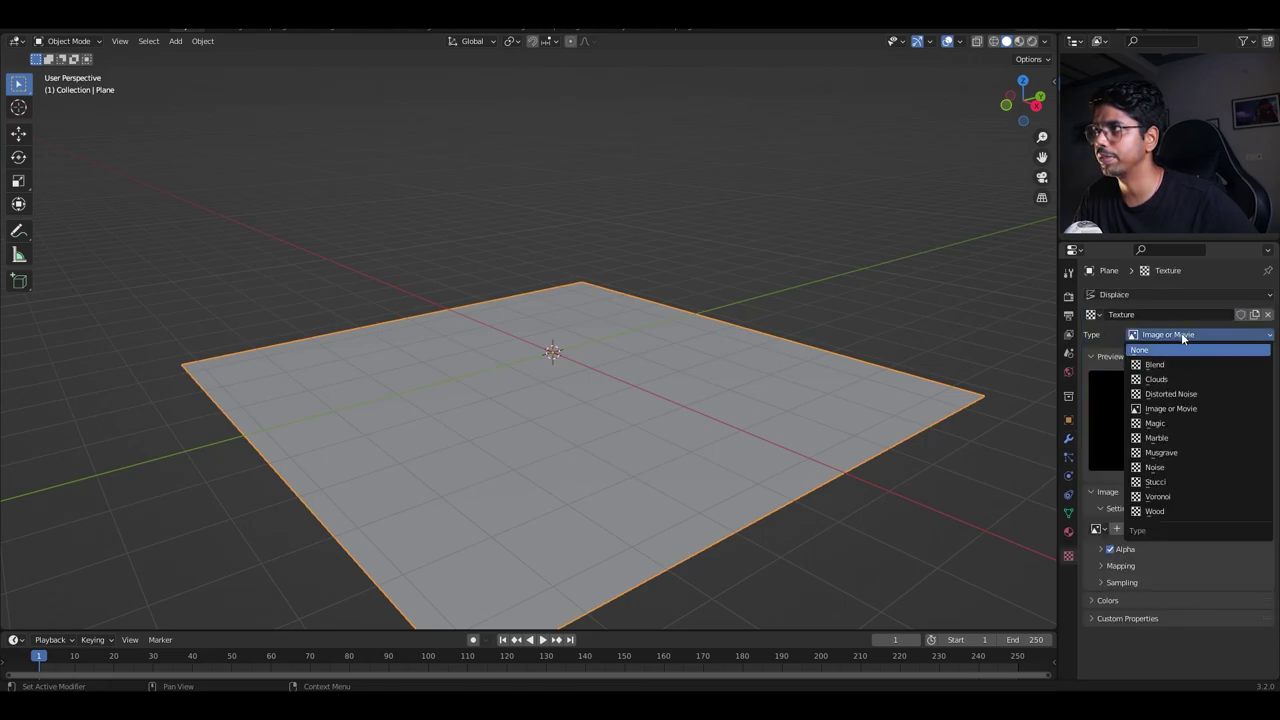
left_click(1188, 380)
middle_click_drag(797, 376, 920, 378)
Set the Clouds texture's size to 1.73.
left_click_drag(1206, 571, 1254, 571)
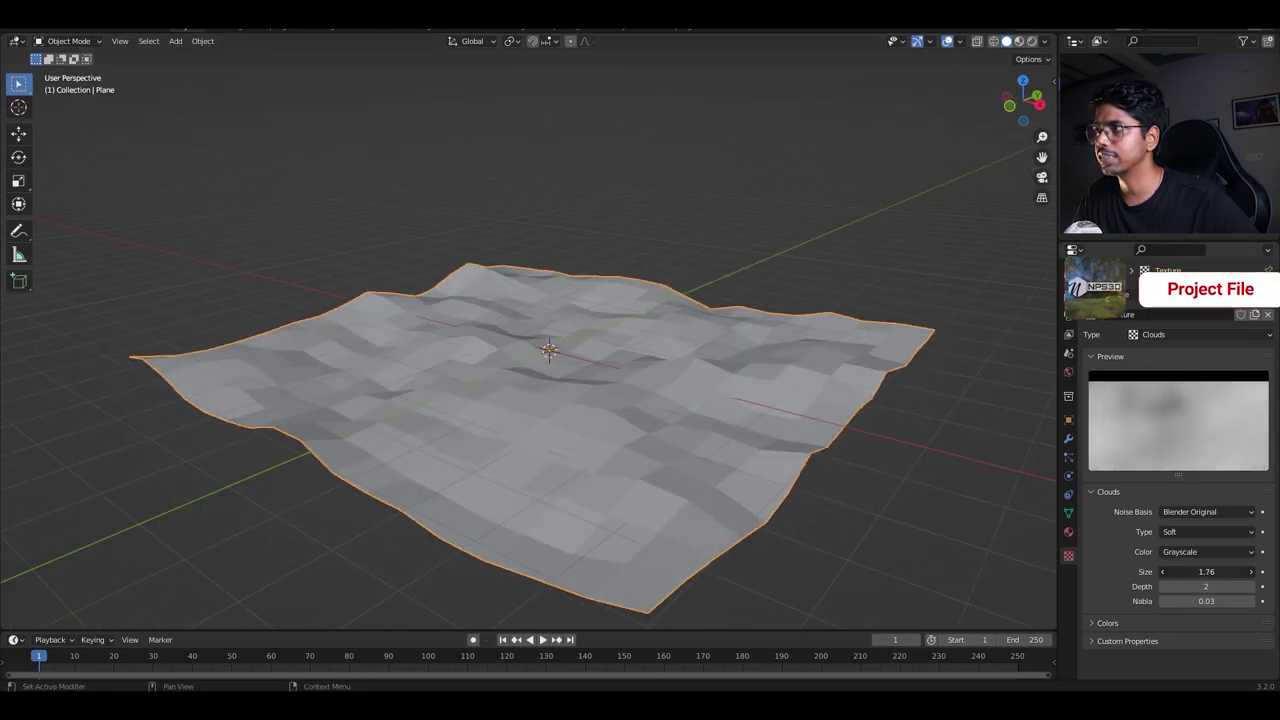
middle_click_drag(800, 424, 828, 434)
middle_click_drag(1000, 430, 851, 413)
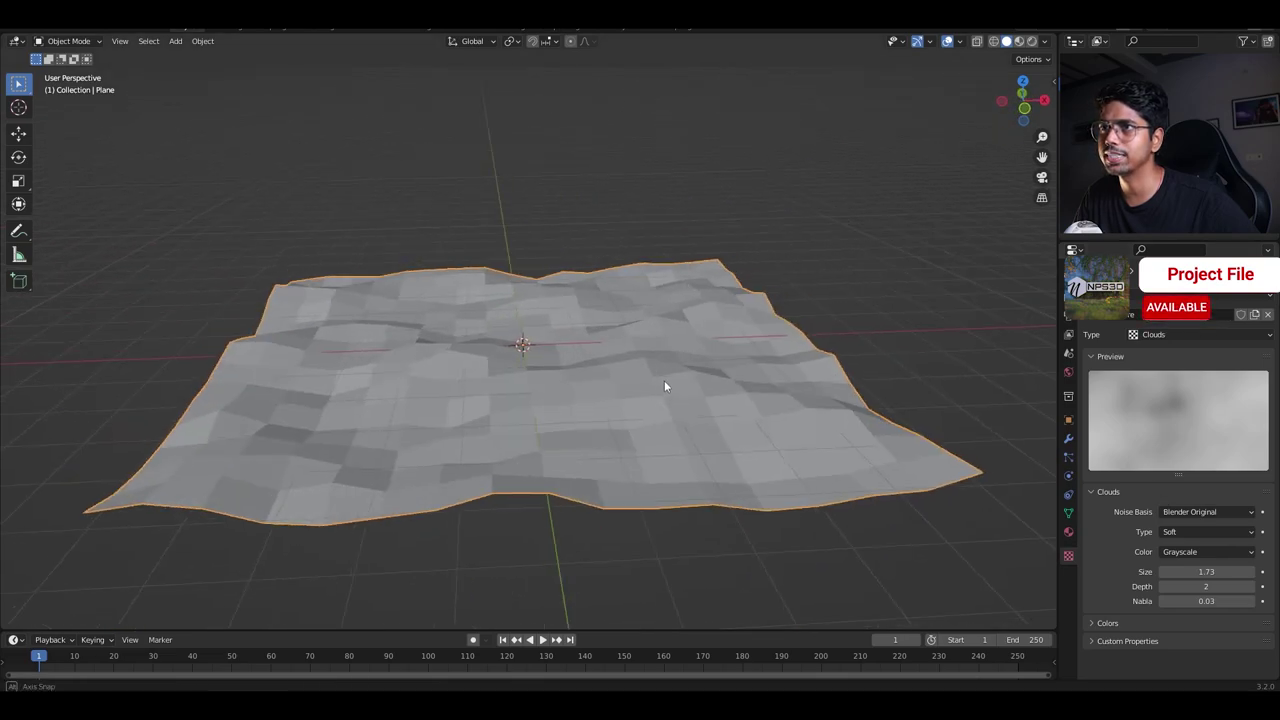
Apply Shade Smooth to the displaced plane.
middle_click_drag(664, 386, 608, 389)
right_click(614, 334)
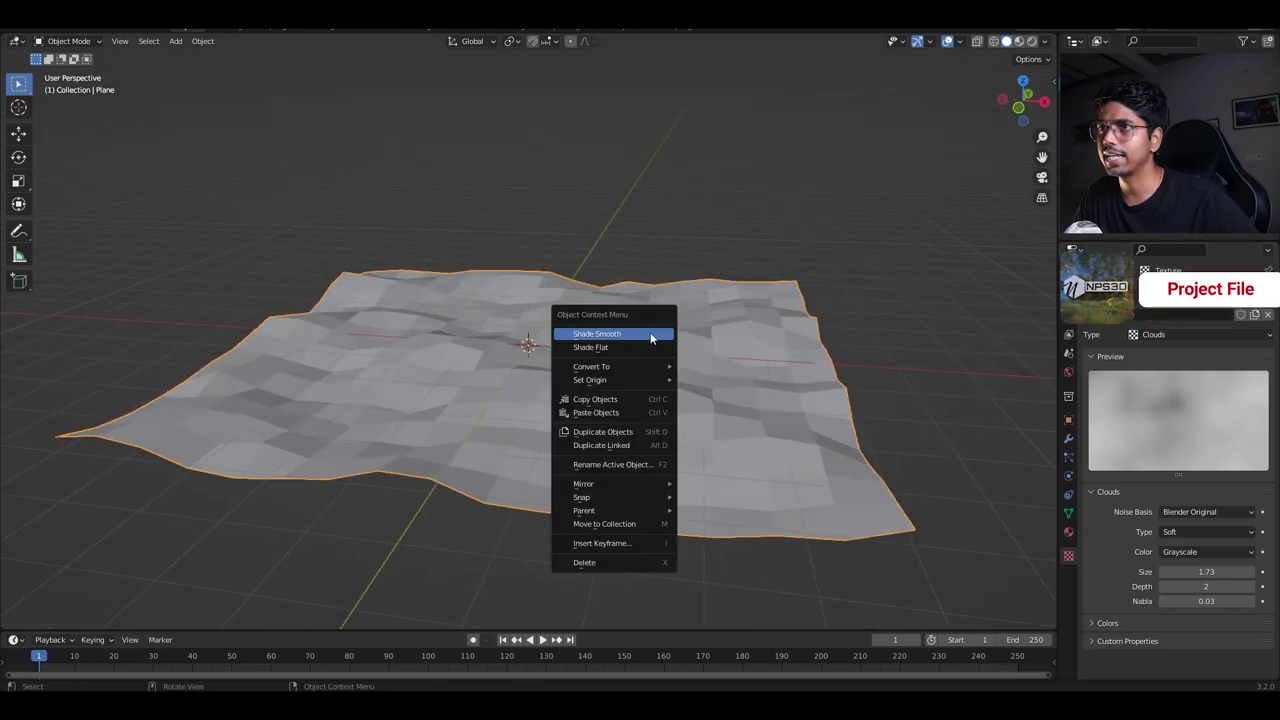
left_click(650, 338)
middle_click_drag(643, 349, 697, 411)
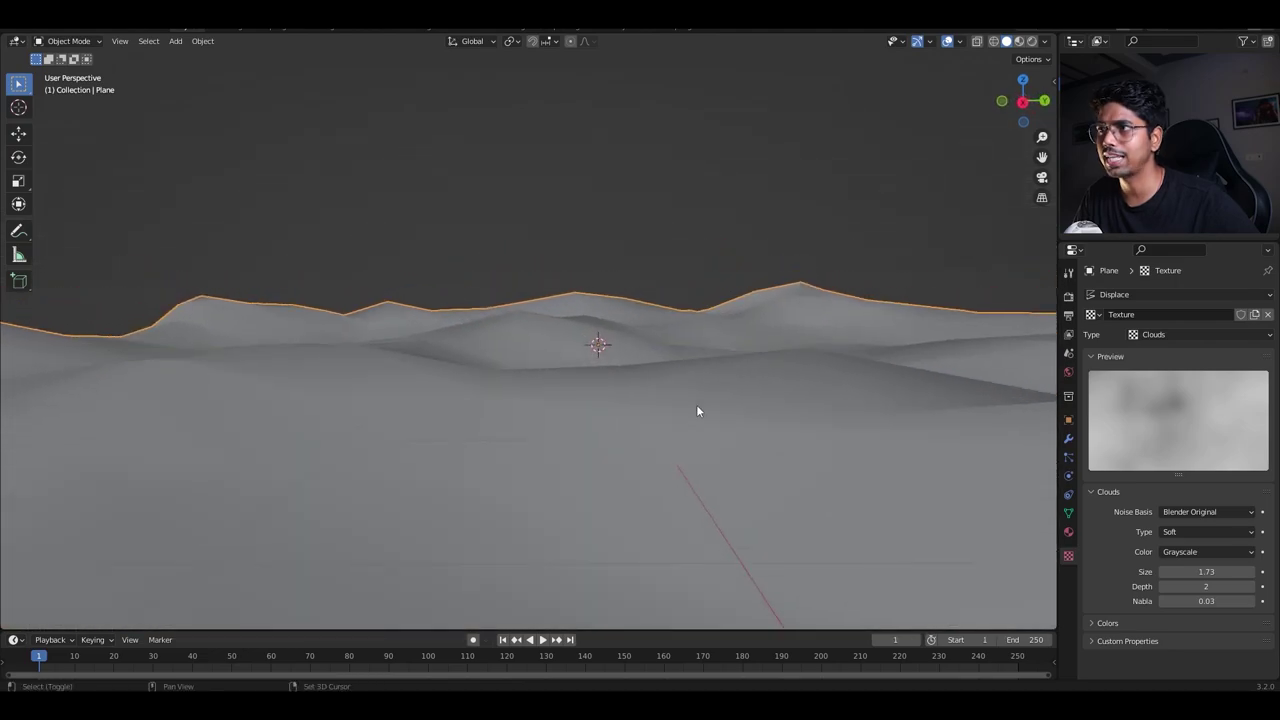
Add a Subdivision Surface modifier to the terrain plane after the Displace modifier.
left_click(1068, 439)
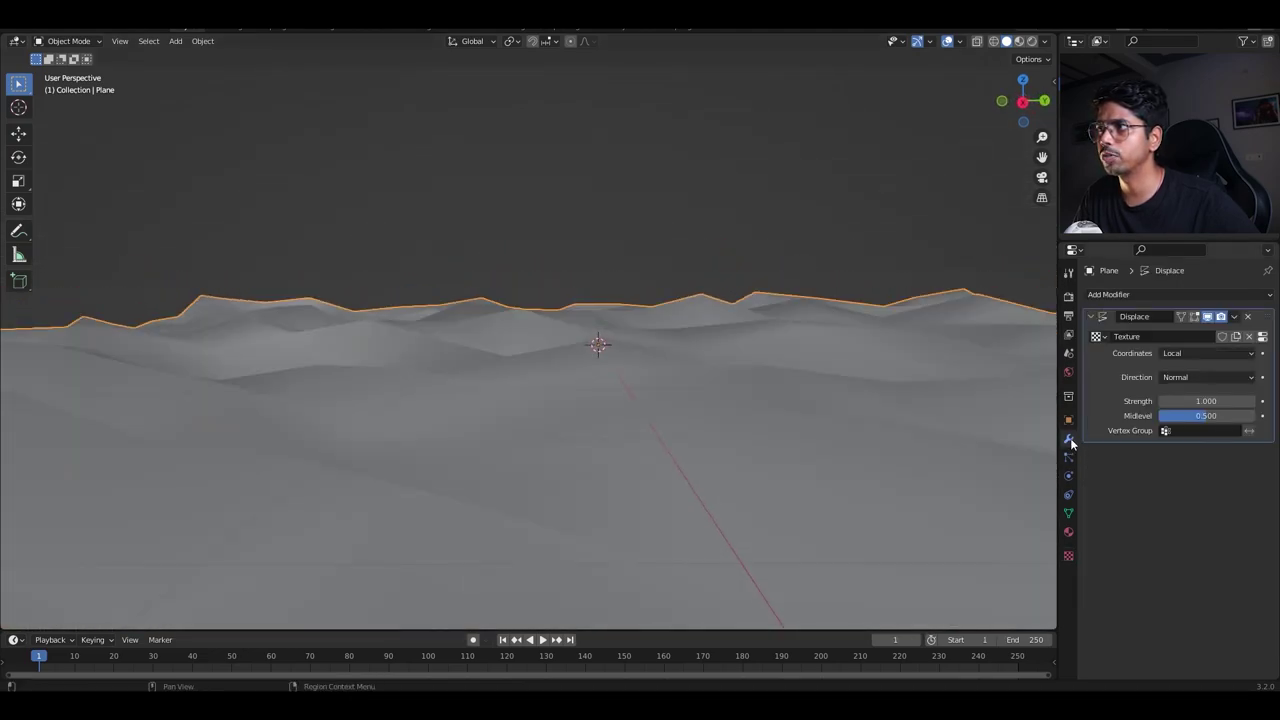
left_click(1119, 294)
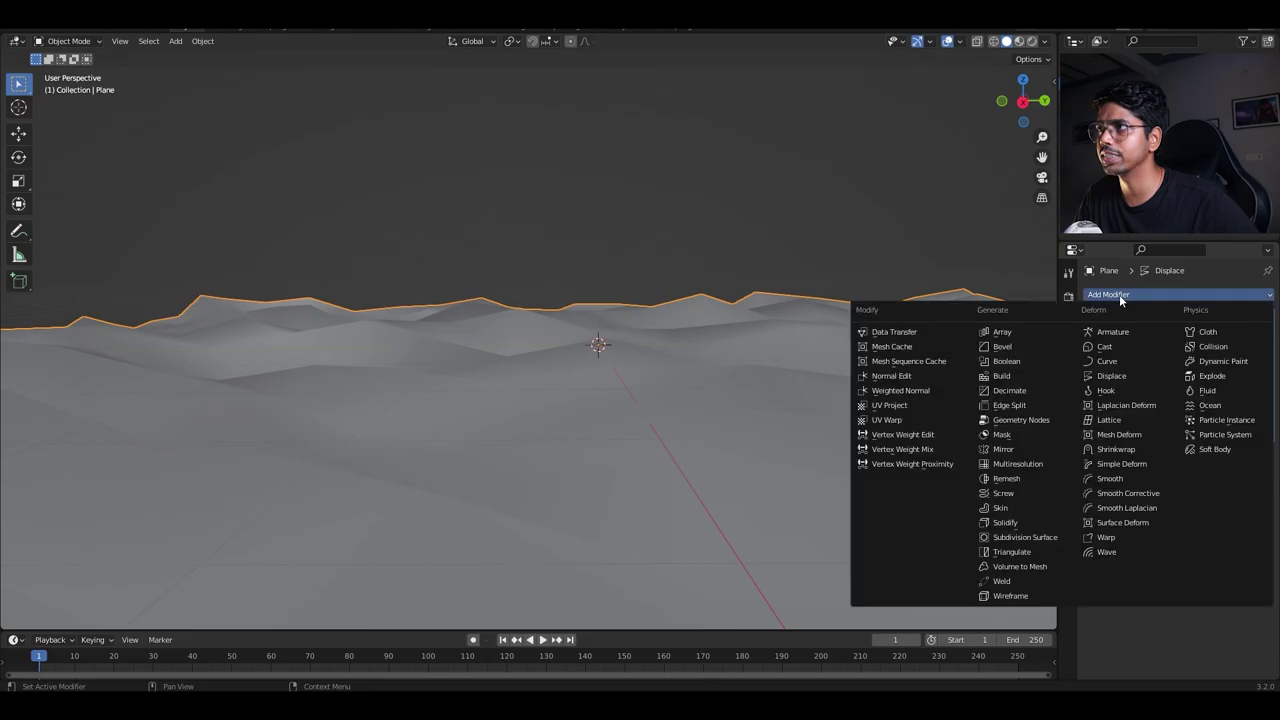
left_click(1026, 543)
middle_click_drag(765, 488, 696, 453)
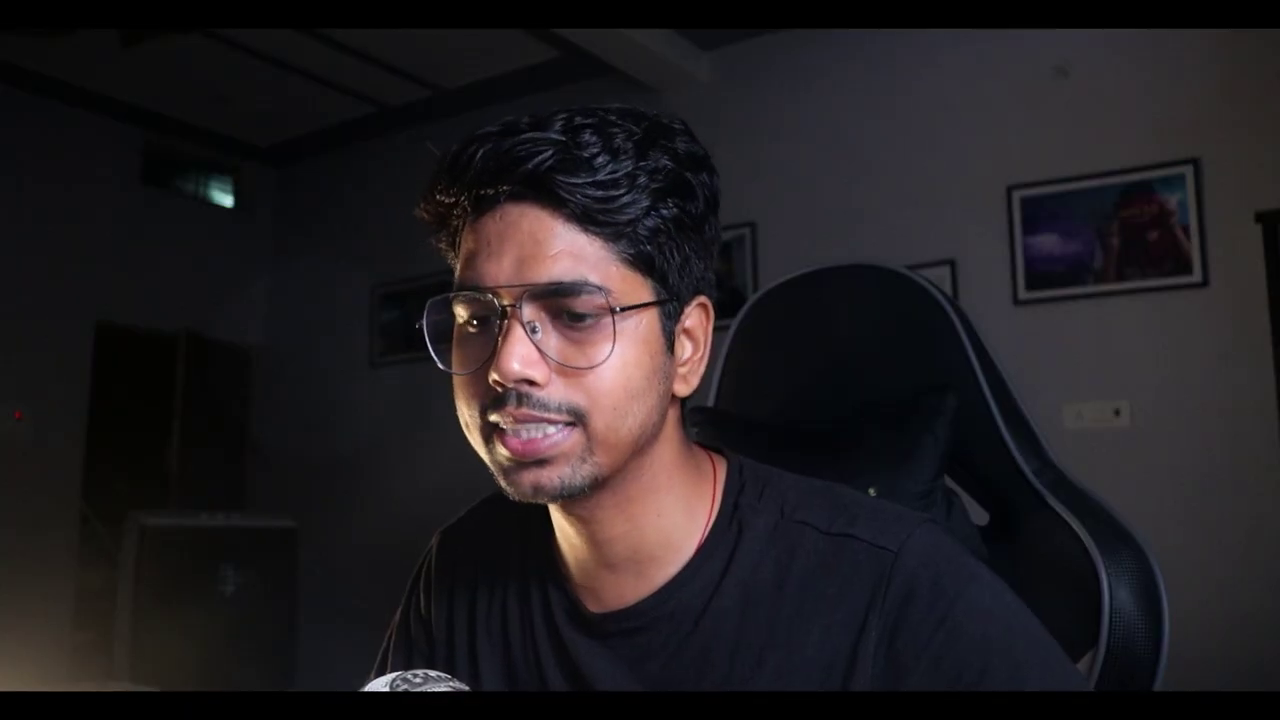
Scale the terrain plane up by a factor of 5 and apply its scale.
type("s")
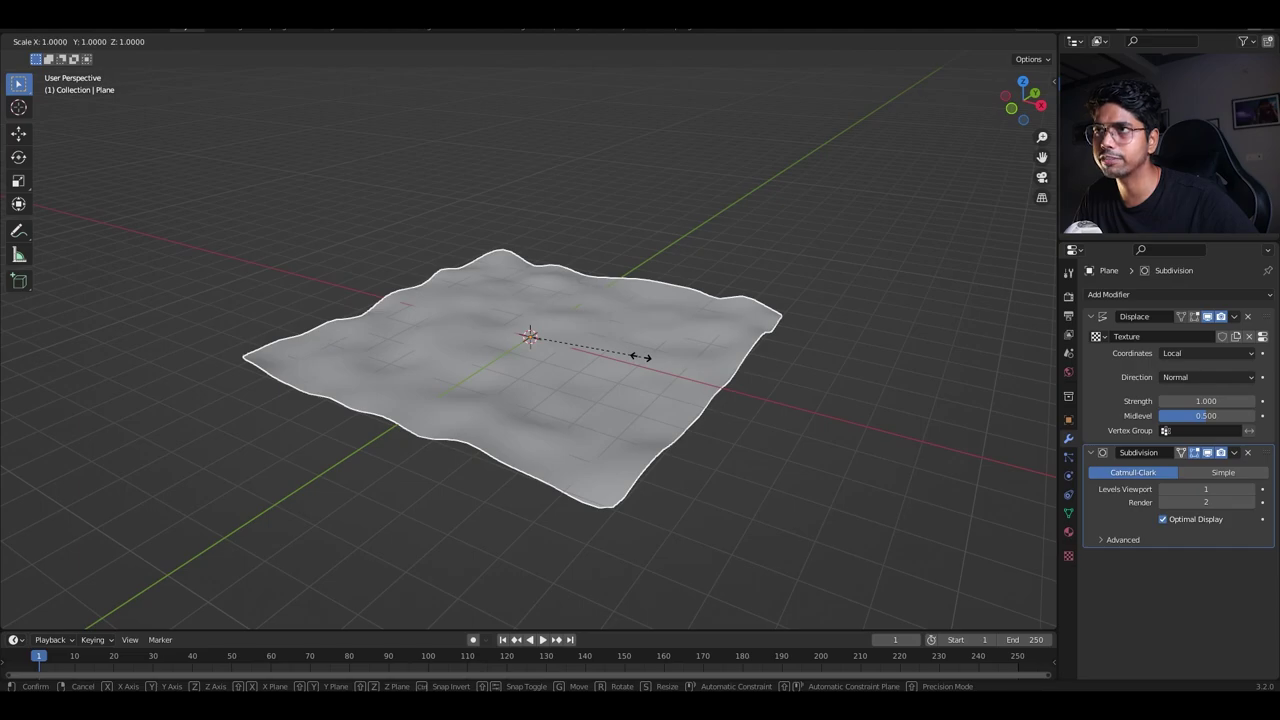
type("5")
key("Return")
scroll(640, 357, "down", 10)
middle_click_drag(640, 357, 613, 372)
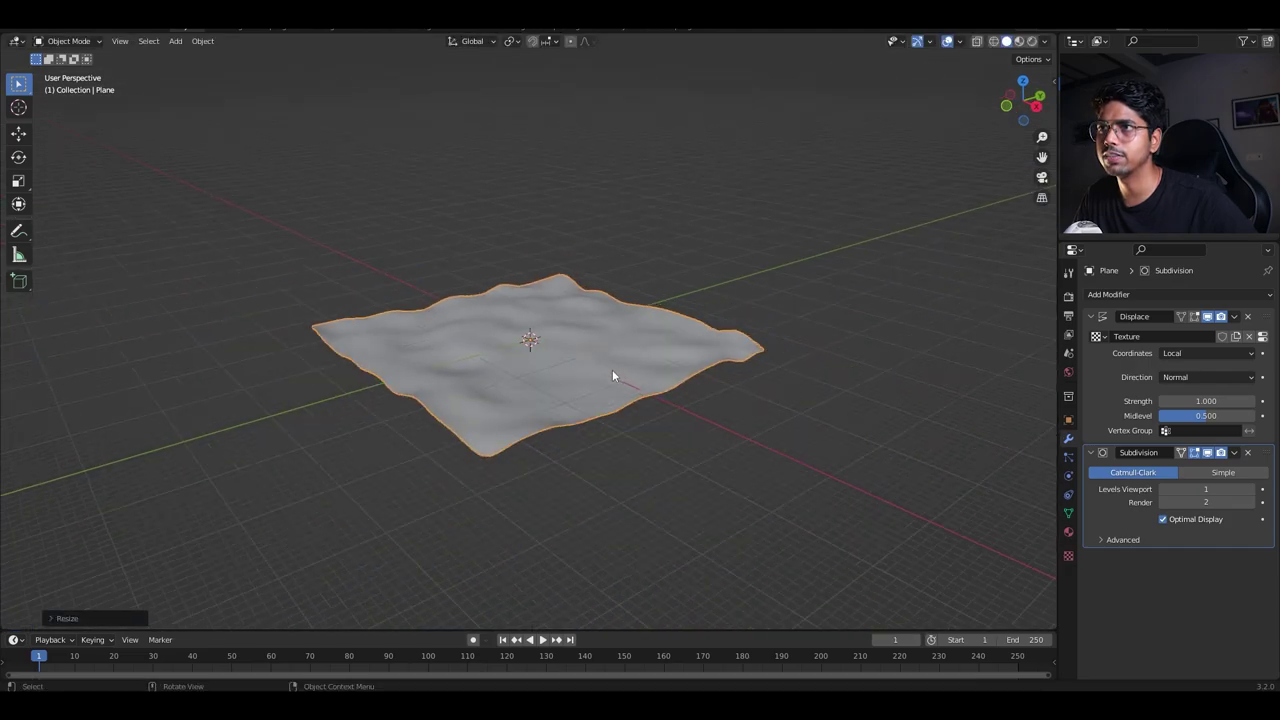
scroll(625, 382, "up", 4)
key("ctrl+a")
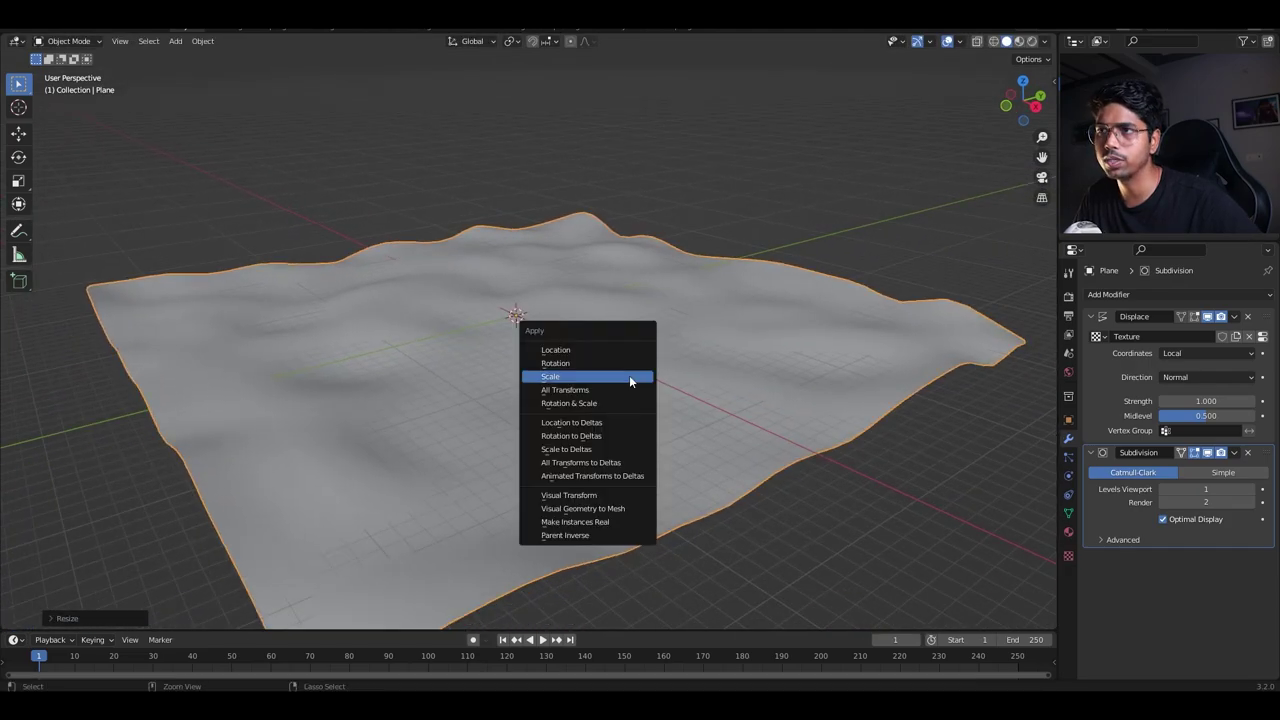
left_click(629, 375)
Set the size of the Displace modifier's Clouds texture to 0.72.
scroll(632, 378, "down", 3)
scroll(632, 380, "up", 5)
middle_click_drag(613, 377, 561, 358)
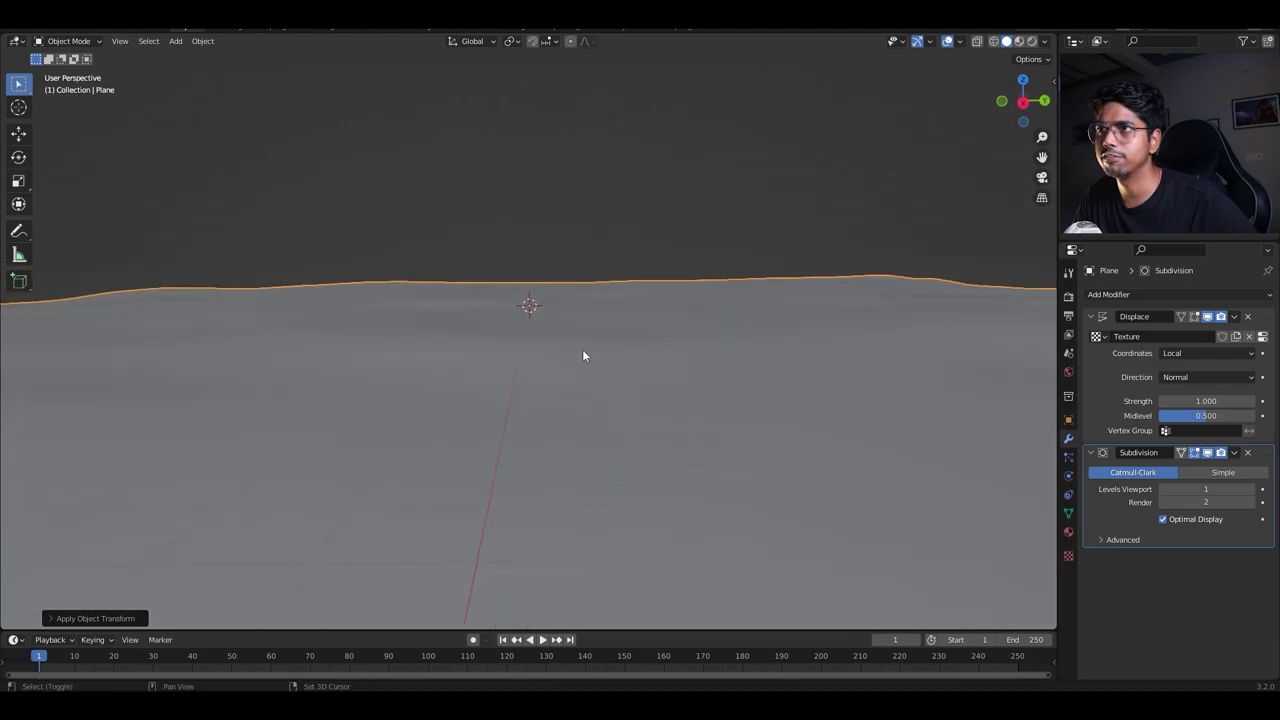
scroll(585, 360, "down", 4)
scroll(592, 380, "up", 3)
middle_click_drag(593, 386, 601, 382)
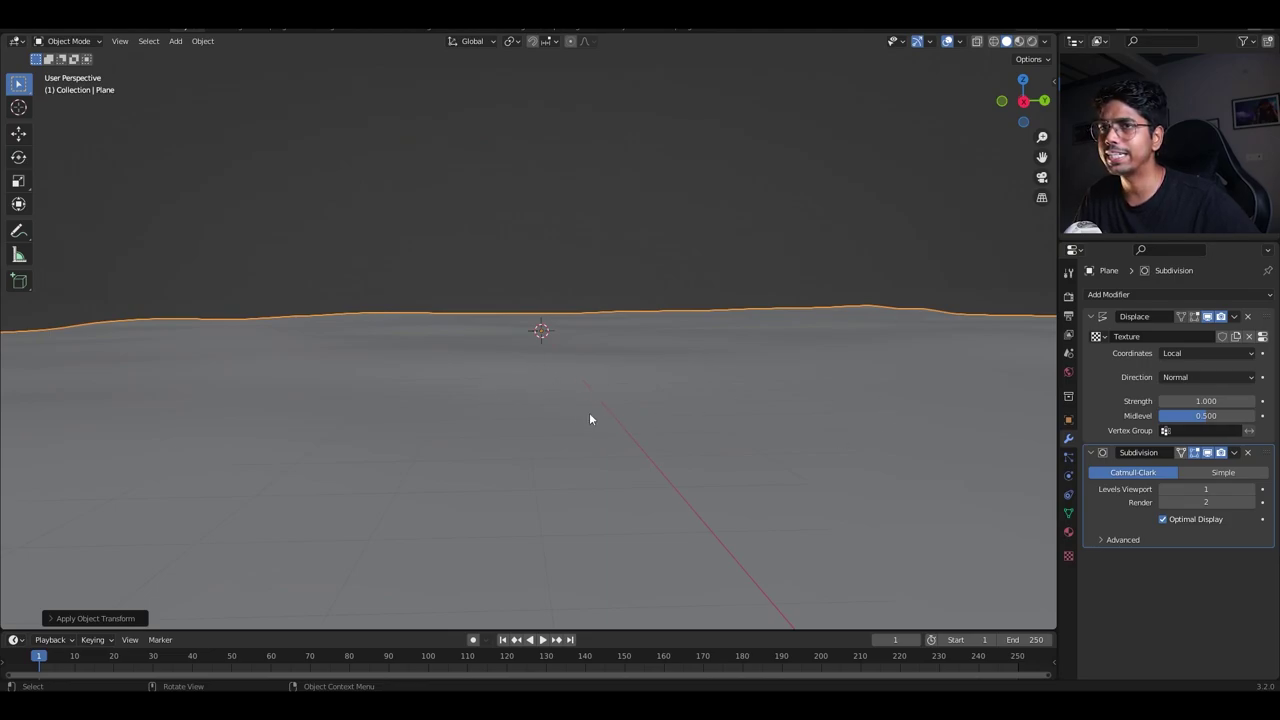
left_click(1262, 336)
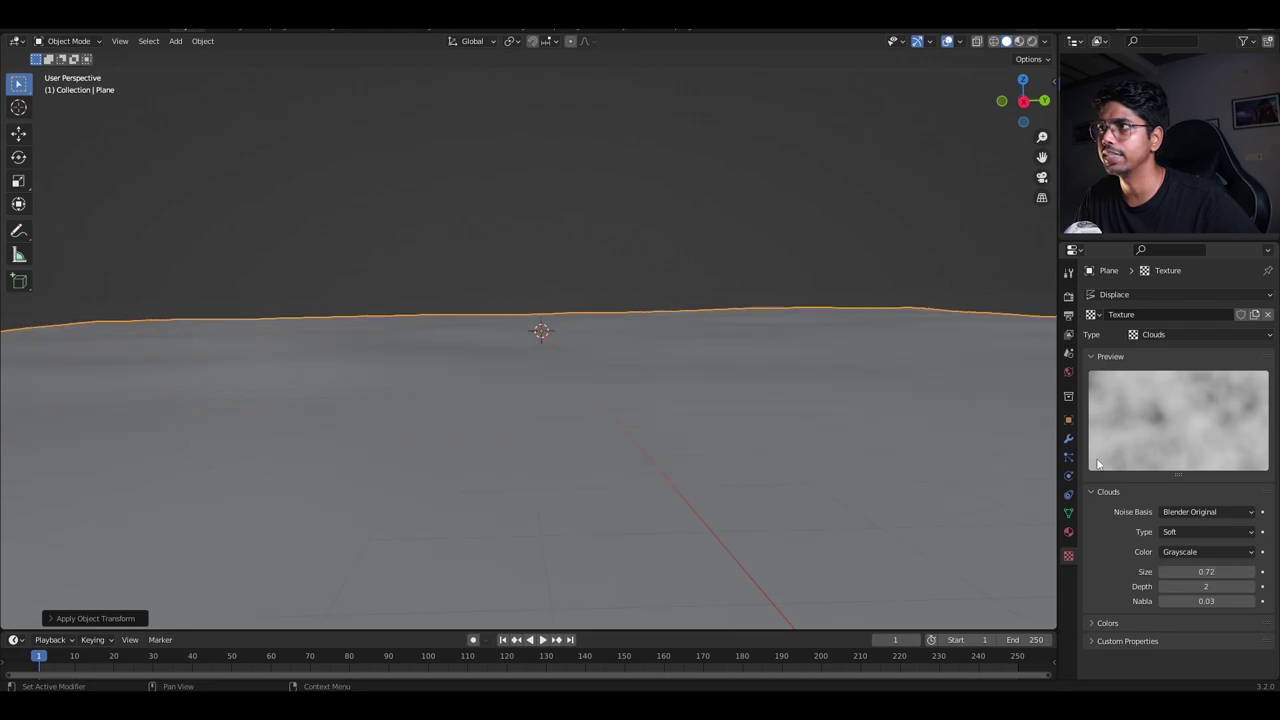
Set the strength of the terrain plane's Displace modifier to 1.5.
left_click(1068, 438)
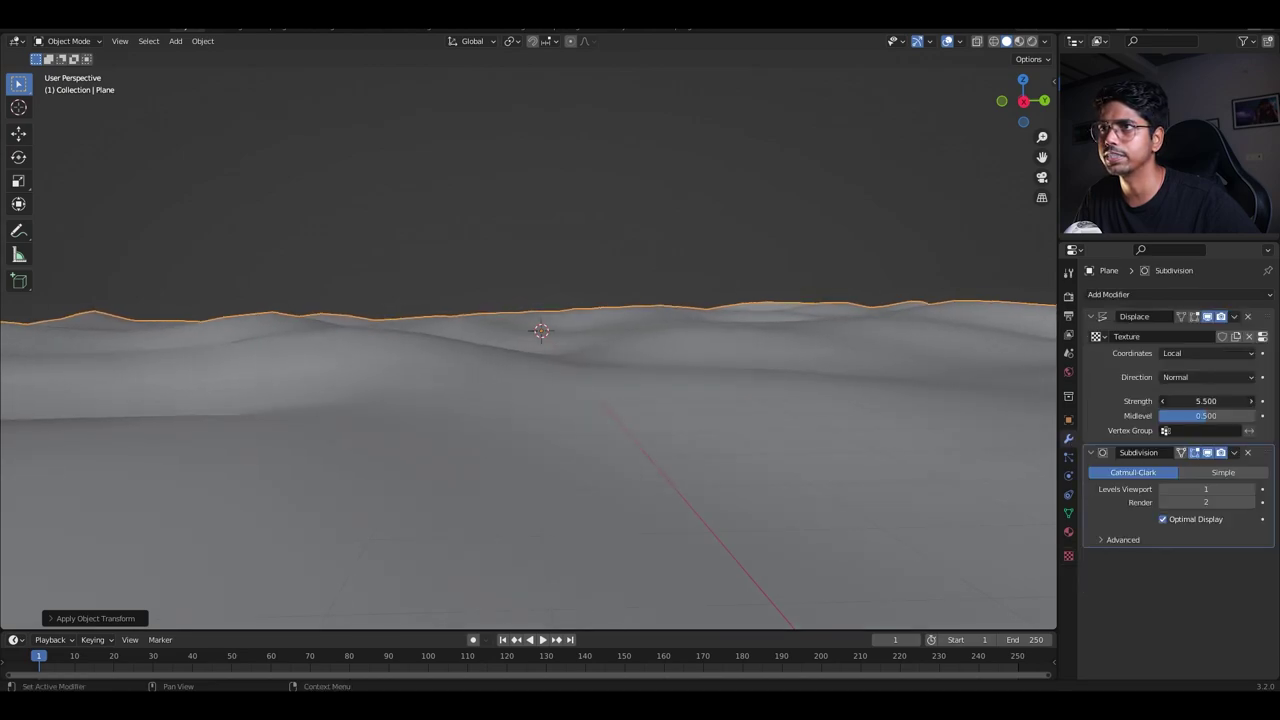
left_click_drag(1206, 401, 1160, 401)
scroll(833, 396, "down", 4)
middle_click_drag(833, 396, 829, 433)
scroll(829, 433, "up", 3)
left_click(1208, 401)
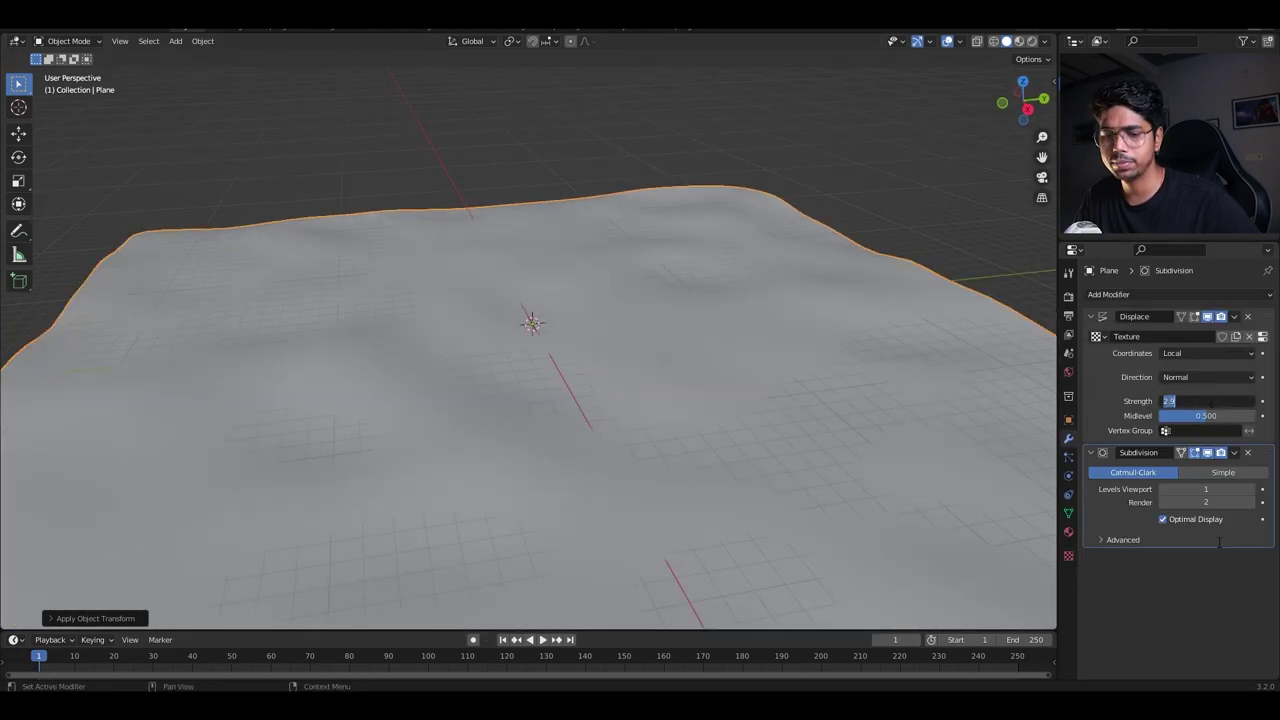
type("1")
type(".5")
key("Return")
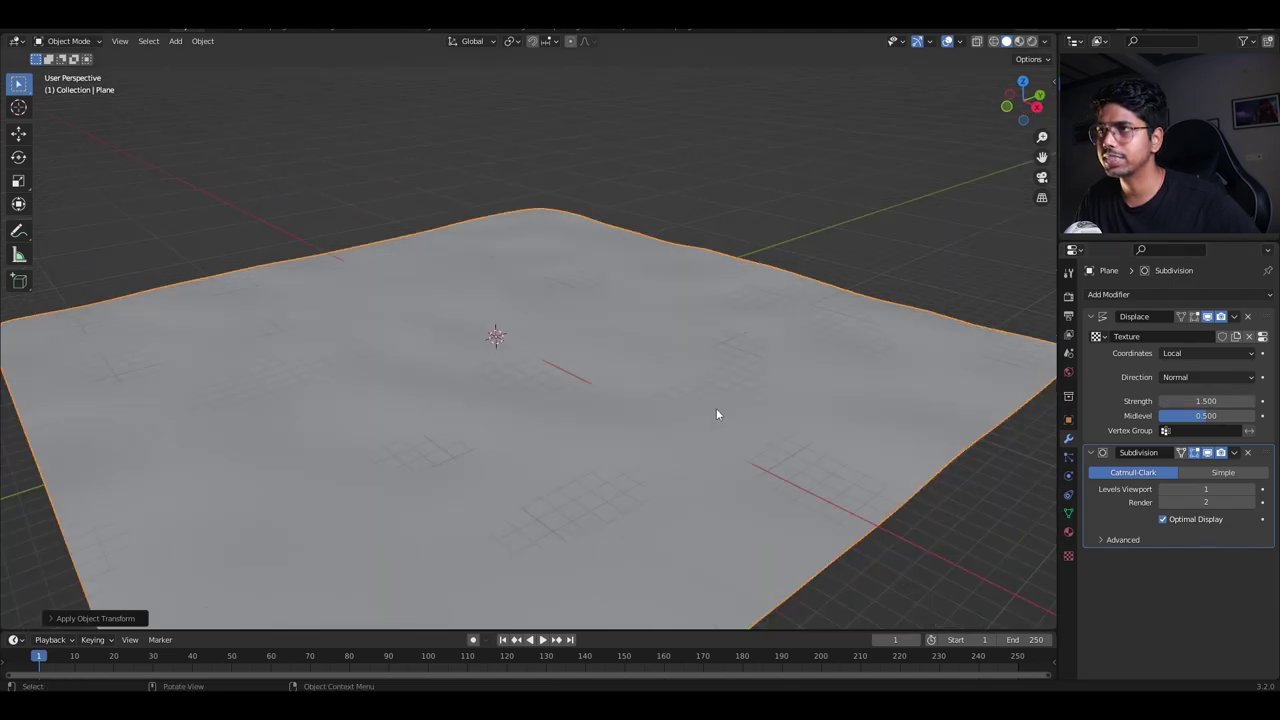
Show the polygoniq tools beside the viewport and search the add-on preferences for "bot".
key("n")
left_click(1048, 182)
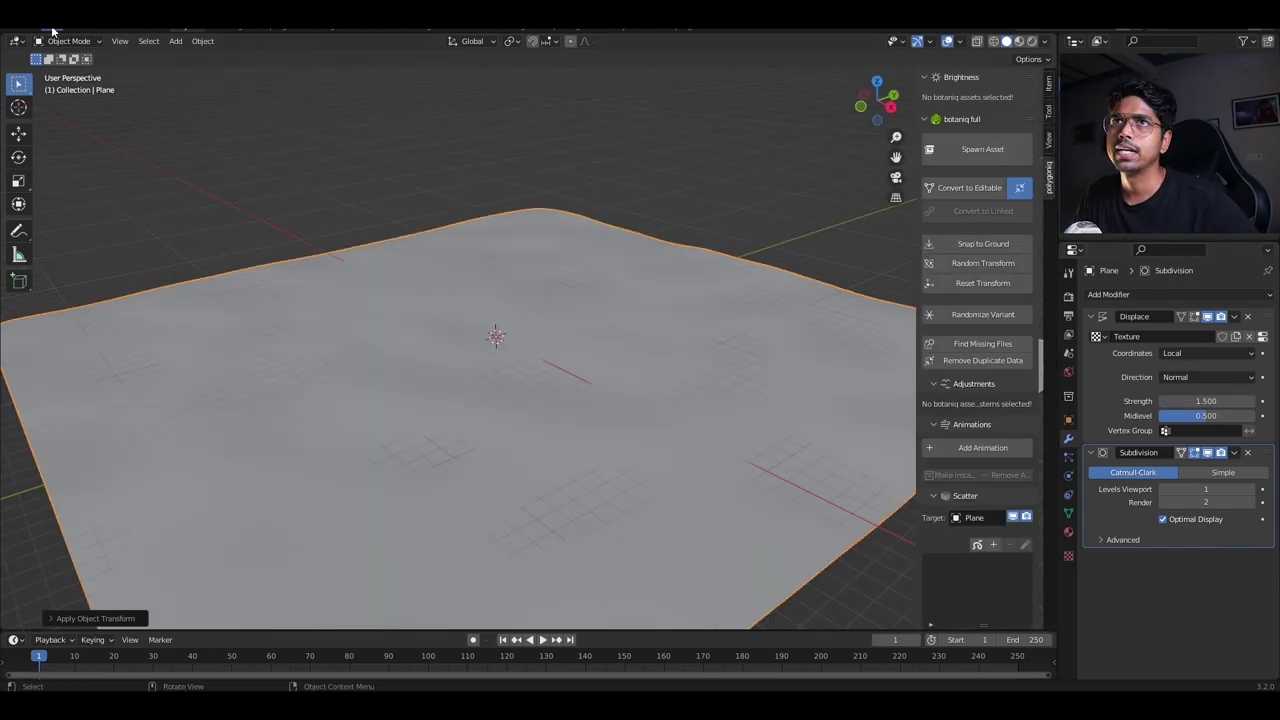
left_click(52, 30)
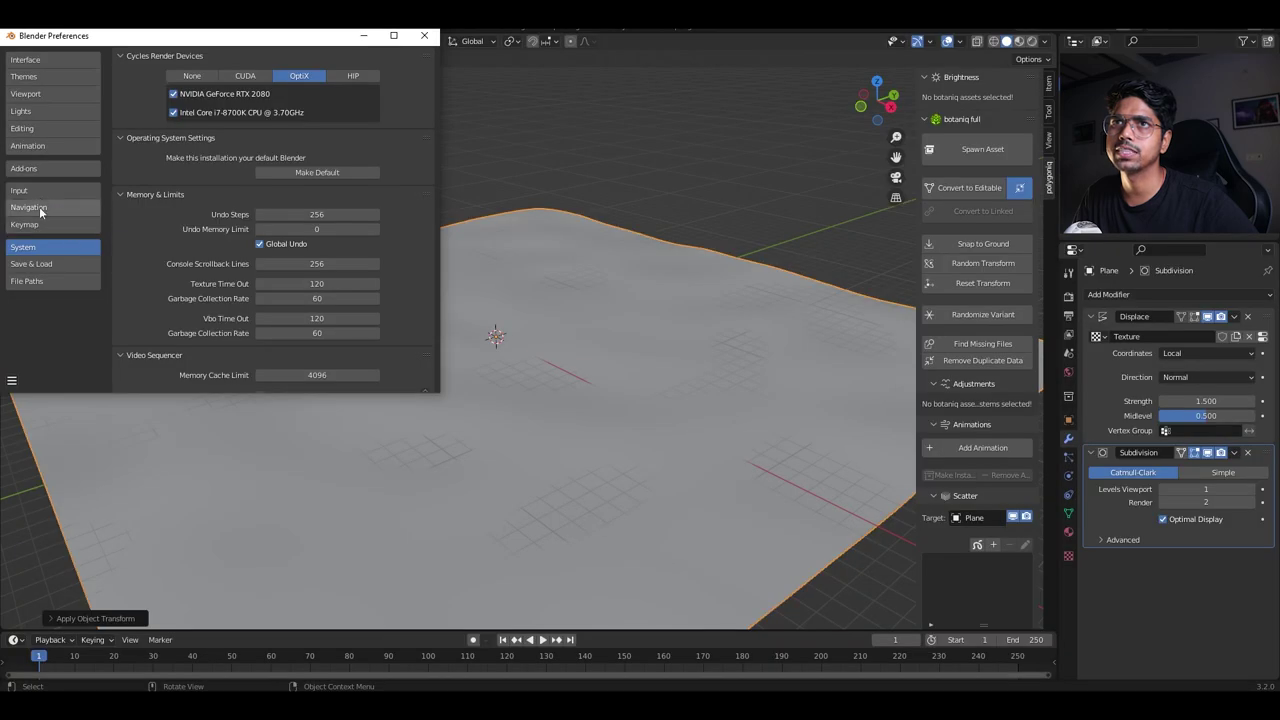
left_click(65, 168)
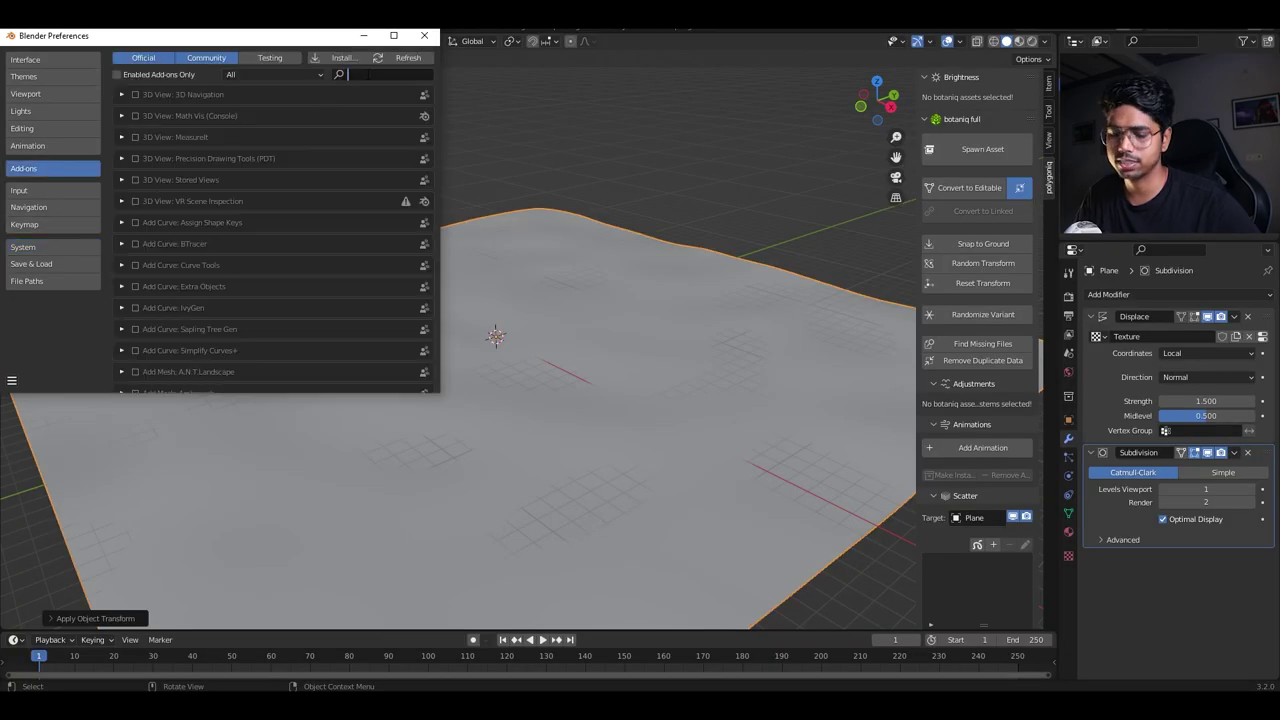
type("bot")
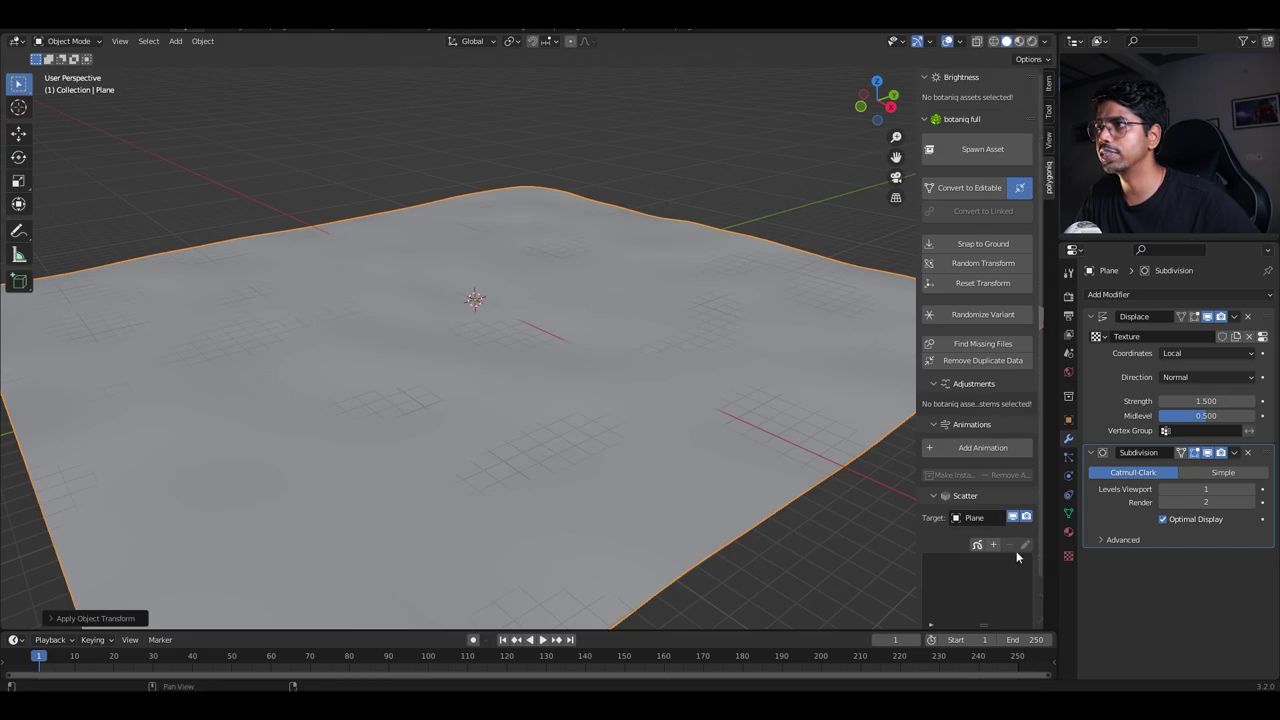
Create a new empty botaniq scatter system named sunflower on the plane.
left_click(993, 545)
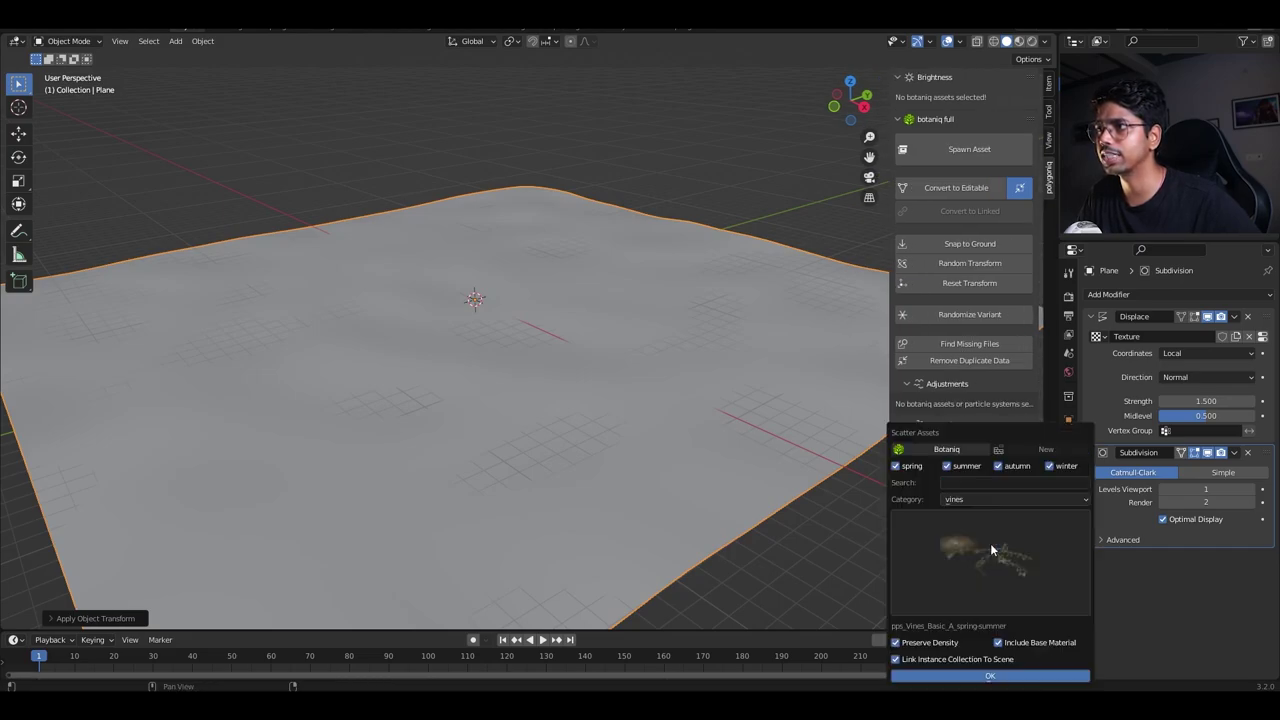
left_click(1045, 449)
left_click(1019, 468)
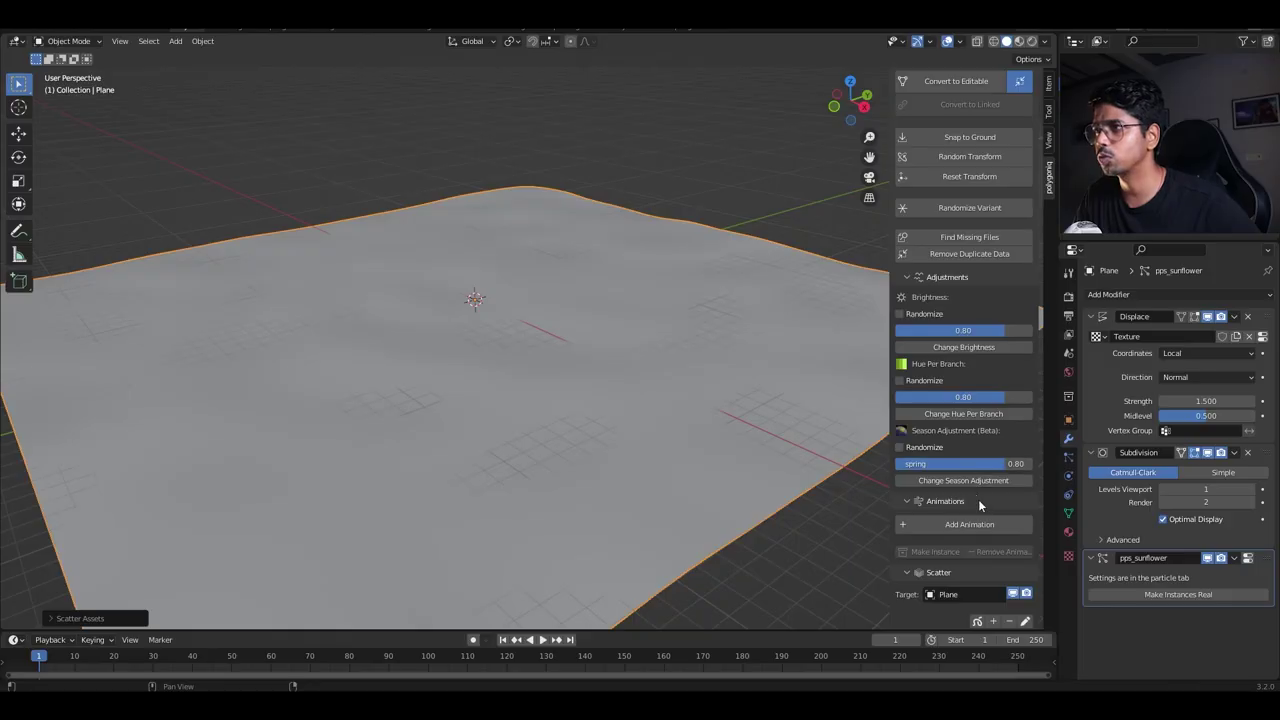
Append the Sunflower (A) asset from the flowers category to the sunflower scatter system.
scroll(979, 510, "down", 4)
scroll(982, 480, "down", 3)
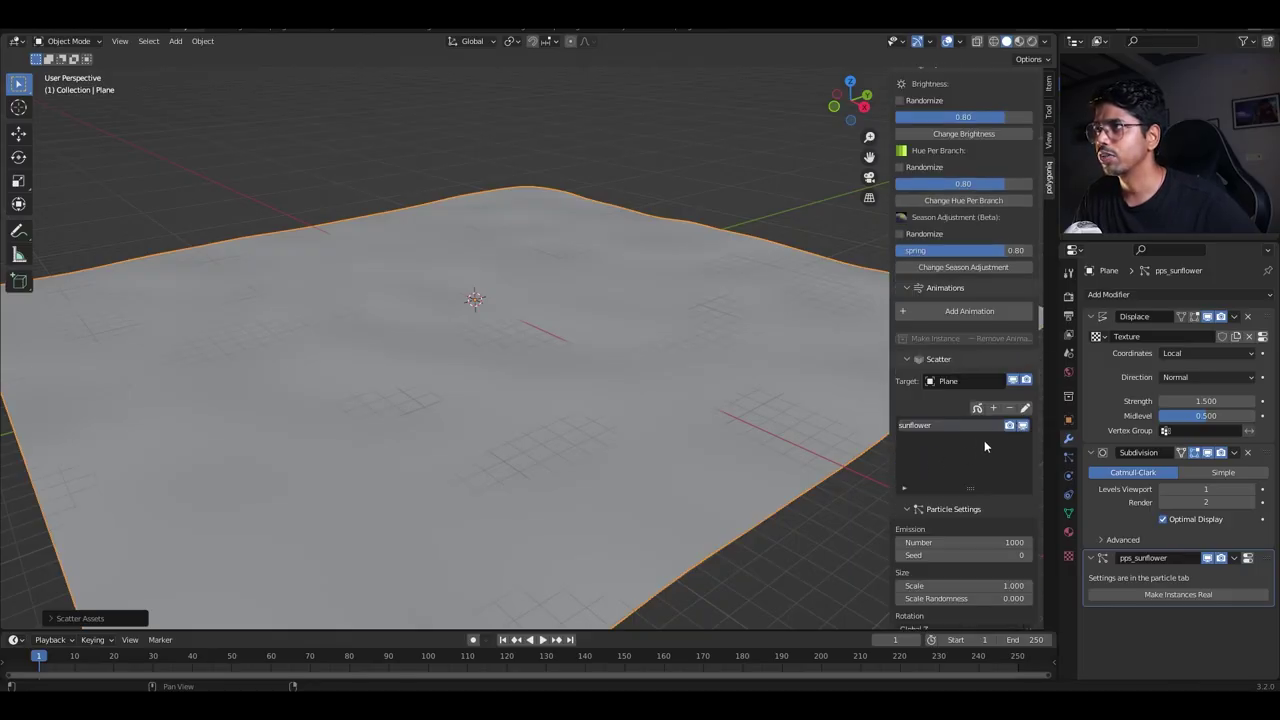
scroll(988, 455, "down", 10)
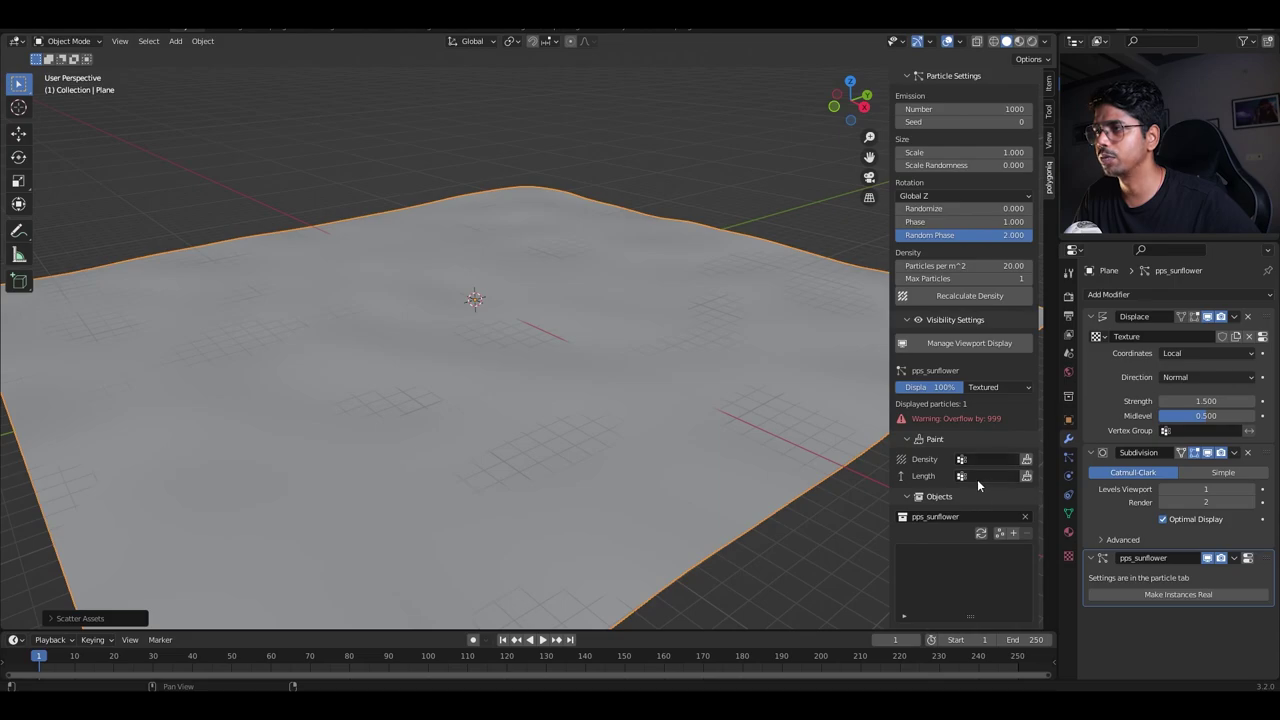
left_click(1013, 534)
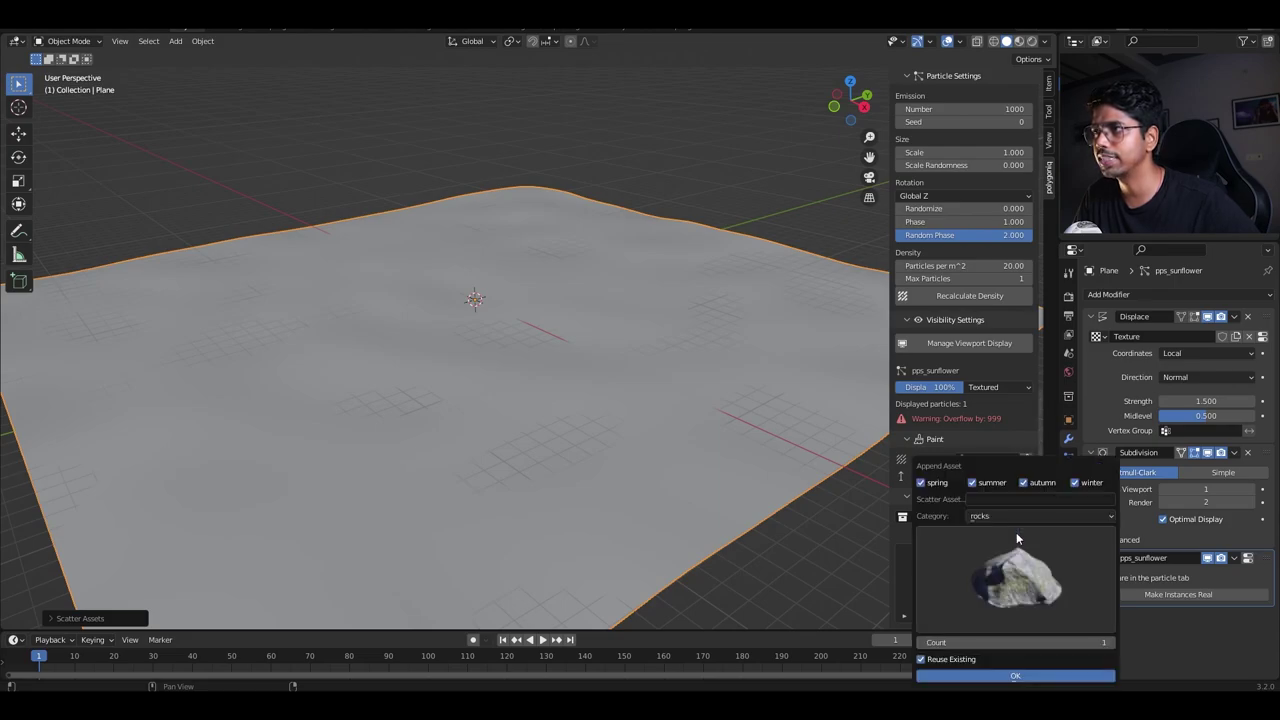
left_click(1003, 517)
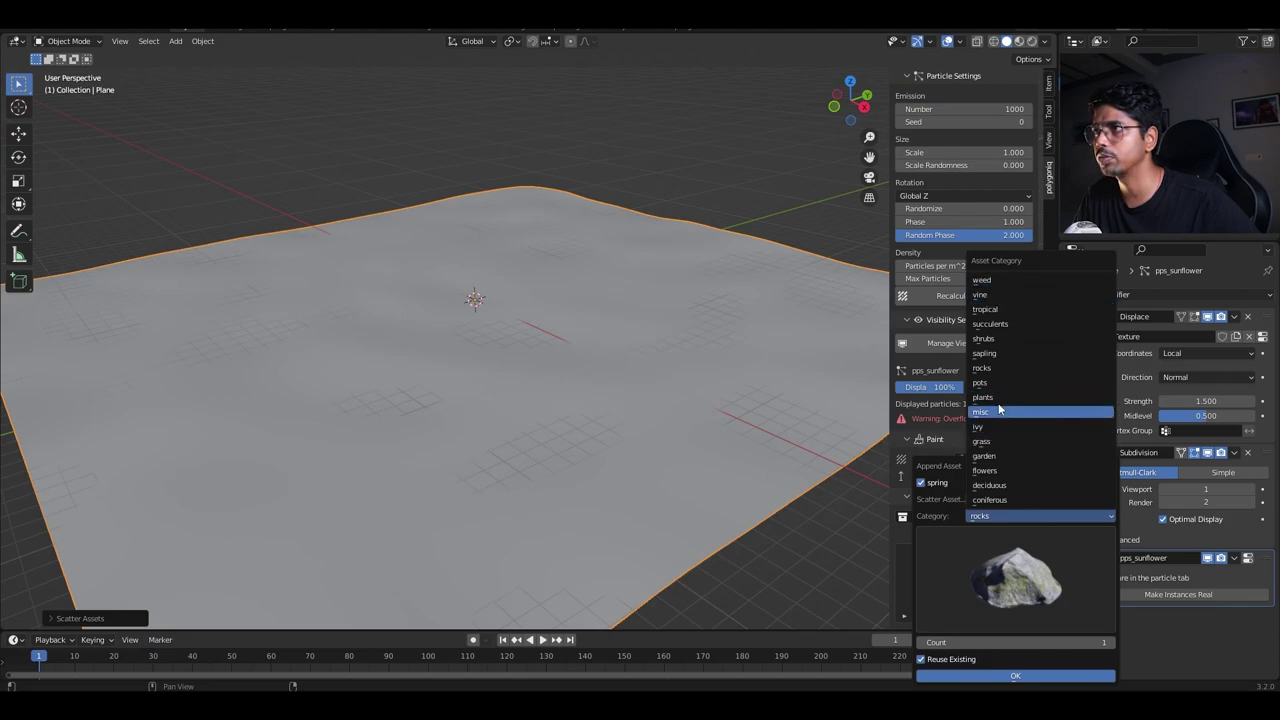
left_click(986, 470)
left_click(1015, 575)
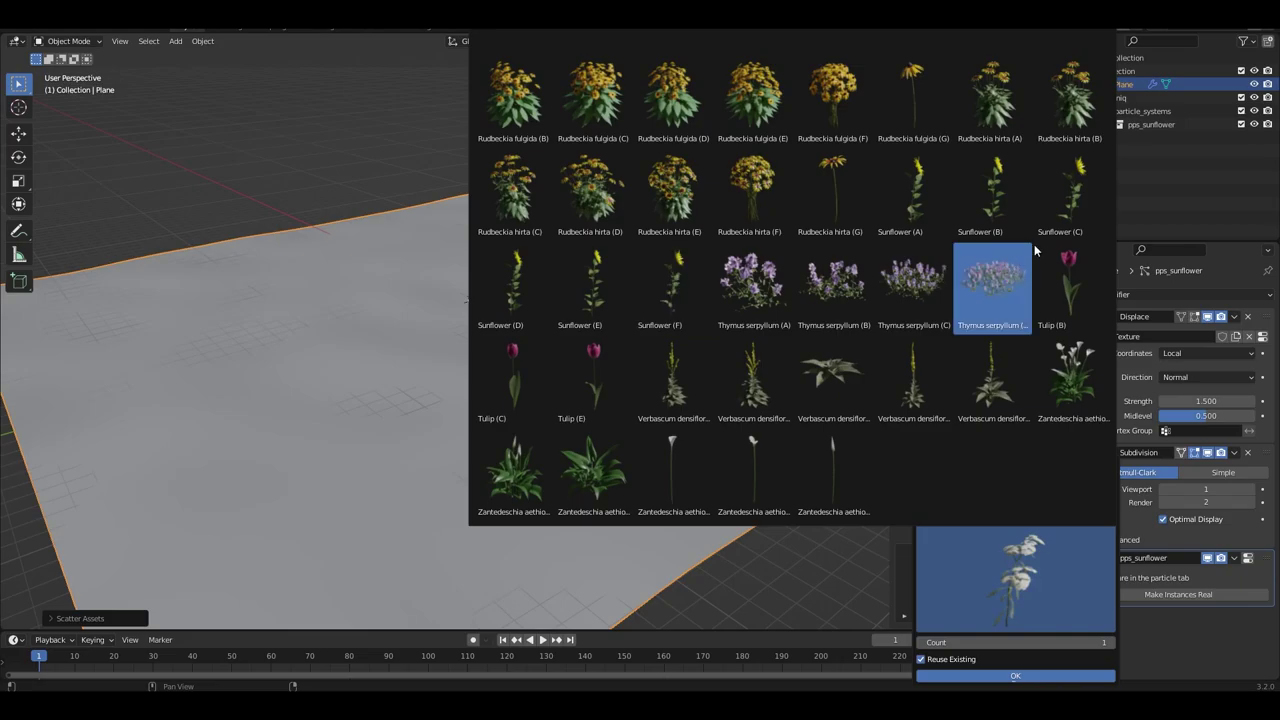
left_click(915, 199)
left_click(1018, 676)
scroll(640, 431, "up", 4)
middle_click_drag(674, 486, 474, 280)
key("alt+a")
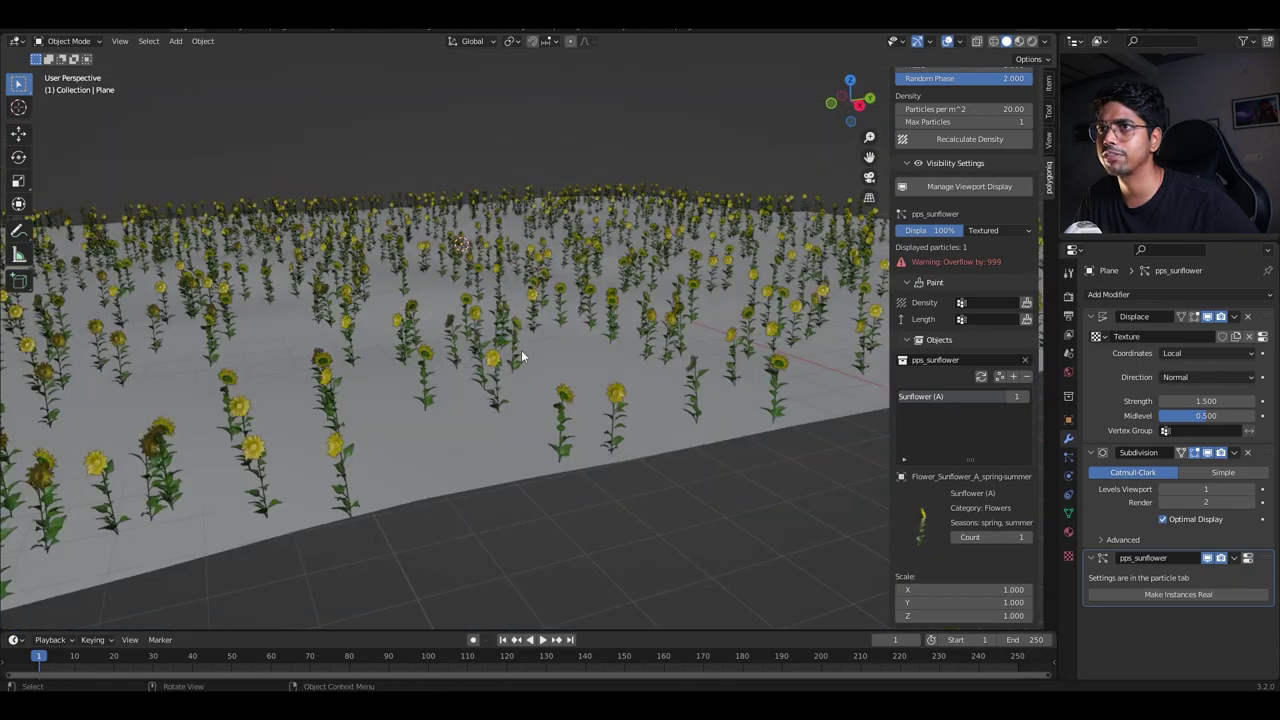
Append the Sunflower (C) asset from the flowers category to the sunflower scatter system.
left_click(1013, 376)
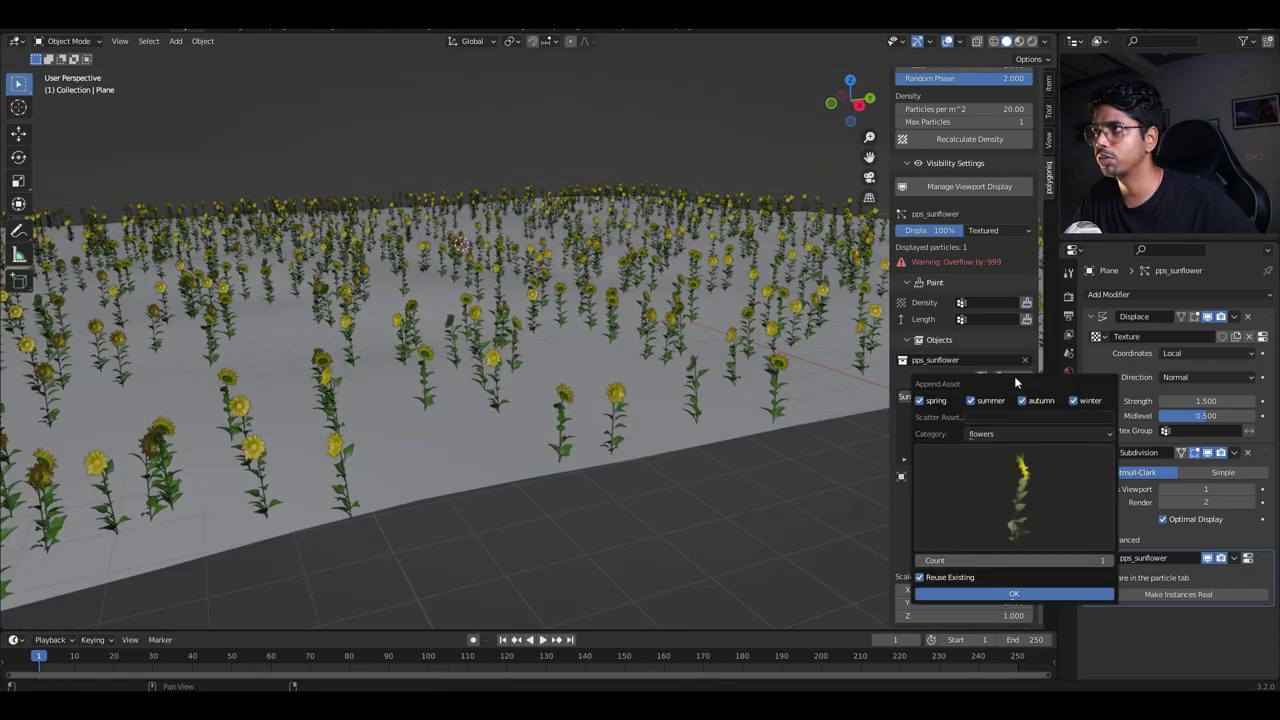
left_click(1017, 510)
left_click(1063, 131)
left_click(1014, 594)
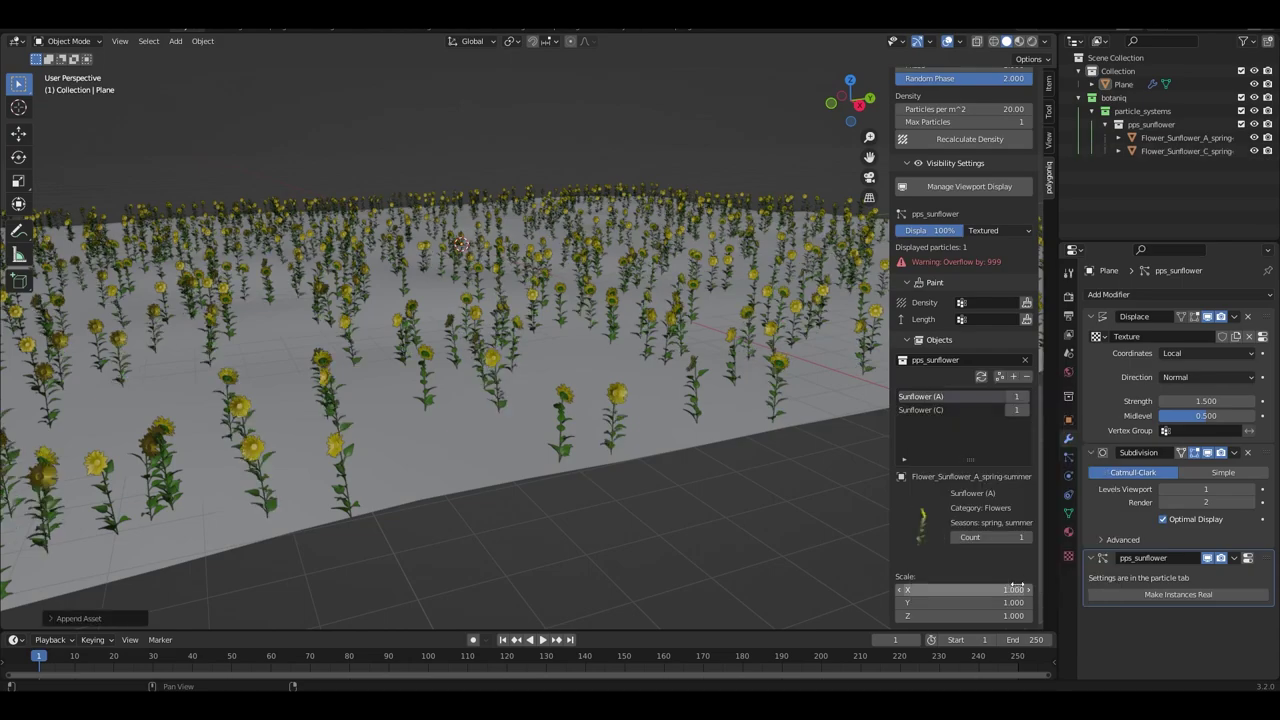
middle_click_drag(553, 332, 585, 352)
scroll(620, 352, "up", 2)
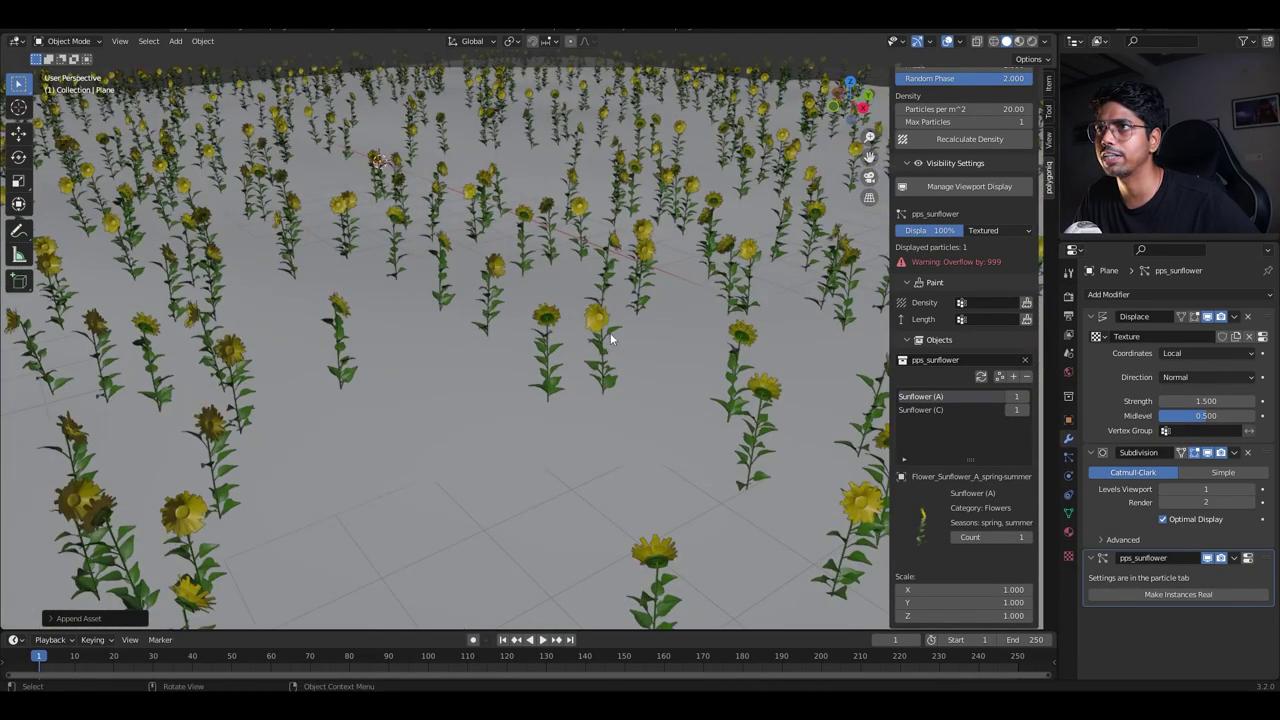
scroll(610, 333, "up", 2)
Choose another sunflower variant from the flowers category for appending to the scatter system.
left_click(1013, 376)
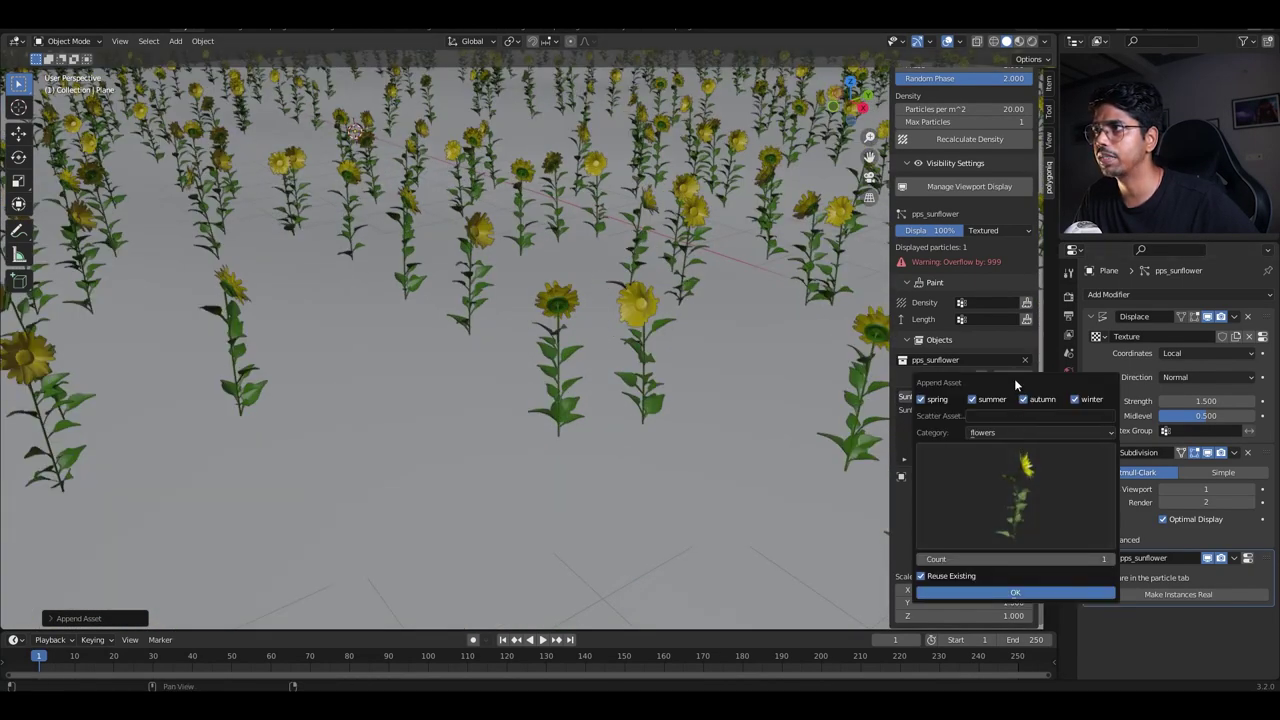
left_click(1013, 375)
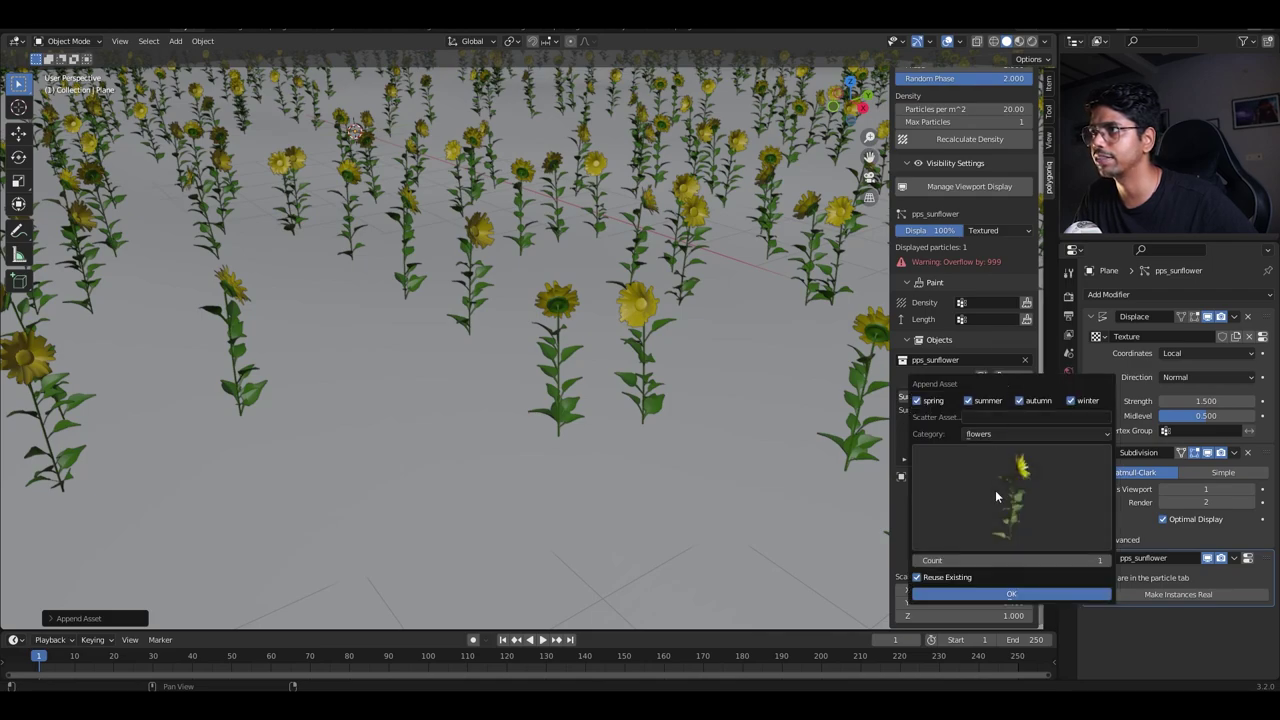
left_click(995, 490)
left_click(688, 214)
left_click(1006, 494)
left_click(535, 218)
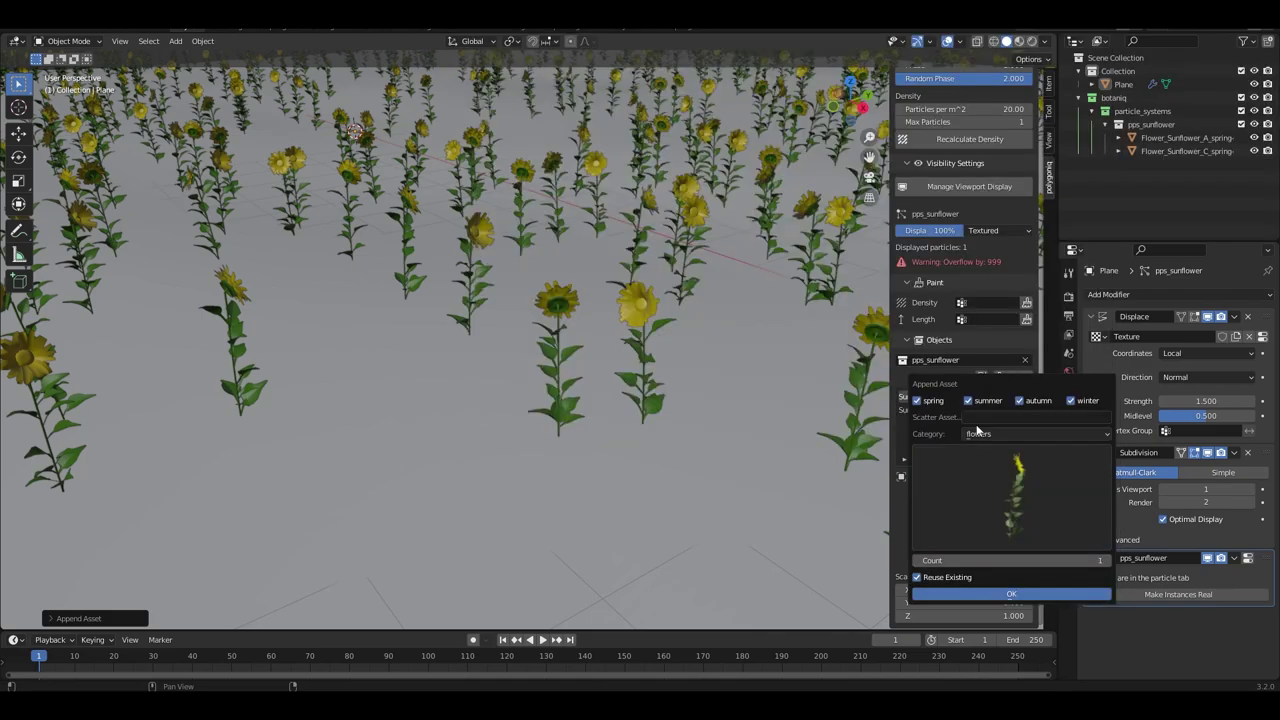
left_click(1004, 496)
left_click(534, 215)
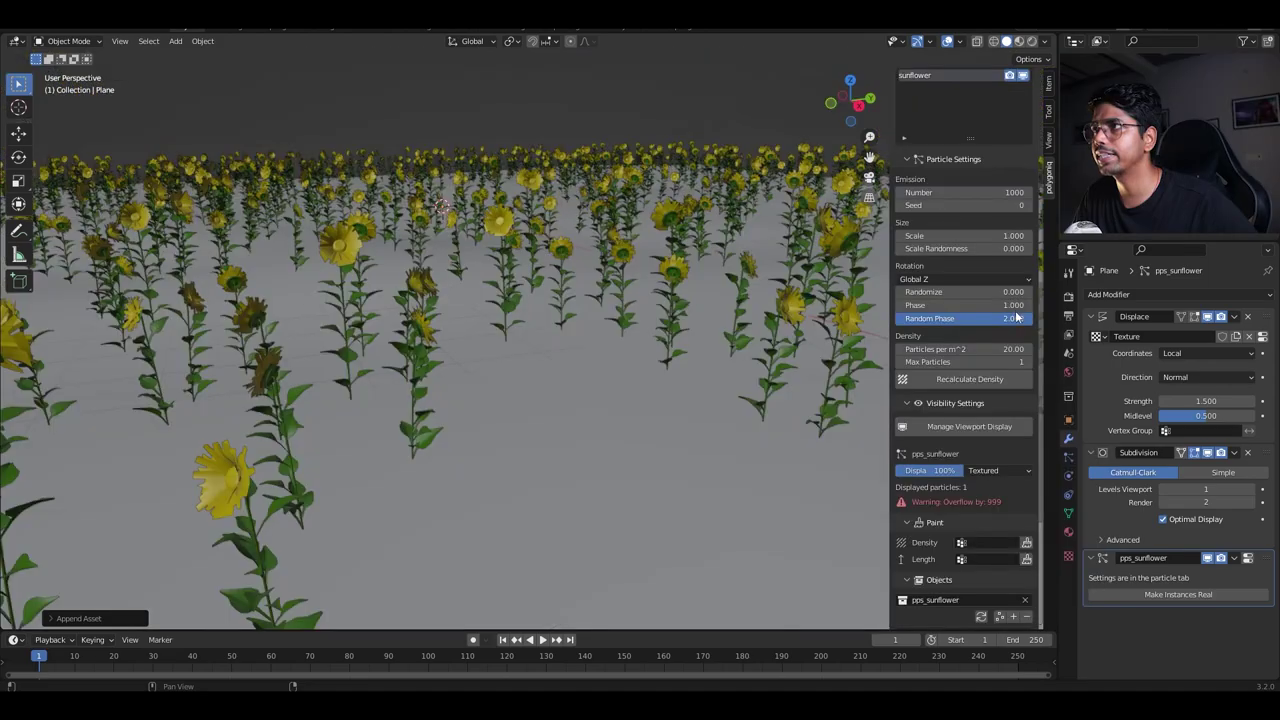
Set the emission number of the sunflower scatter to 100.
scroll(958, 297, "up", 1)
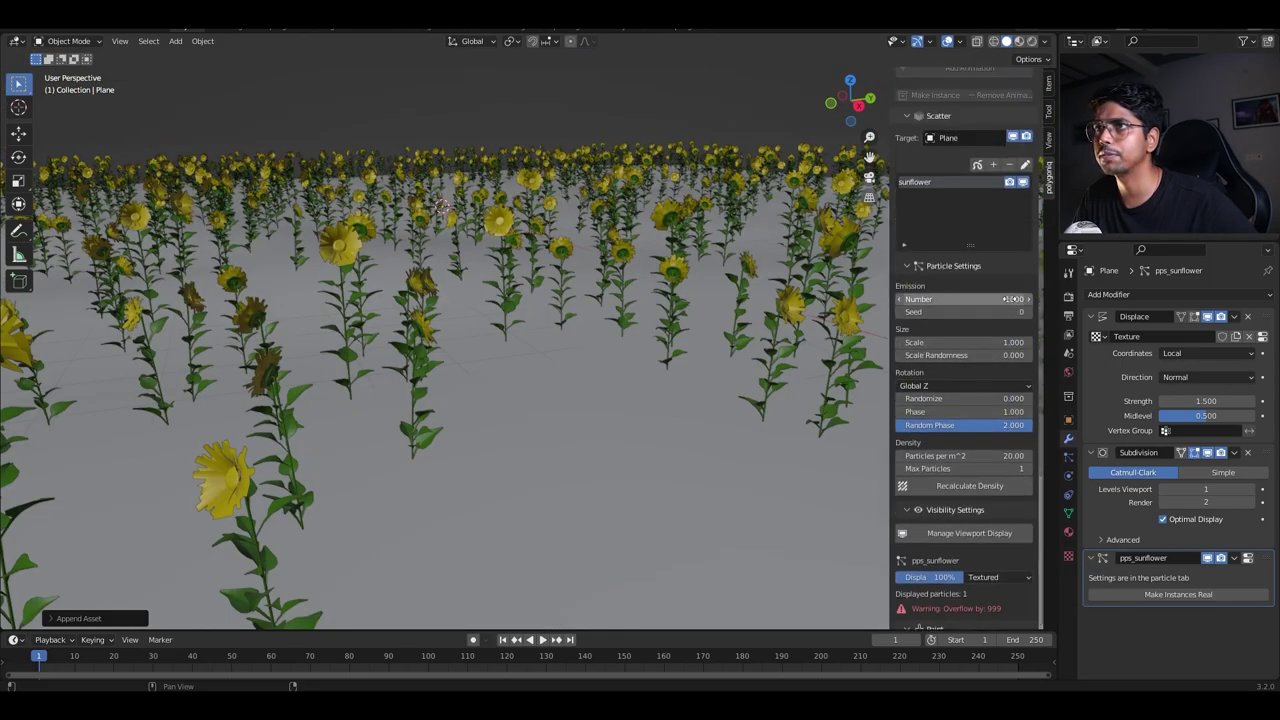
left_click_drag(1005, 299, 797, 299)
left_click(1012, 298)
type("1")
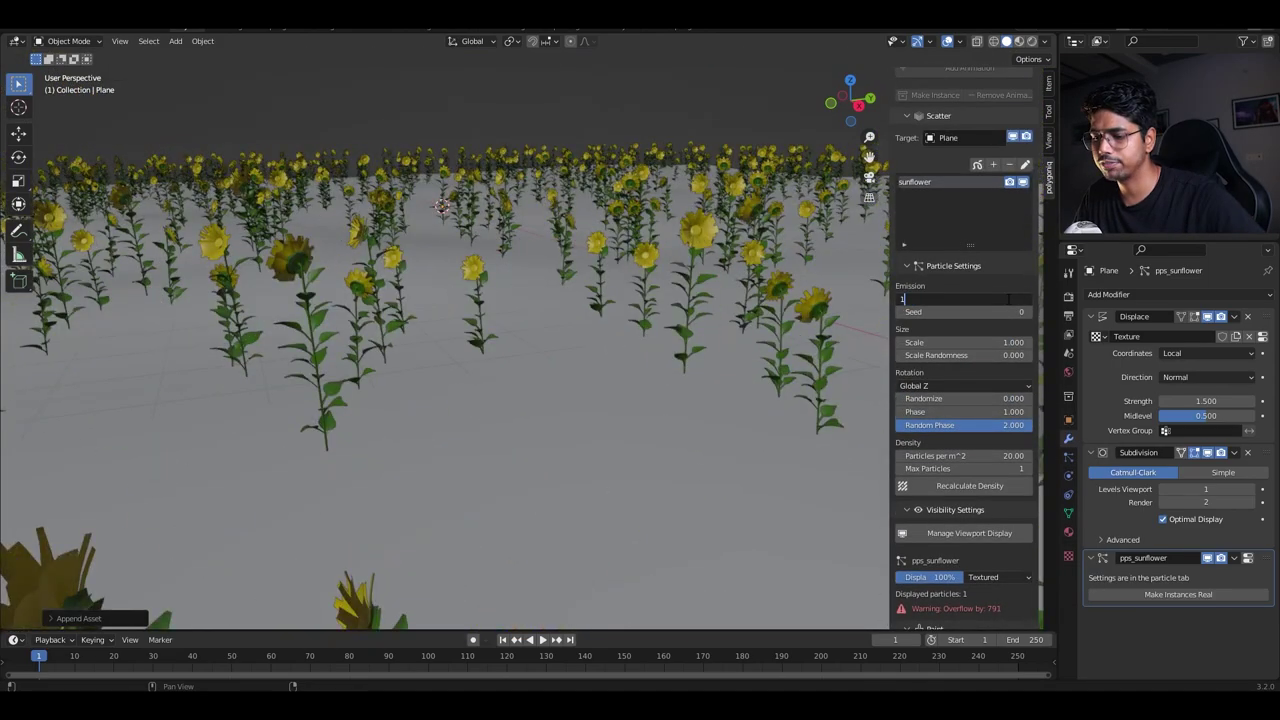
type("00")
key("Return")
scroll(656, 310, "down", 6)
scroll(682, 344, "up", 6)
mouse_move(656, 310)
middle_mouse_down()
mouse_move(682, 344)
mouse_move(645, 308)
middle_mouse_up()
scroll(658, 330, "down", 3)
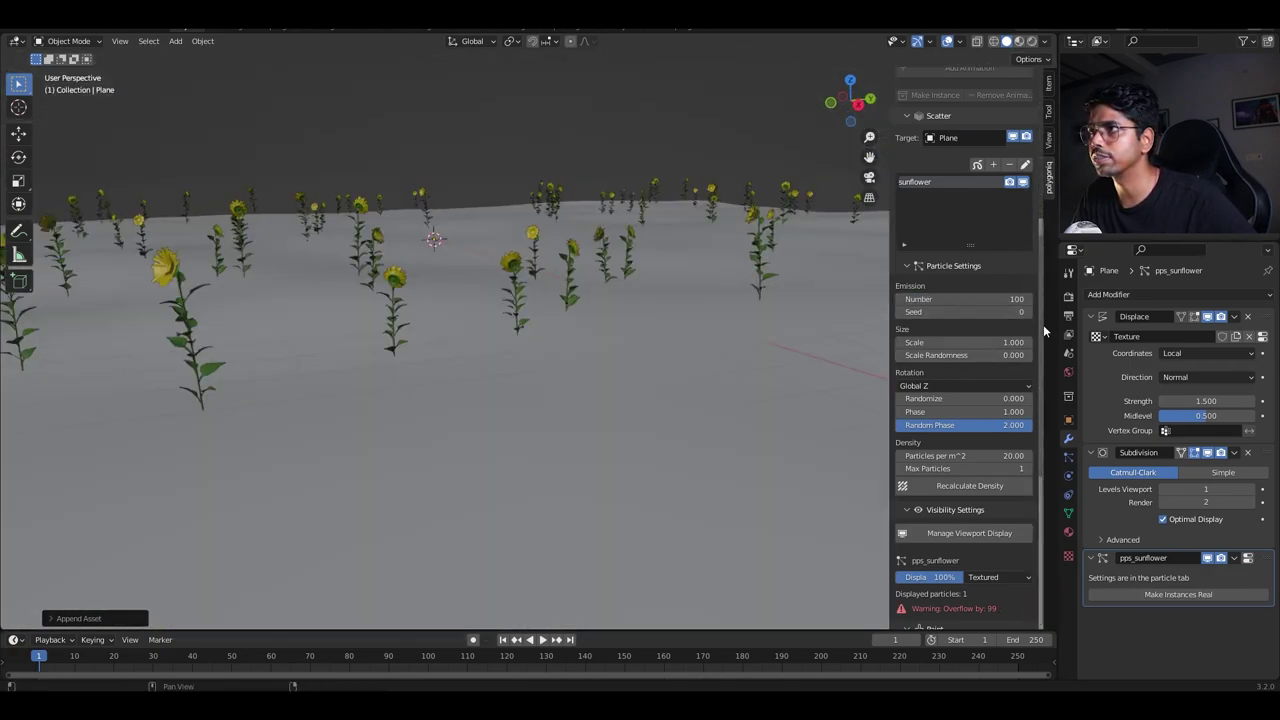
middle_click_drag(676, 296, 590, 286)
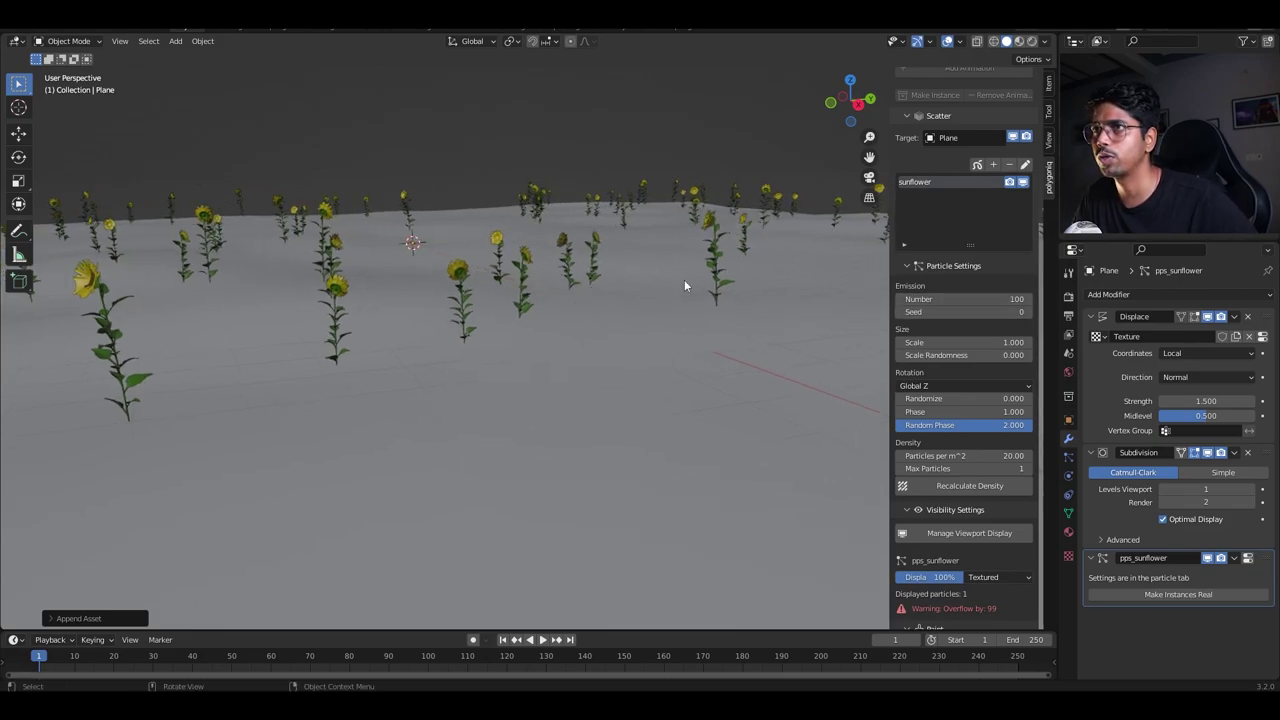
middle_click_drag(744, 310, 766, 300, "shift")
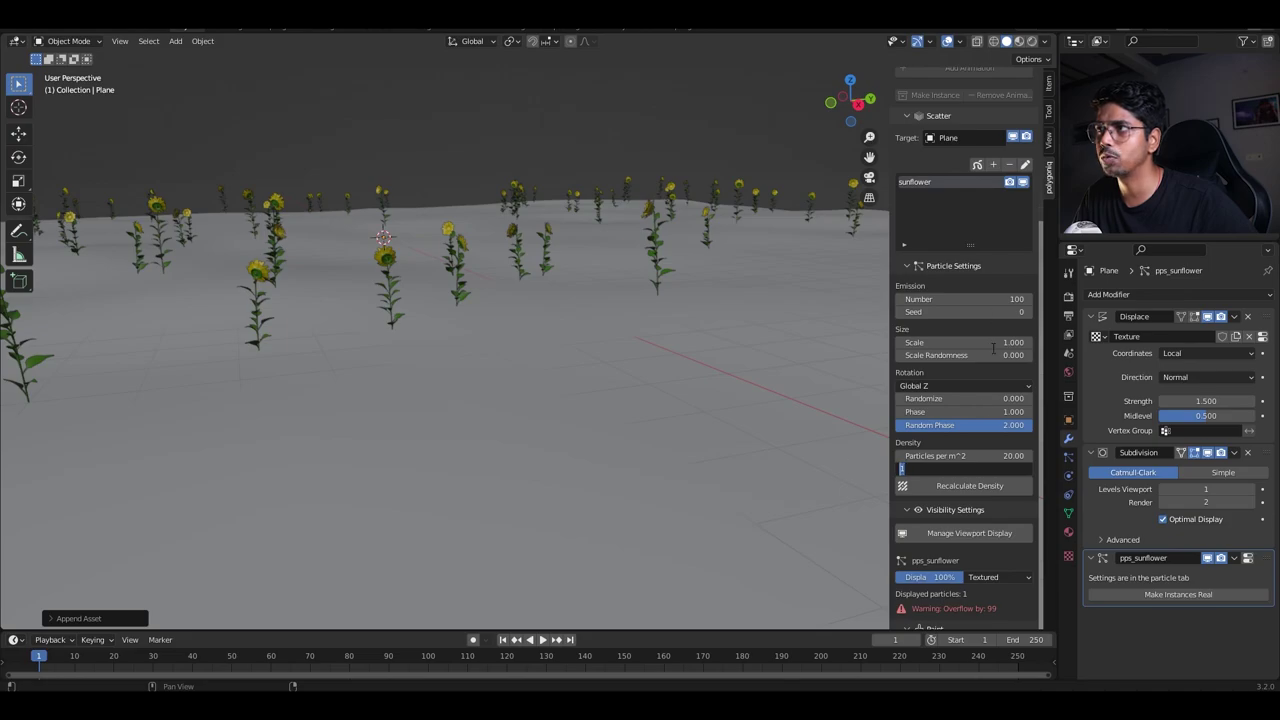
Set the sunflower scatter's maximum particles to 2 and recalculate its density.
key("Return")
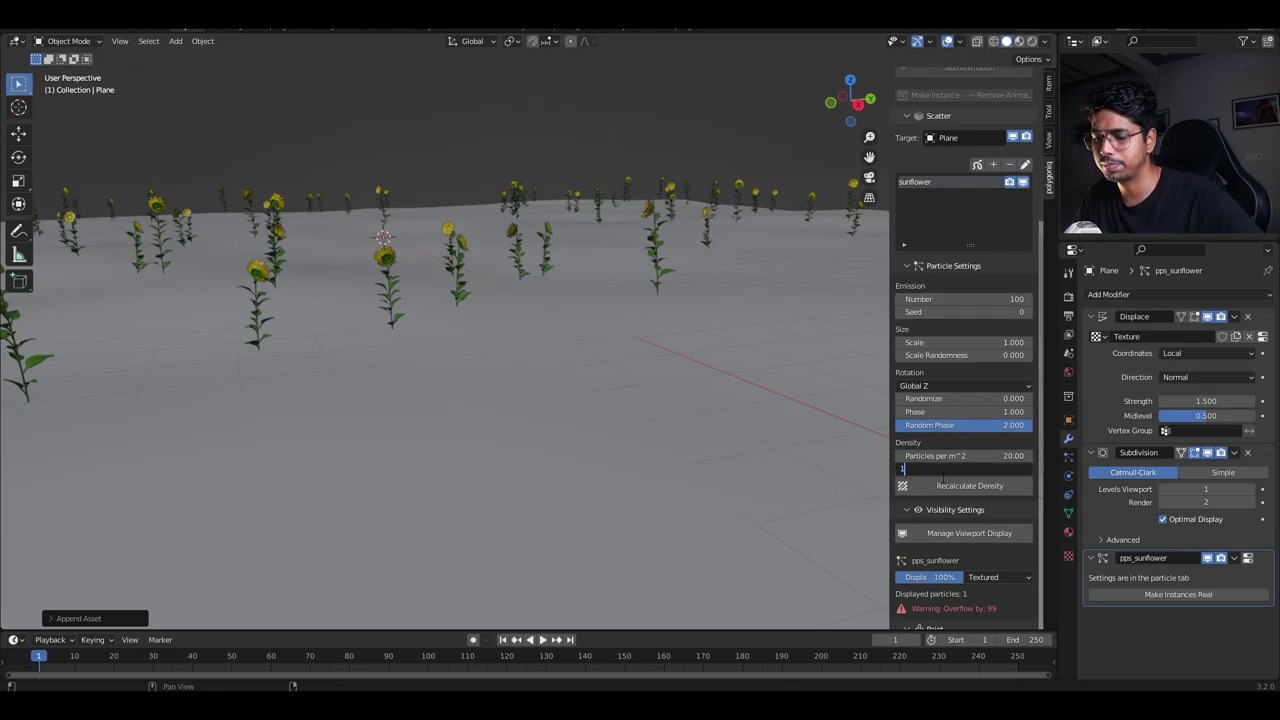
key("Return")
left_click(959, 468)
type("2")
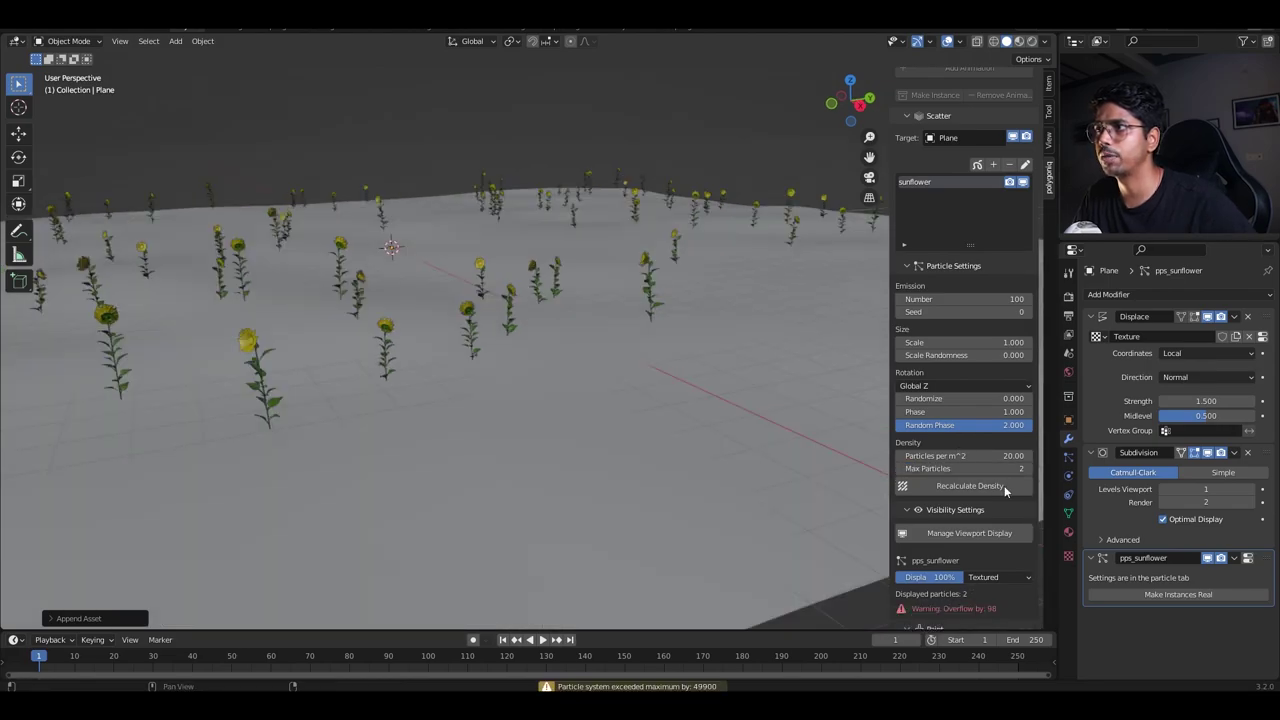
left_click(958, 487)
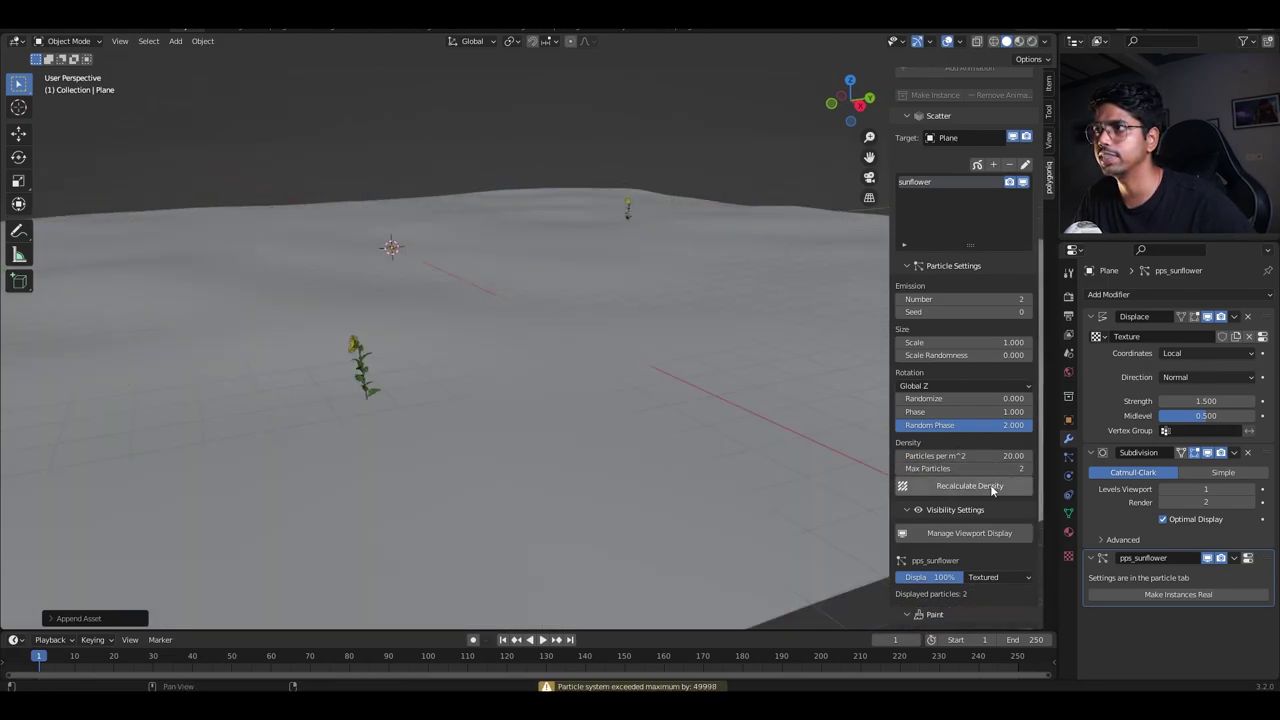
middle_click_drag(700, 440, 586, 310)
Set both the emission number and the maximum particles of the sunflower scatter to 500.
double_click(997, 468)
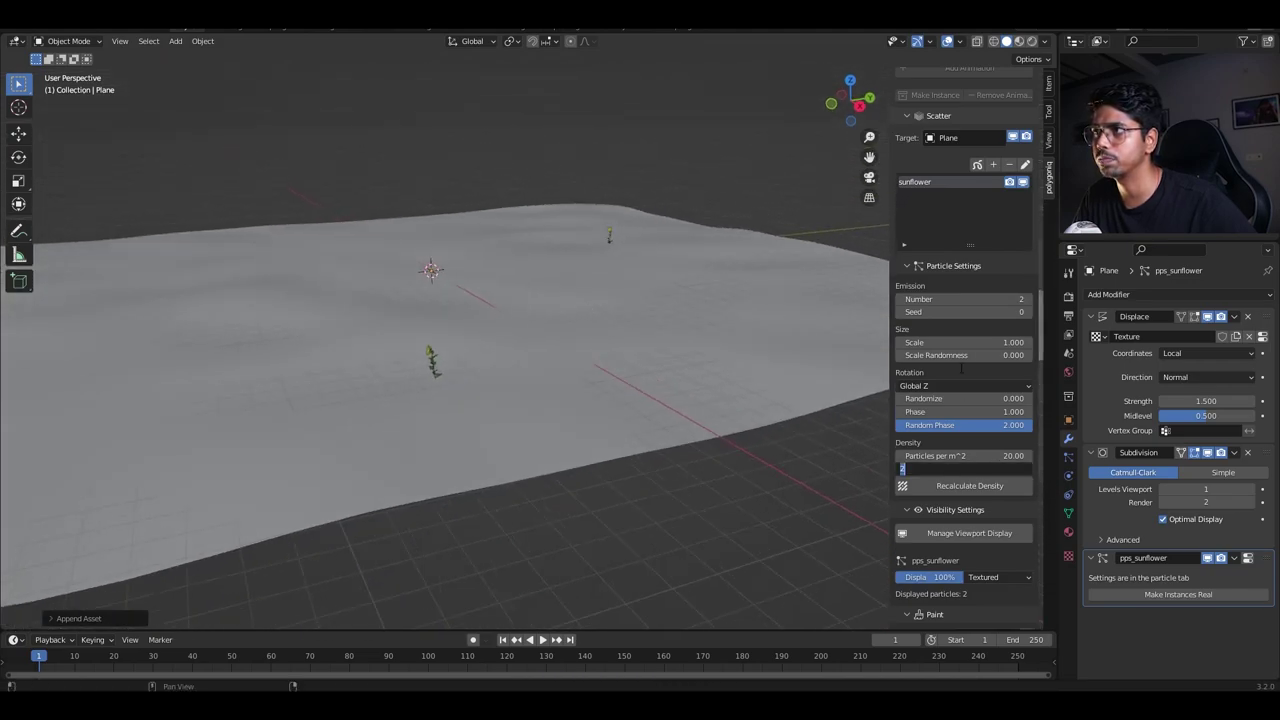
double_click(1001, 298)
type("50")
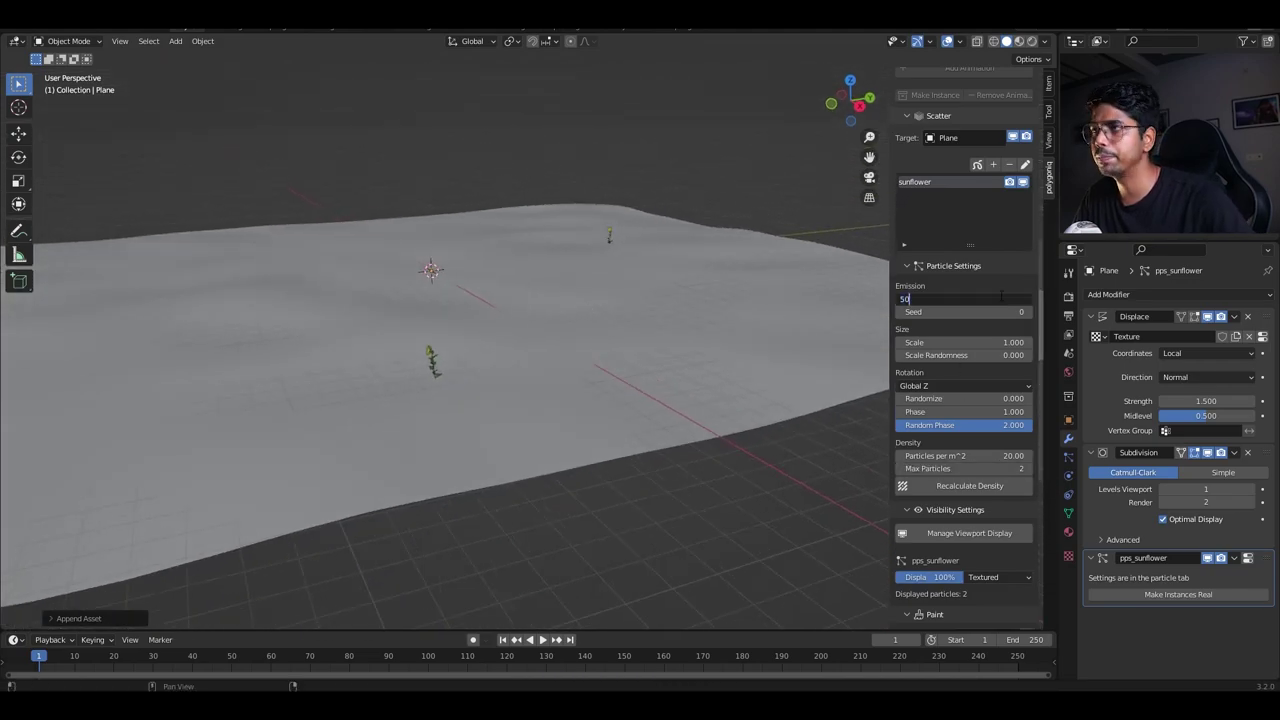
type("0")
key("Return")
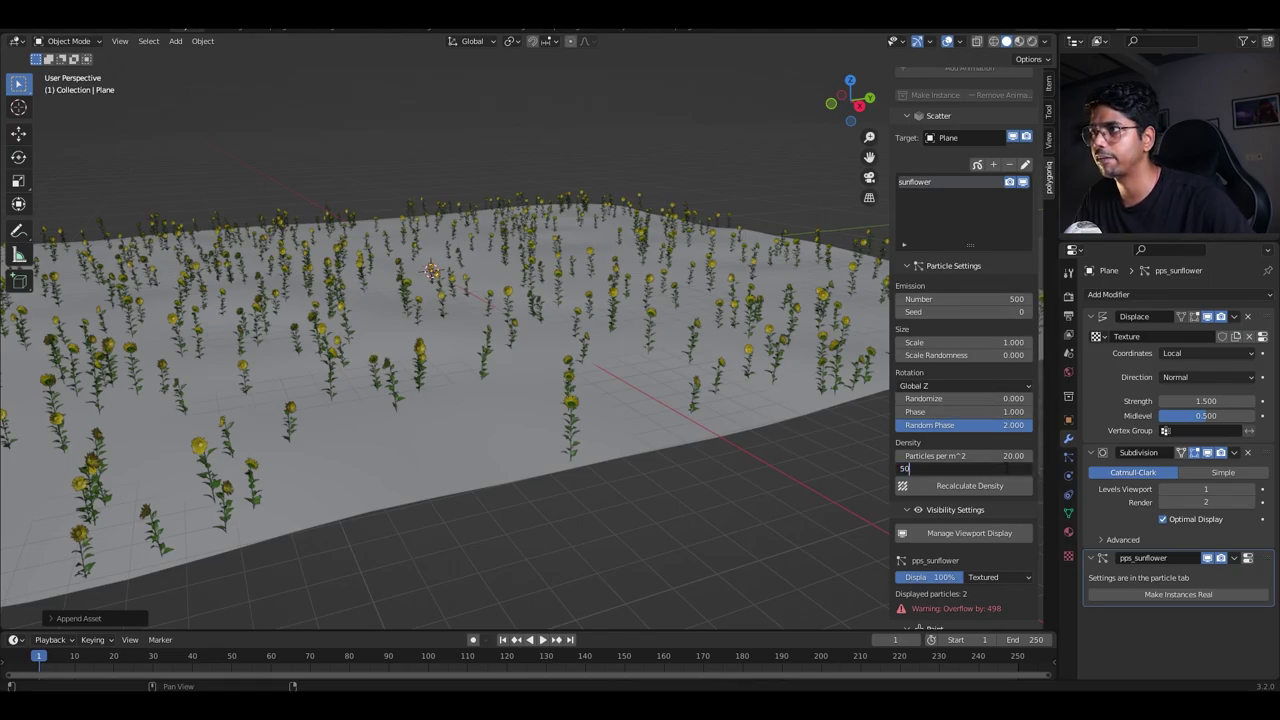
key("Return")
middle_click_drag(760, 352, 640, 395)
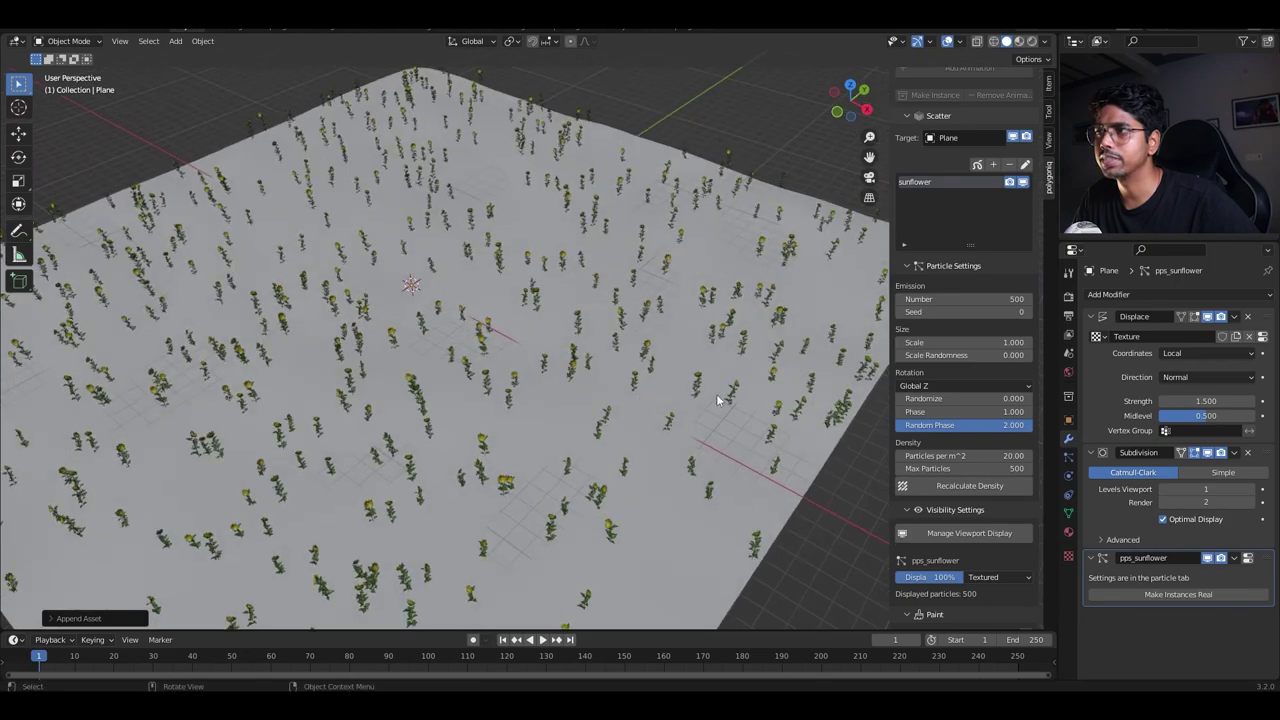
scroll(932, 456, "down", 3)
middle_click_drag(630, 472, 652, 371)
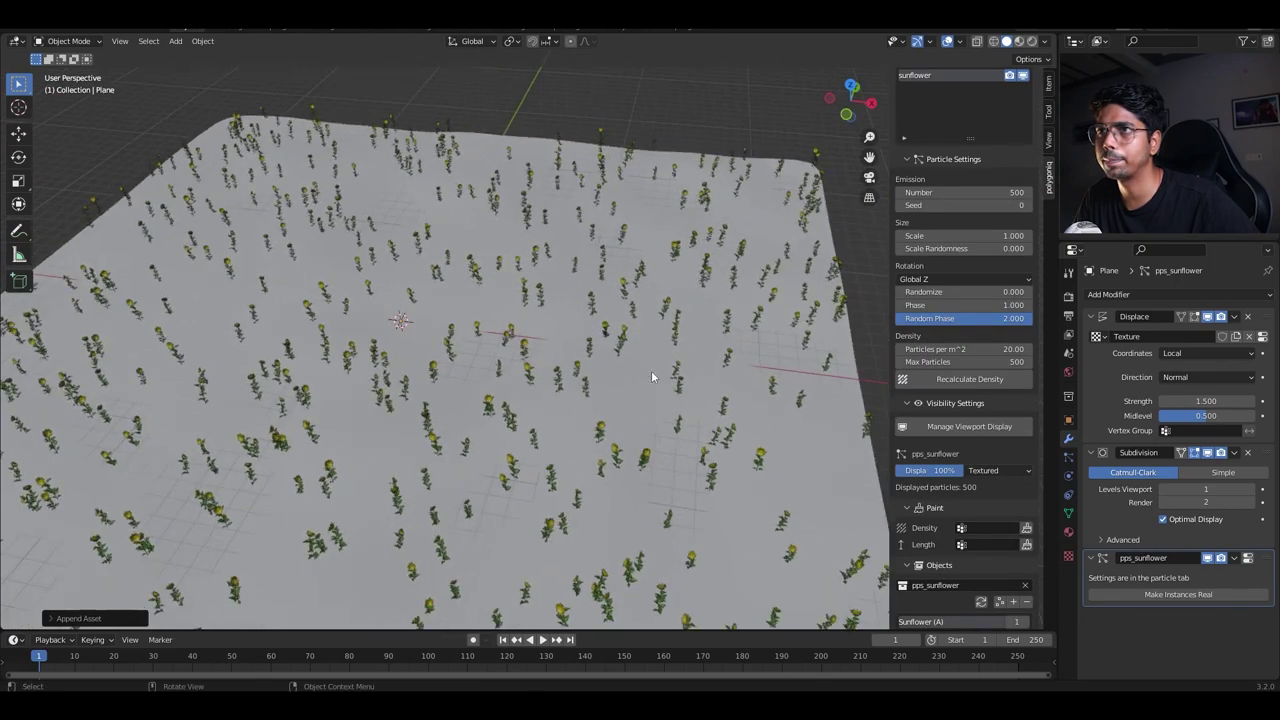
Add a camera to the scene and move it into a new collection named camera.
scroll(600, 351, "down", 4)
key("shift+a")
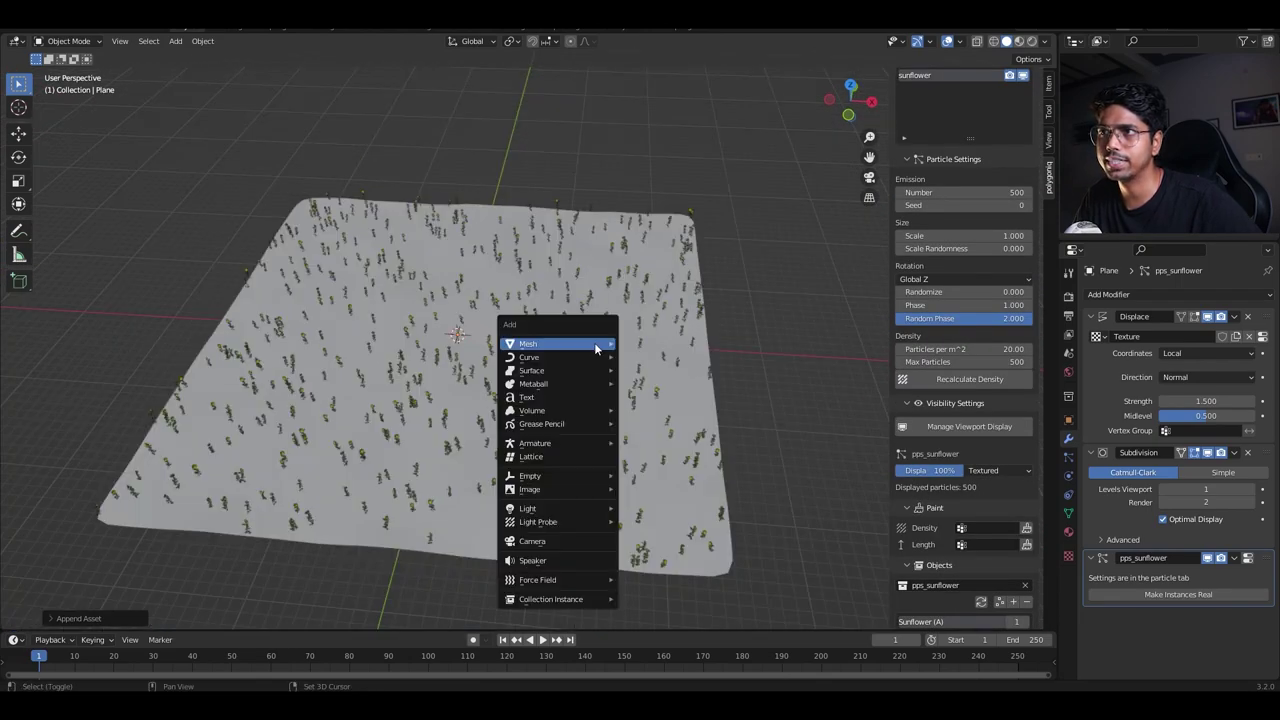
left_click(552, 533)
key("m")
left_click(648, 380)
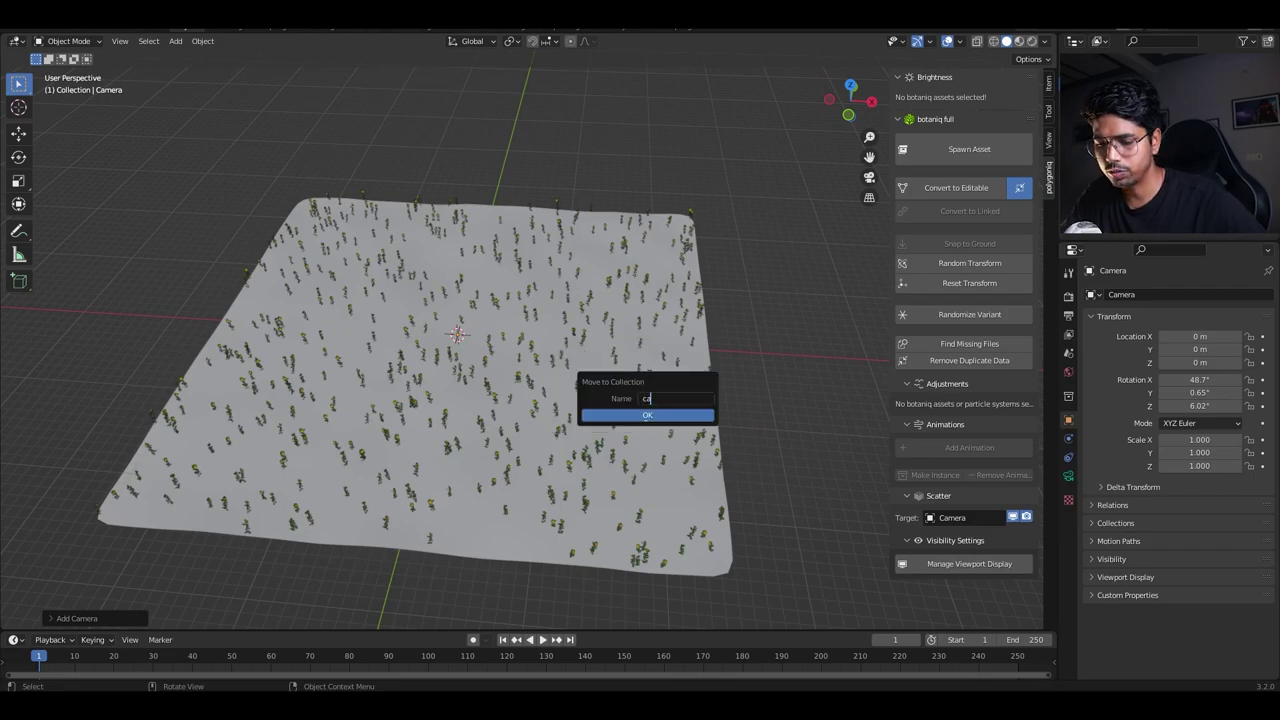
type("camera")
key("Return")
Raise the camera along the Z axis to about 0.88 m.
middle_click_drag(648, 374, 724, 409)
scroll(425, 342, "down", 4)
key("g")
key("z")
left_click(561, 382)
Align the camera to a low close-up view looking across the sunflower field.
scroll(527, 372, "up", 6)
scroll(527, 372, "down", 5)
scroll(470, 376, "up", 5)
key("n")
scroll(714, 379, "up", 3)
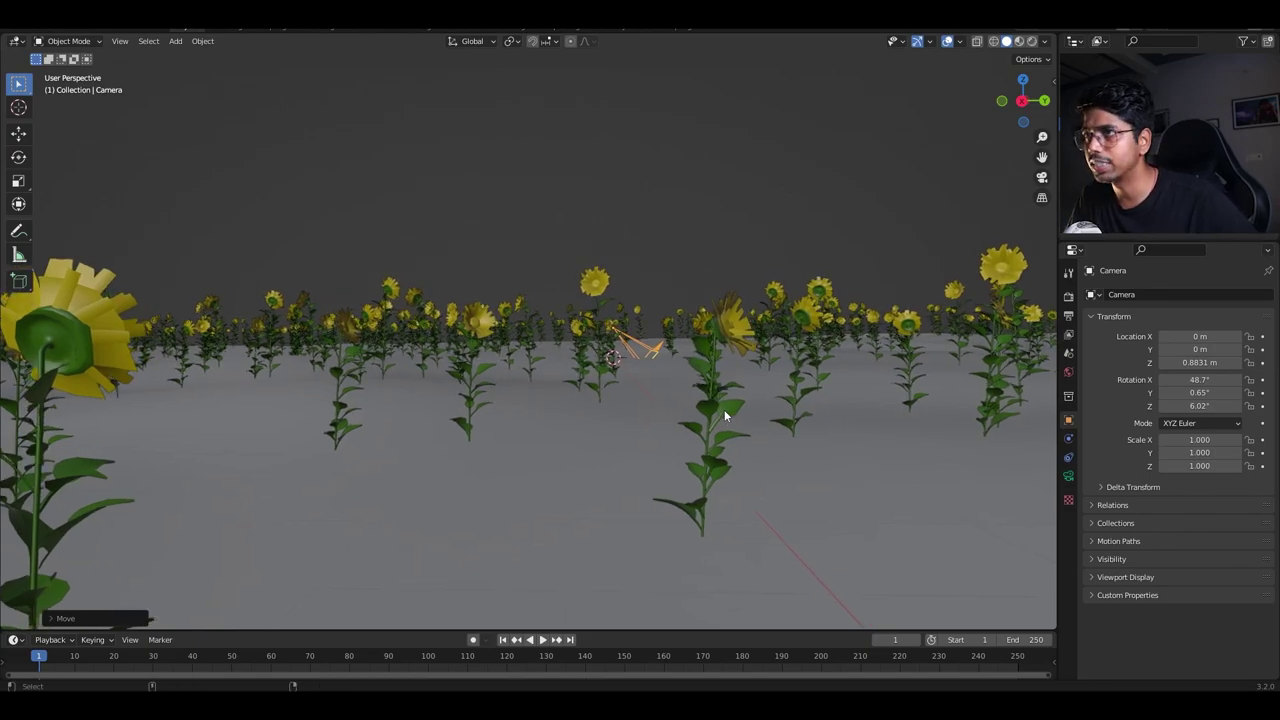
key("ctrl+alt+KP_0")
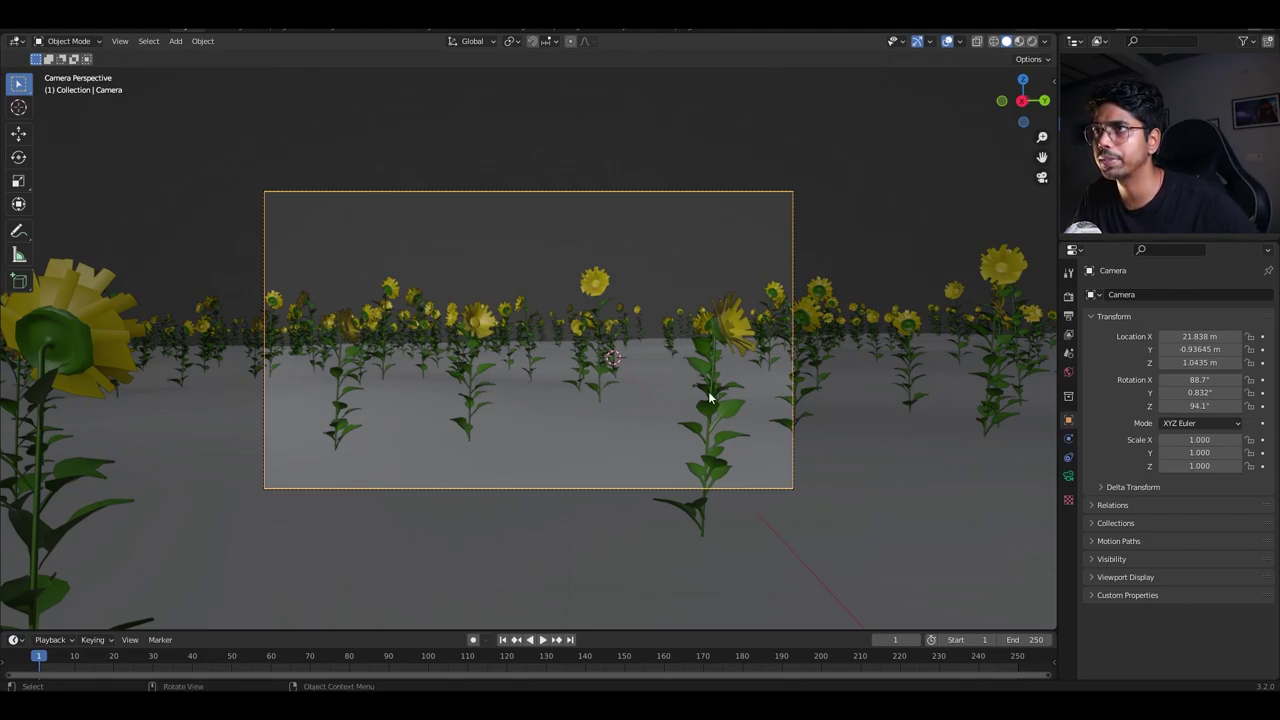
Lock the camera to the view.
key("n")
left_click(1049, 100)
left_click(1049, 140)
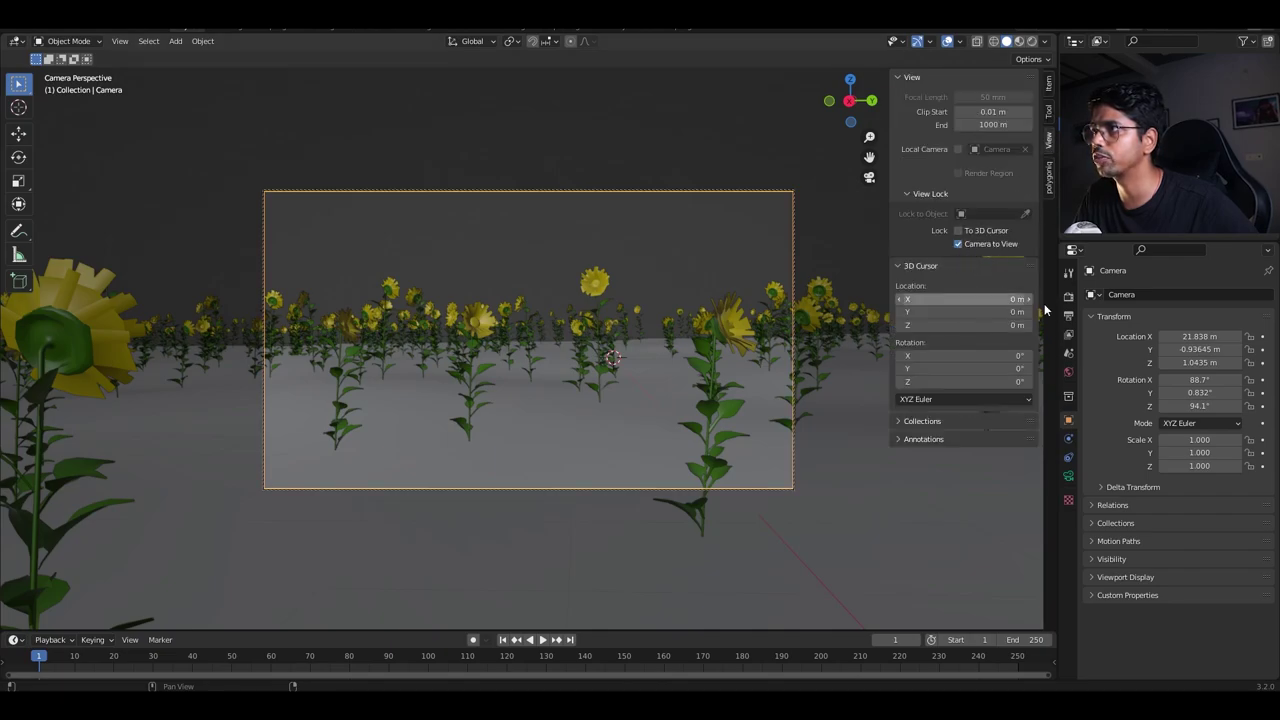
Set the render resolution to 1080 × 1920 px and unlock the camera from the view.
left_click(1068, 316)
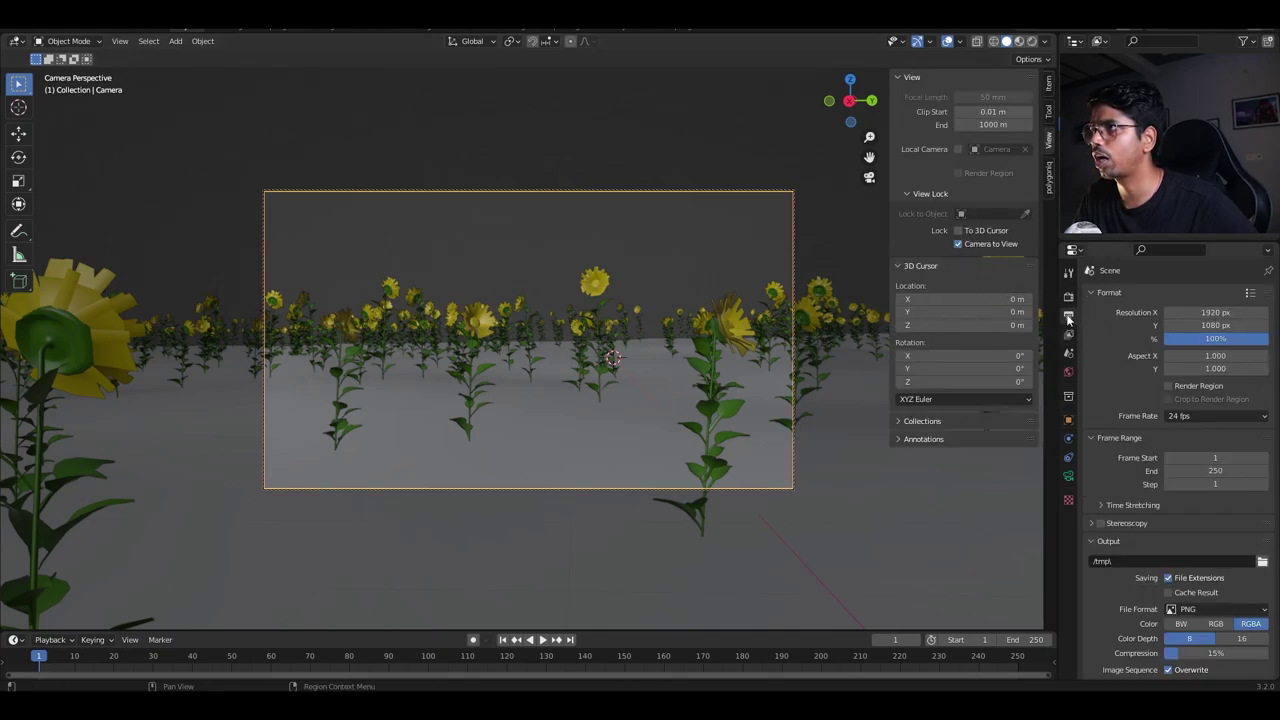
left_click(1208, 312)
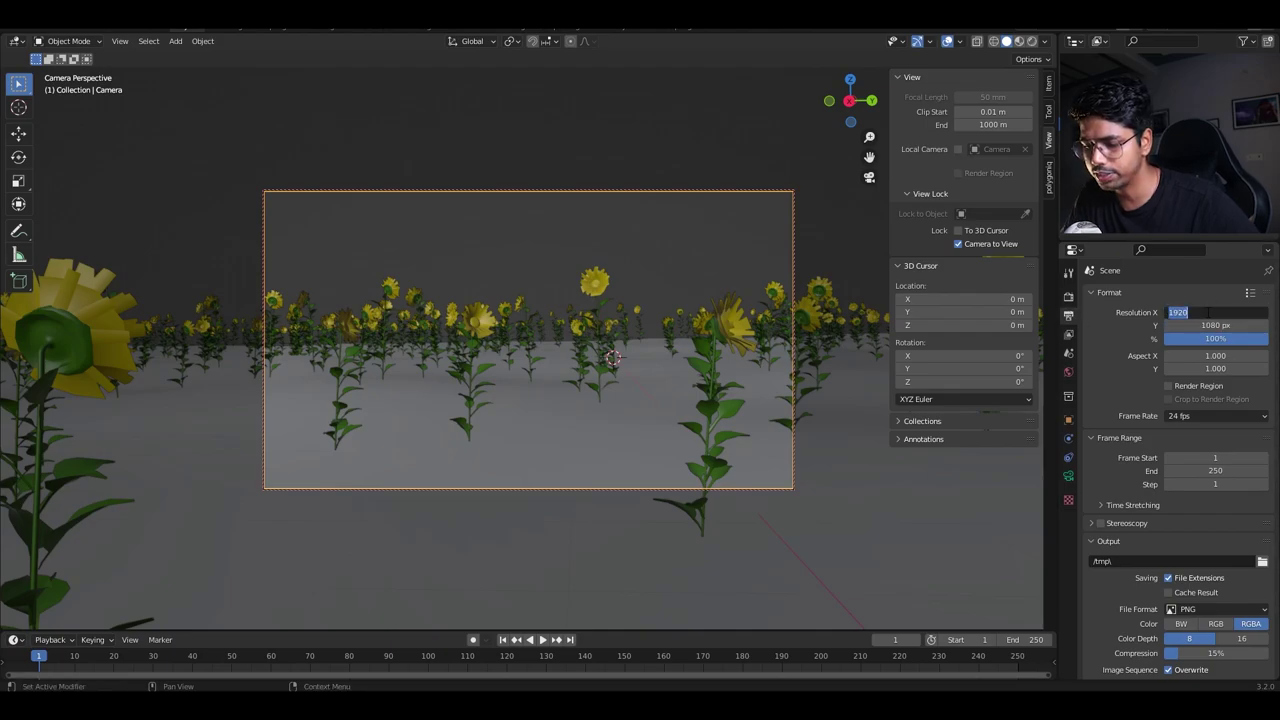
type("1080")
key("Tab")
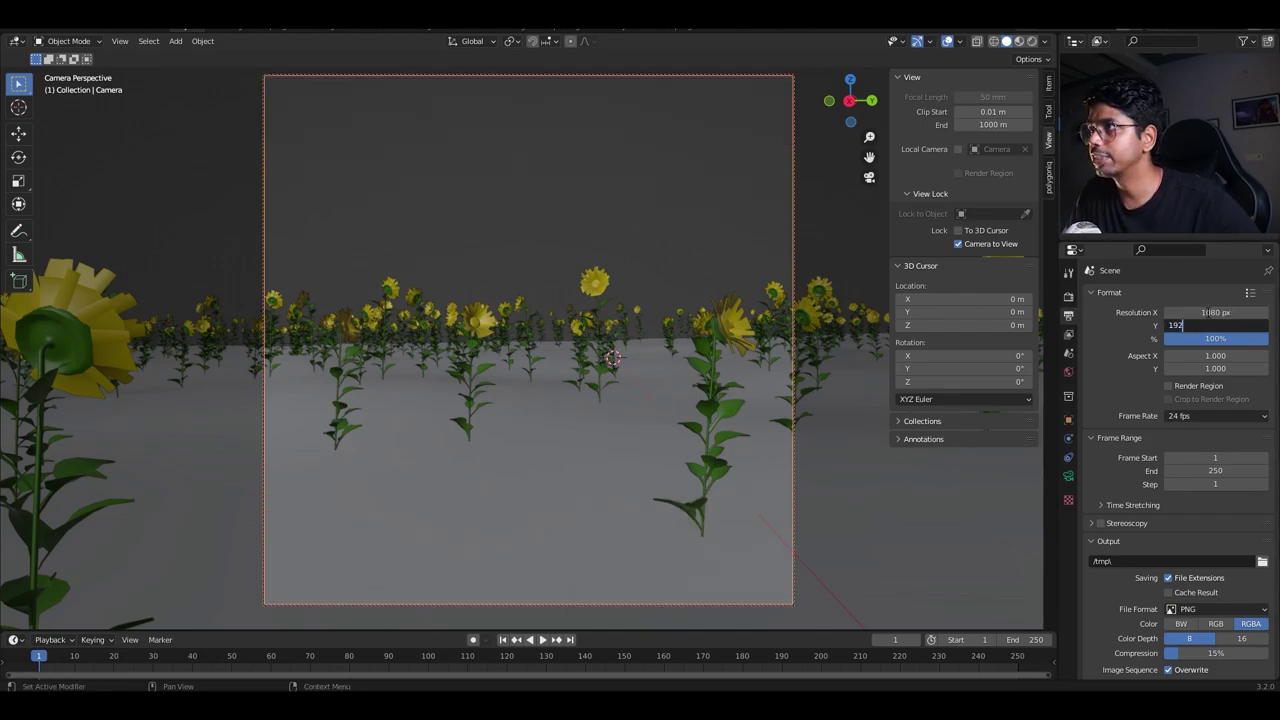
type("1920")
key("Return")
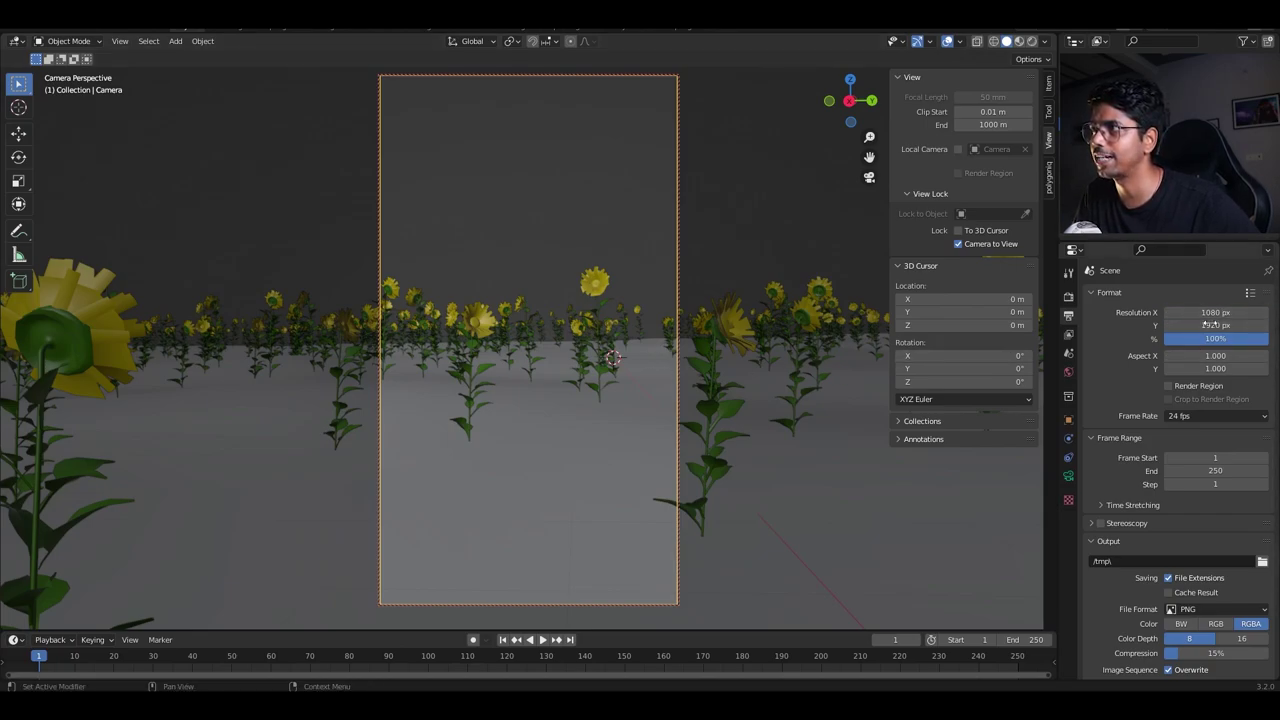
left_click(958, 243)
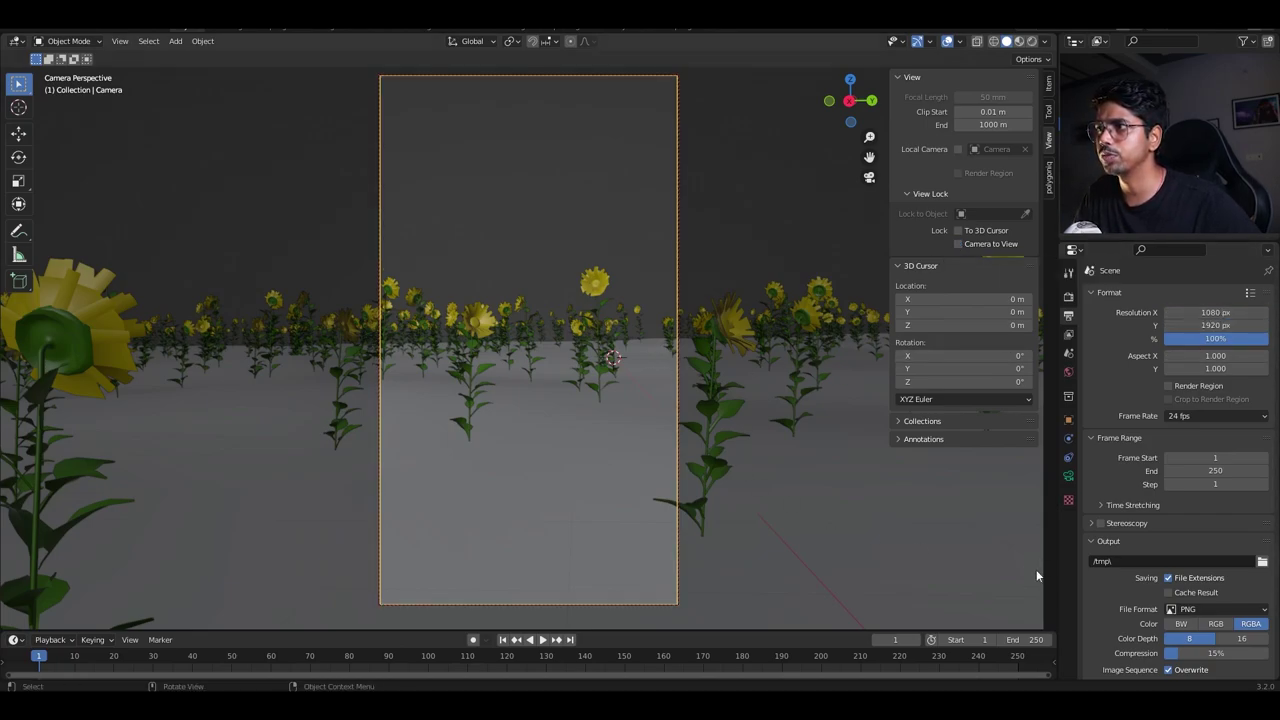
Split the 3D viewport into two side-by-side views and fit the camera frame into the narrower one, without its sidebar and toolbar.
left_click_drag(1055, 631, 363, 470)
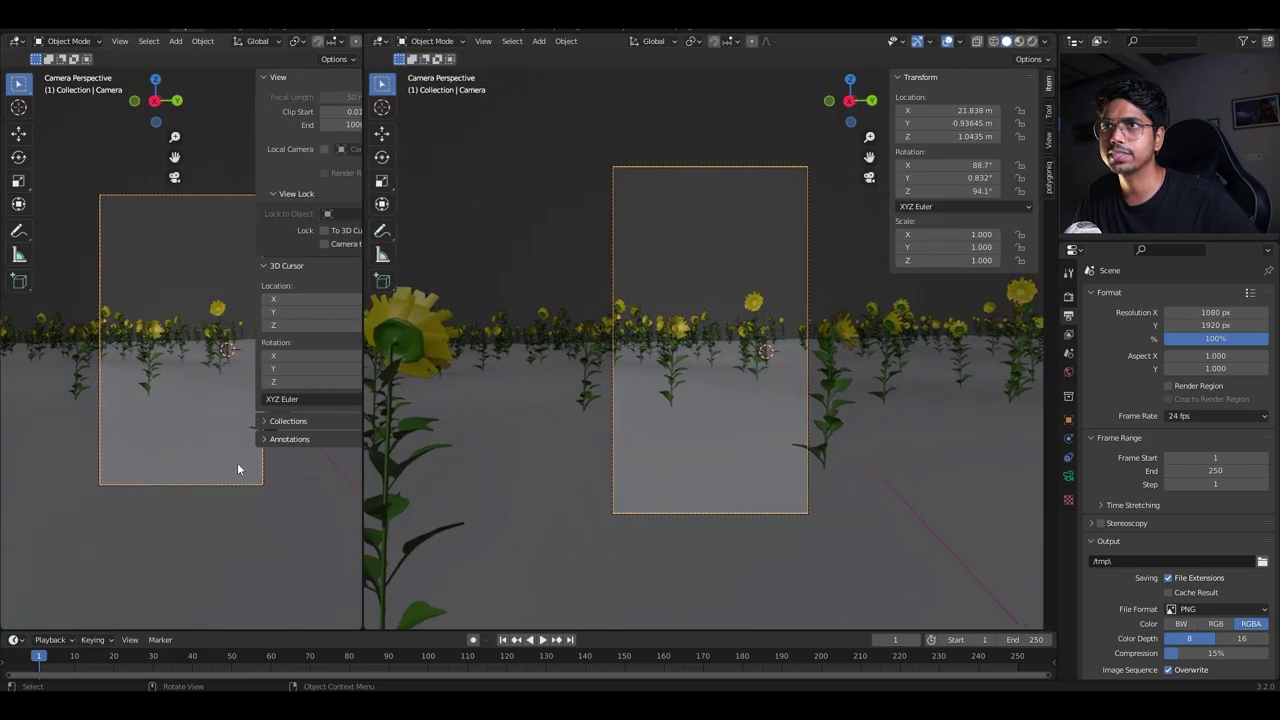
key("n")
key("r")
left_click(308, 416)
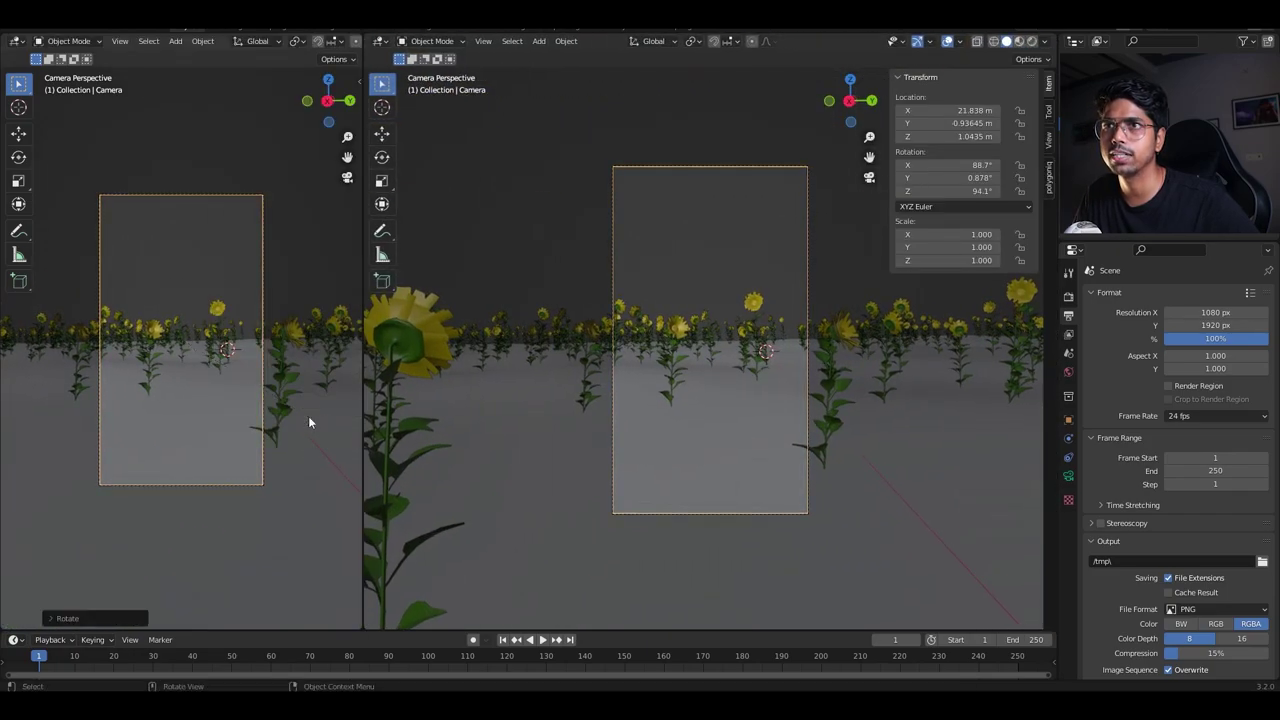
key("t")
scroll(308, 416, "up", 3)
middle_click_drag(320, 416, 304, 416, "shift")
scroll(305, 422, "down", 1)
middle_click_drag(257, 354, 263, 356, "shift")
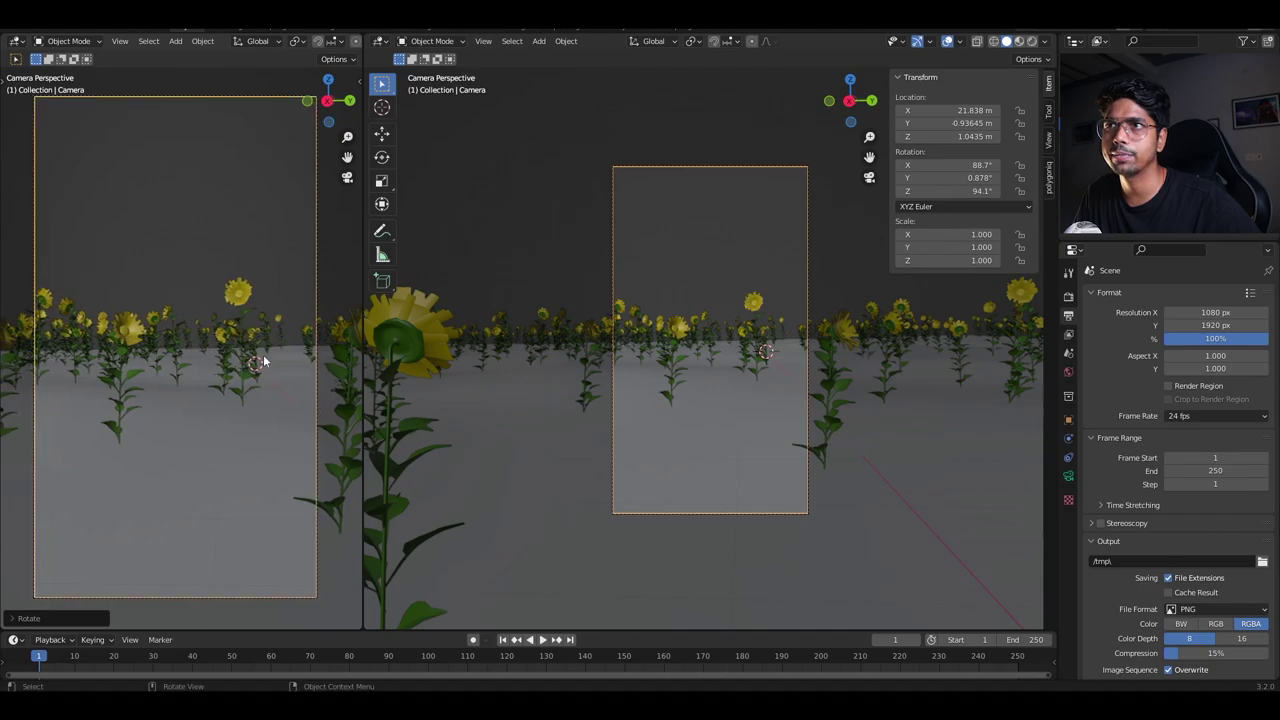
Leave the camera view in the wider viewport and move the camera out to the terrain's edge near the X axis.
key("KP_0")
middle_click_drag(725, 453, 732, 447)
key("n")
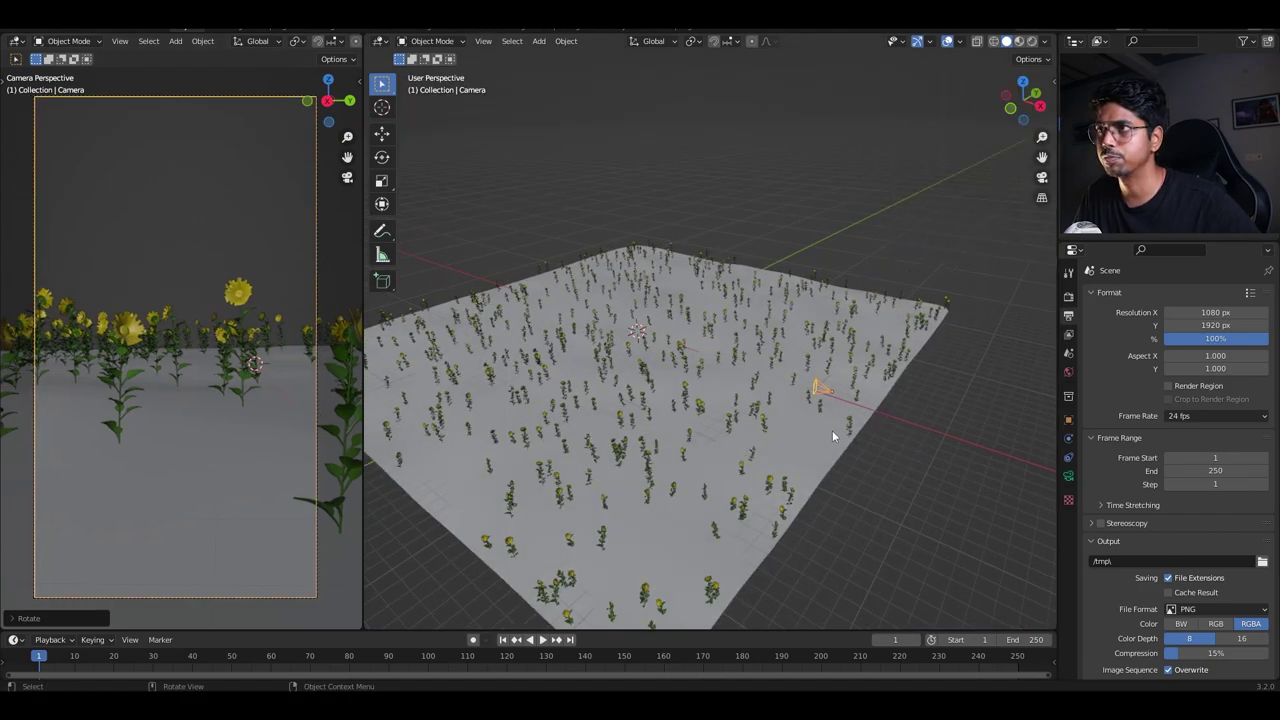
scroll(866, 426, "up", 2)
left_click(898, 422)
left_click(381, 134)
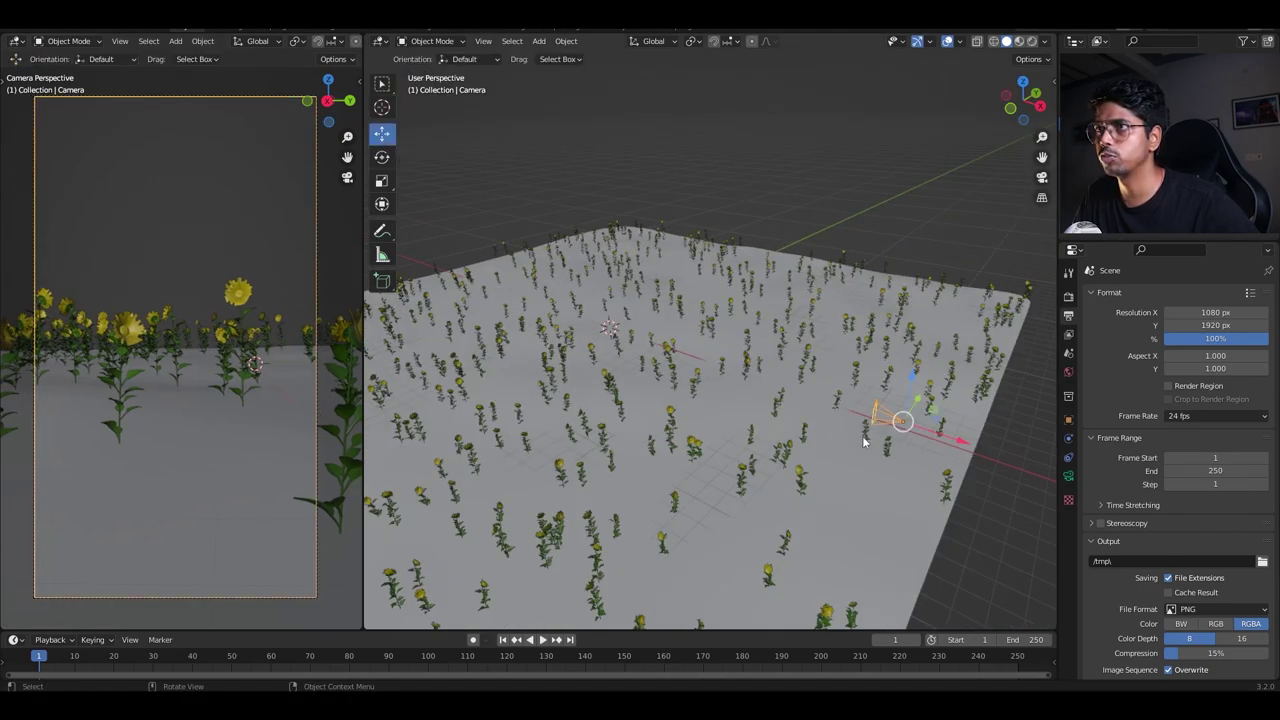
middle_click_drag(863, 441, 937, 380)
left_click_drag(937, 380, 956, 403)
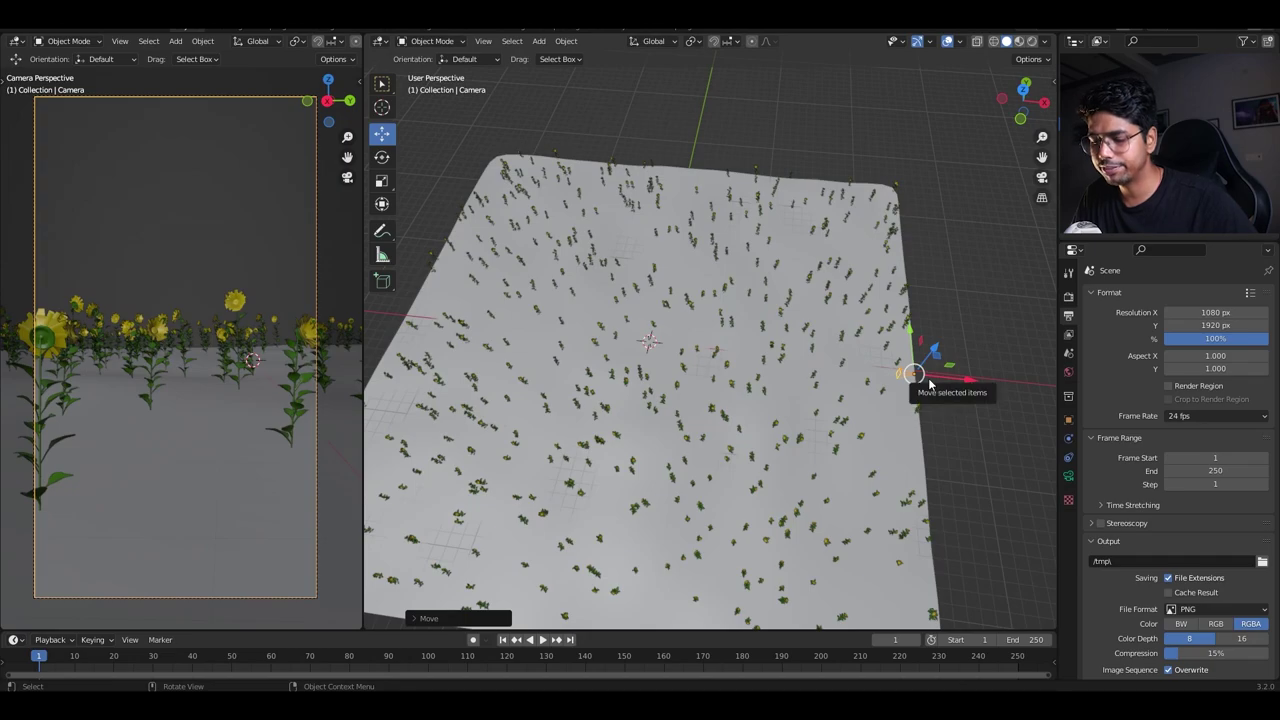
Animate the camera's location along X with keyframes, from the terrain's edge at frame 1 to just past its centre at frame 250.
key("i")
left_click(929, 381)
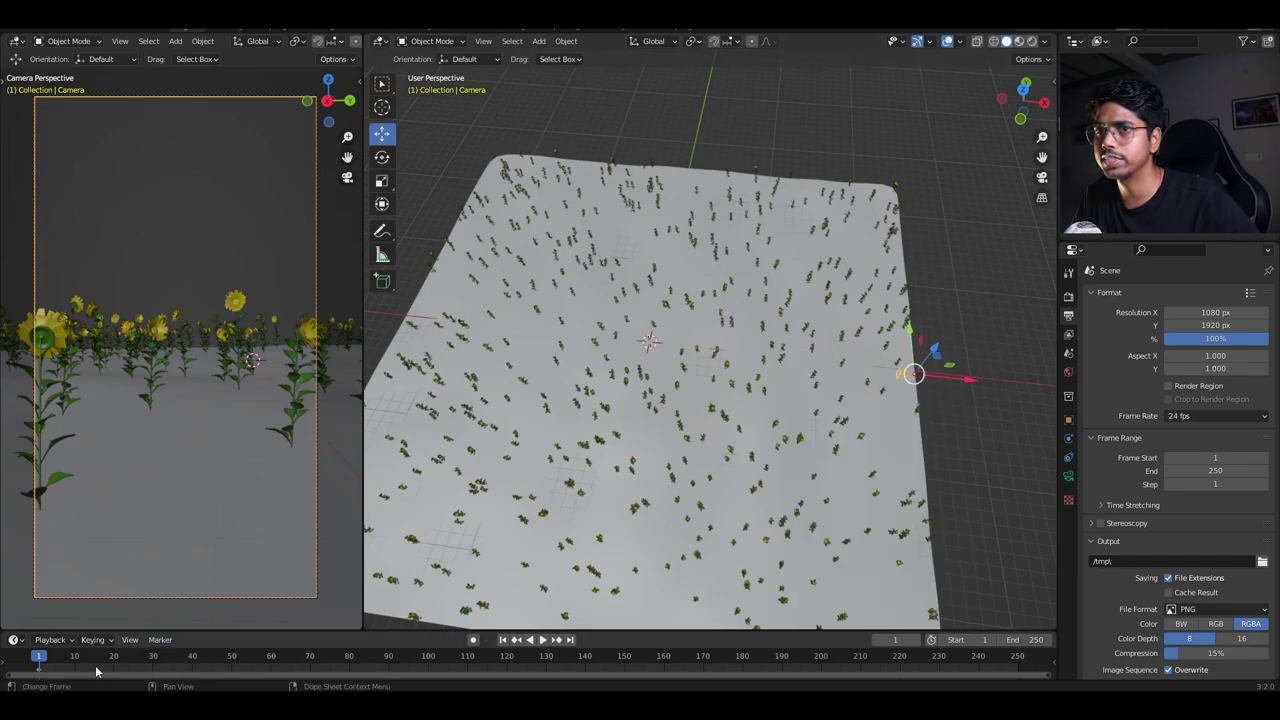
left_click_drag(47, 657, 991, 689)
key("g")
key("x")
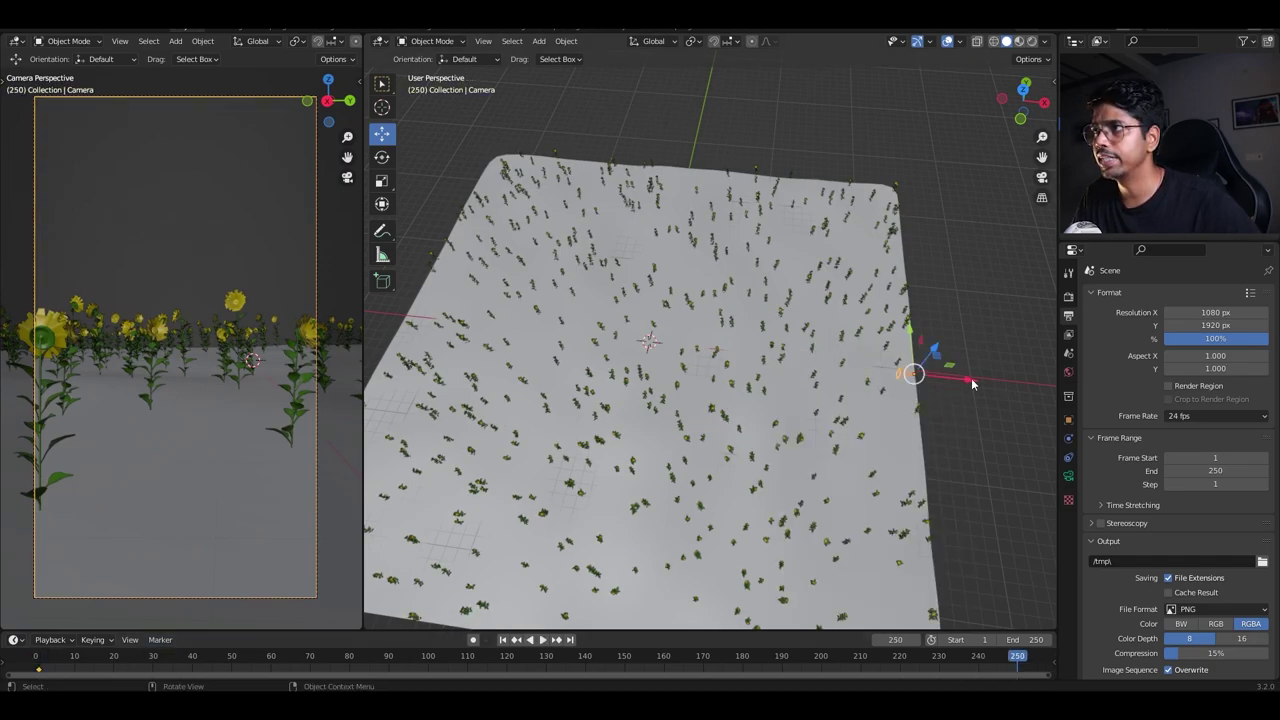
left_click(640, 375)
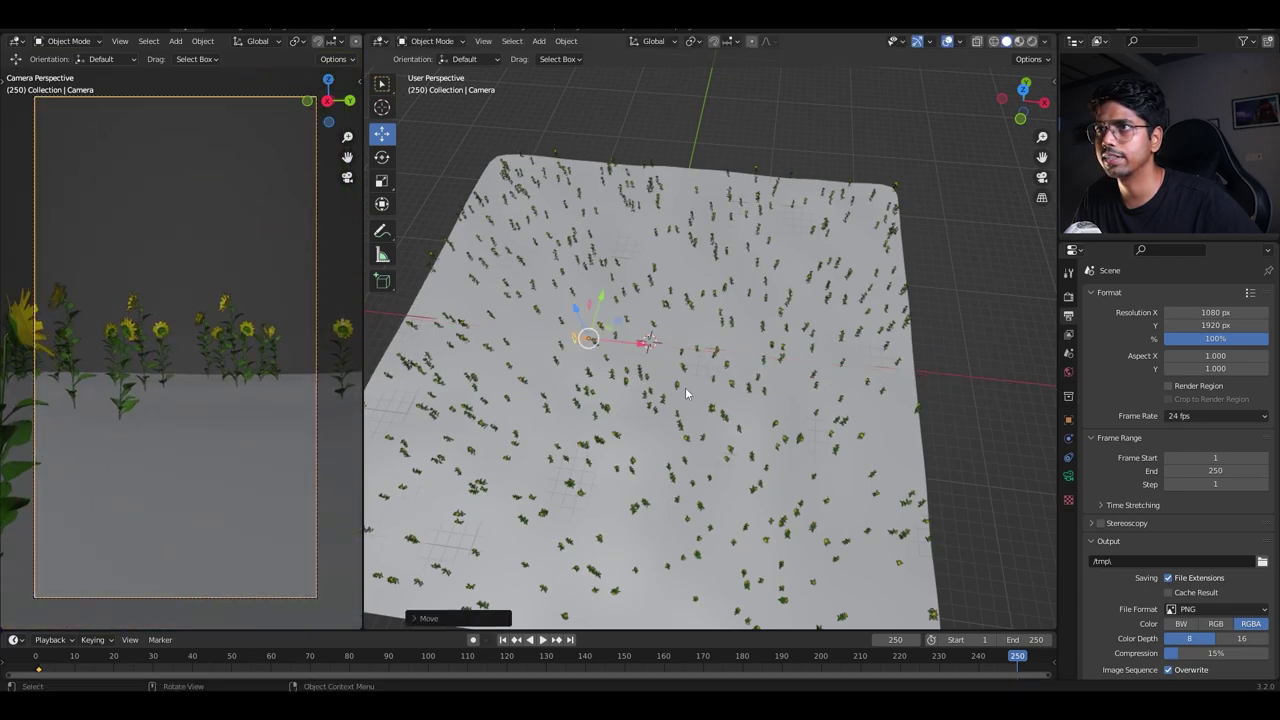
key("i")
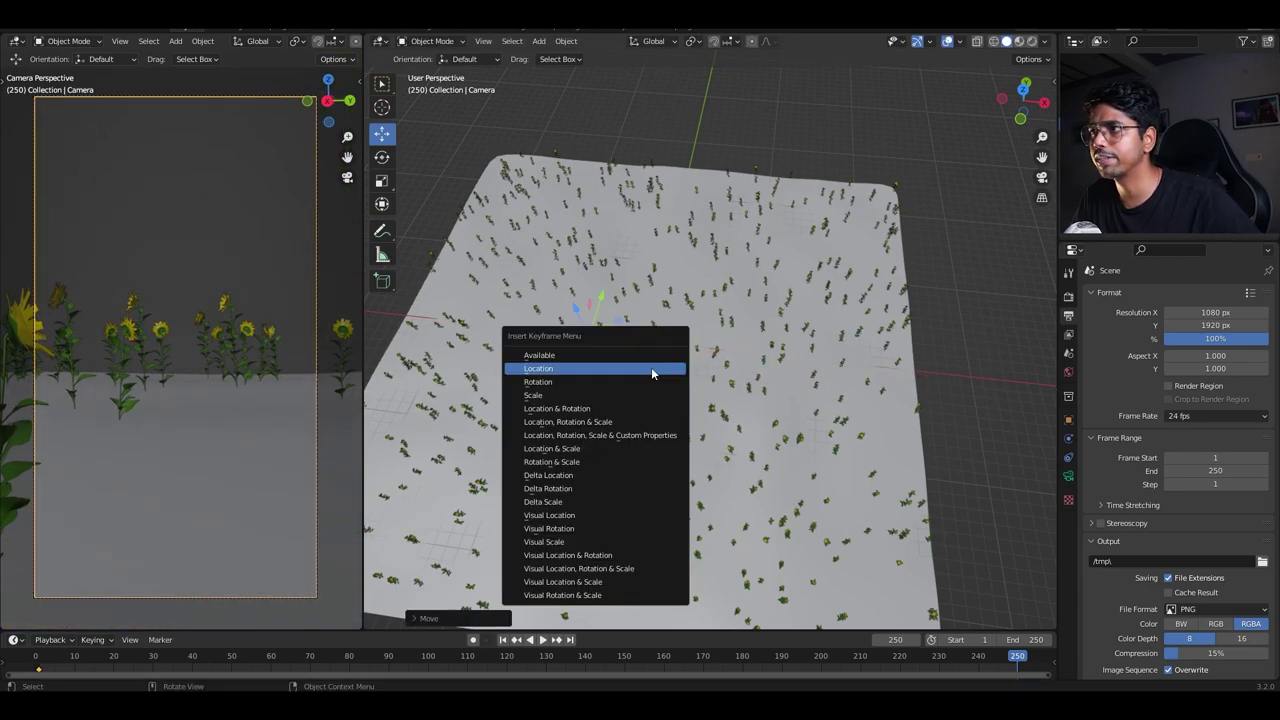
left_click(652, 373)
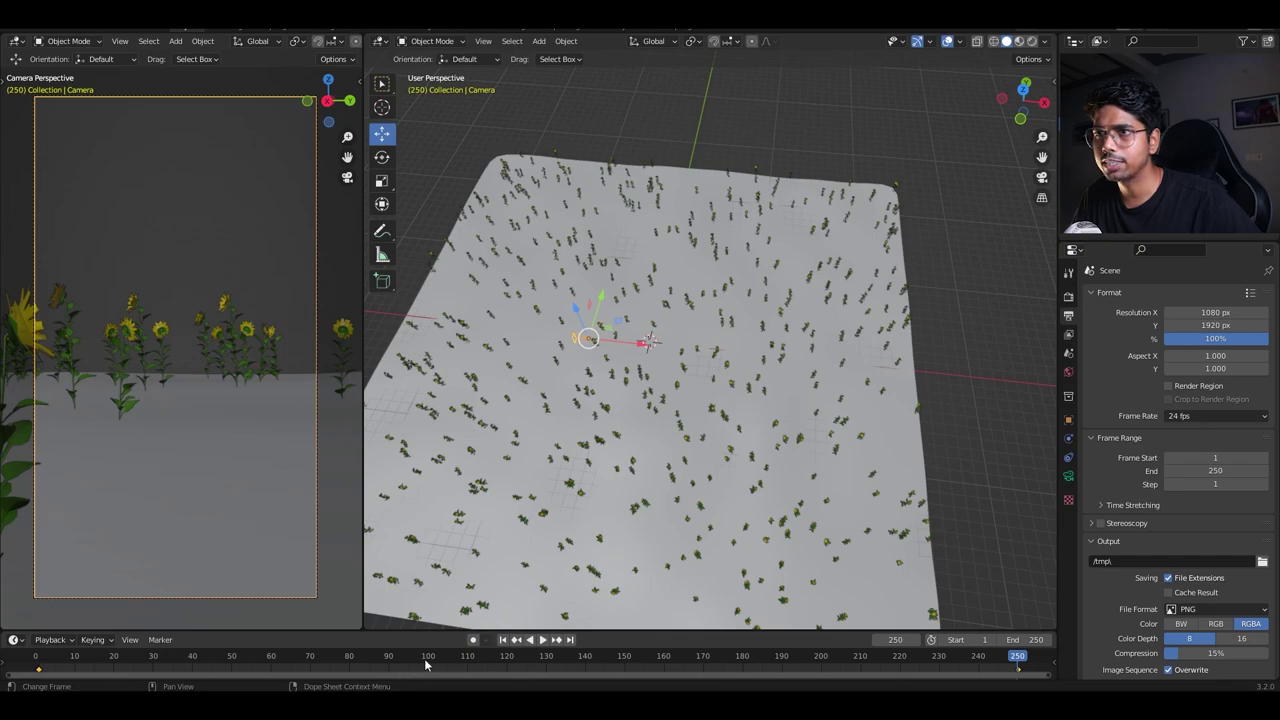
Set the camera keyframes' interpolation to Linear and play the animation from the first frame.
key("t")
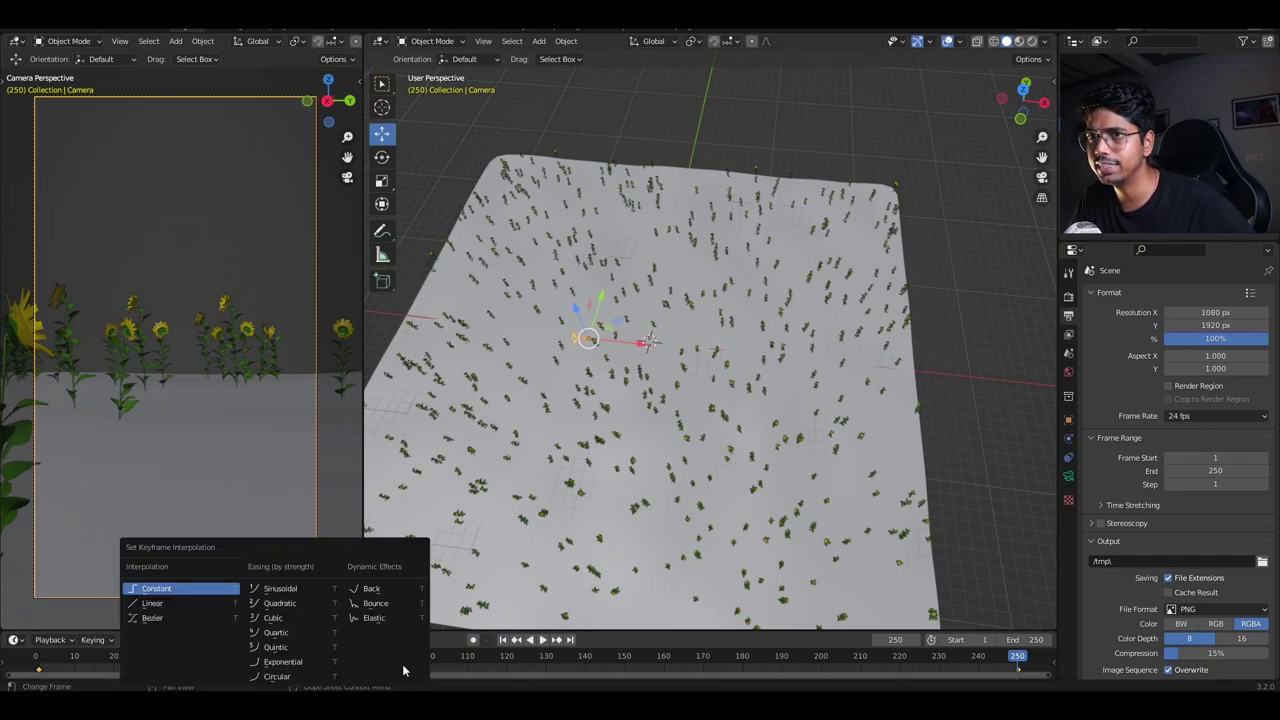
key("l")
left_click(502, 640)
left_click(543, 641)
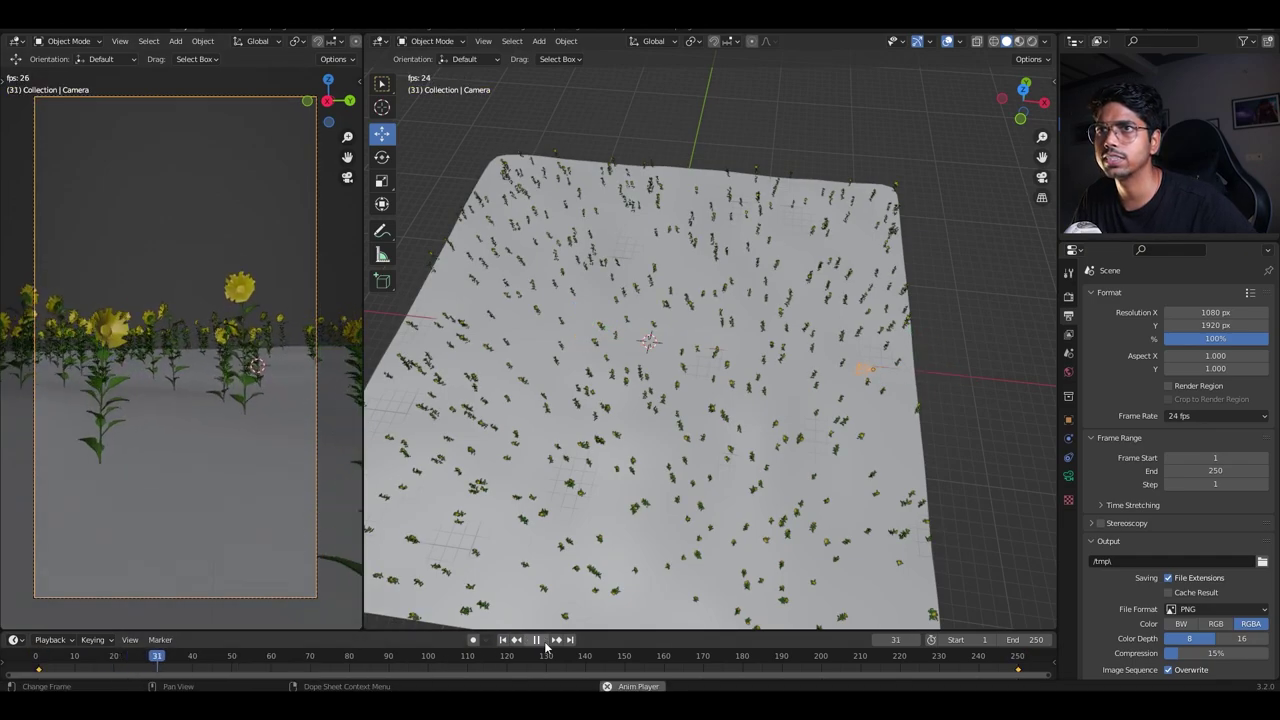
left_click(542, 642)
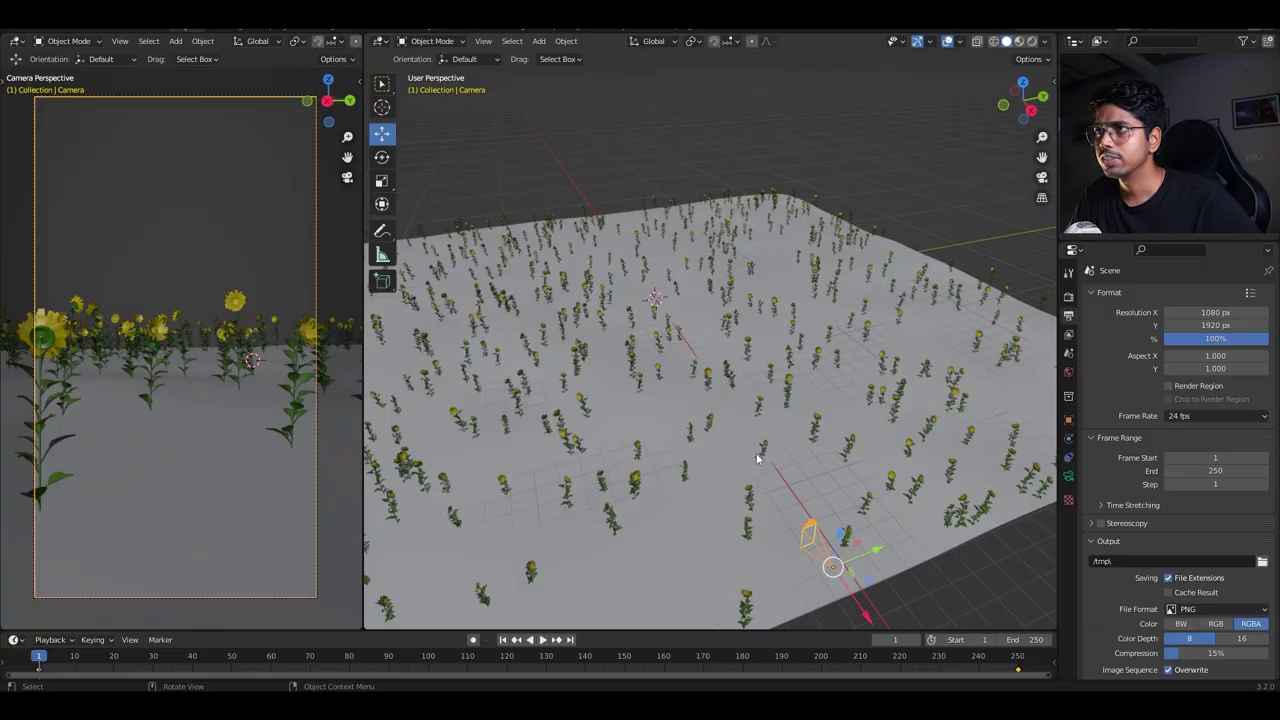
Set the emission number and the maximum particles of the terrain's sunflower scatter to 5000.
left_click(732, 457)
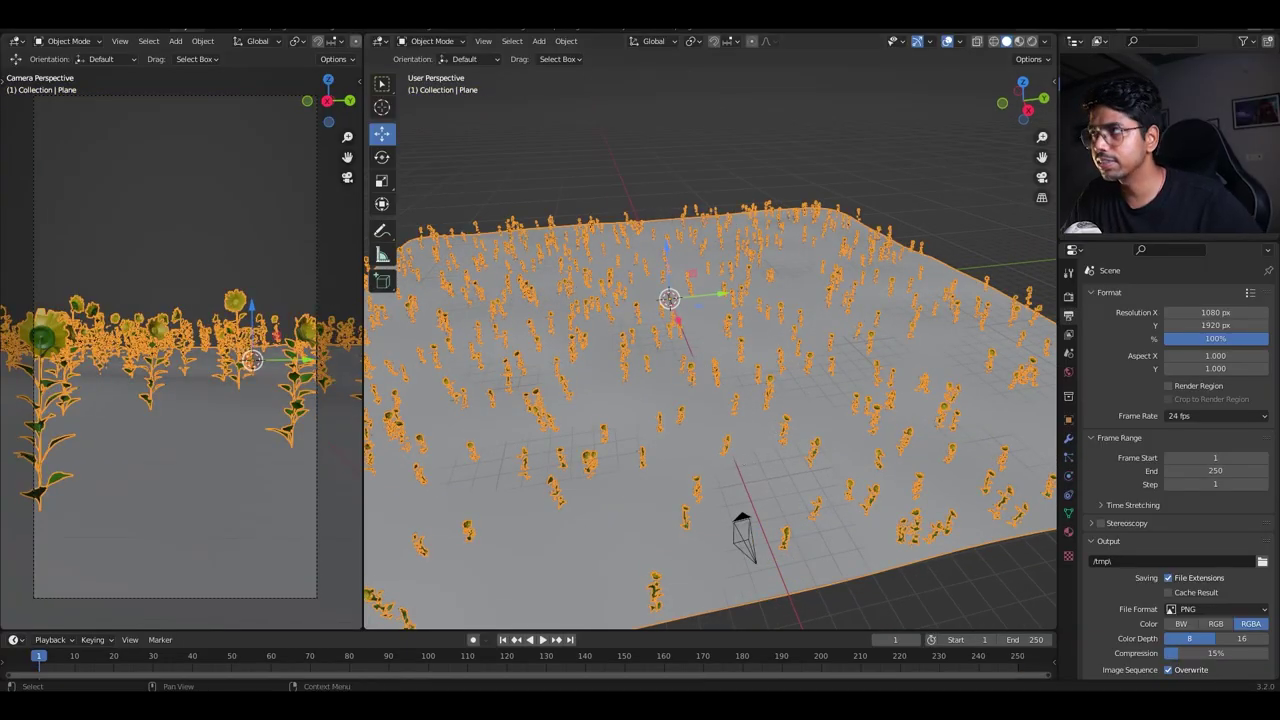
key("n")
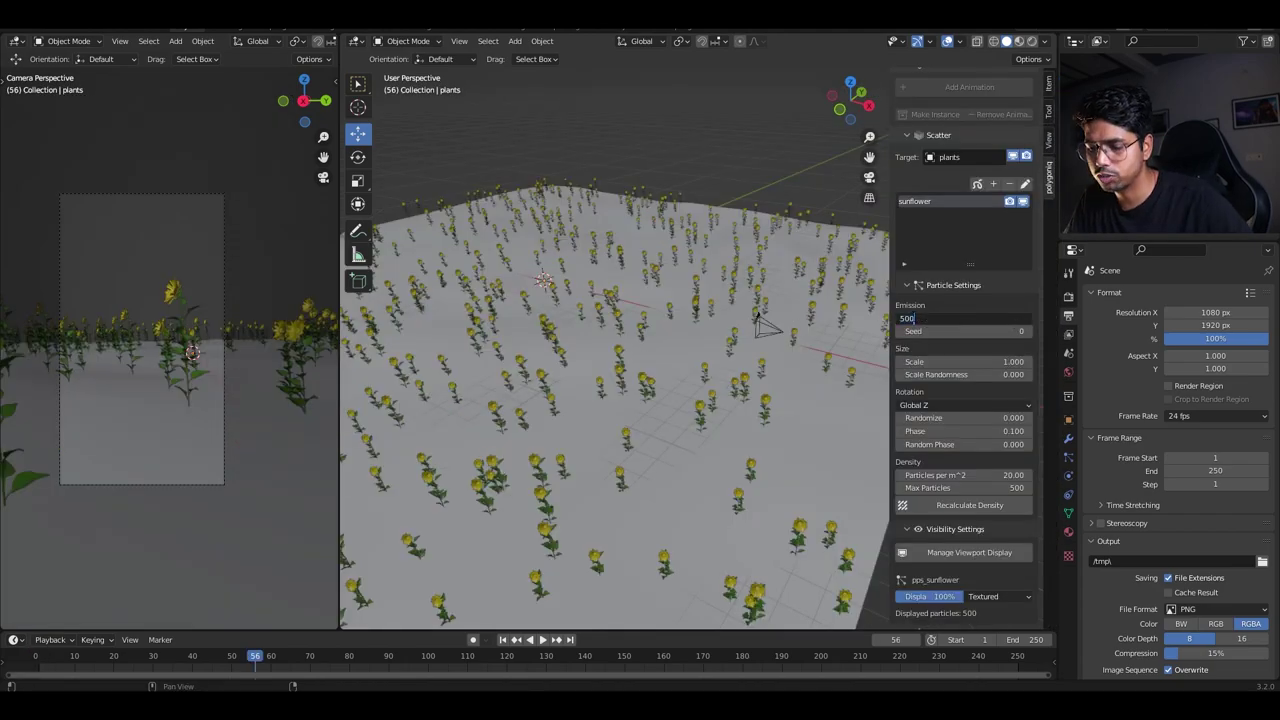
key("Return")
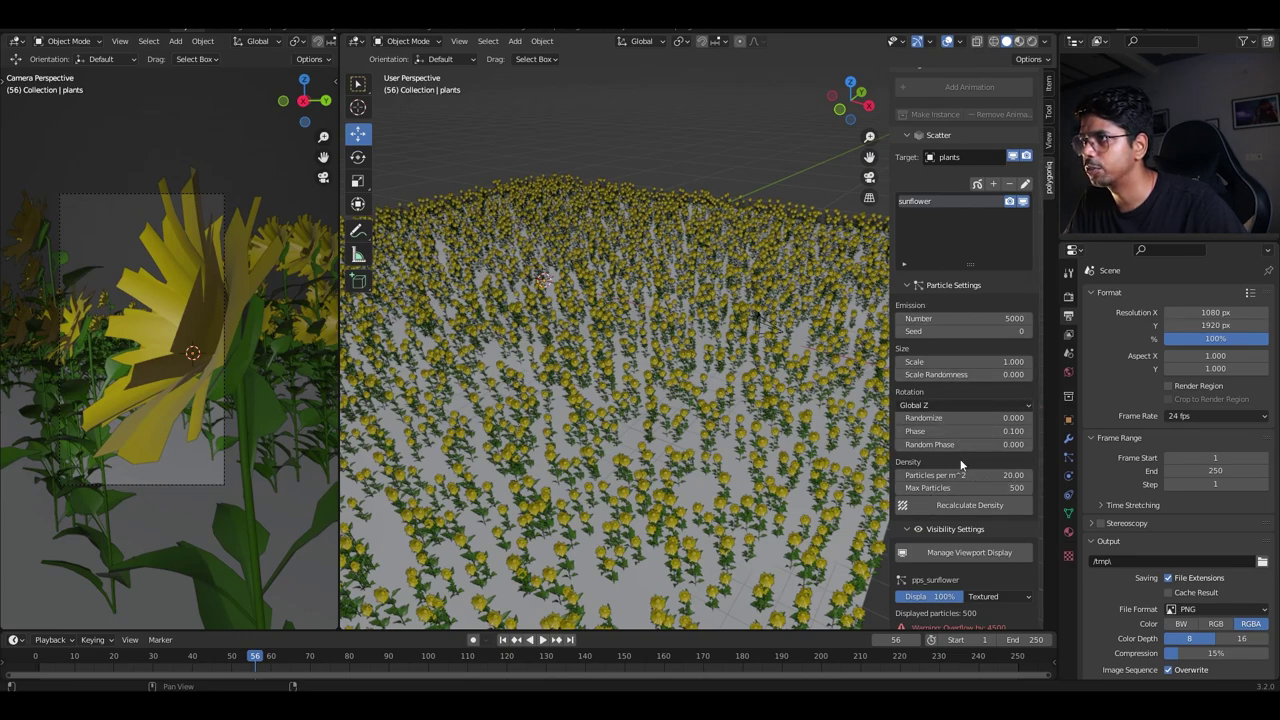
left_click(955, 488)
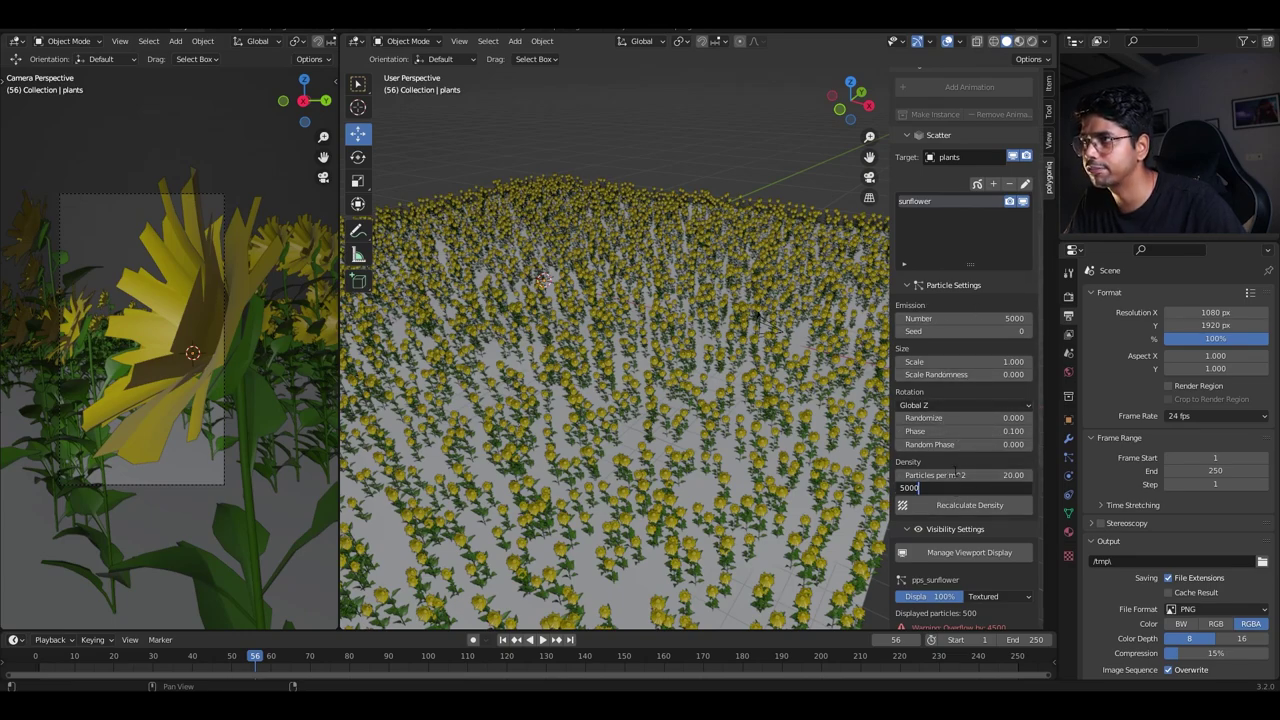
type("5000")
key("Return")
Set the sunflower scatter's scale randomness to about 0.438.
scroll(712, 414, "up", 4)
middle_click_drag(740, 450, 716, 427)
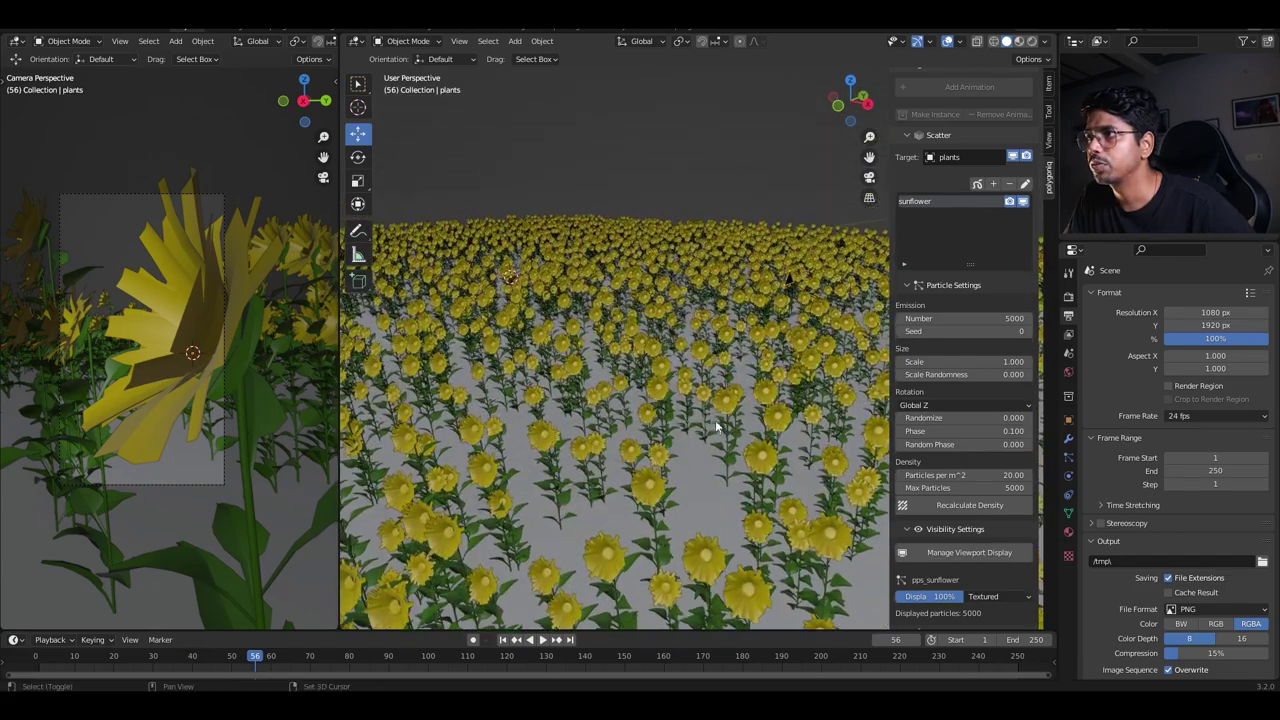
middle_click_drag(647, 392, 664, 392)
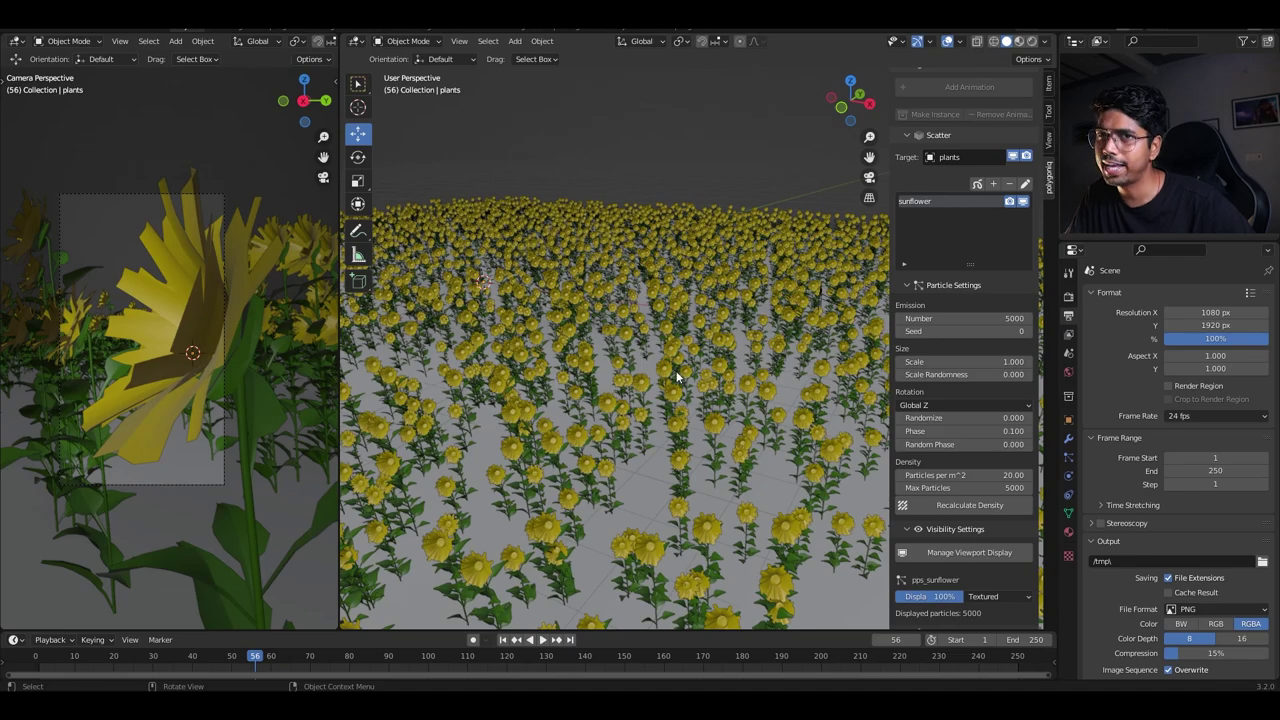
mouse_move(965, 375)
left_mouse_down()
mouse_move(1023, 375)
mouse_move(955, 374)
left_mouse_up()
Examine the size variation and spacing of the scattered sunflowers from close-up and wider angles.
scroll(659, 363, "up", 5)
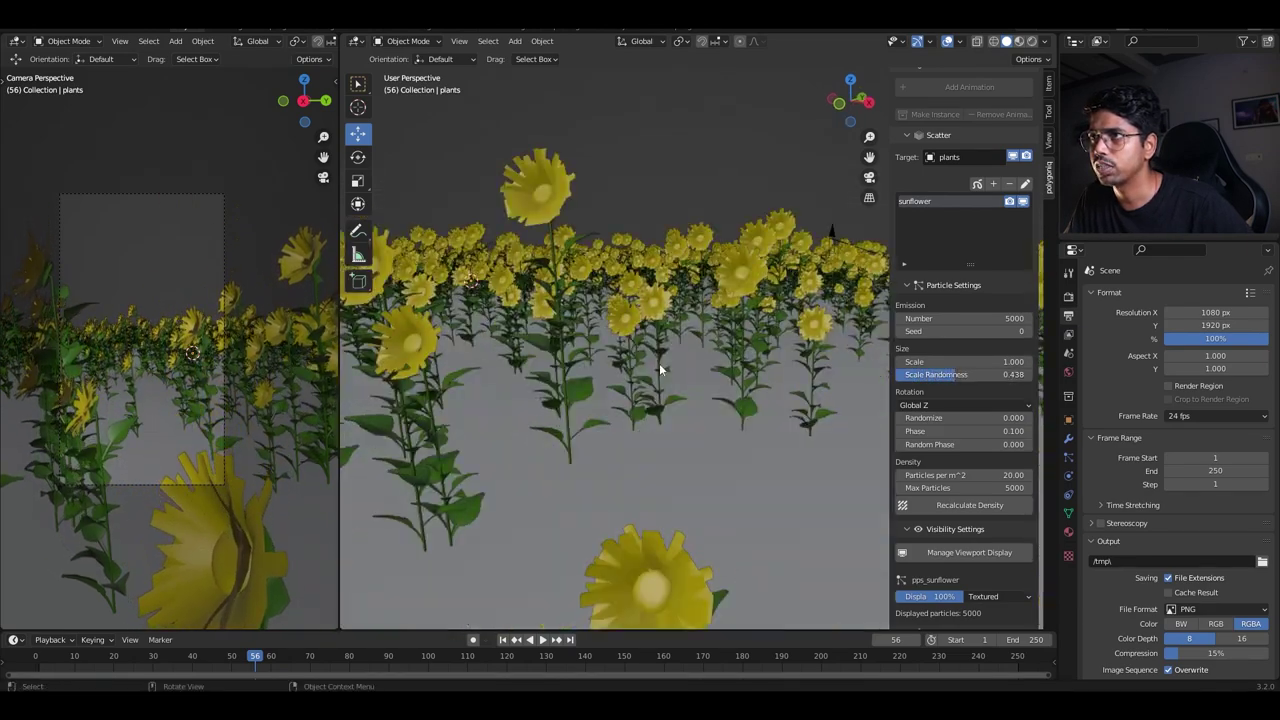
middle_click_drag(659, 363, 646, 349)
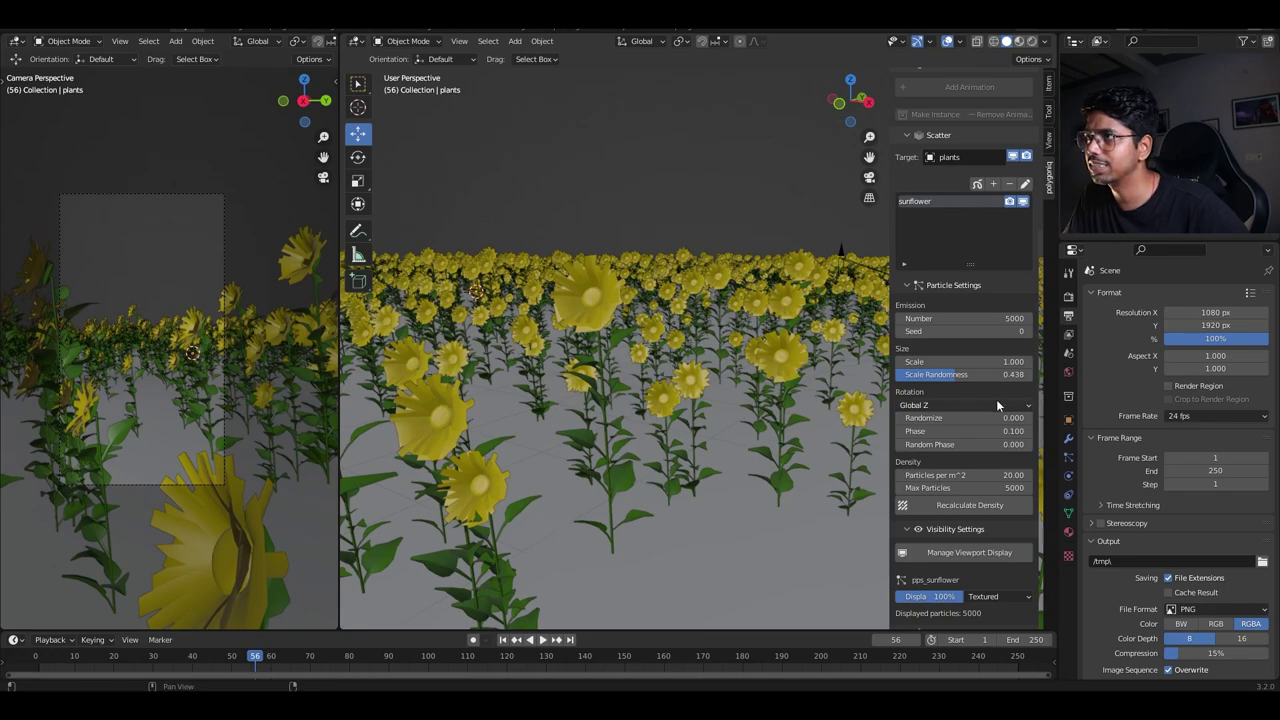
middle_click_drag(713, 392, 692, 387)
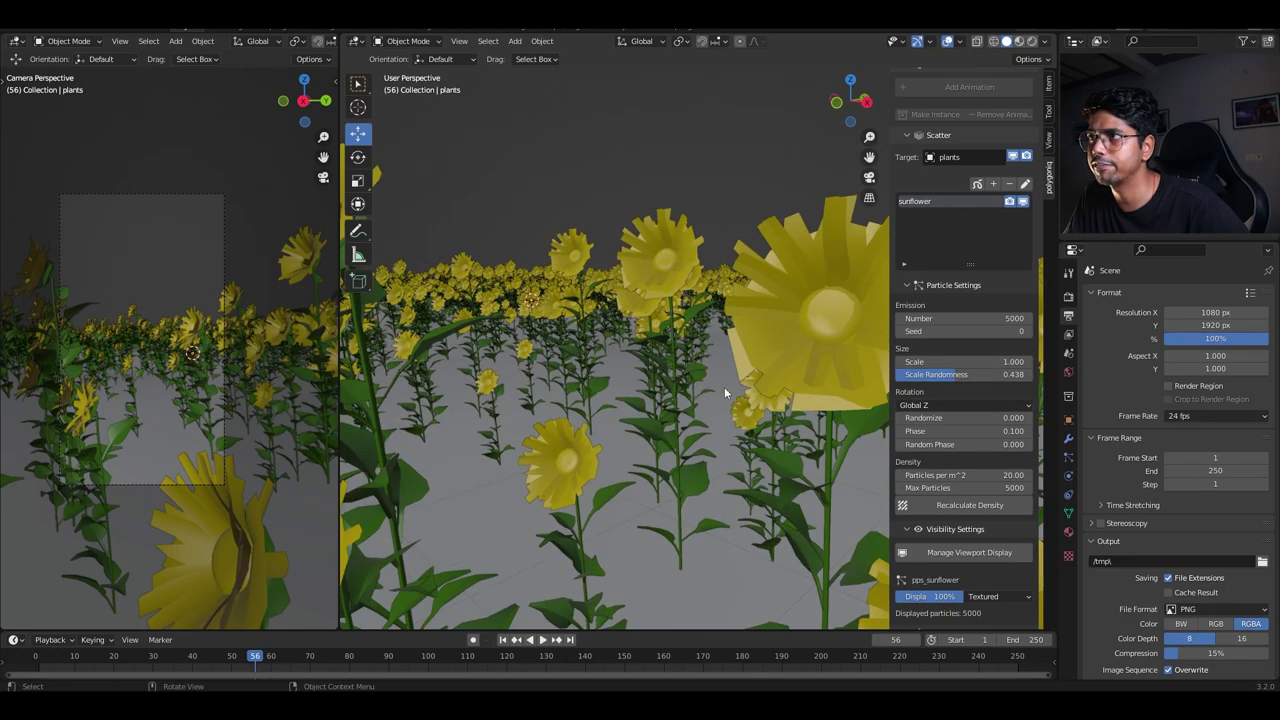
scroll(682, 369, "down", 4)
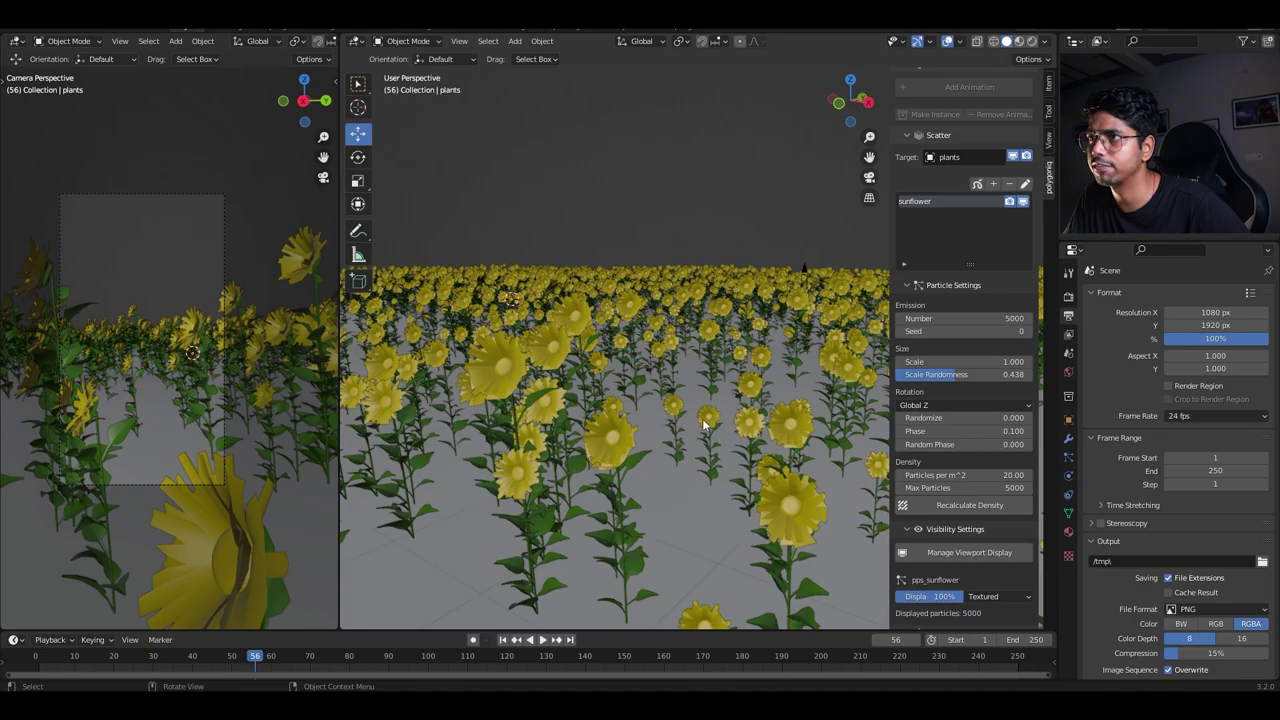
scroll(680, 410, "up", 3)
middle_click_drag(580, 352, 620, 390)
scroll(640, 400, "down", 3)
scroll(693, 434, "up", 1)
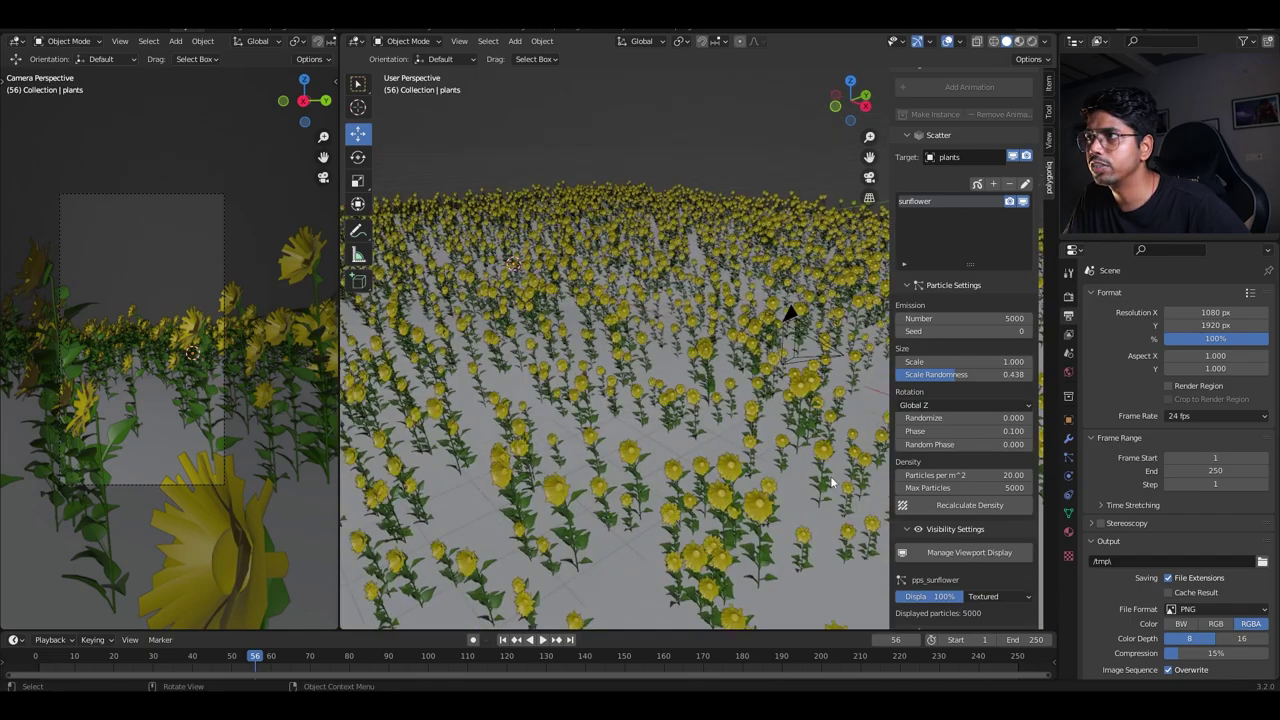
Set the sunflower scatter's rotation phase to 0.200 and its random phase to about 0.548.
scroll(686, 445, "up", 2)
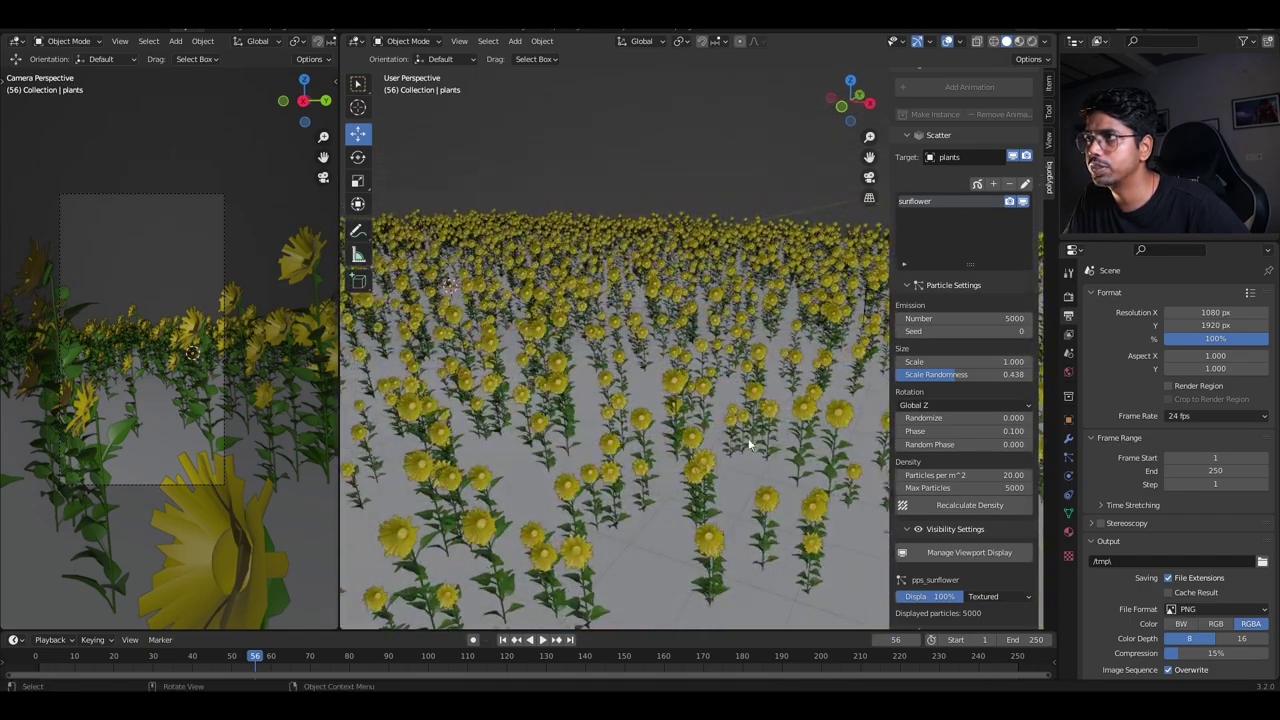
scroll(1040, 436, "down", 1)
left_click(1017, 431)
mouse_move(962, 431)
left_mouse_down()
mouse_move(1010, 431)
mouse_move(955, 431)
mouse_move(982, 431)
left_mouse_up()
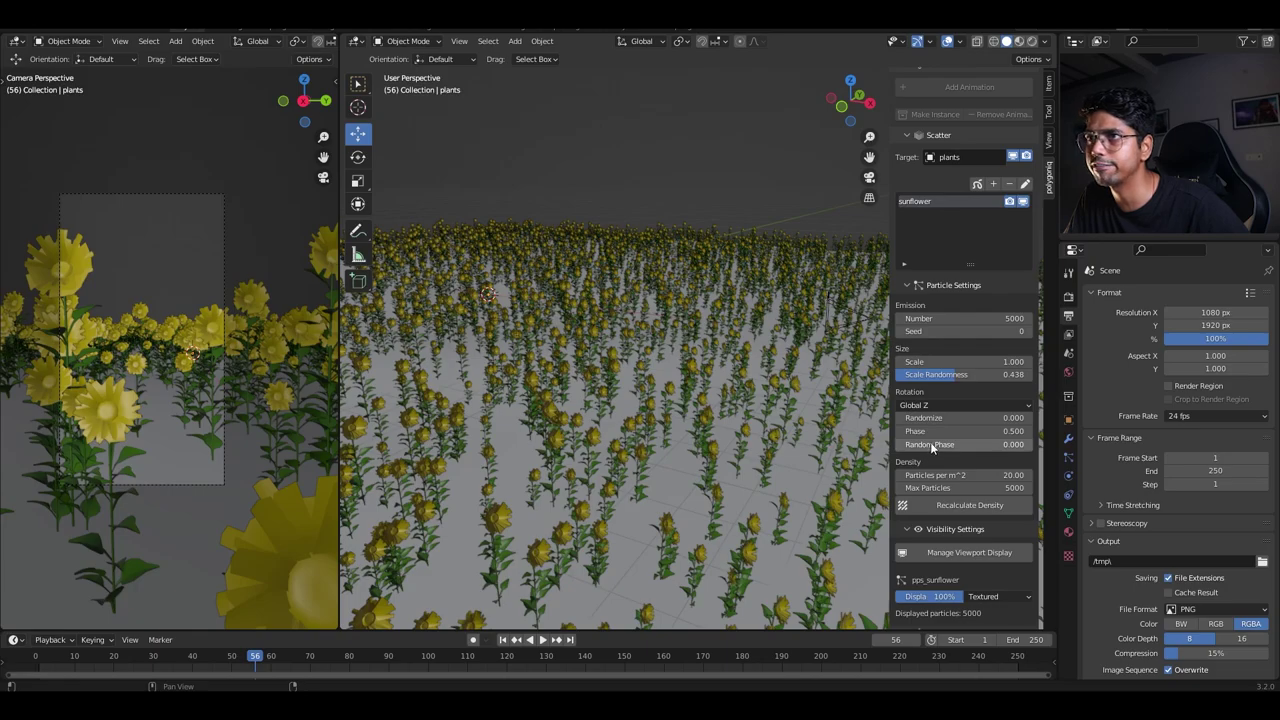
mouse_move(931, 448)
left_mouse_down()
mouse_move(1061, 432)
mouse_move(936, 432)
mouse_move(950, 443)
mouse_move(939, 444)
left_mouse_up()
Play and scrub the animation from the first frame to check how the sunflowers pass in front of the camera.
left_click(504, 639)
left_click(540, 640)
left_click_drag(526, 655, 349, 663)
key("space")
scroll(630, 530, "down", 8)
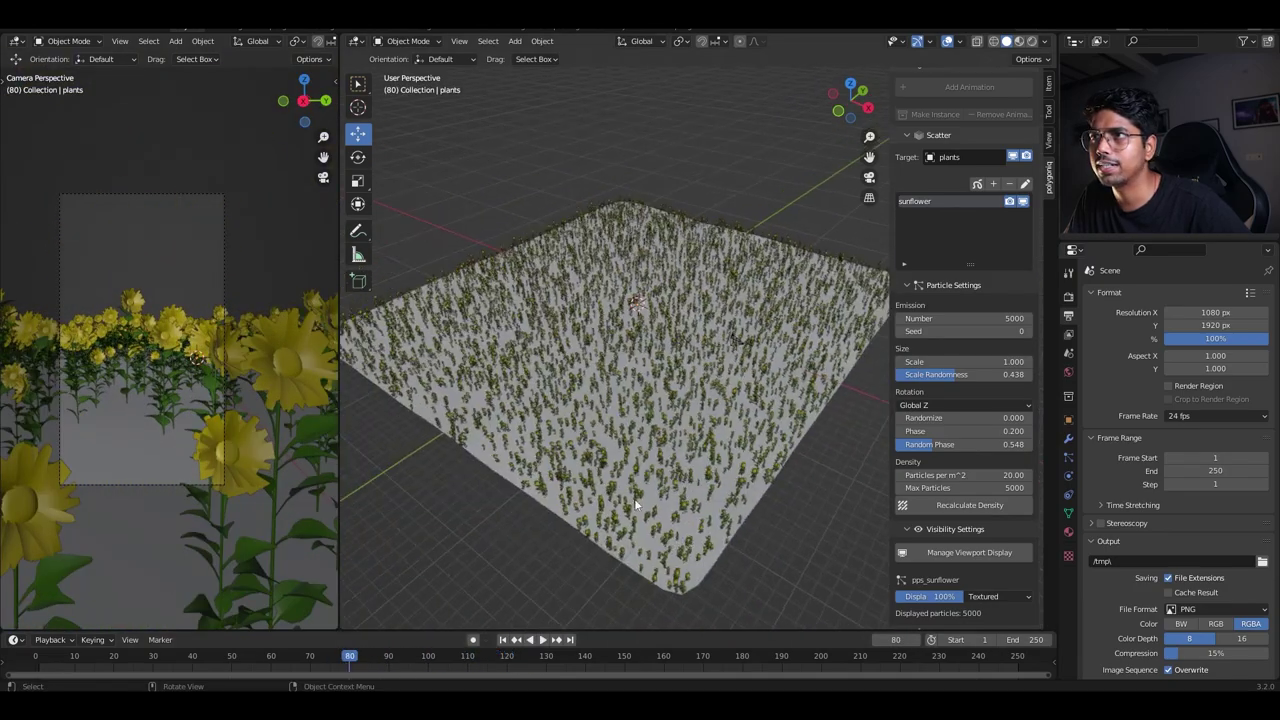
scroll(230, 342, "up", 3)
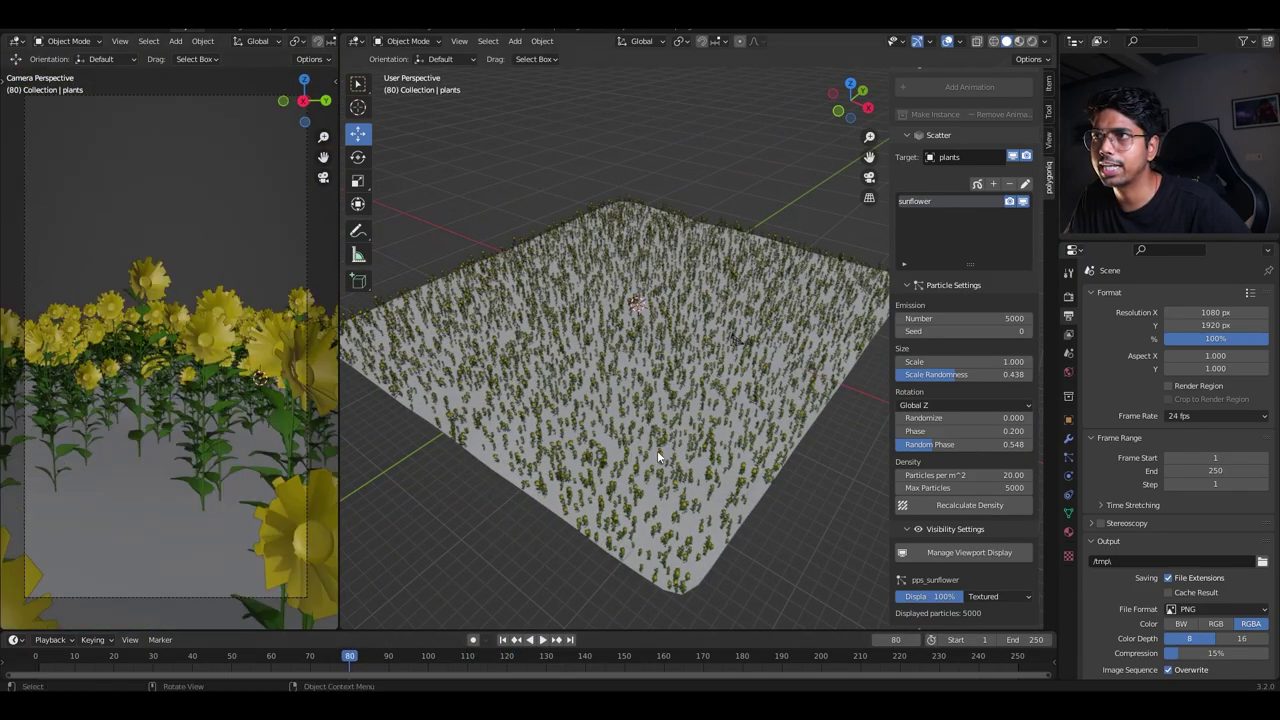
middle_click_drag(657, 452, 441, 592)
left_click_drag(352, 660, 210, 652)
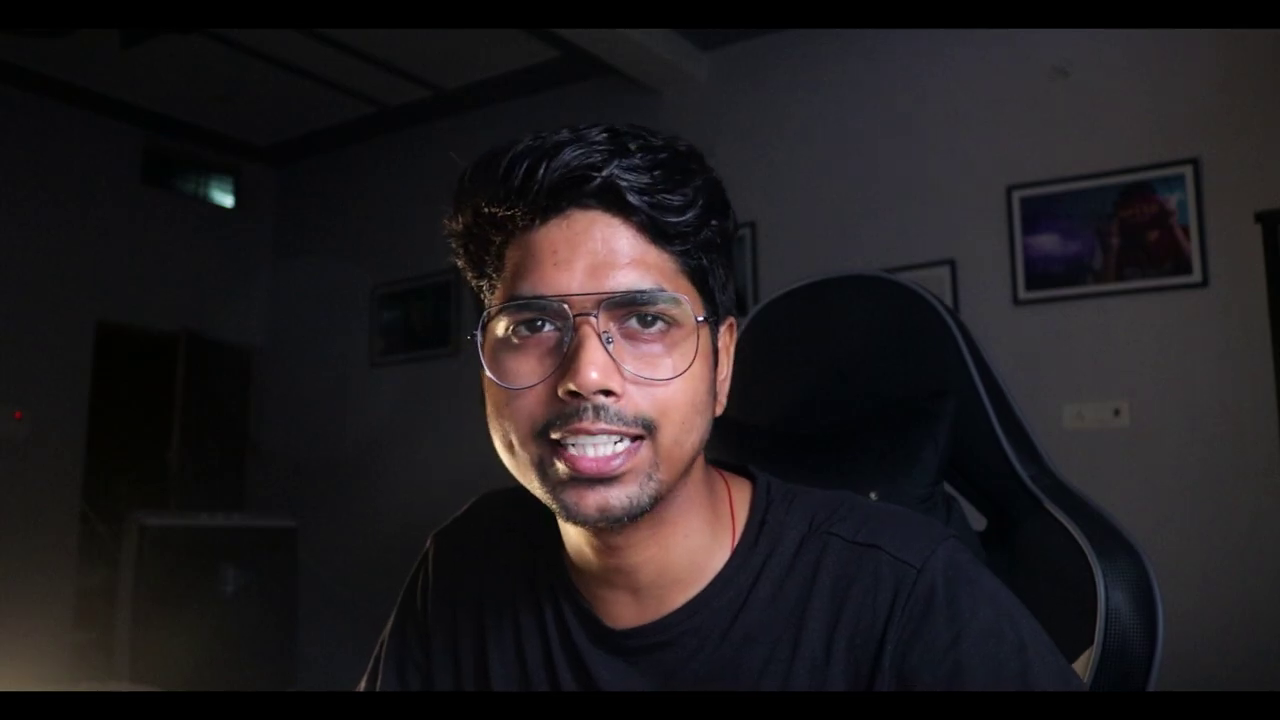
left_click_drag(275, 652, 294, 648)
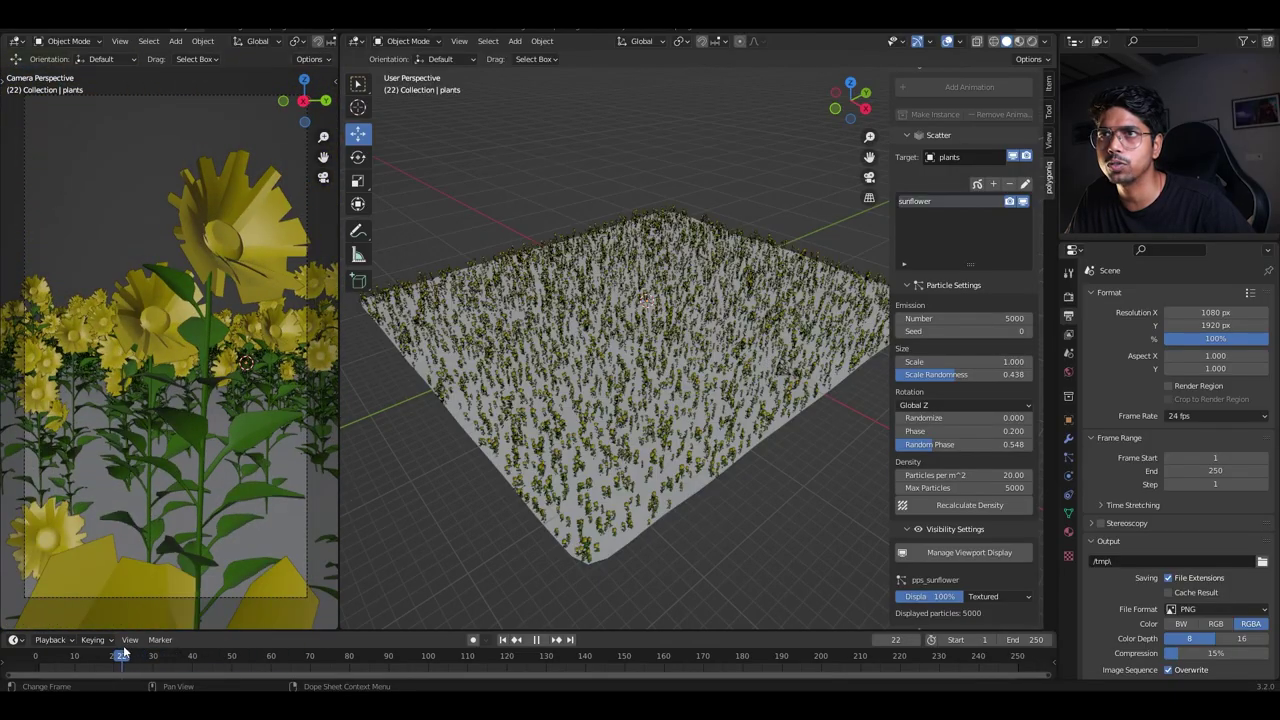
key("Escape")
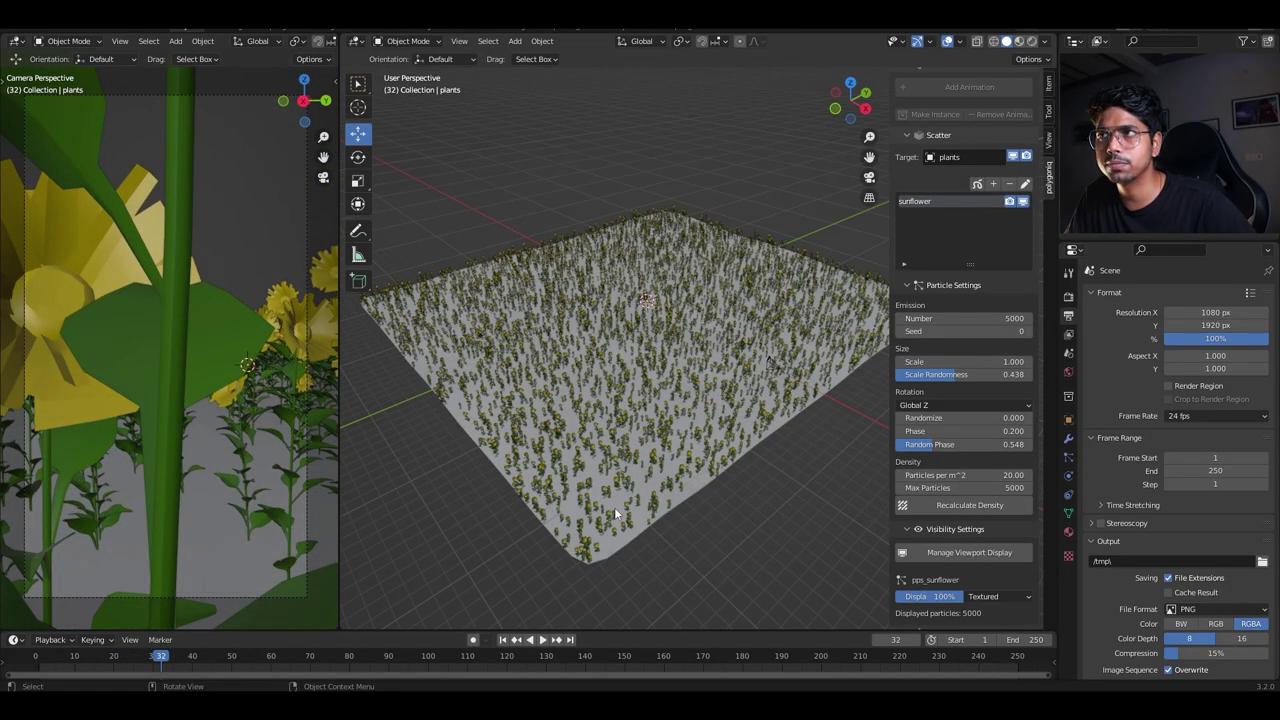
Start painting the sunflower scatter's length weights on the terrain from the top view with a 58 px brush radius.
scroll(948, 527, "down", 3)
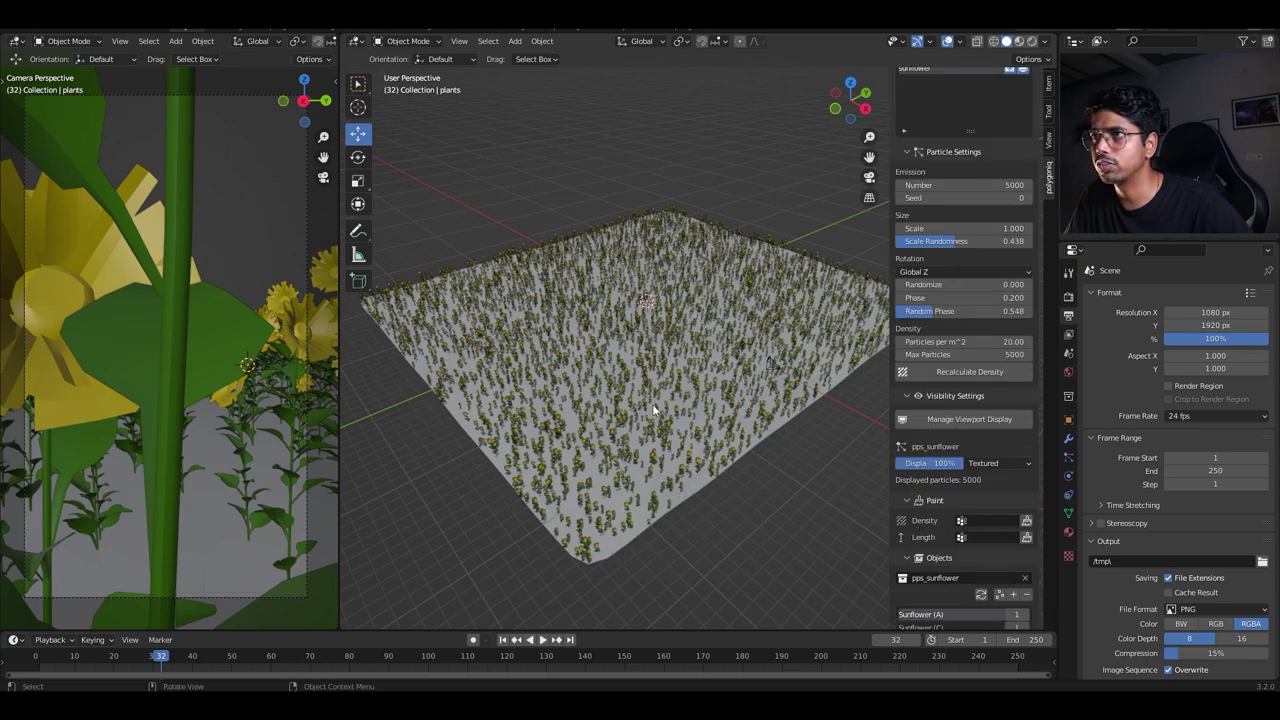
middle_click_drag(653, 410, 708, 414)
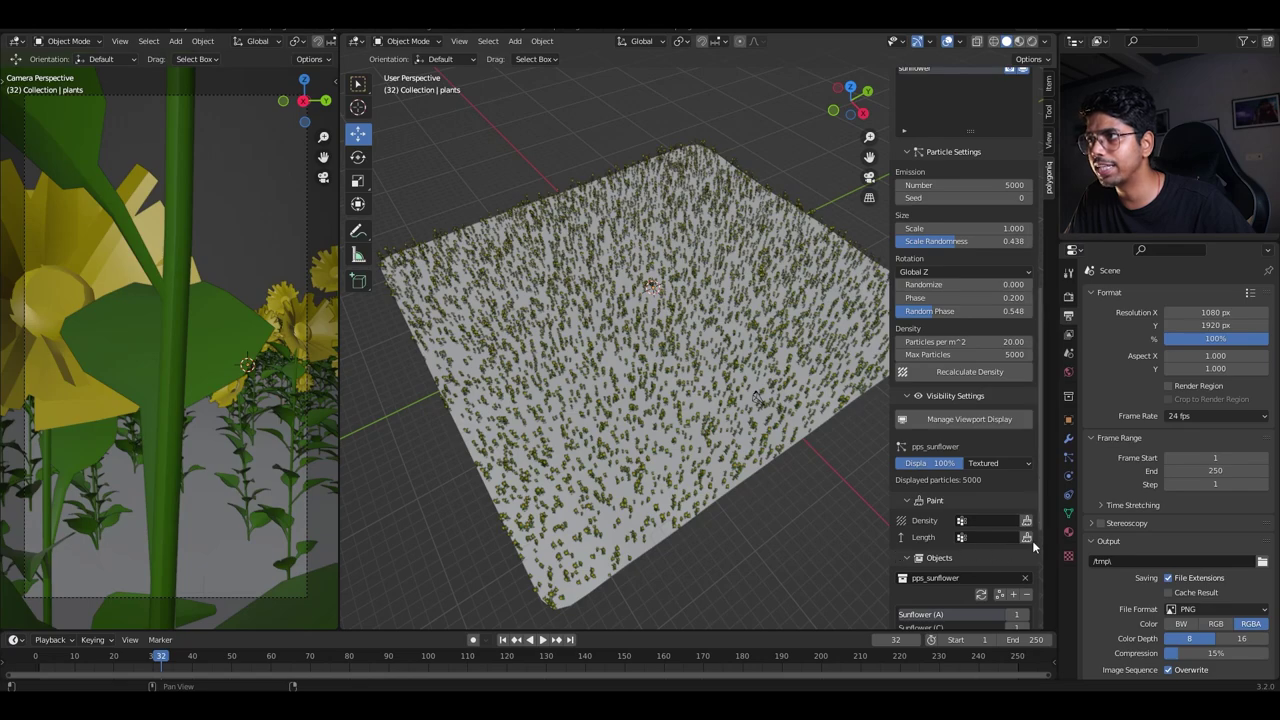
key("KP_7")
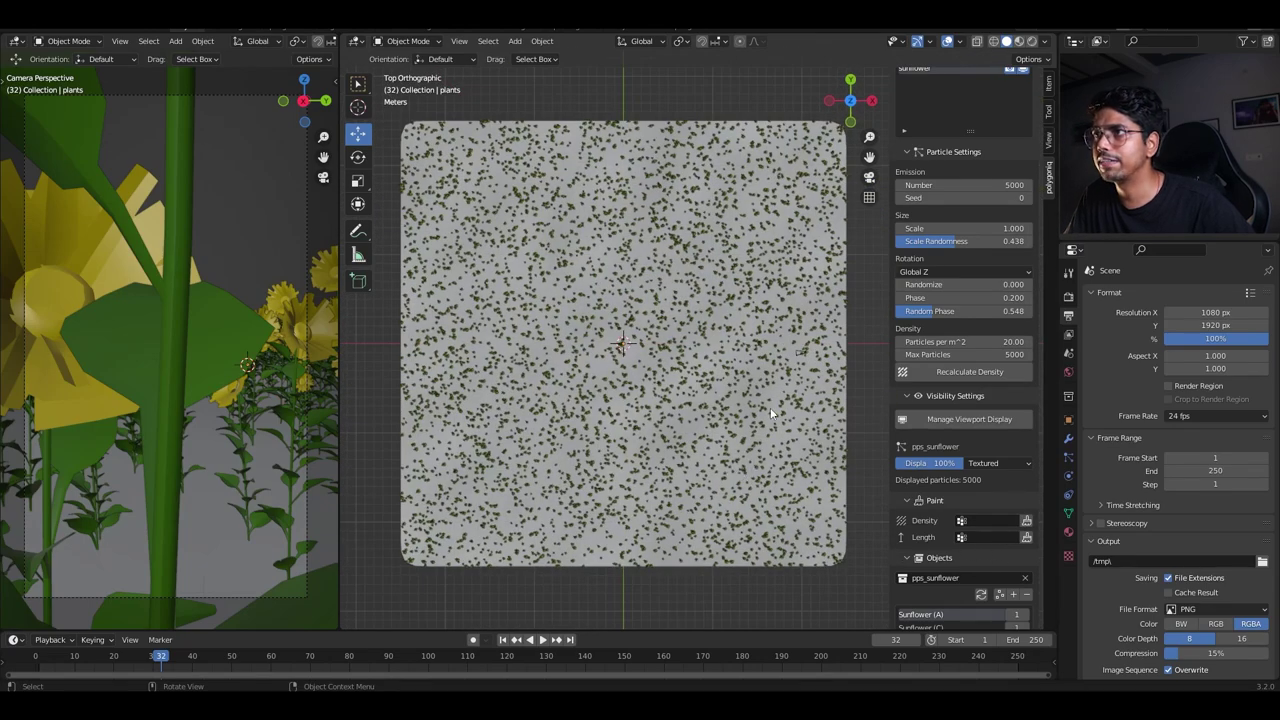
left_click(800, 356)
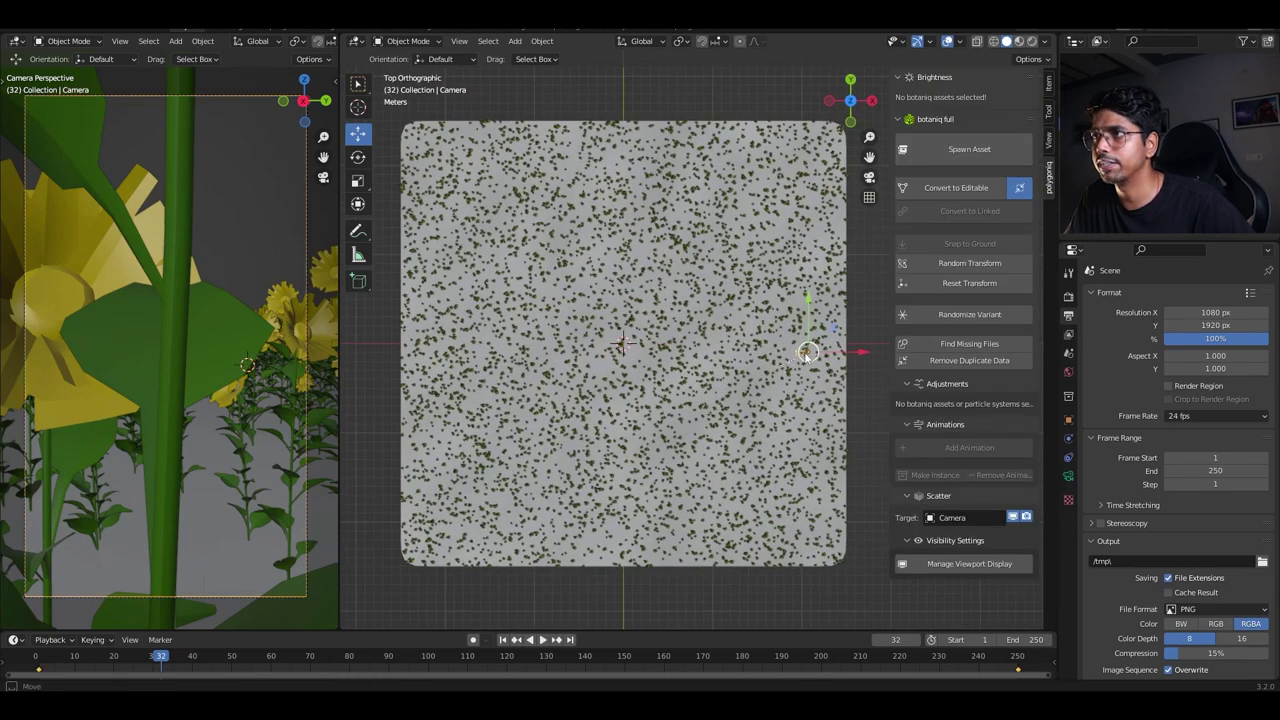
scroll(809, 400, "up", 1)
left_click(809, 412)
scroll(940, 487, "down", 6)
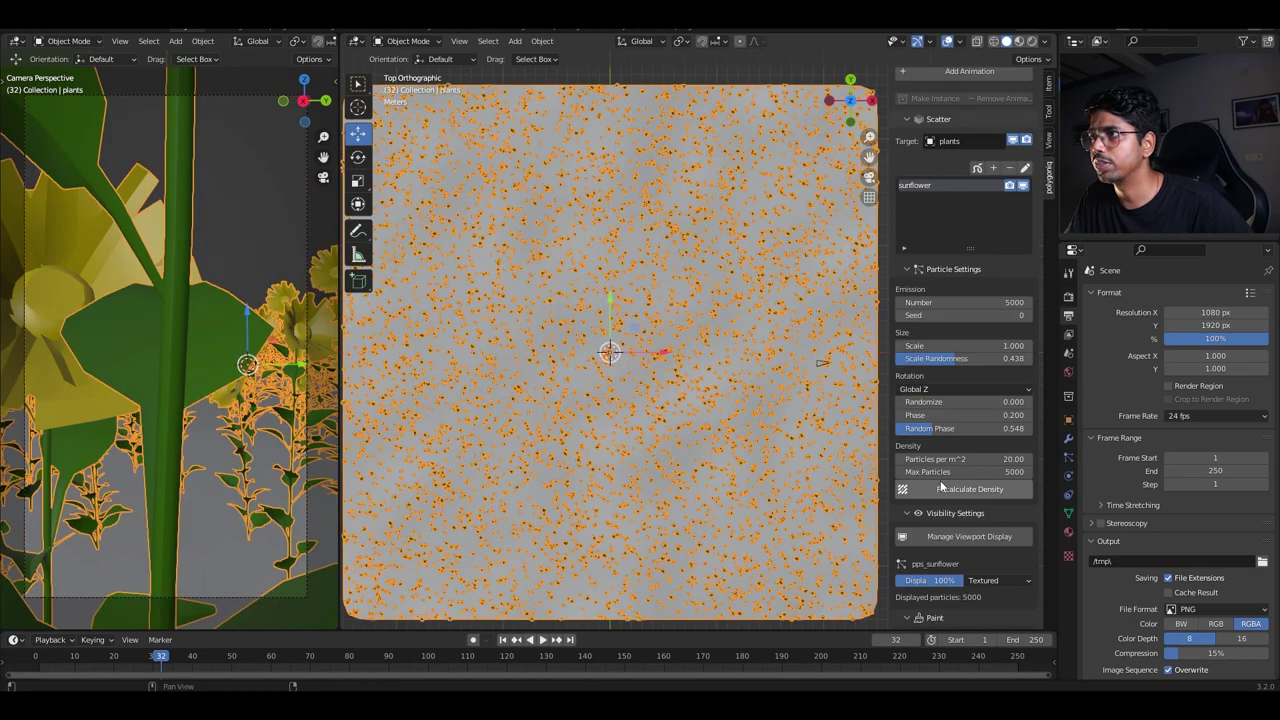
scroll(940, 487, "down", 3)
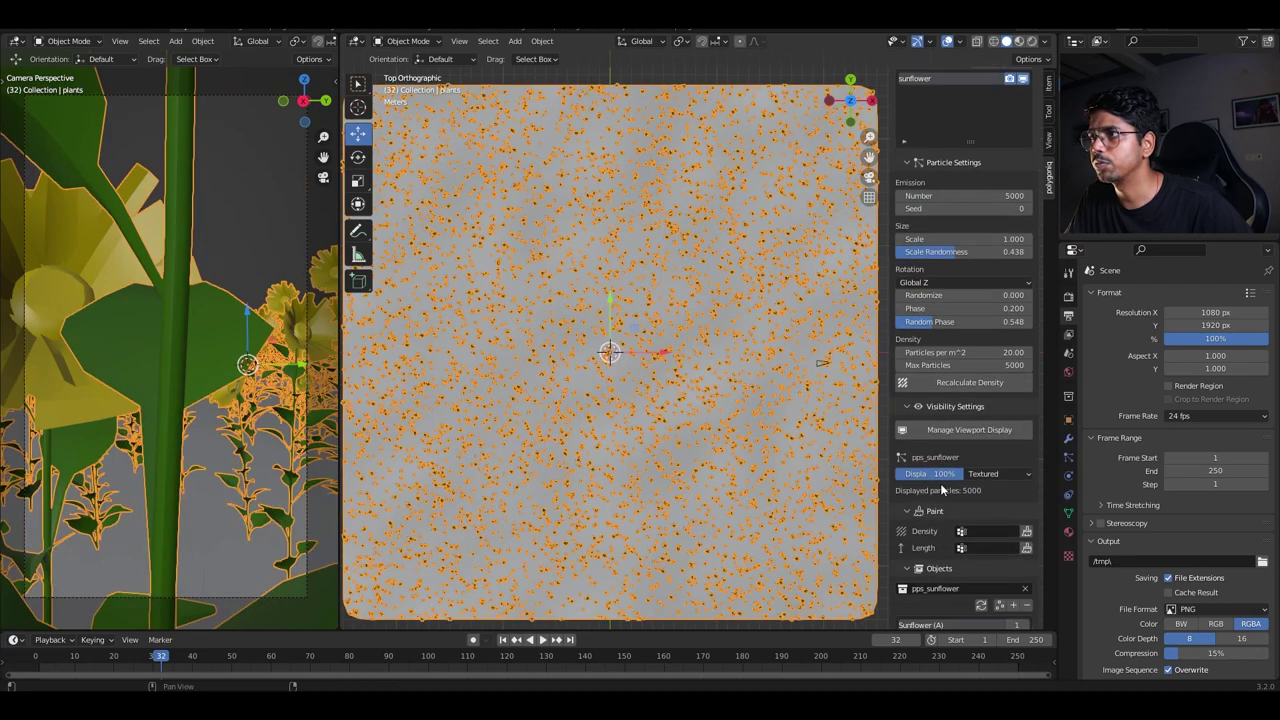
left_click(1026, 549)
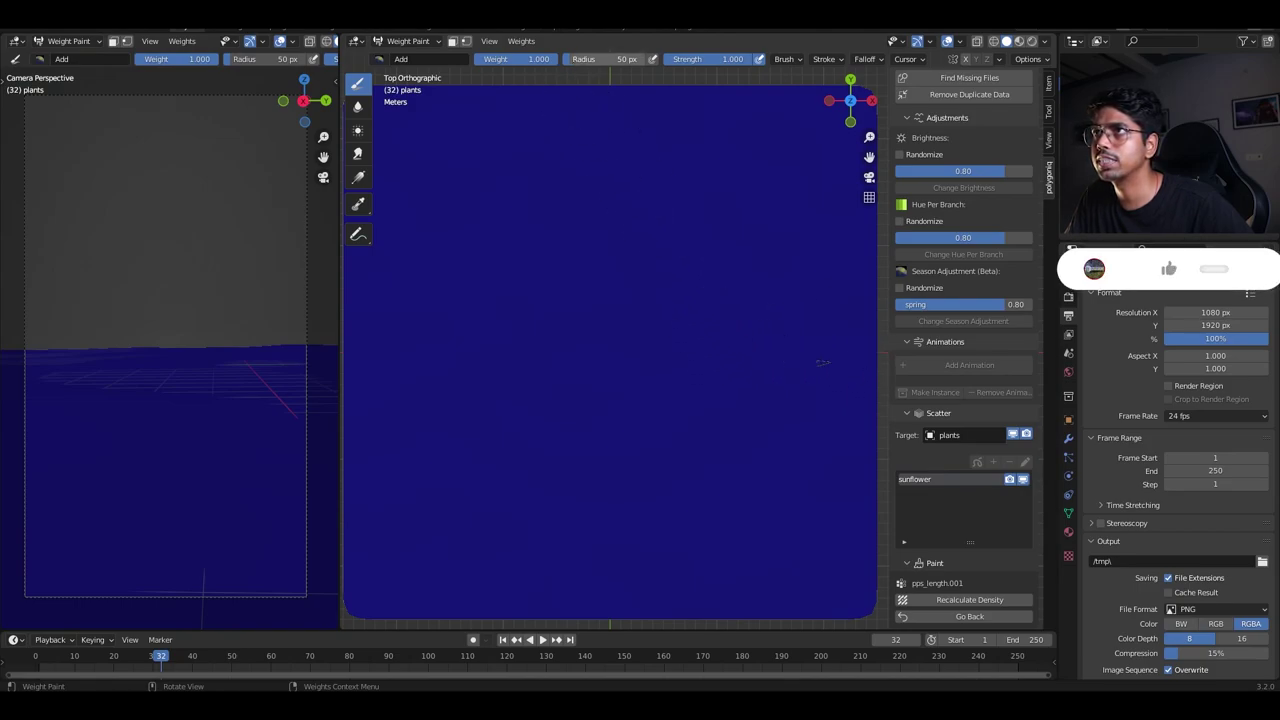
key("f")
left_click(595, 100)
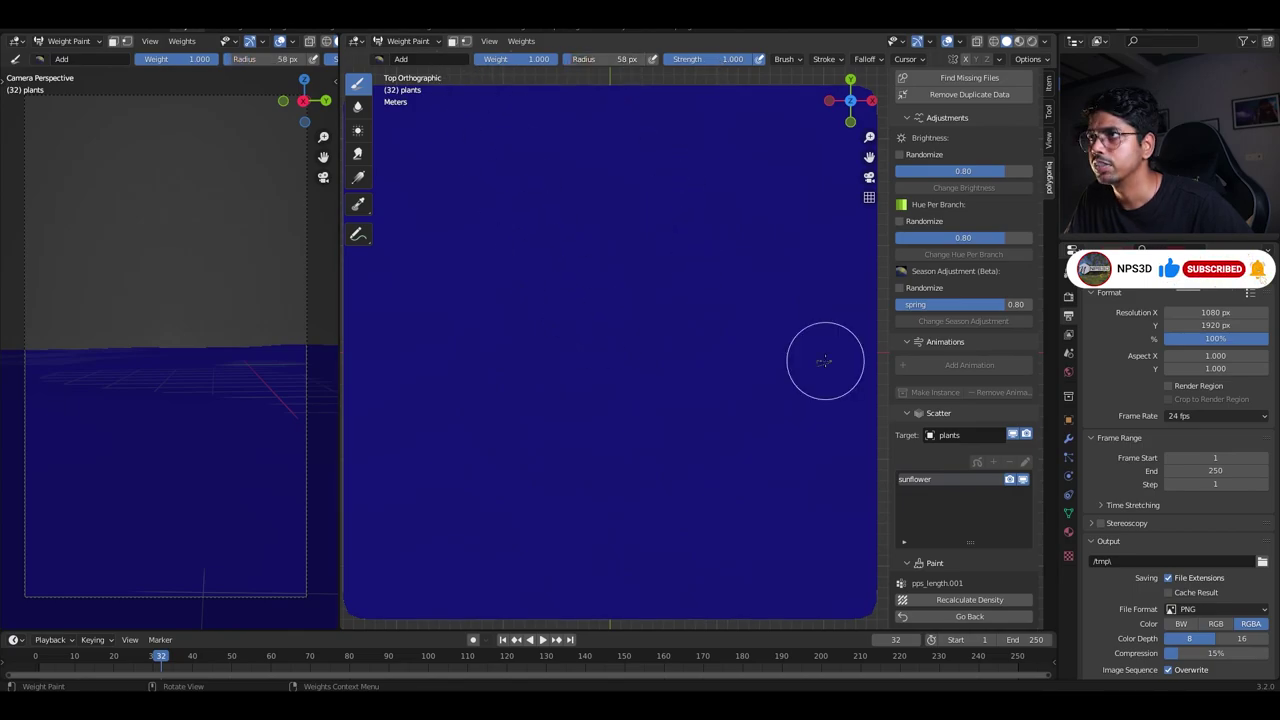
Try painting a length-weight strip on the terrain ahead of the camera.
scroll(826, 360, "up", 3)
middle_click_drag(780, 356, 723, 350, "shift")
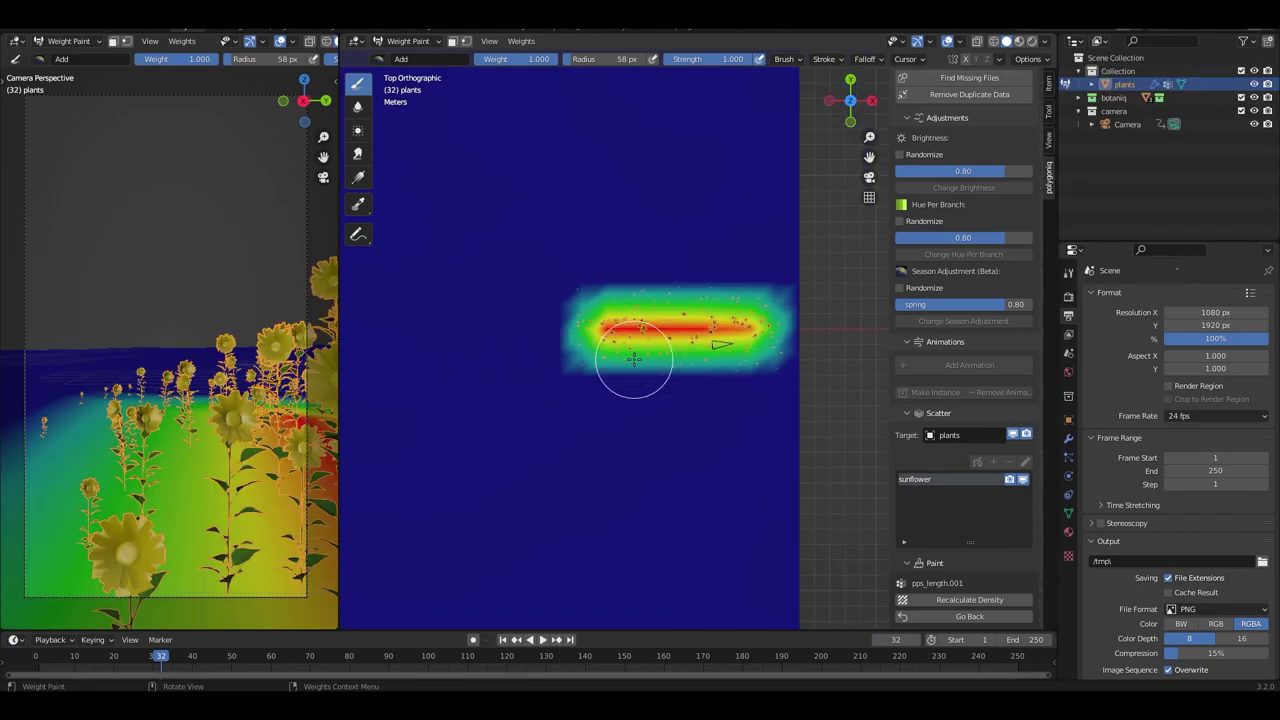
scroll(634, 361, "down", 5)
middle_click_drag(634, 360, 694, 372, "shift")
scroll(694, 371, "up", 4)
Subdivide the entire terrain mesh in Edit Mode and return to Object Mode.
key("Tab")
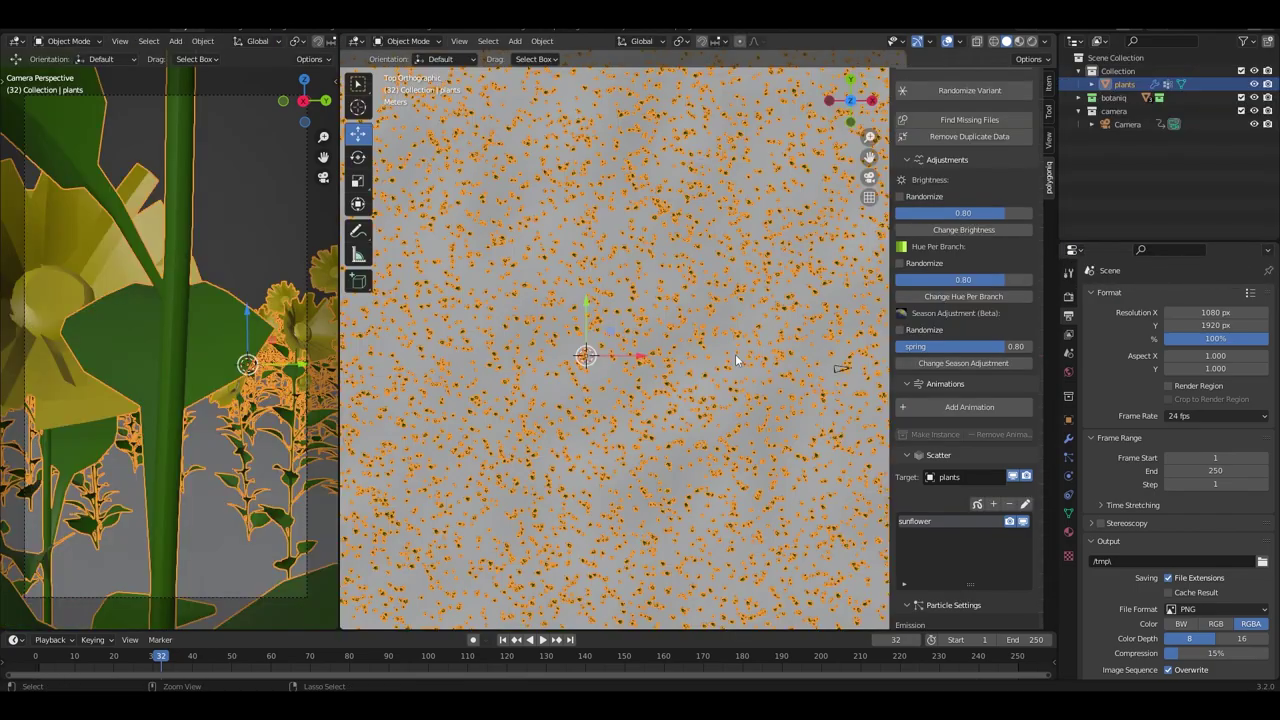
scroll(711, 360, "down", 3)
middle_click_drag(708, 362, 690, 313)
right_click(690, 313)
key("Escape")
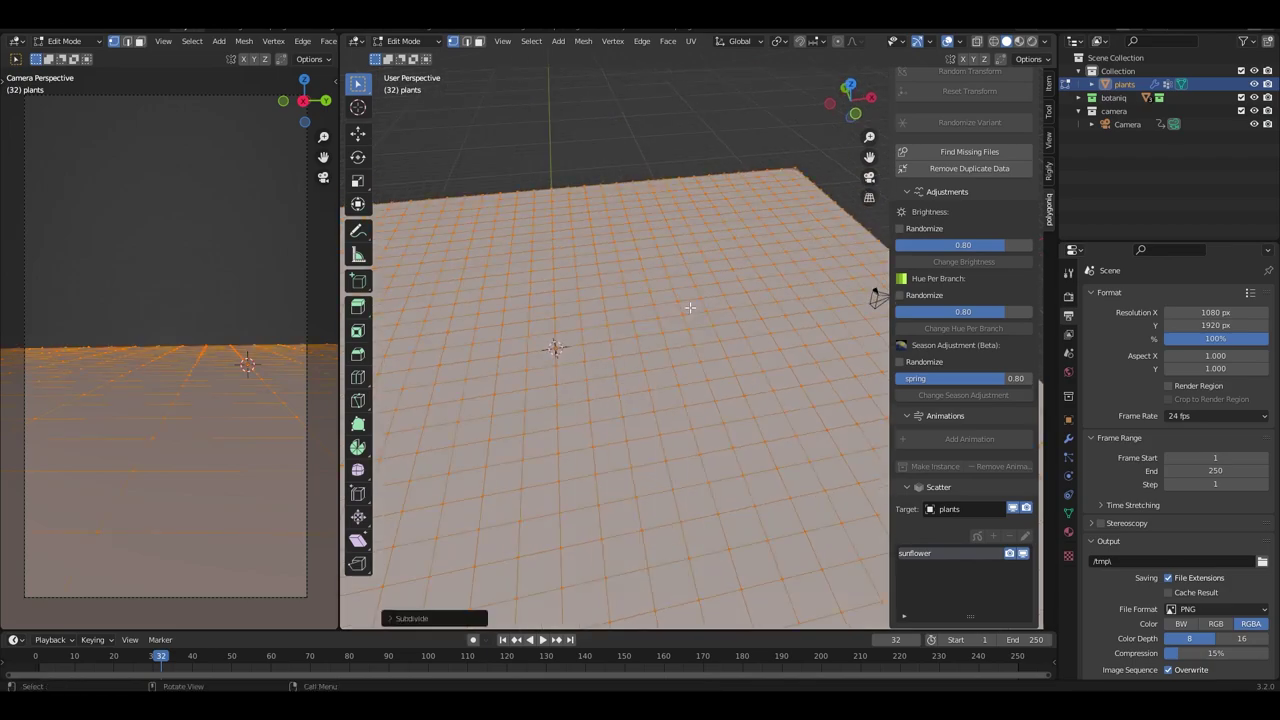
right_click(690, 313)
key("Escape")
key("Tab")
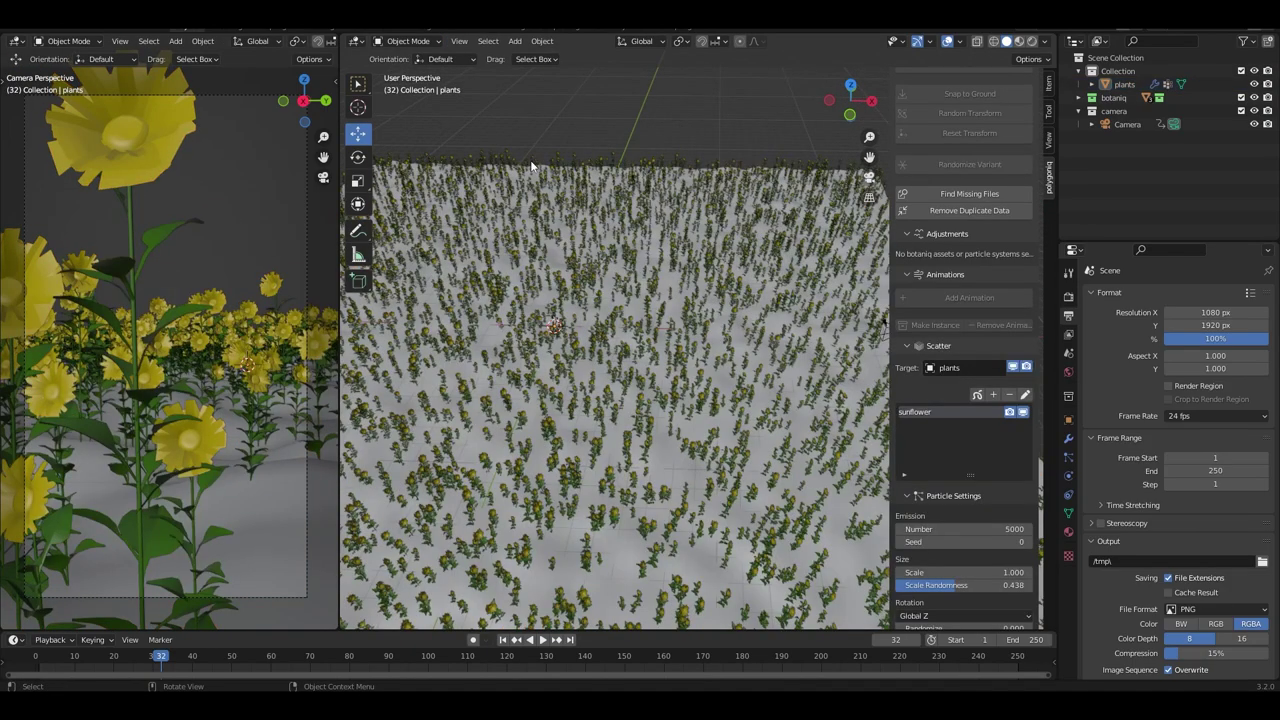
Restart the scatter's length painting in top view and paint a long full-weight band from the camera across the terrain.
key("KP_7")
scroll(976, 501, "down", 10)
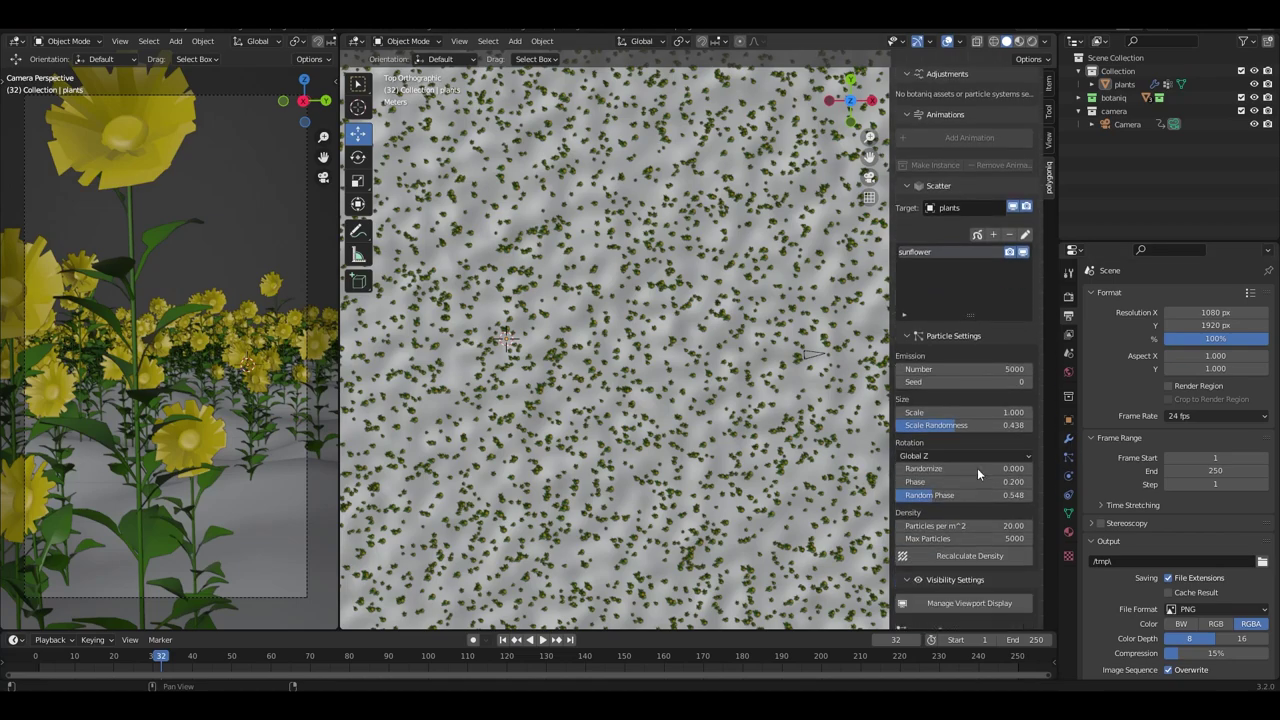
left_click(1025, 428)
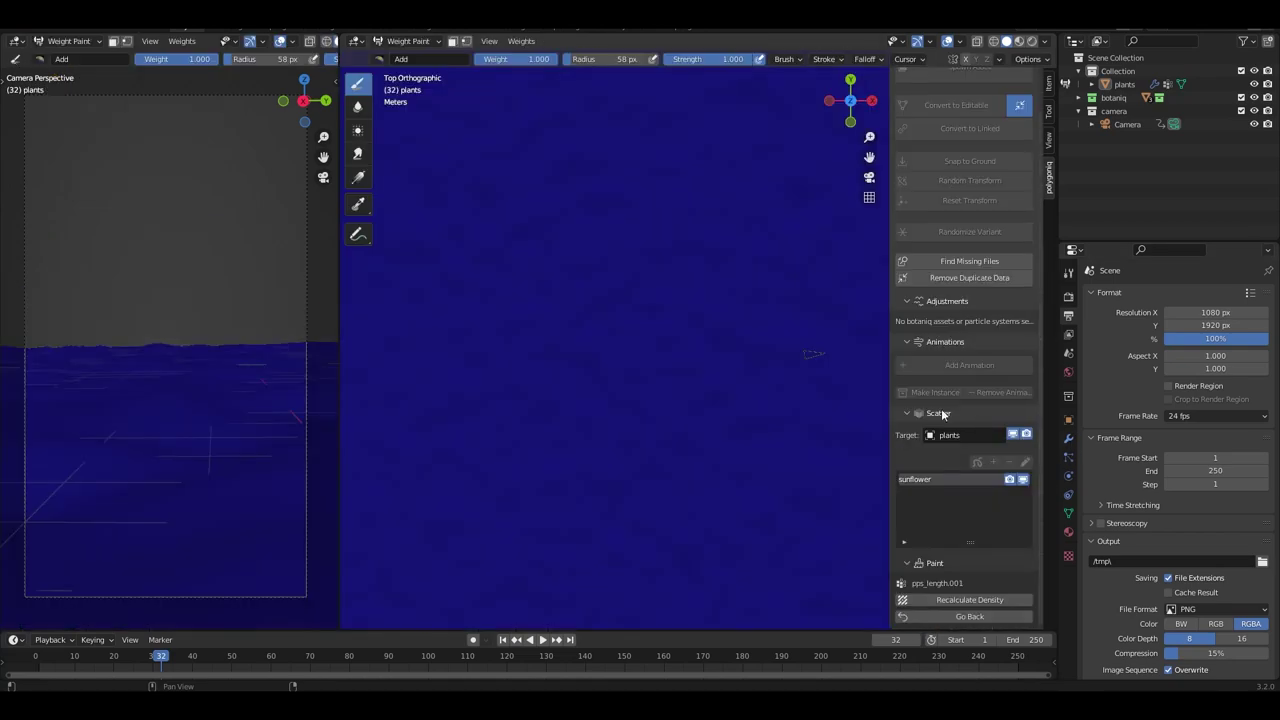
mouse_move(768, 328)
left_mouse_down()
mouse_move(677, 334)
mouse_move(724, 347)
left_mouse_up()
scroll(793, 367, "up", 1)
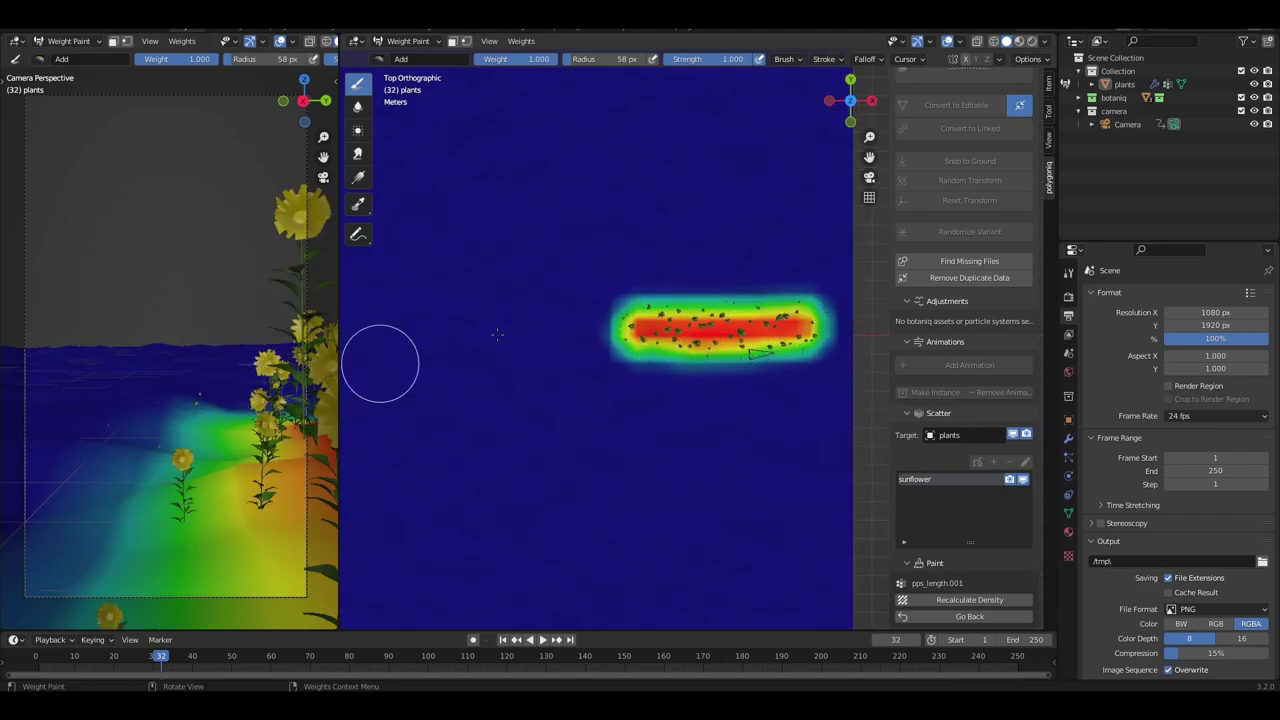
scroll(714, 340, "up", 3)
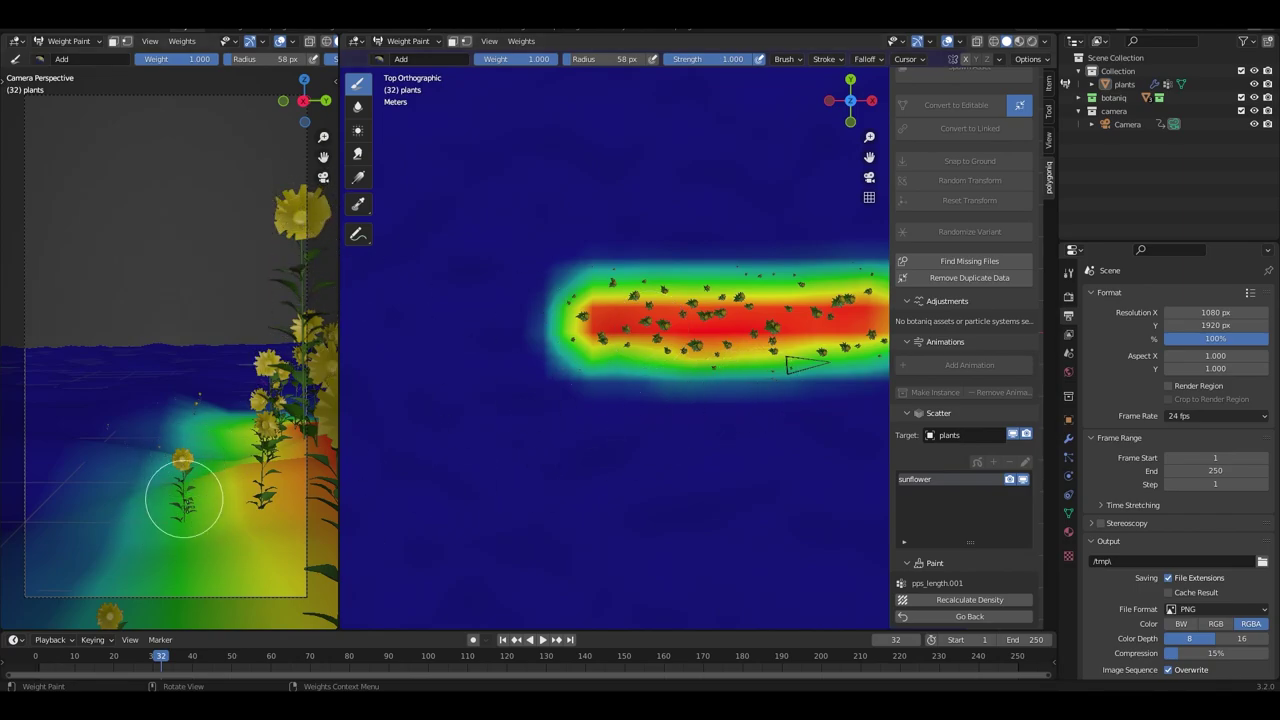
scroll(745, 350, "down", 3)
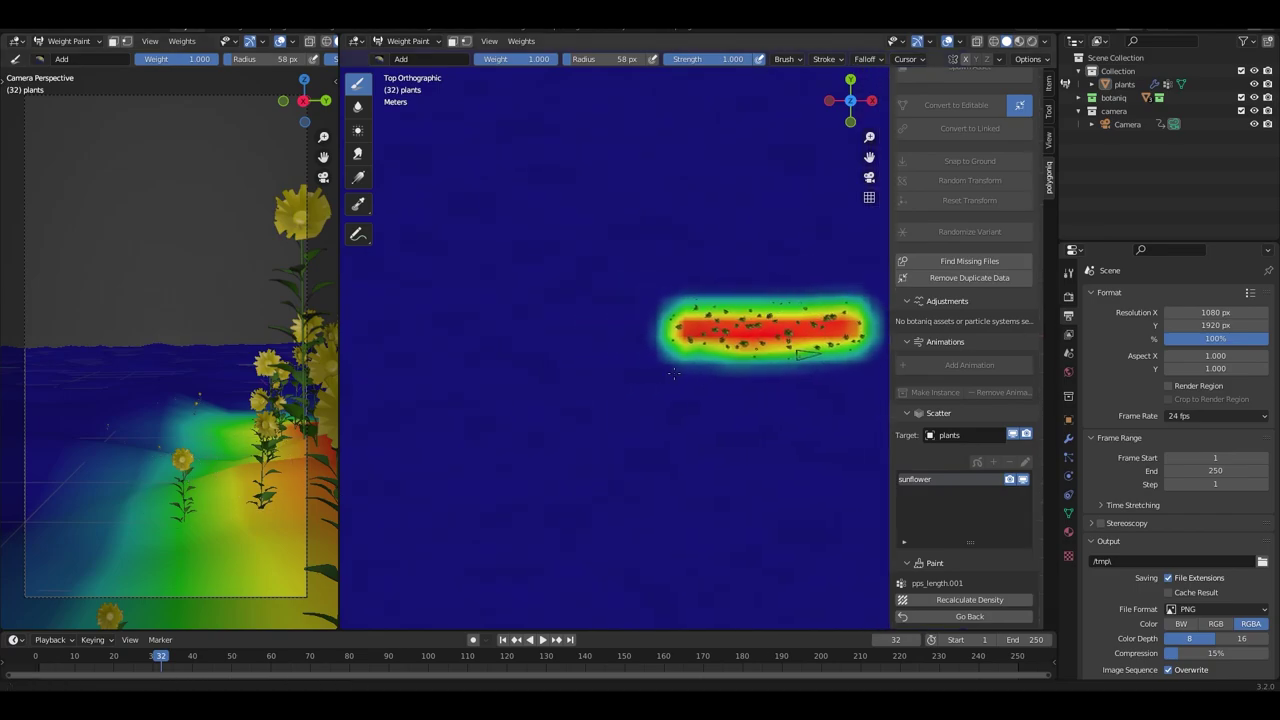
mouse_move(673, 360)
left_mouse_down()
mouse_move(634, 323)
mouse_move(437, 334)
mouse_move(697, 323)
mouse_move(622, 325)
mouse_move(626, 311)
left_mouse_up()
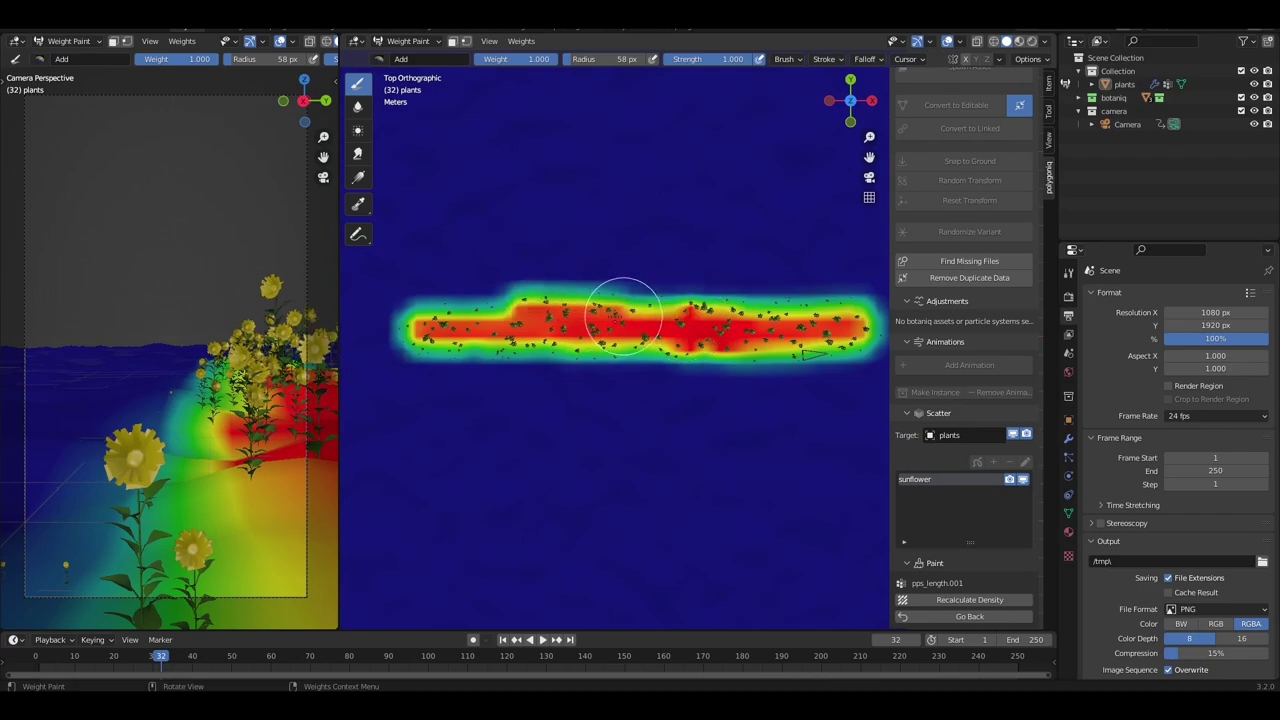
Paint wide length-weight bands along both sides of the camera's route, leaving a narrow unpainted path between them.
middle_click_drag(390, 326, 469, 360, "shift")
scroll(469, 360, "up", 1)
mouse_move(490, 345)
left_mouse_down()
mouse_move(682, 352)
mouse_move(626, 381)
mouse_move(698, 345)
left_mouse_up()
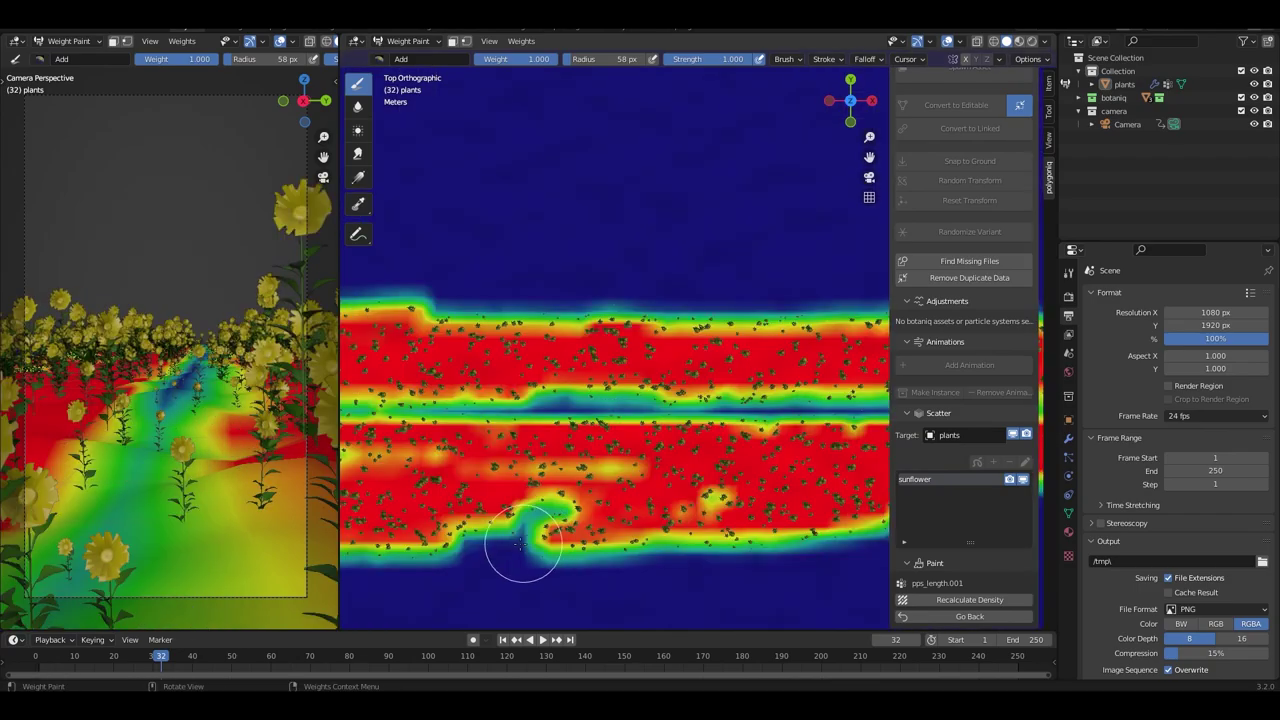
middle_click_drag(523, 545, 595, 534, "shift")
left_click_drag(595, 534, 505, 531)
scroll(466, 534, "down", 2)
middle_click_drag(829, 452, 556, 512, "shift")
left_click_drag(755, 501, 532, 526)
scroll(591, 455, "up", 1)
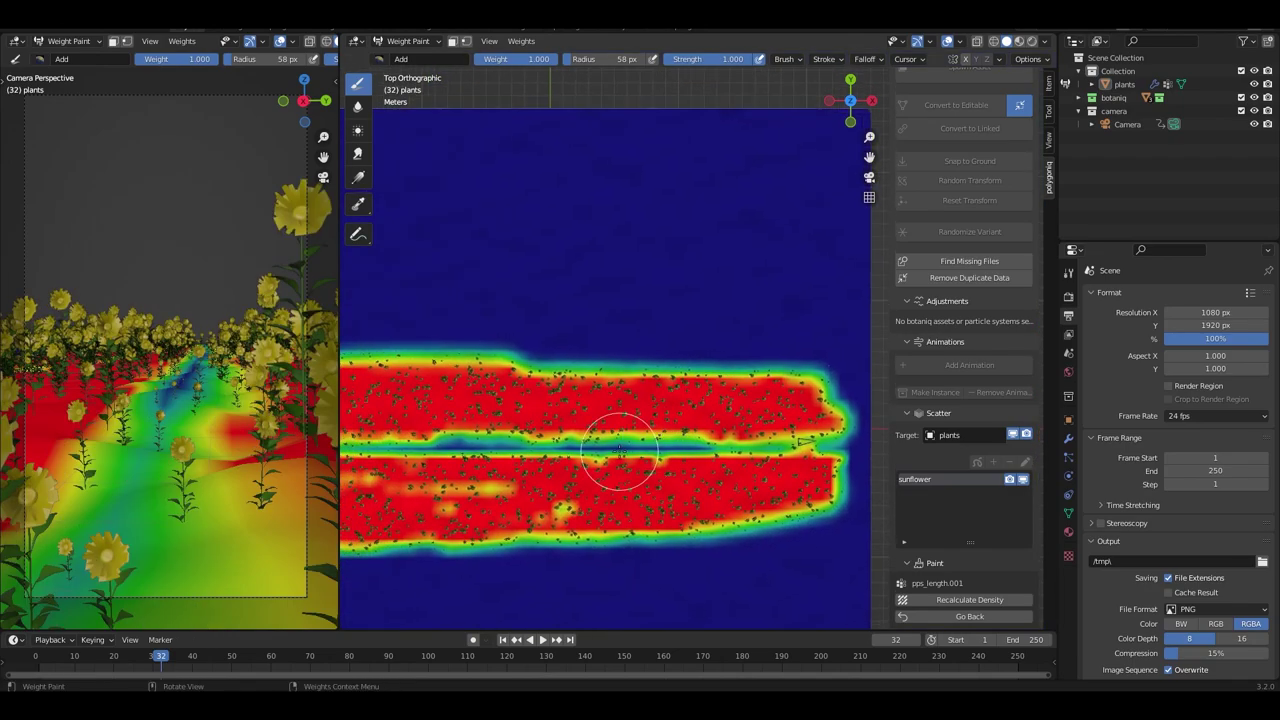
Play the camera animation from the first frame to inspect the path between the painted sunflower bands.
middle_click_drag(570, 460, 582, 412)
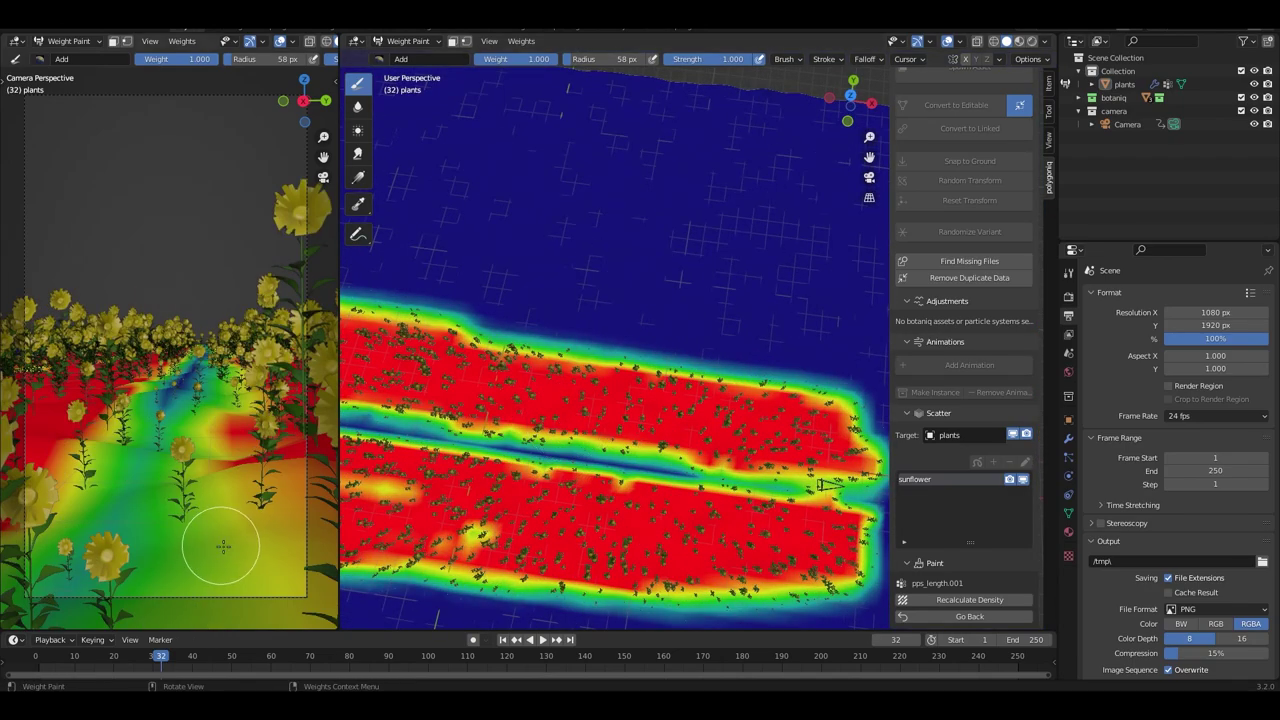
left_click(502, 640)
left_click(542, 640)
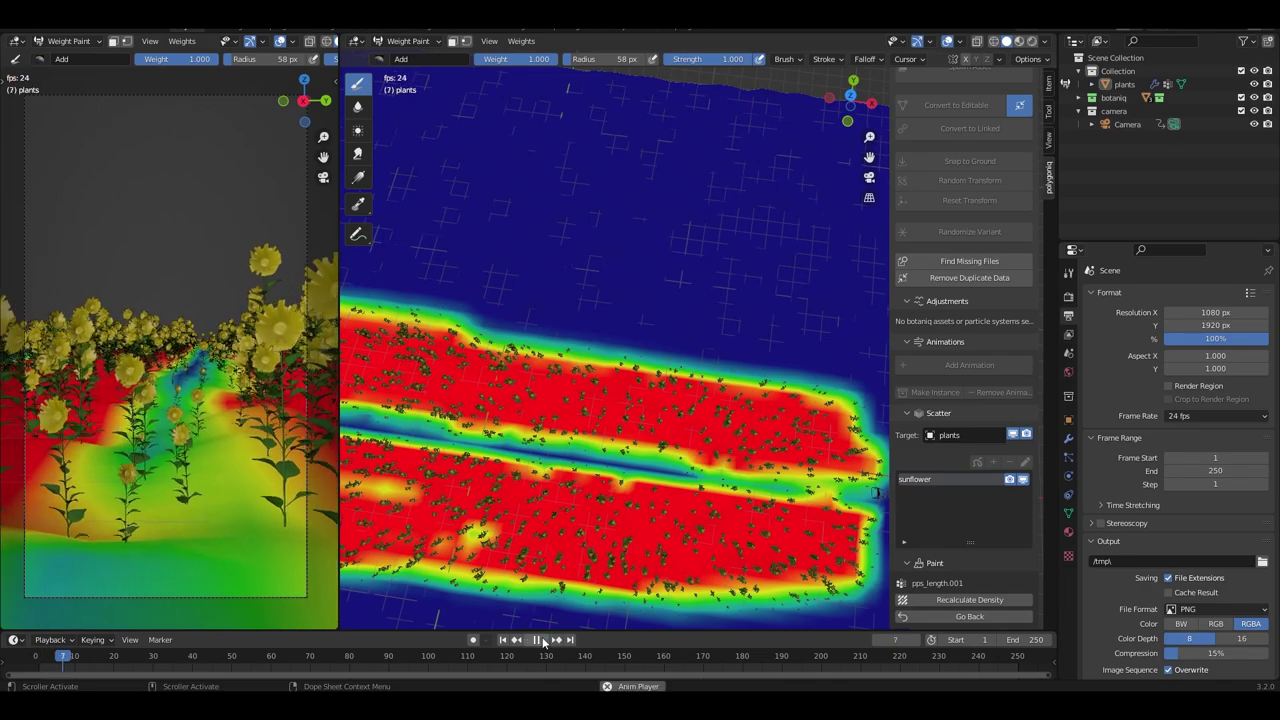
left_click(538, 640)
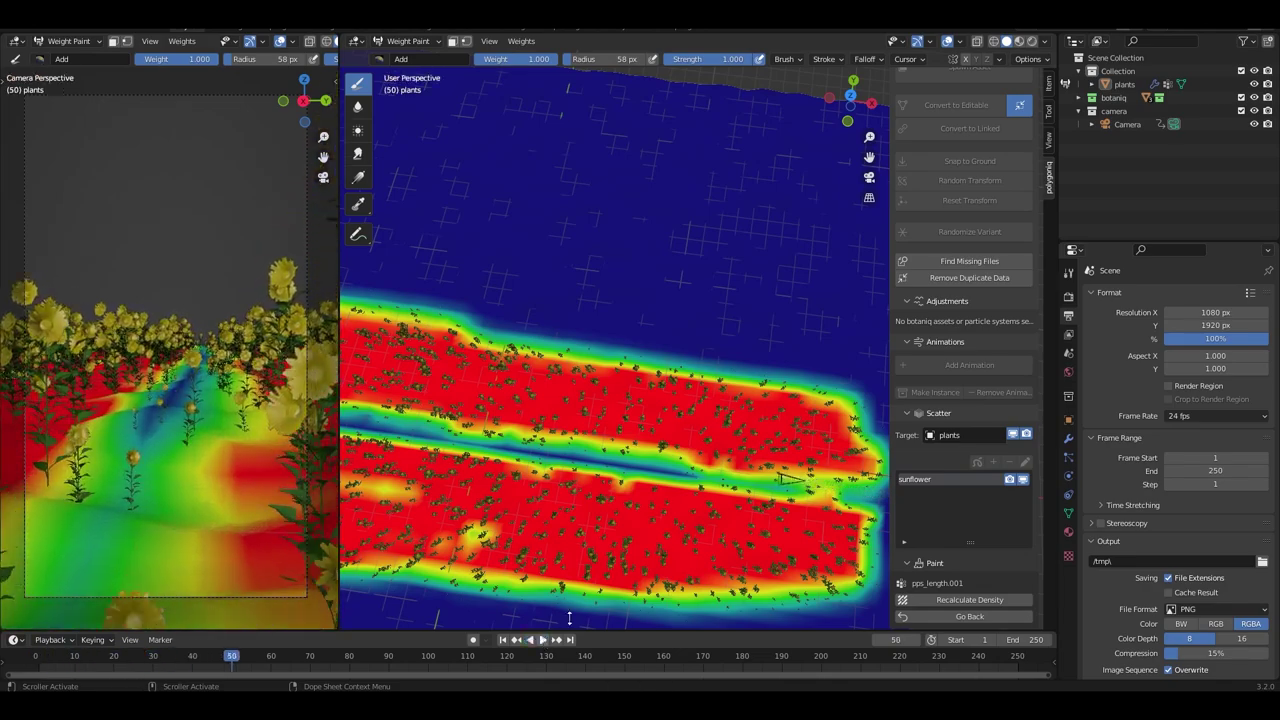
key("space")
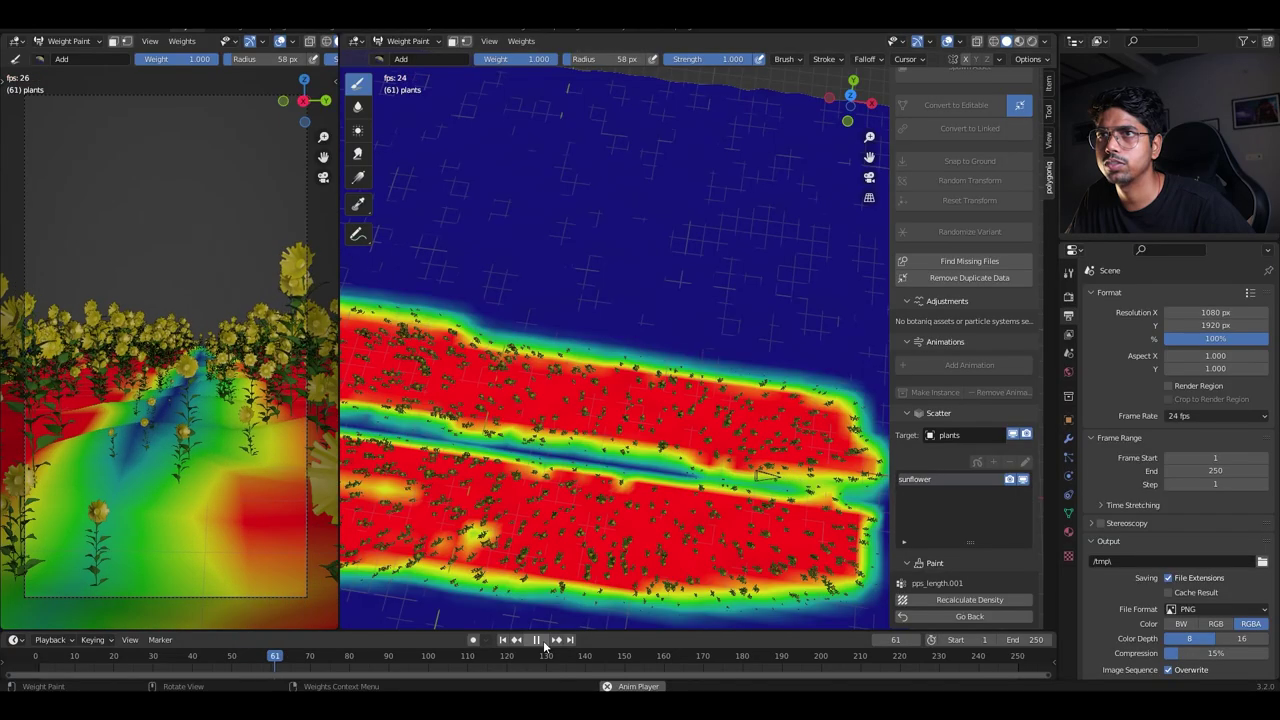
left_click(537, 640)
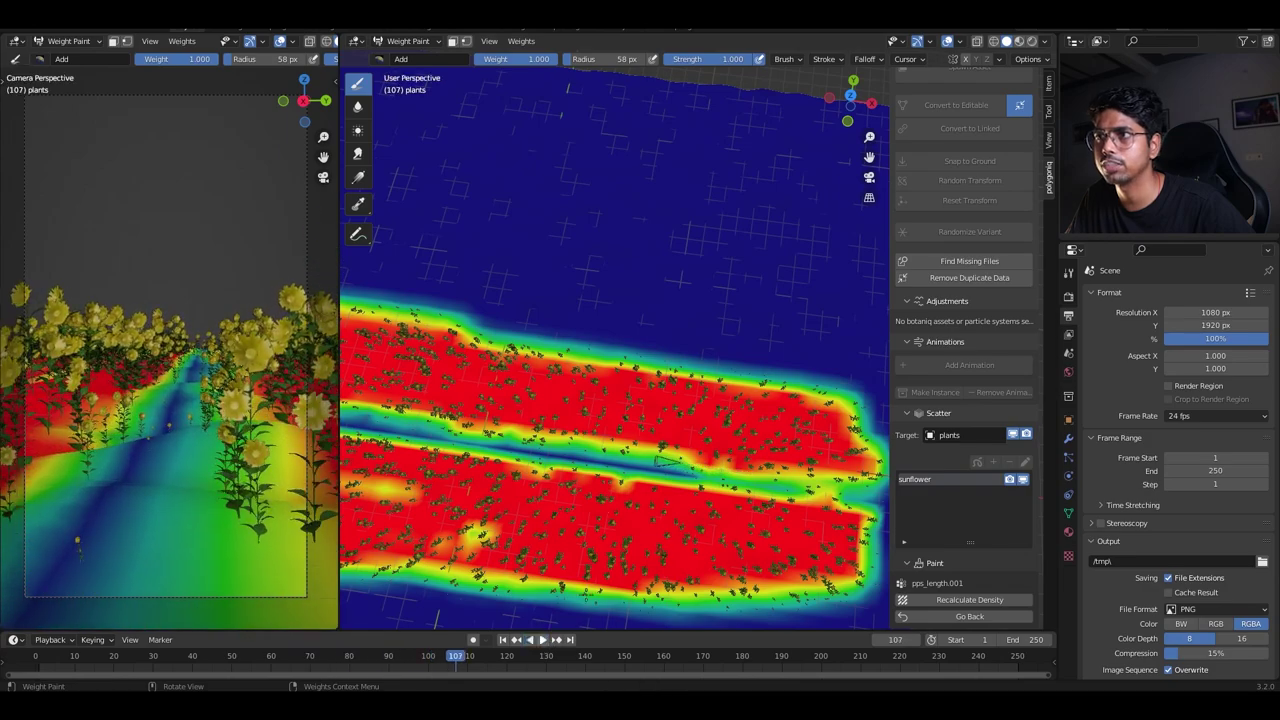
Try widening the cleared path near the camera with the Subtract brush at full weight, and undo the stroke.
scroll(690, 450, "up", 5)
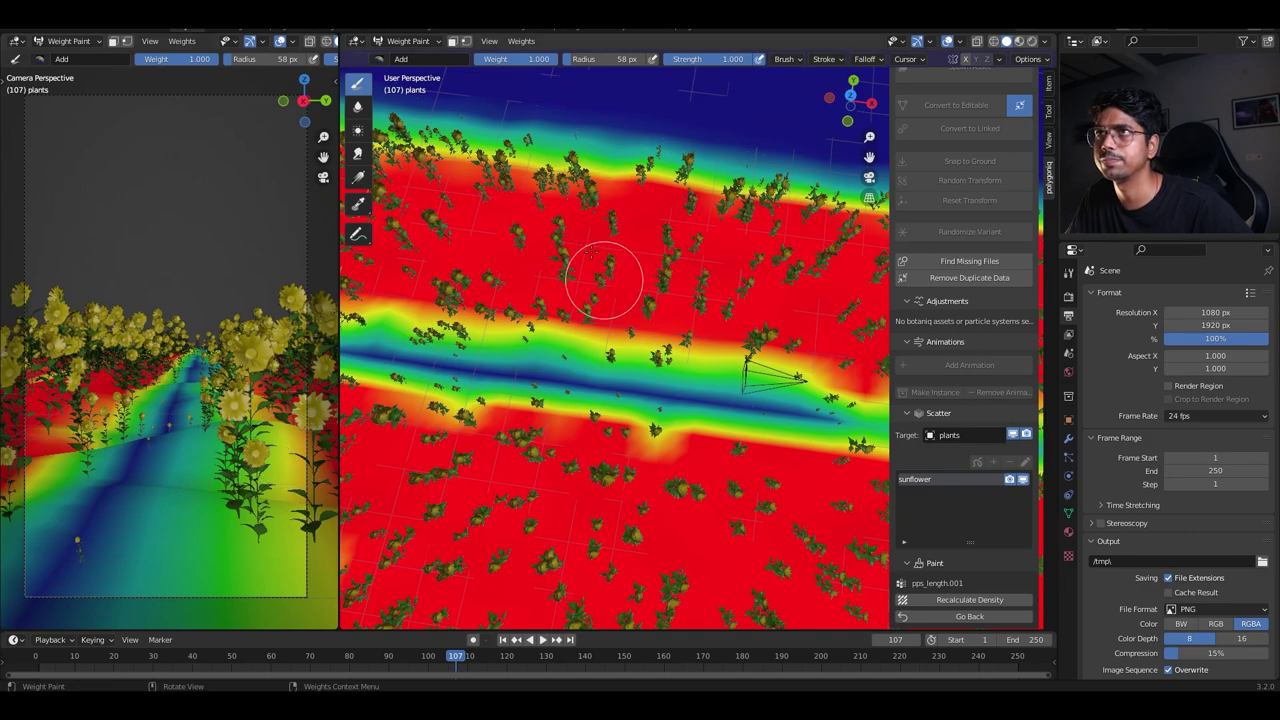
left_click(384, 59)
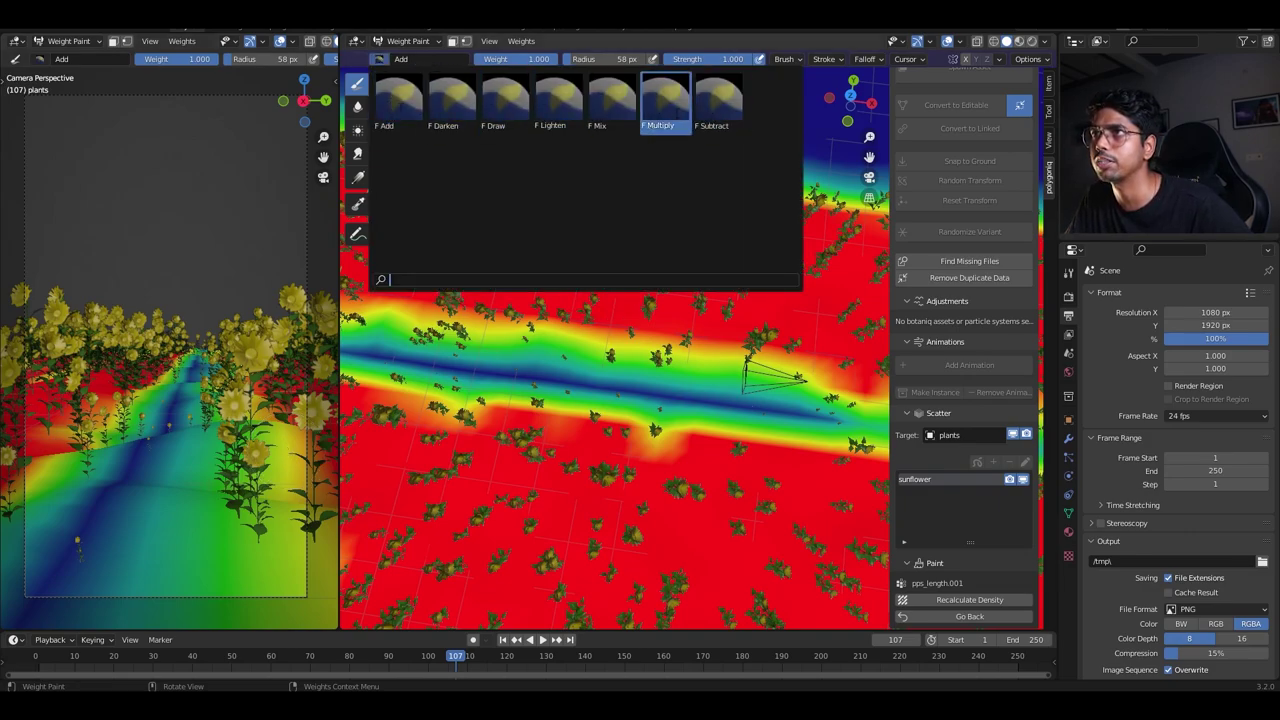
key("Left")
key("Left")
key("Left")
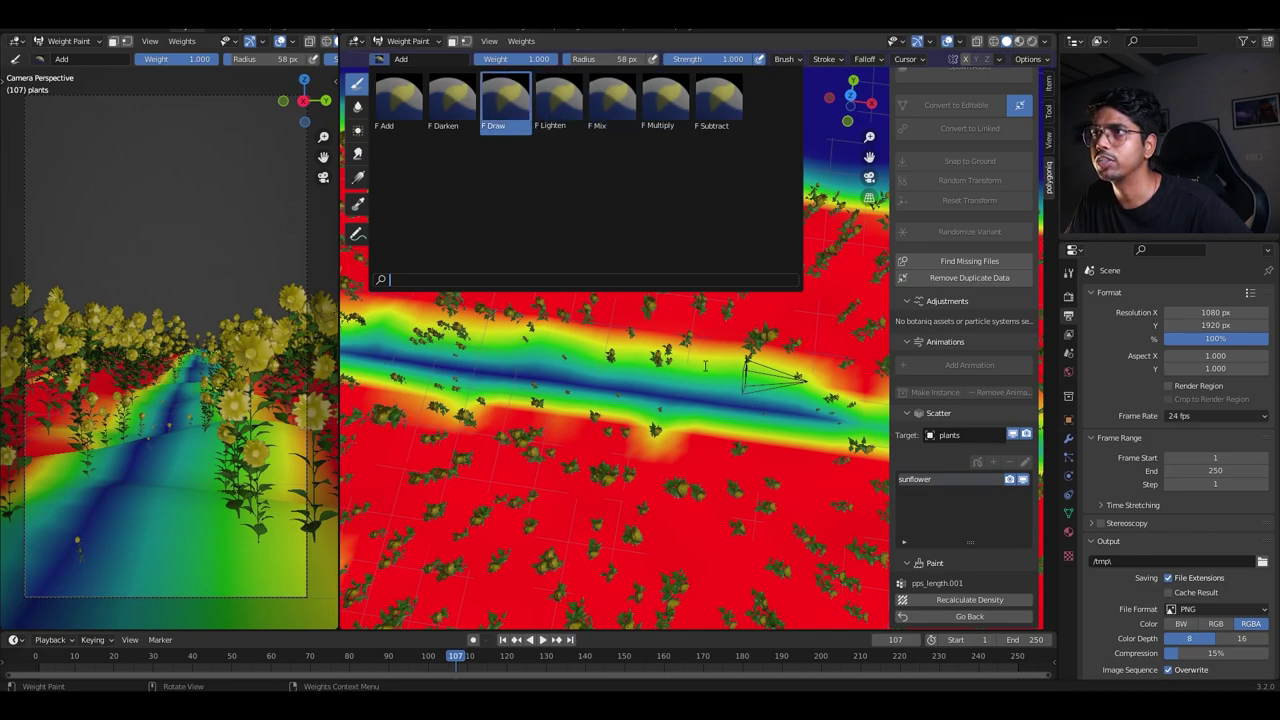
key("Right")
key("Right")
key("Right")
key("Right")
key("Return")
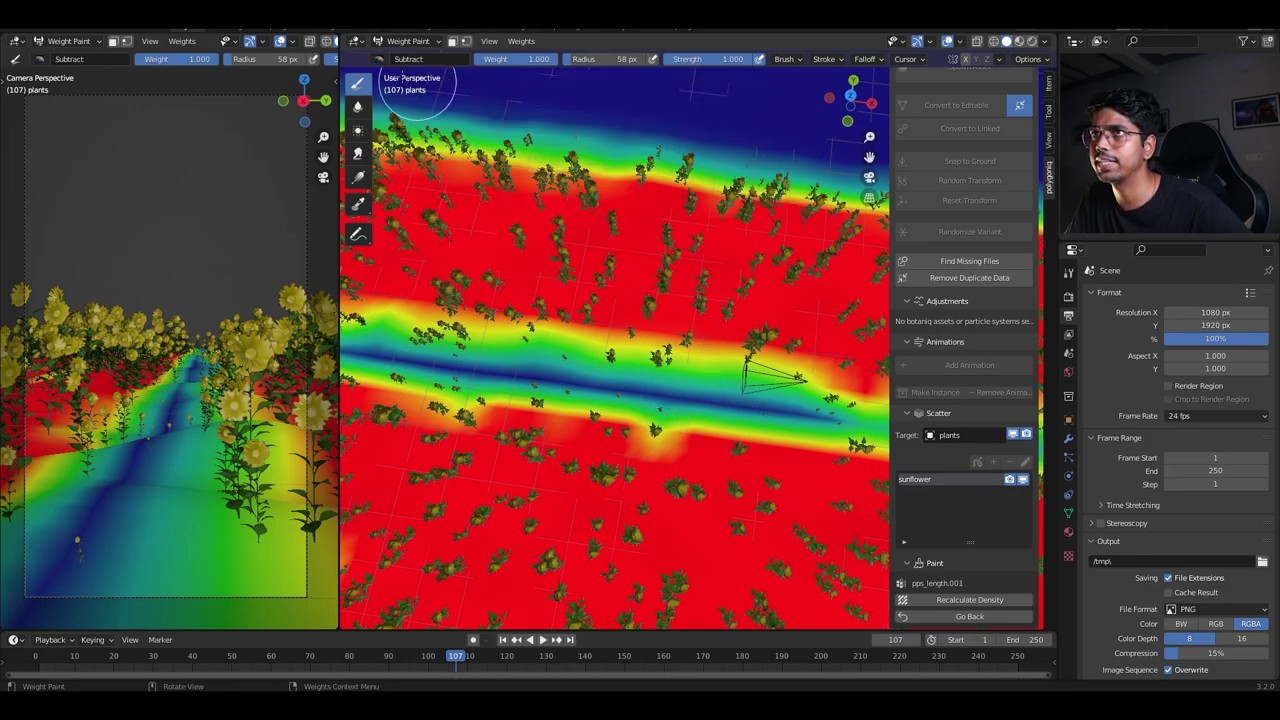
mouse_move(683, 400)
left_mouse_down()
mouse_move(700, 371)
mouse_move(677, 334)
mouse_move(637, 354)
mouse_move(607, 322)
mouse_move(547, 355)
left_mouse_up()
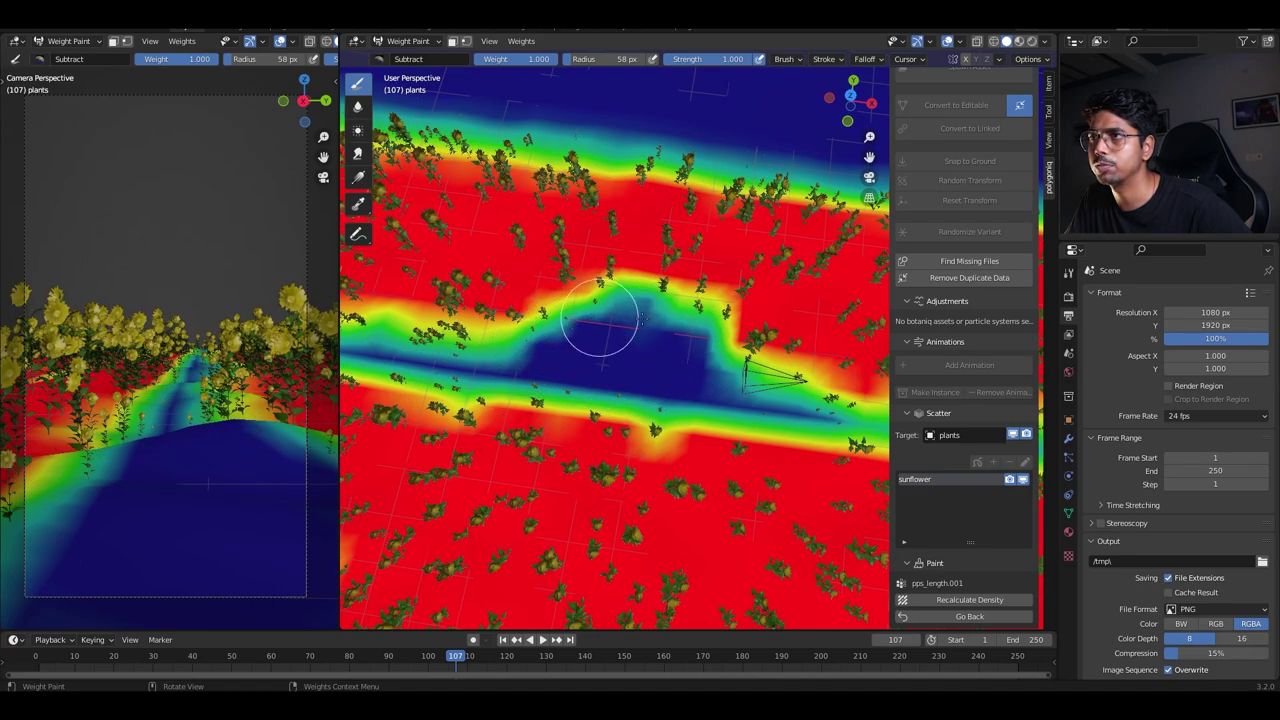
key("ctrl+z")
Try painting over the path near the camera with the Mix brush, and undo the stroke.
left_click(400, 58)
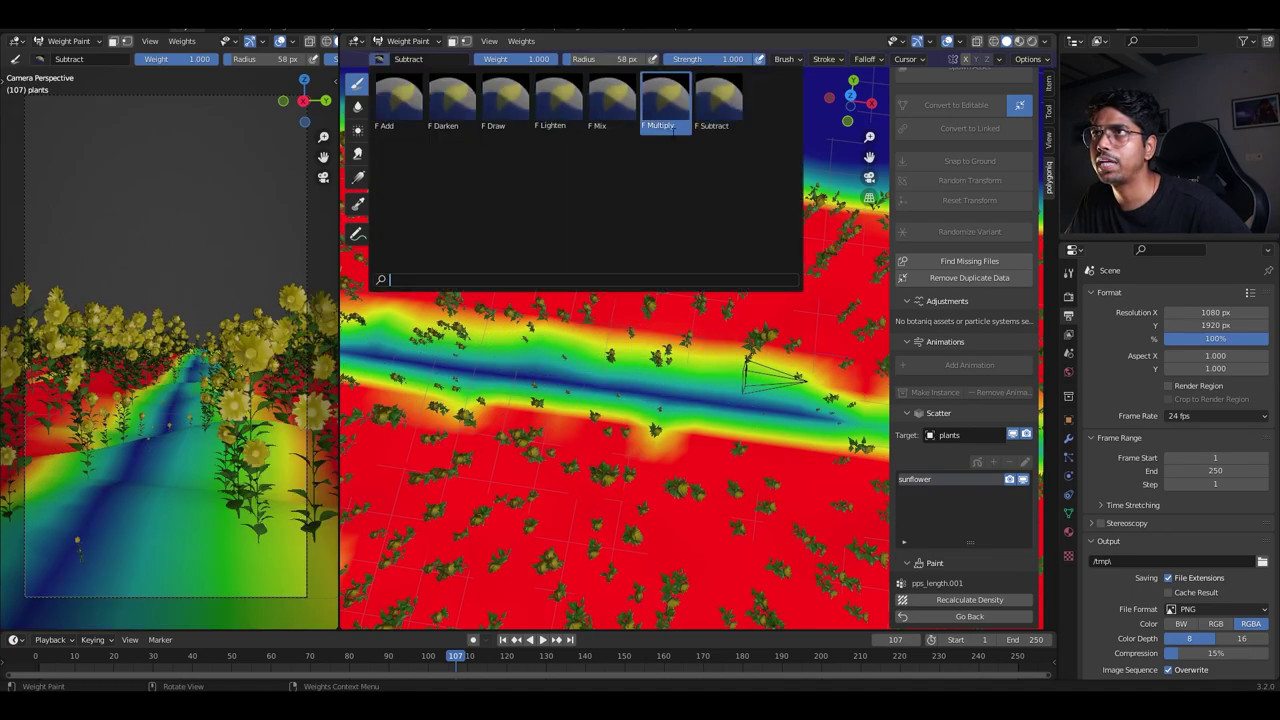
left_click(612, 105)
left_click_drag(817, 420, 600, 390)
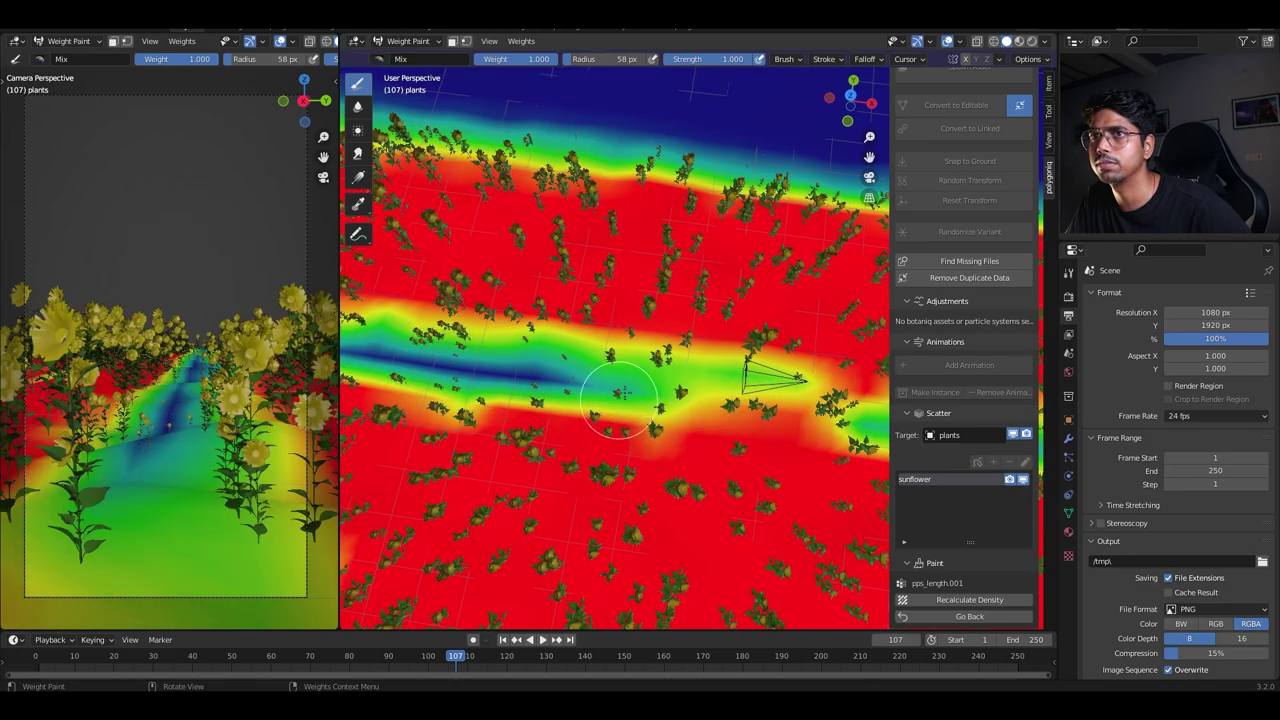
key("ctrl+z")
Try painting the path beside the camera with the Lighten brush, and undo the stroke.
left_click(410, 41)
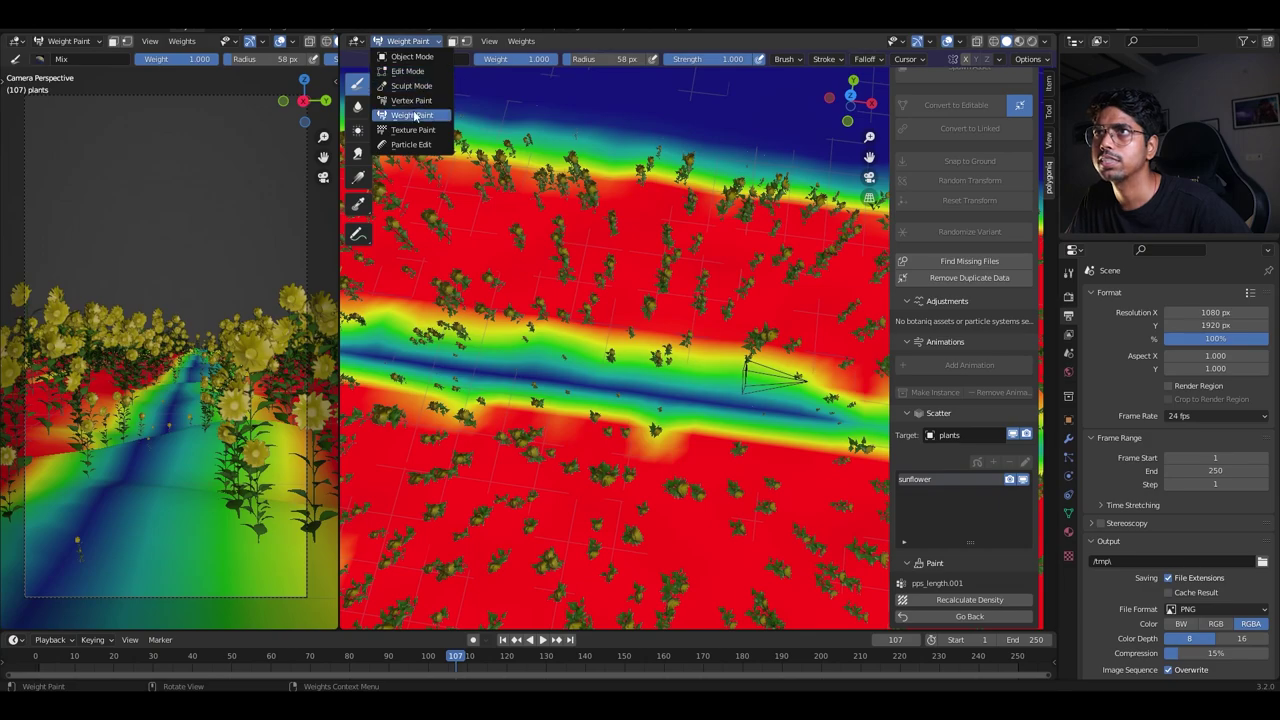
left_click(379, 59)
left_click(560, 104)
mouse_move(797, 412)
left_mouse_down()
mouse_move(824, 413)
mouse_move(745, 392)
left_mouse_up()
key("ctrl+z")
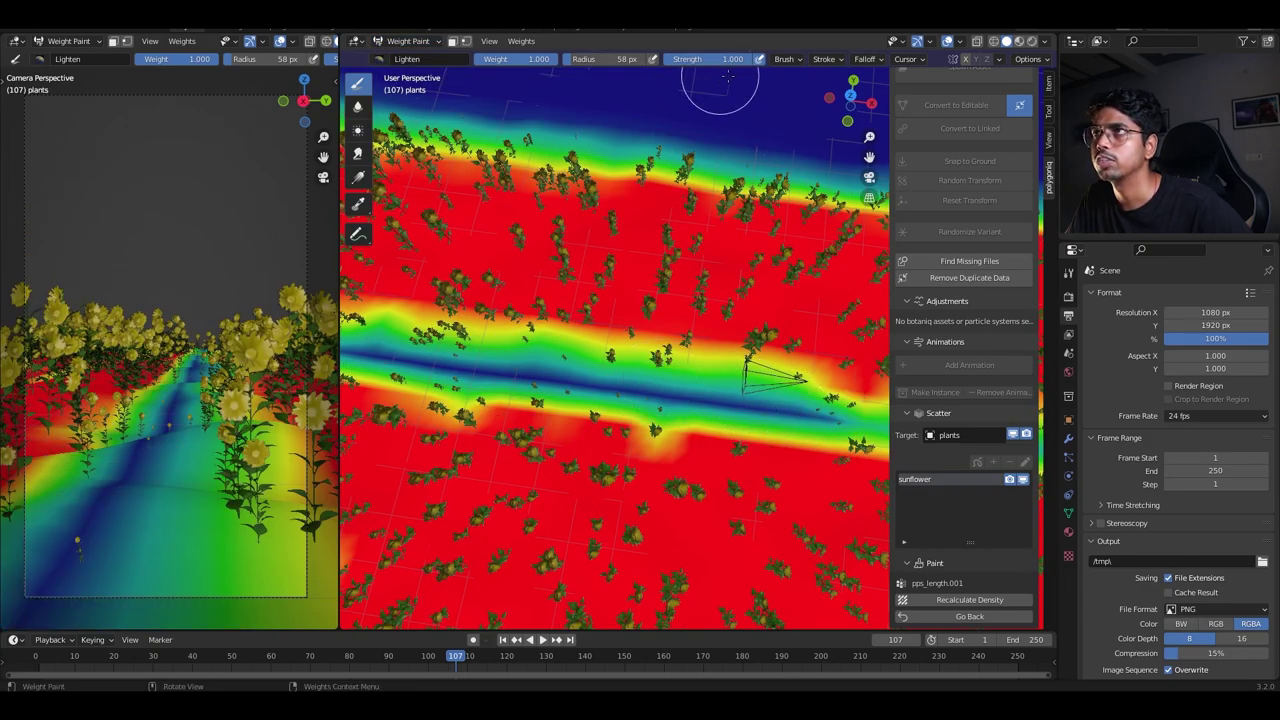
Paint partial length weight along the camera path with the Add brush at weight 0.344 and strength 0.407, and save the file.
left_click(403, 60)
left_click(399, 103)
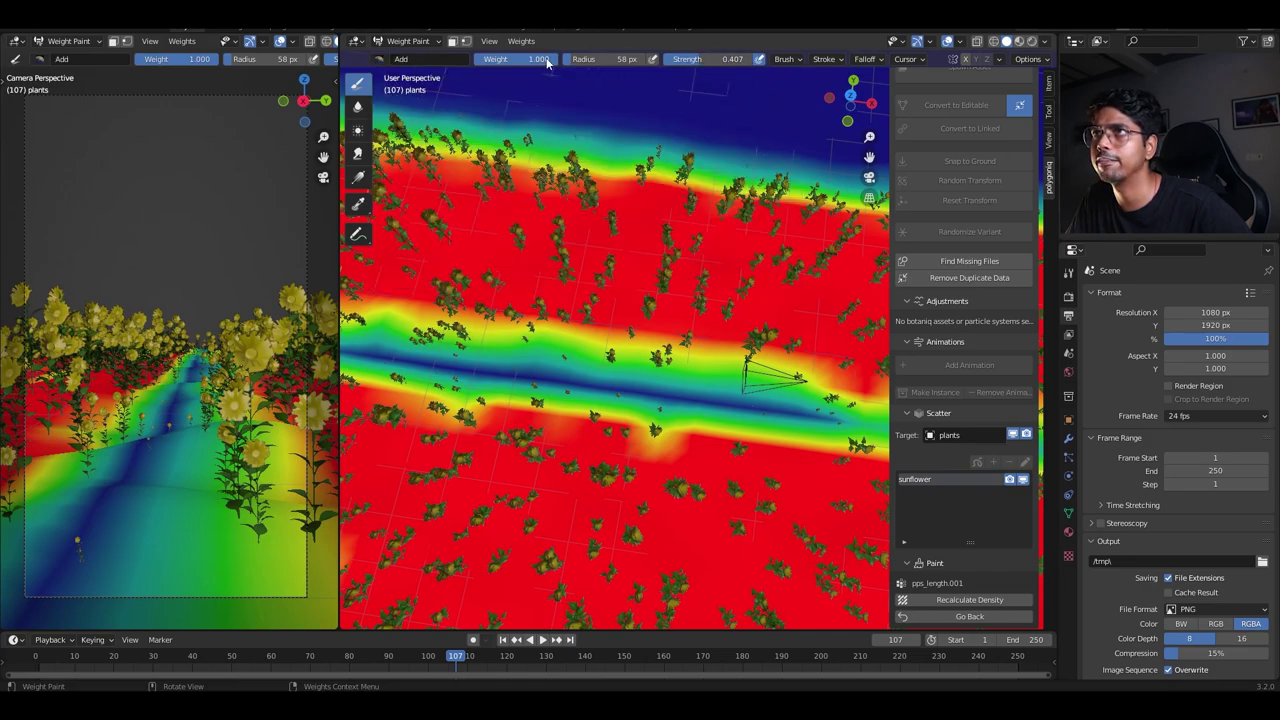
left_click_drag(508, 59, 500, 59)
mouse_move(643, 405)
left_mouse_down()
mouse_move(718, 412)
mouse_move(565, 385)
mouse_move(589, 374)
mouse_move(440, 368)
left_mouse_up()
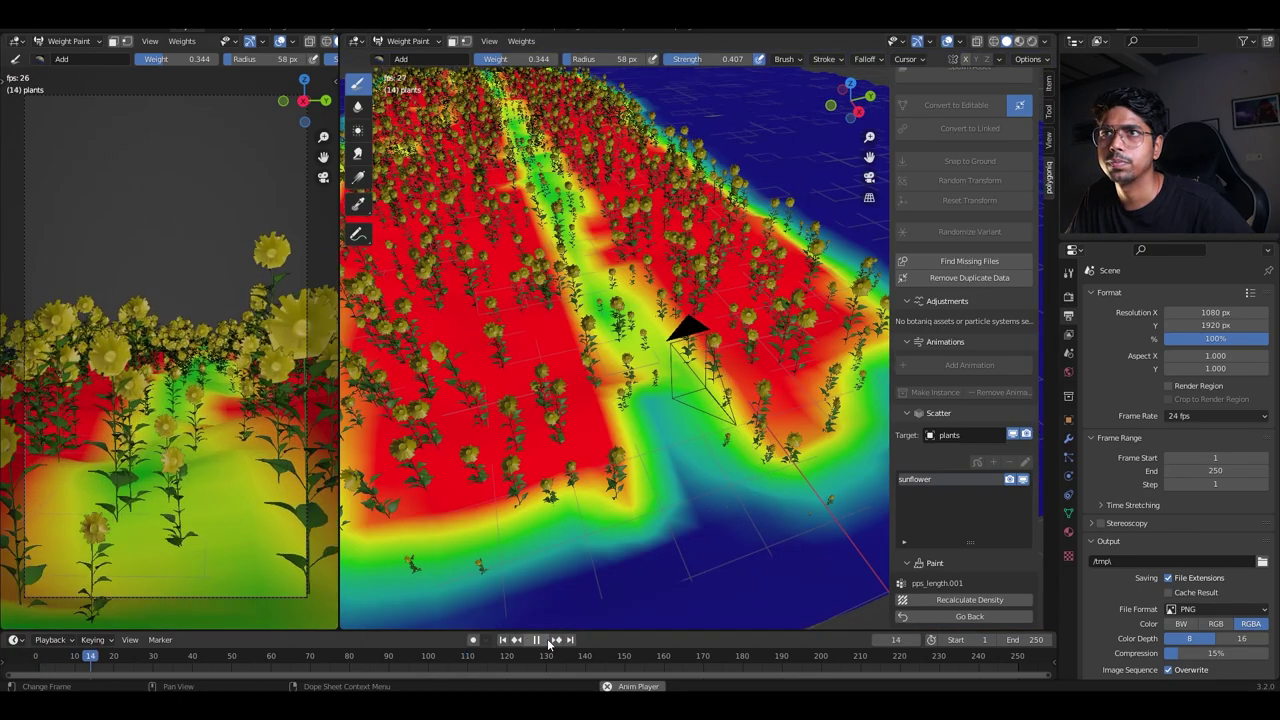
key("ctrl+s")
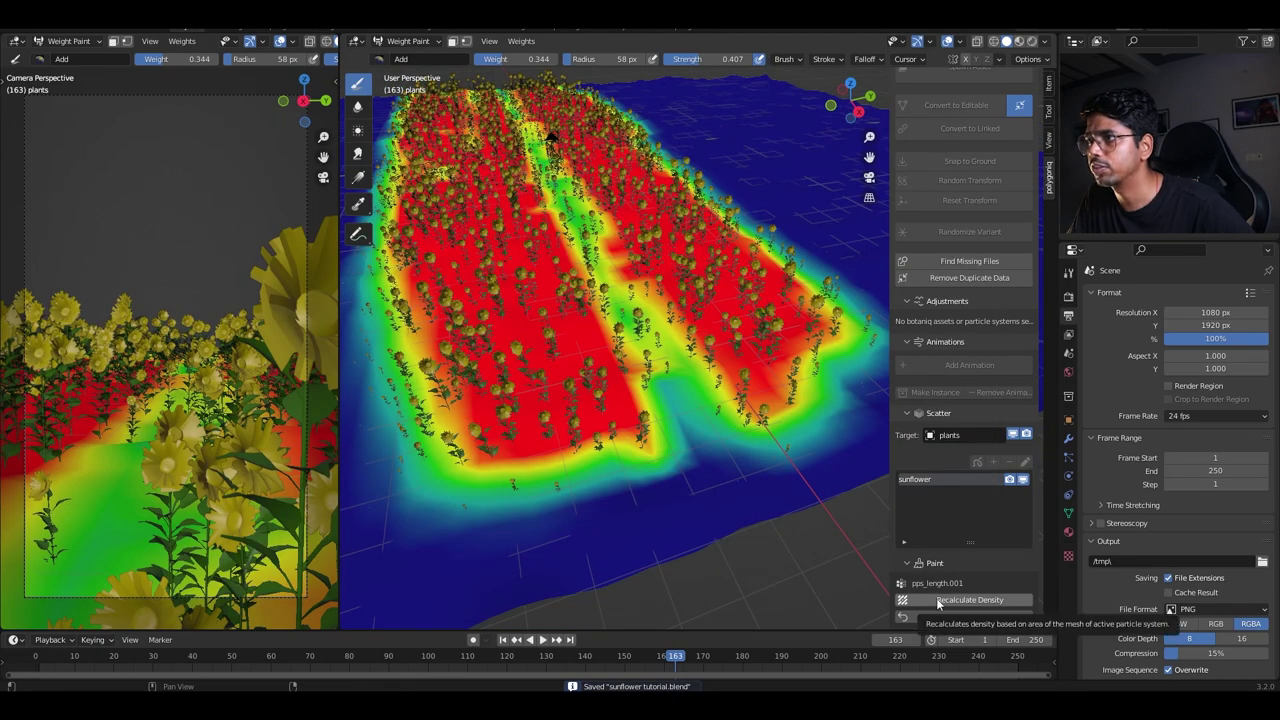
Recalculate the scatter density, return to Object Mode and shift the plants terrain slightly along the Y axis.
left_click(938, 600)
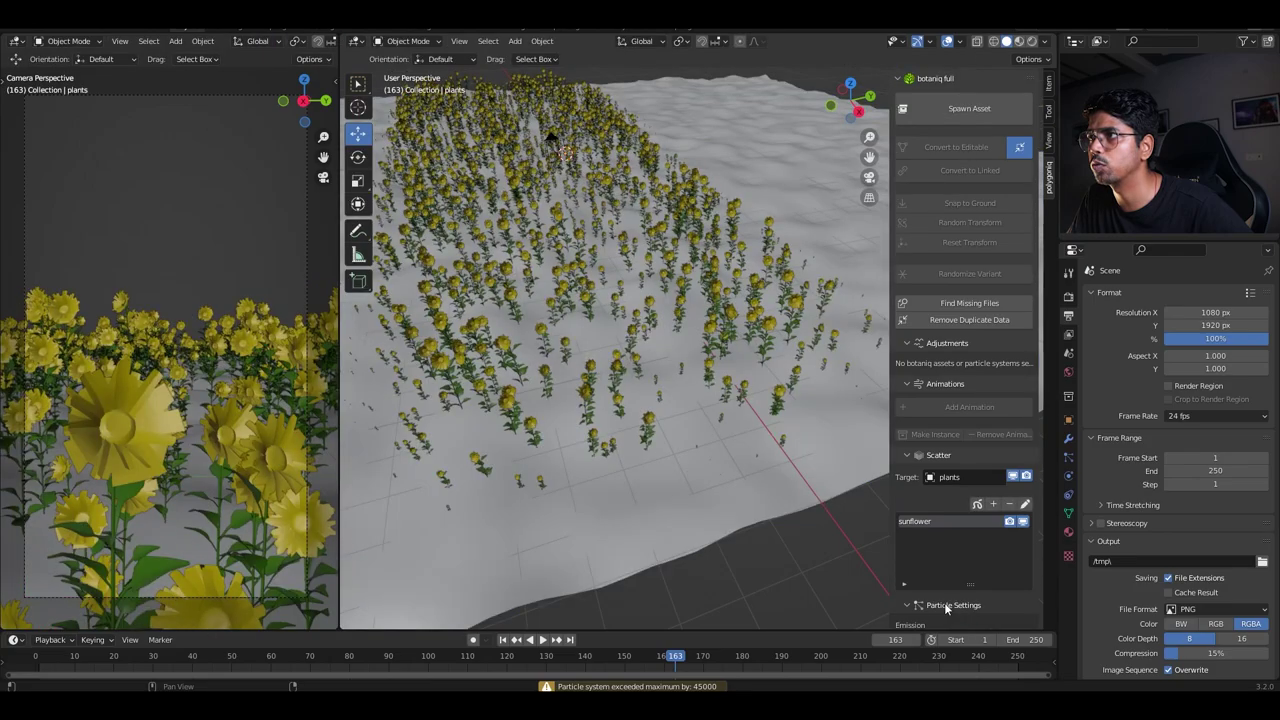
left_click(710, 514)
middle_click_drag(710, 514, 691, 512)
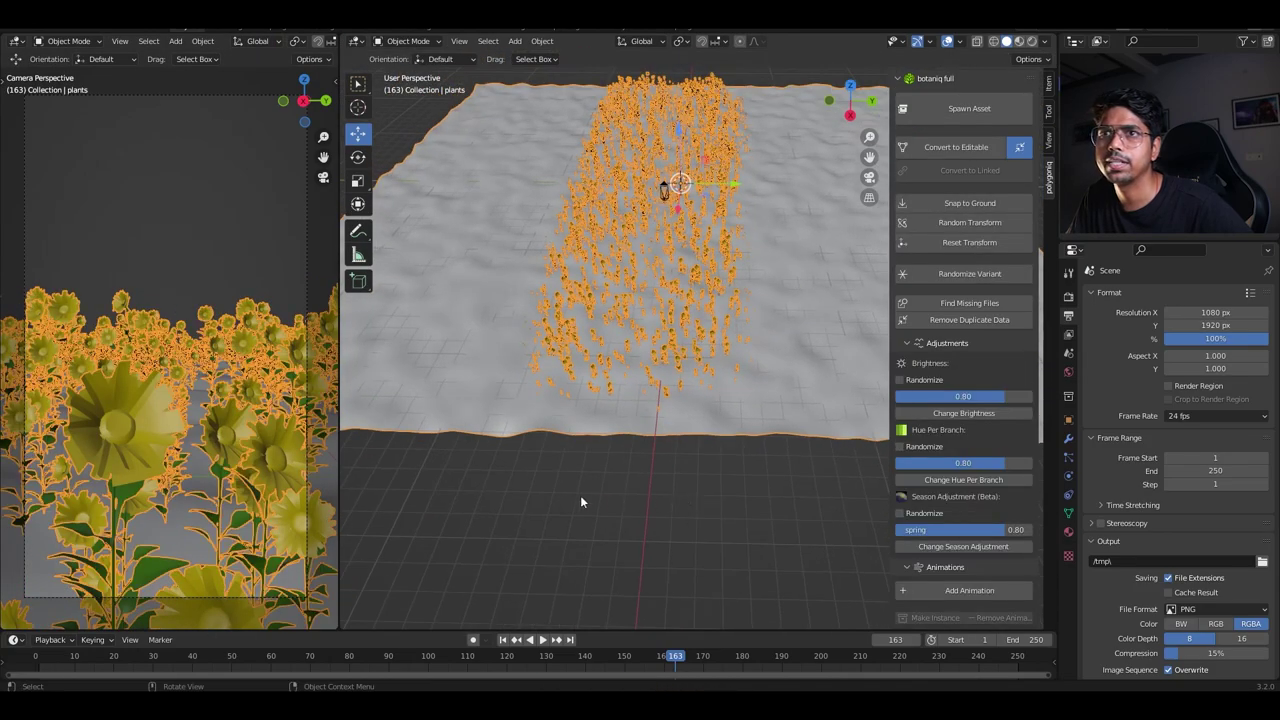
left_click_drag(576, 660, 542, 651)
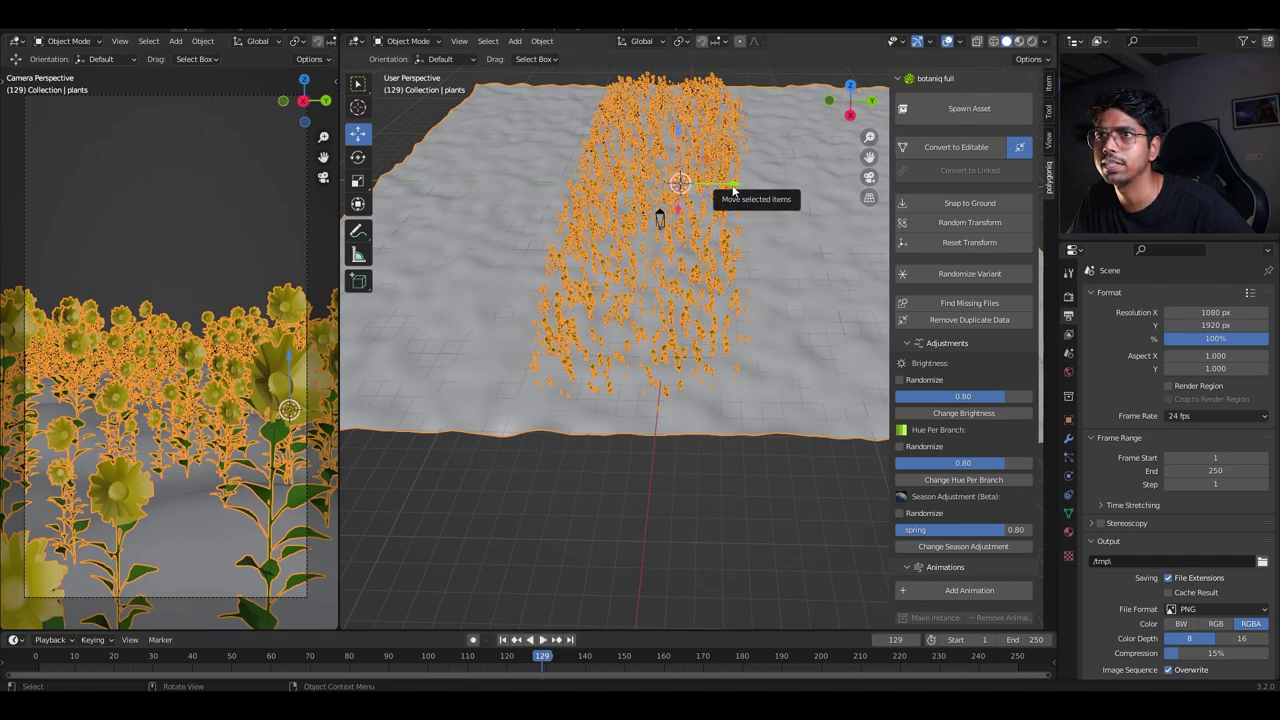
left_click_drag(734, 187, 738, 187)
Reopen the scatter's length painting and lower the weight around the flowers close to the camera with the Subtract brush at weight 0.539, strength 1.000.
left_click_drag(232, 655, 193, 655)
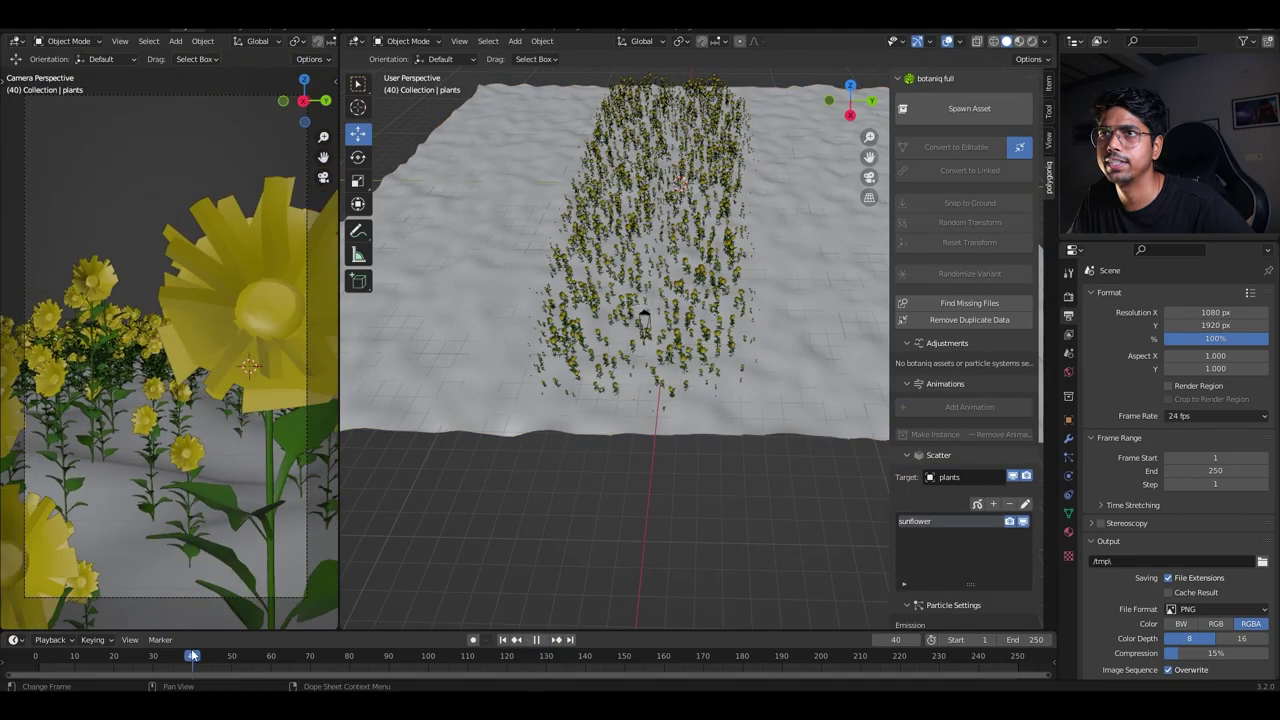
scroll(591, 394, "up", 8)
middle_click_drag(643, 380, 685, 380)
scroll(685, 380, "up", 2)
scroll(962, 557, "down", 10)
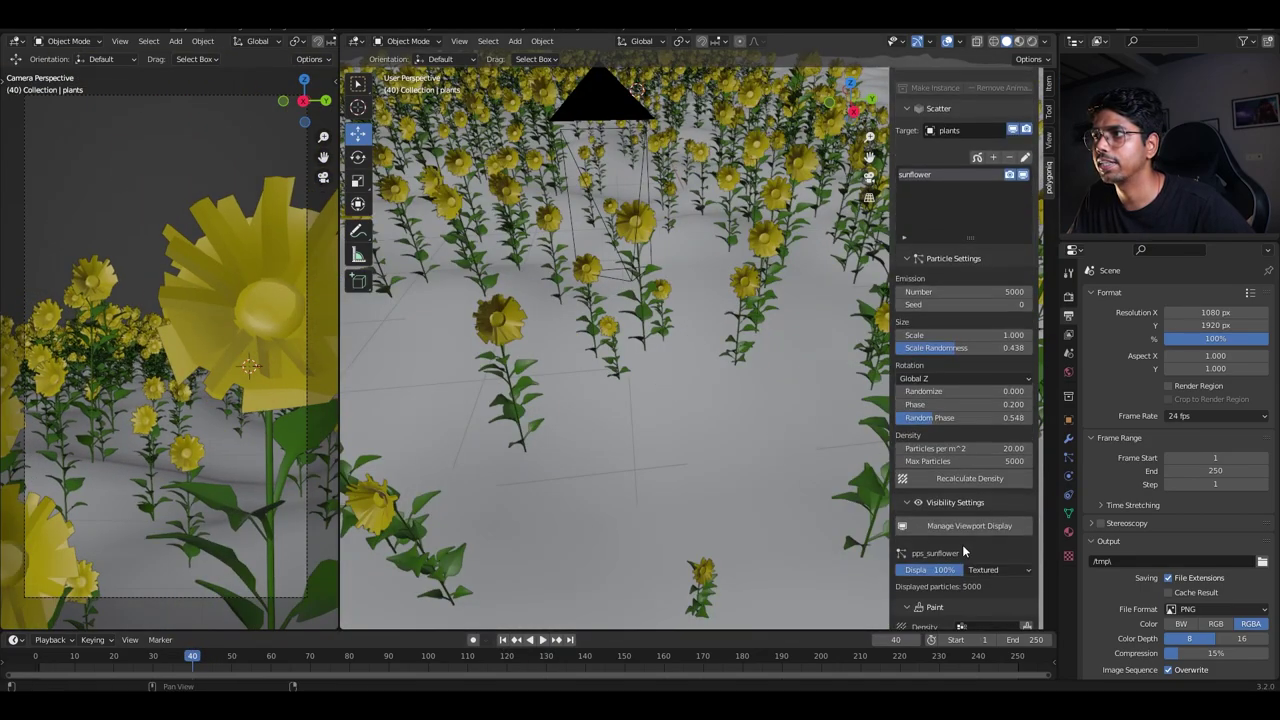
left_click(1026, 483)
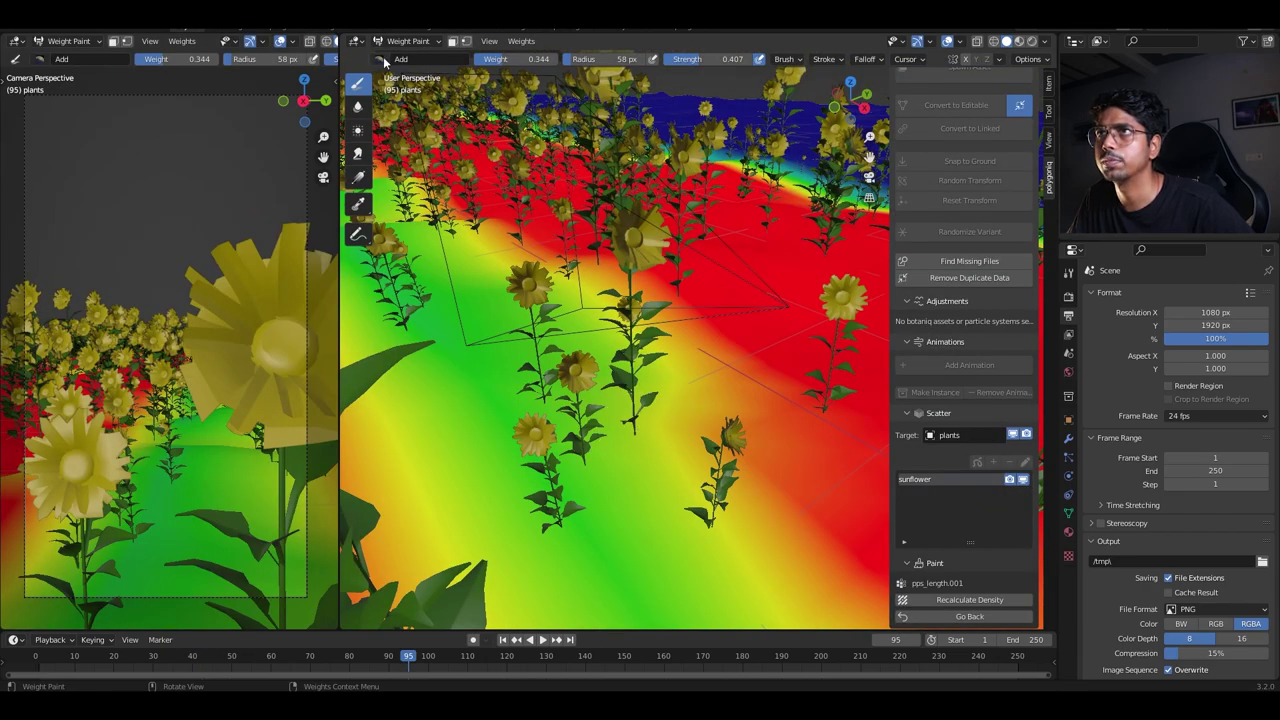
left_click(384, 62)
left_click(358, 108)
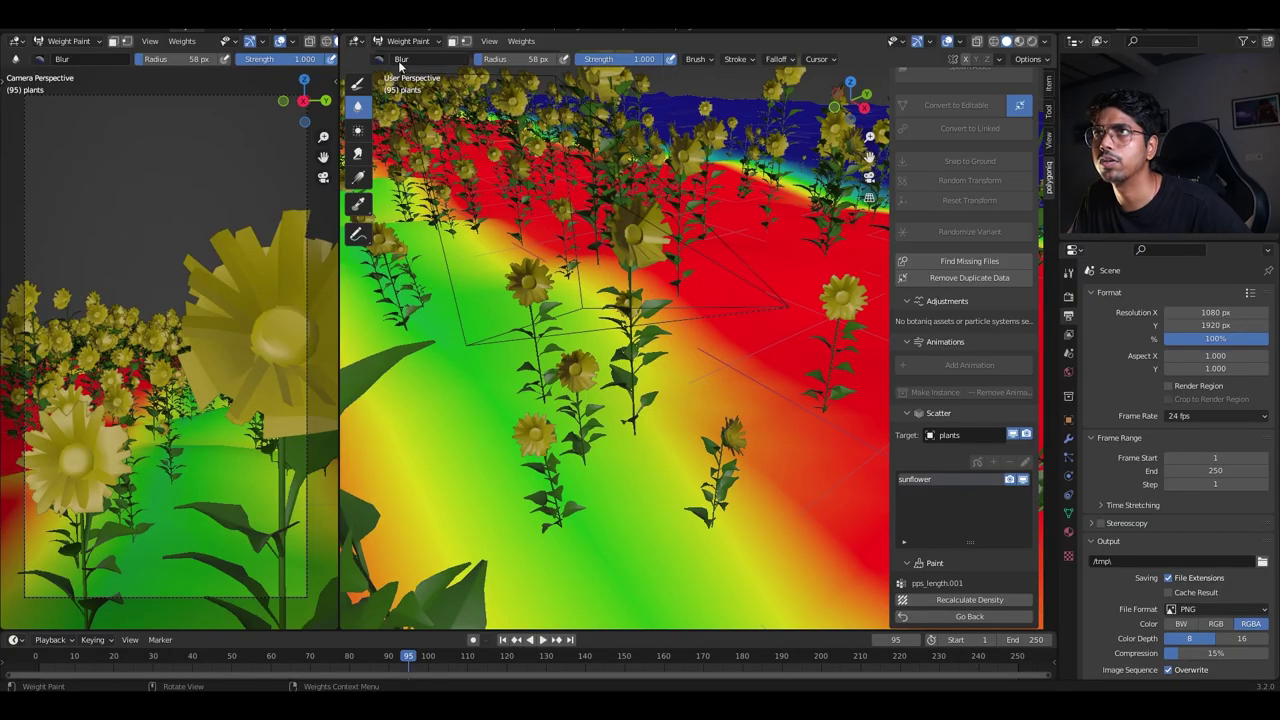
left_click(362, 88)
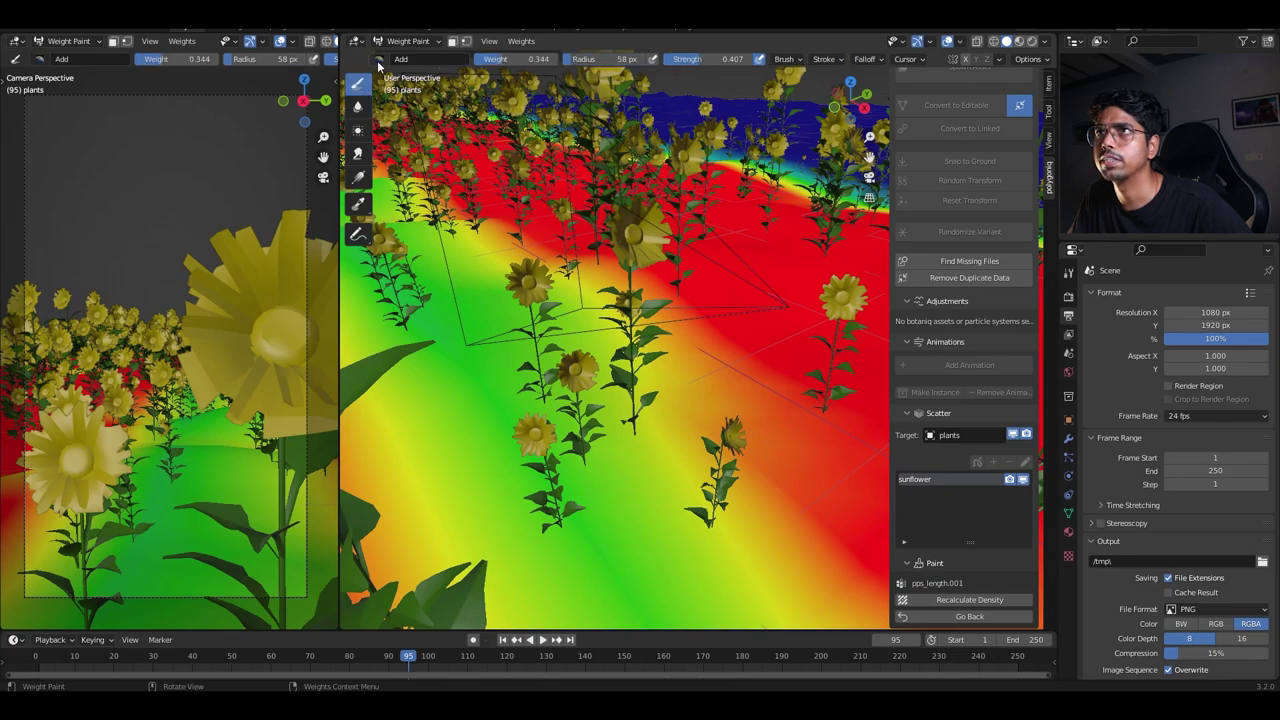
left_click(379, 60)
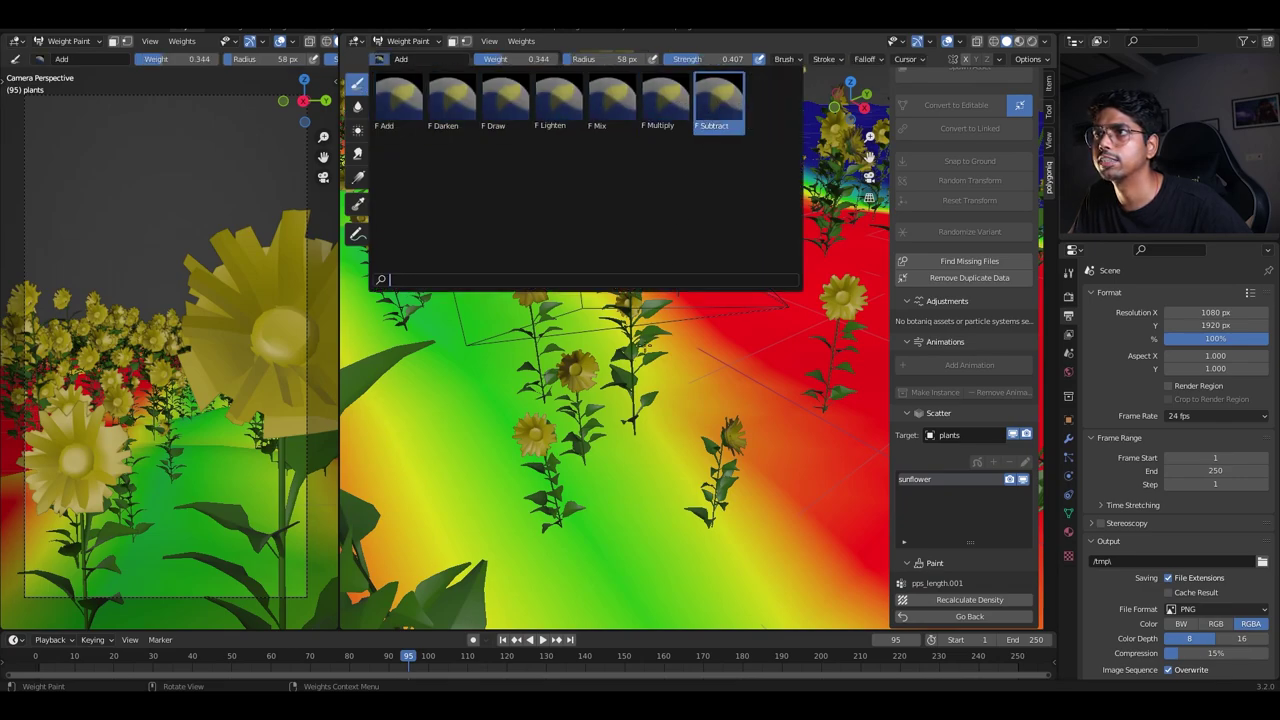
left_click(718, 101)
left_click_drag(627, 411, 610, 367)
Check the flowers through the animation to frame 199, return to Object Mode with recalculated density, and save the file.
left_click_drag(446, 660, 677, 660)
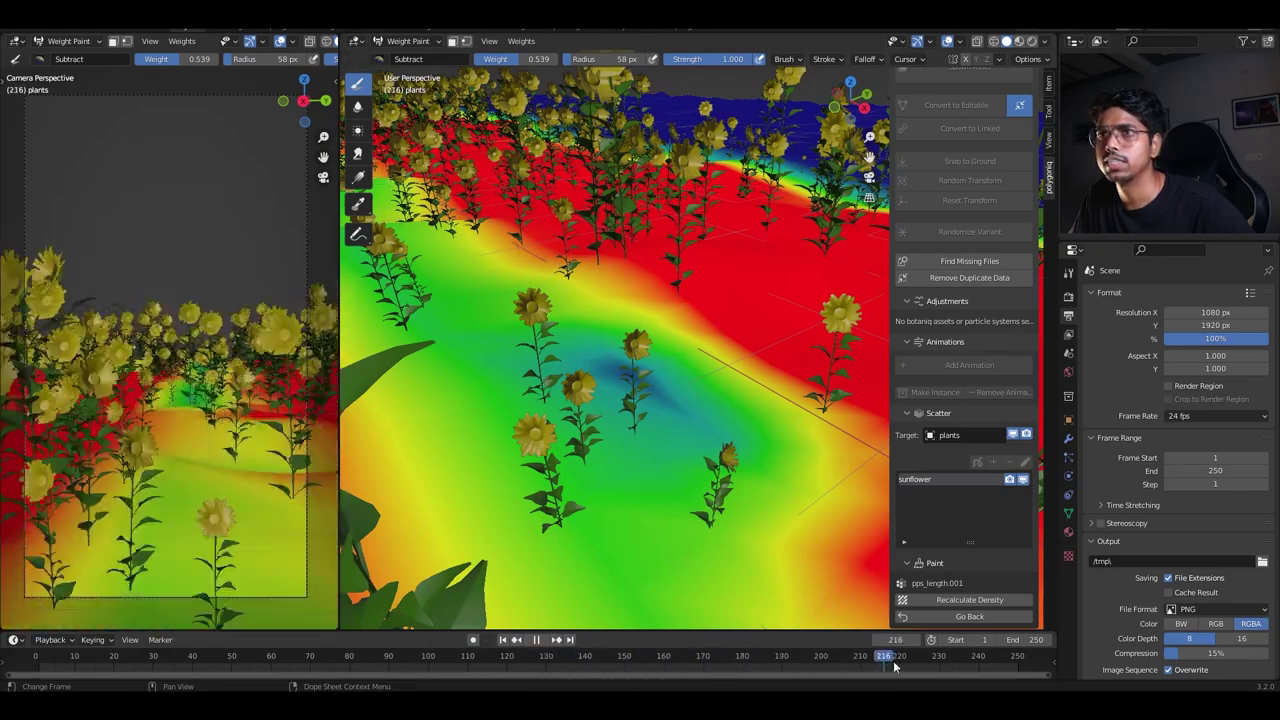
left_click_drag(894, 666, 817, 655)
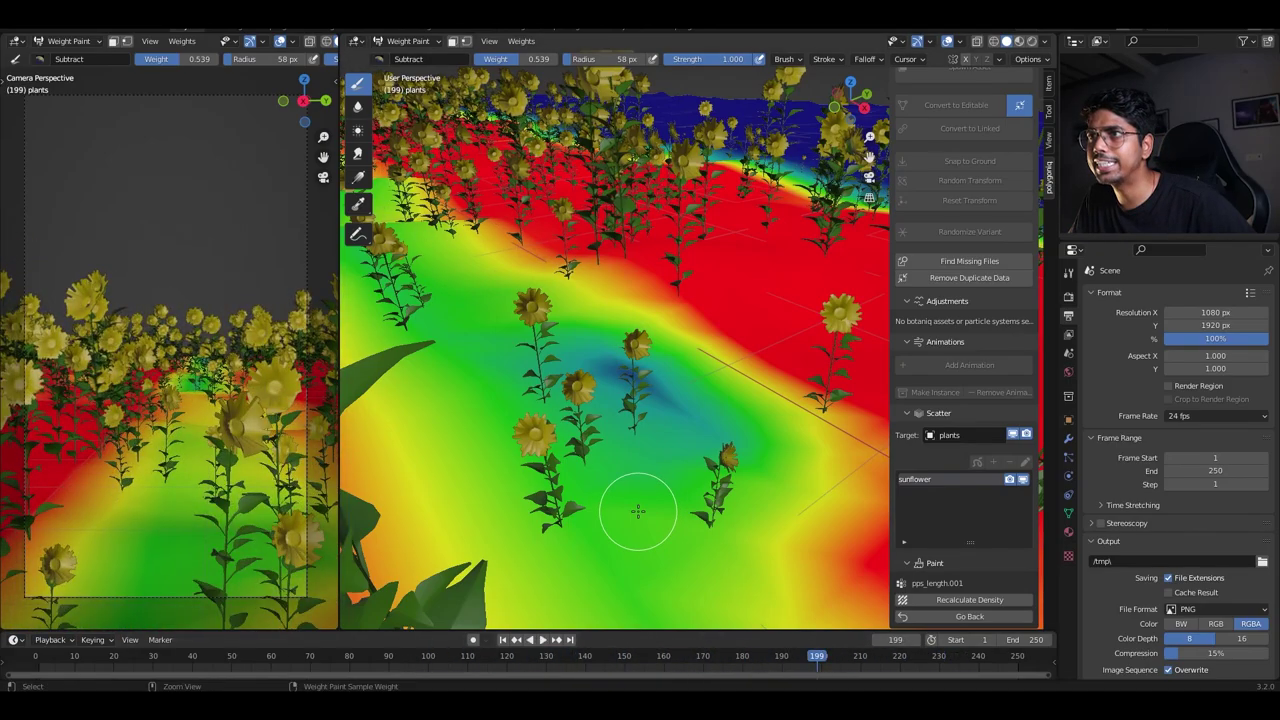
key("ctrl+s")
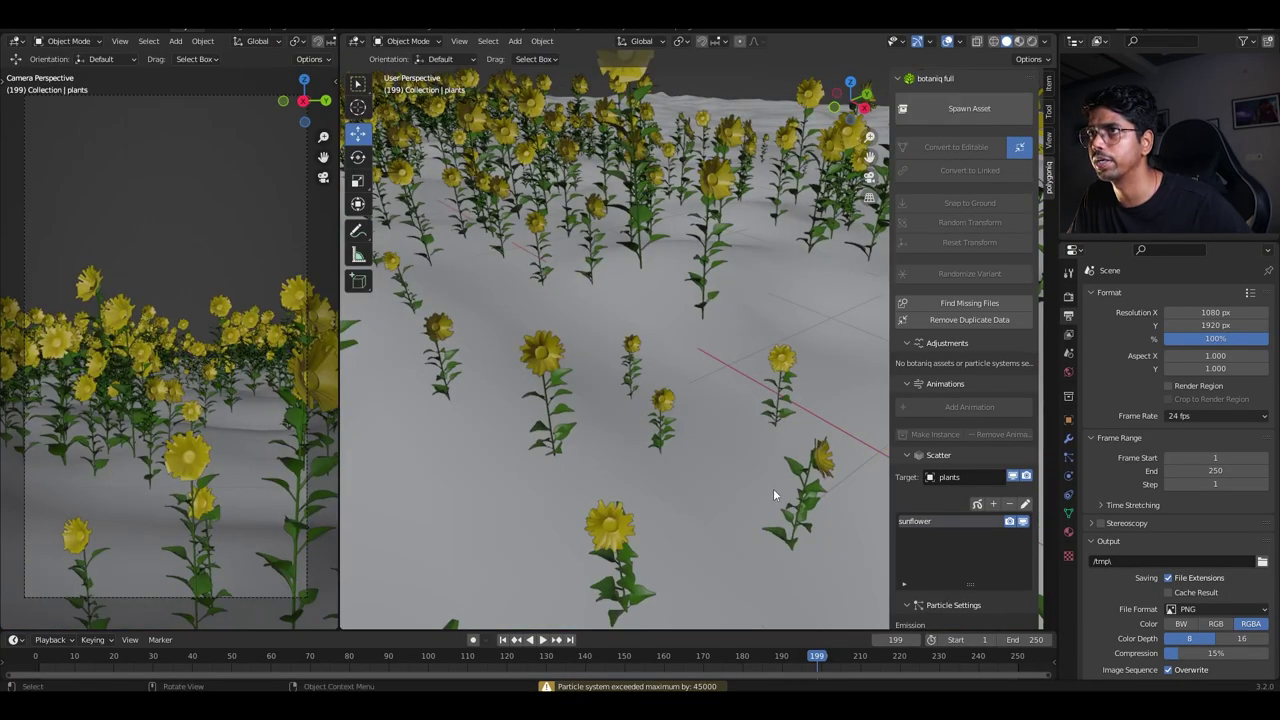
scroll(773, 488, "down", 3)
scroll(276, 42, "down", 4)
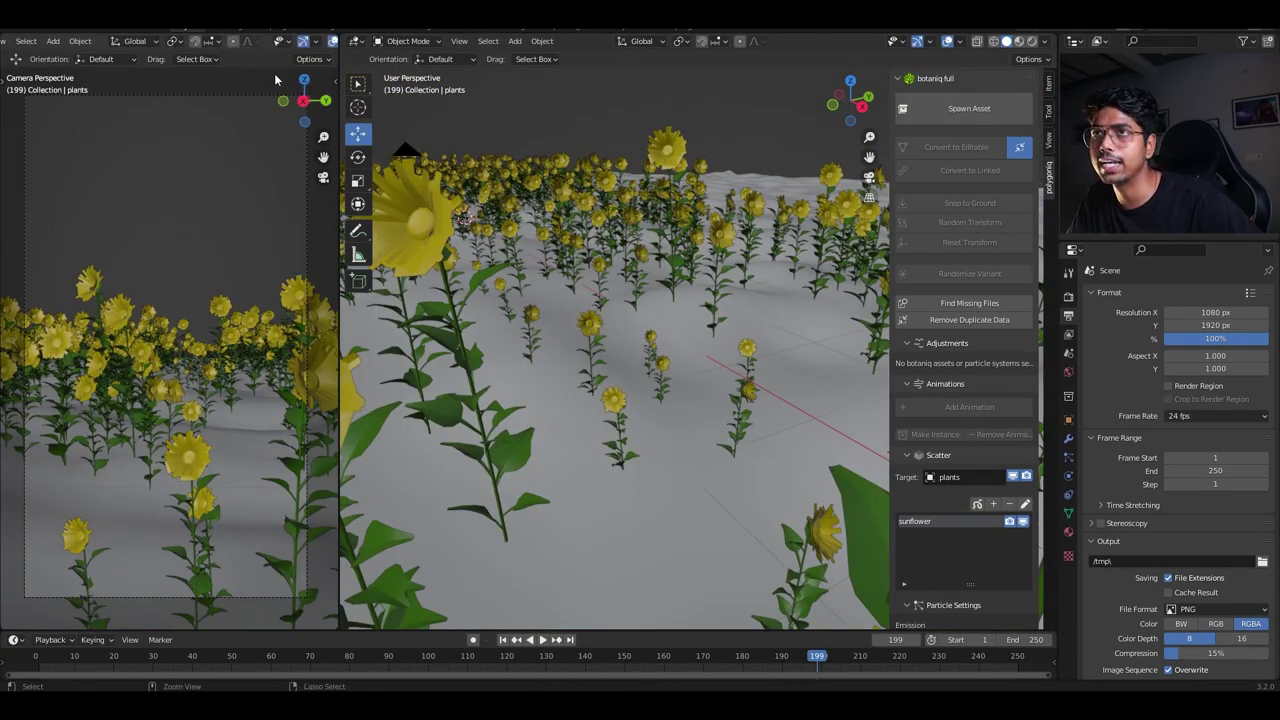
key("ctrl+s")
Switch the camera view to rendered shading and set the render engine to Cycles with GPU Compute.
scroll(312, 44, "down", 3)
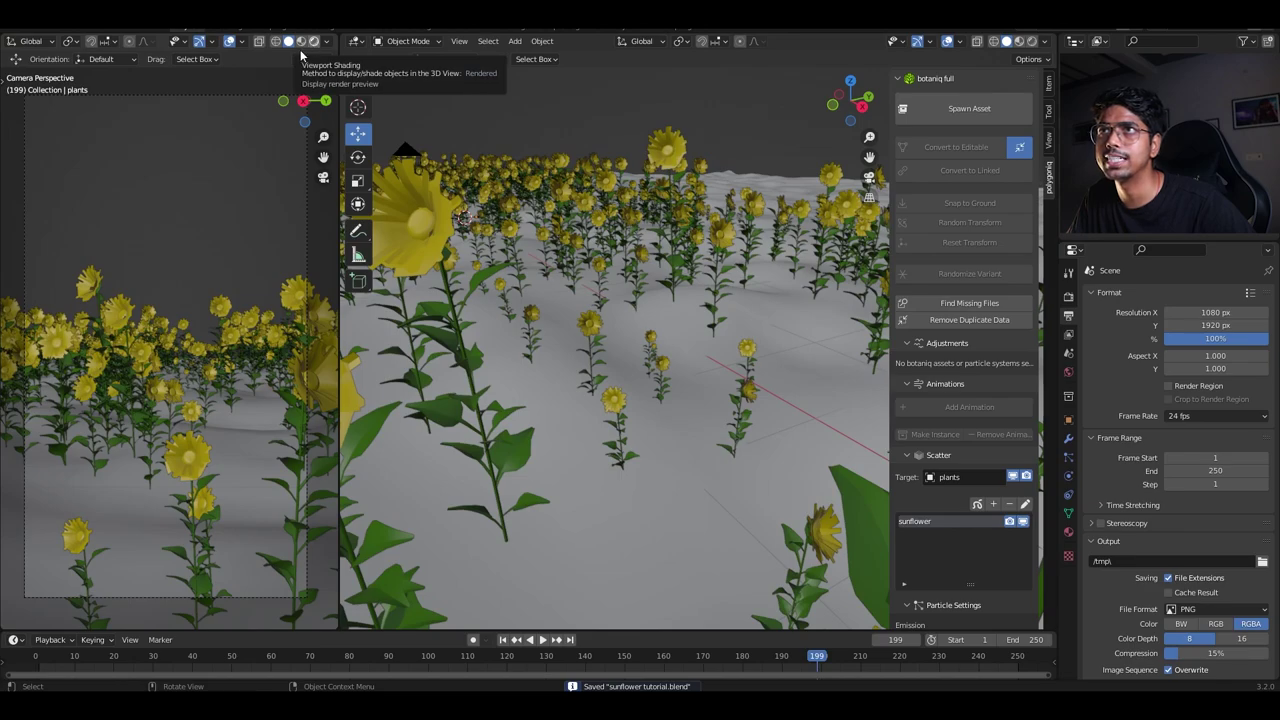
left_click(1068, 296)
left_click(1190, 295)
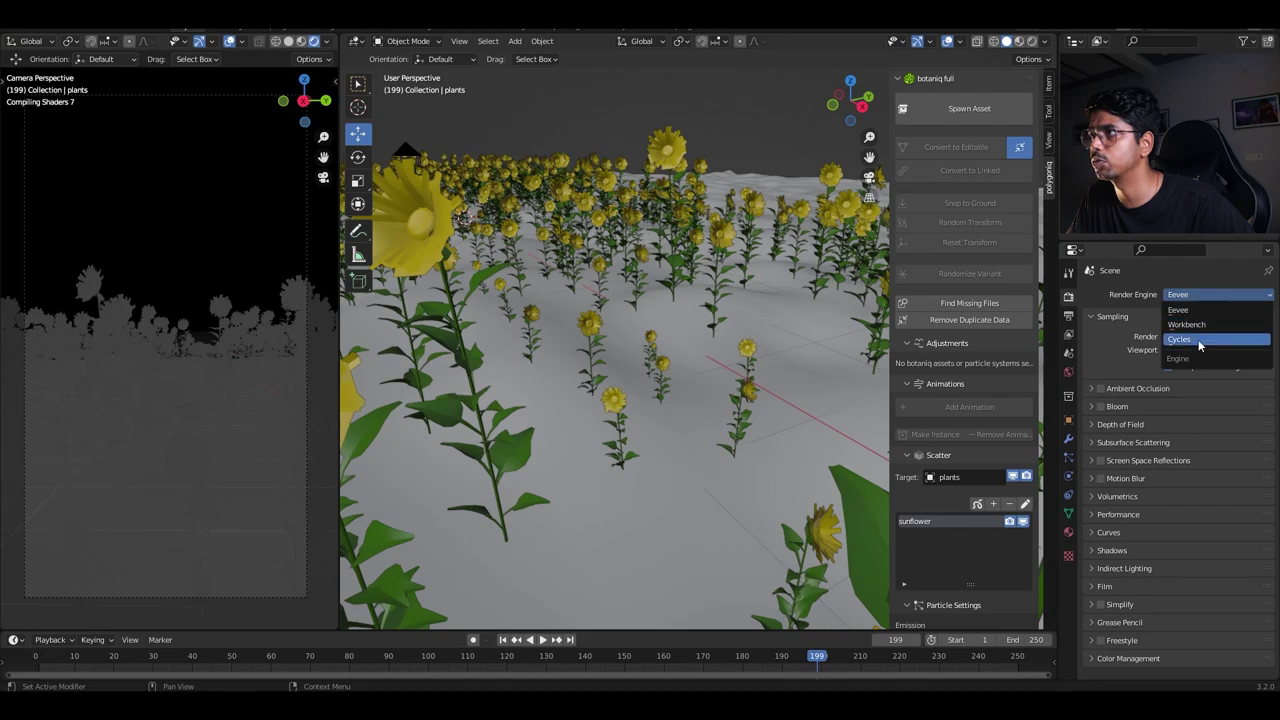
left_click(1200, 340)
left_click(1205, 328)
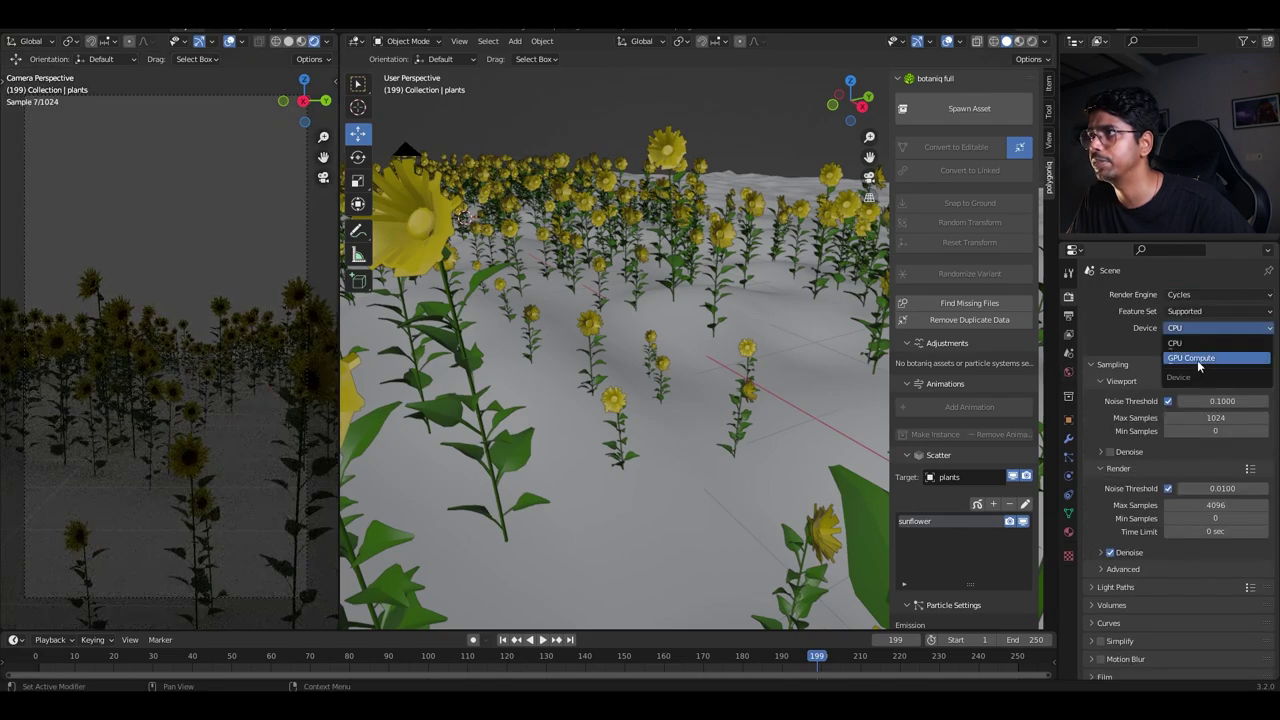
Give the world background an Environment Texture using spruit_sunrise_4k.hdr from the sunset_morning folder of the HDRI library.
left_click(1068, 373)
left_click(1164, 378)
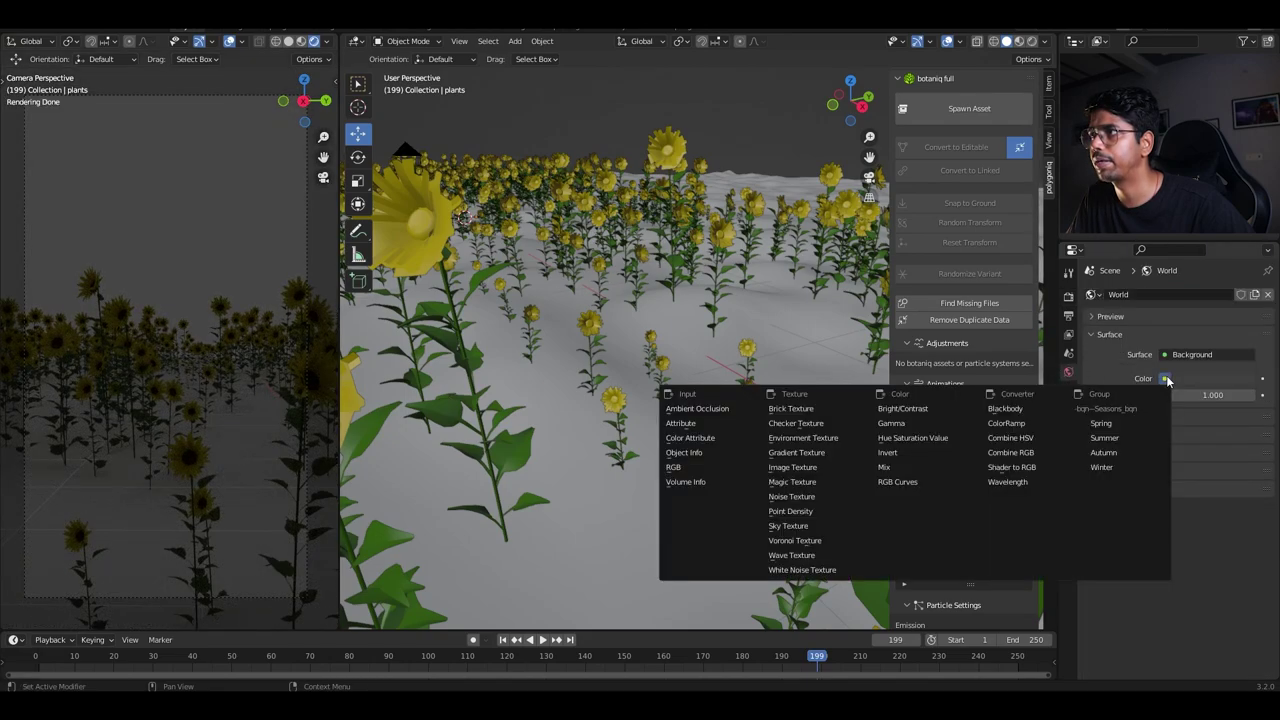
left_click(799, 439)
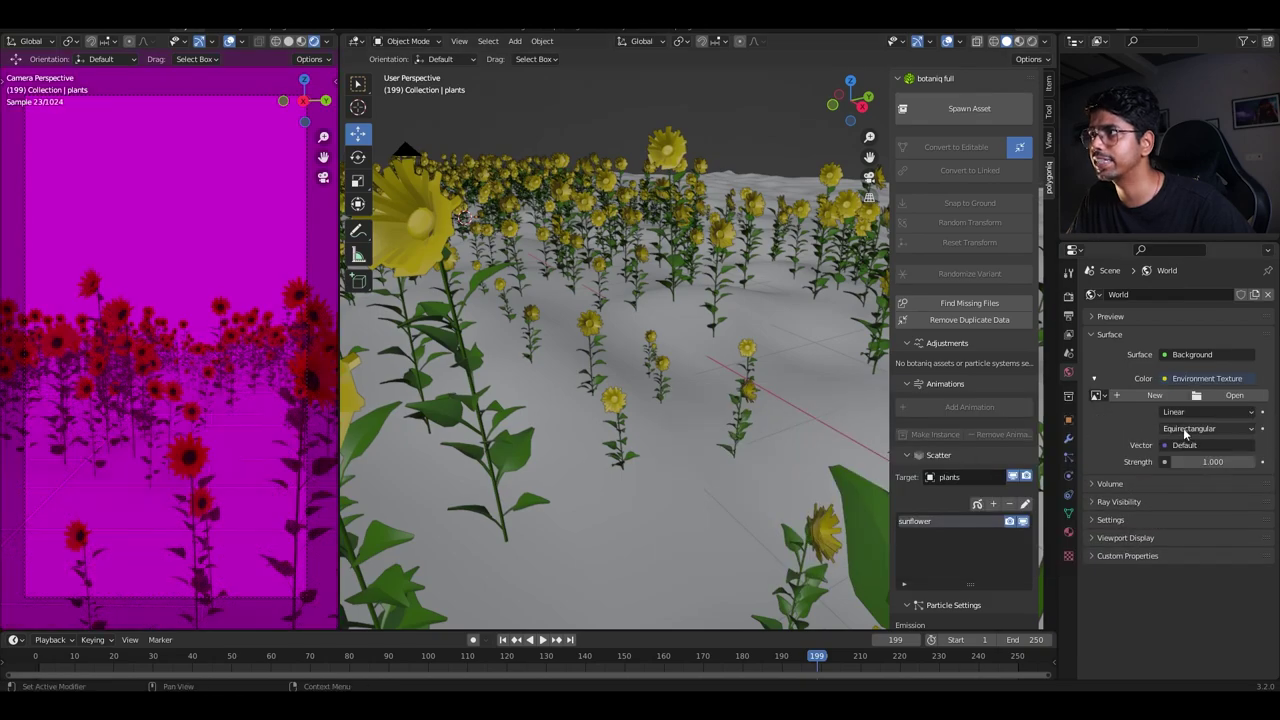
left_click(1232, 398)
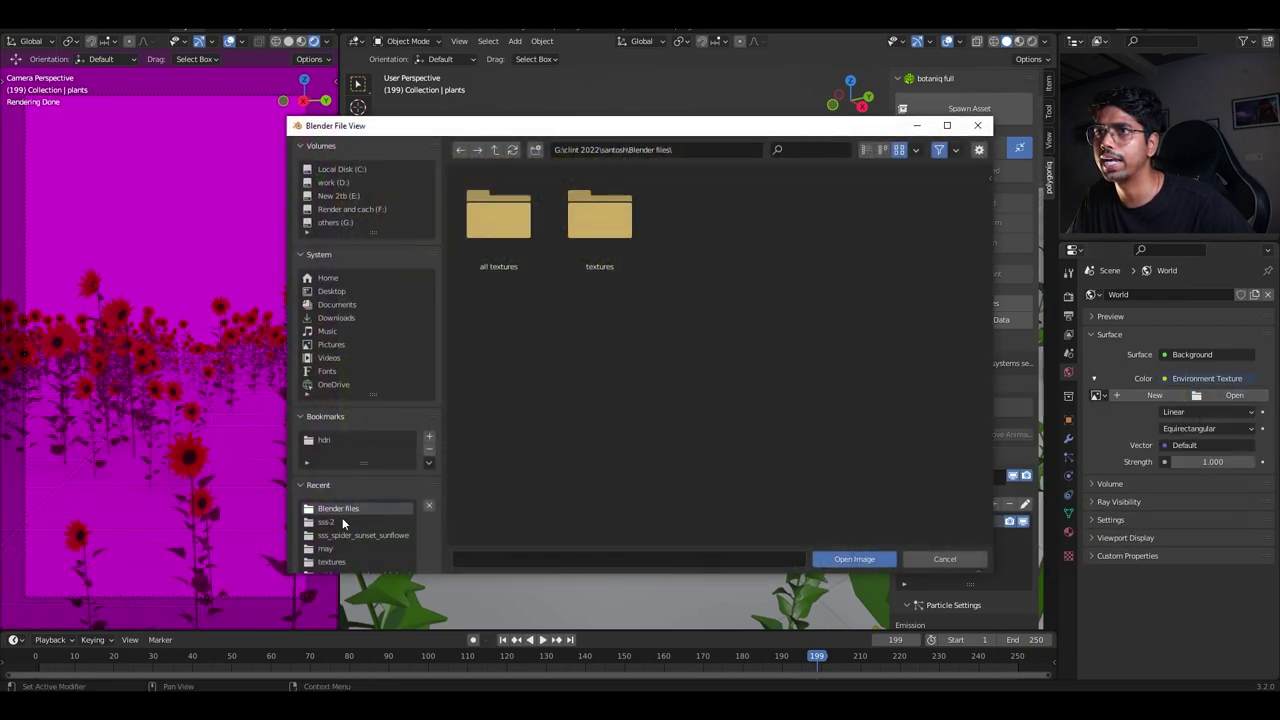
left_click(323, 440)
left_click(585, 255)
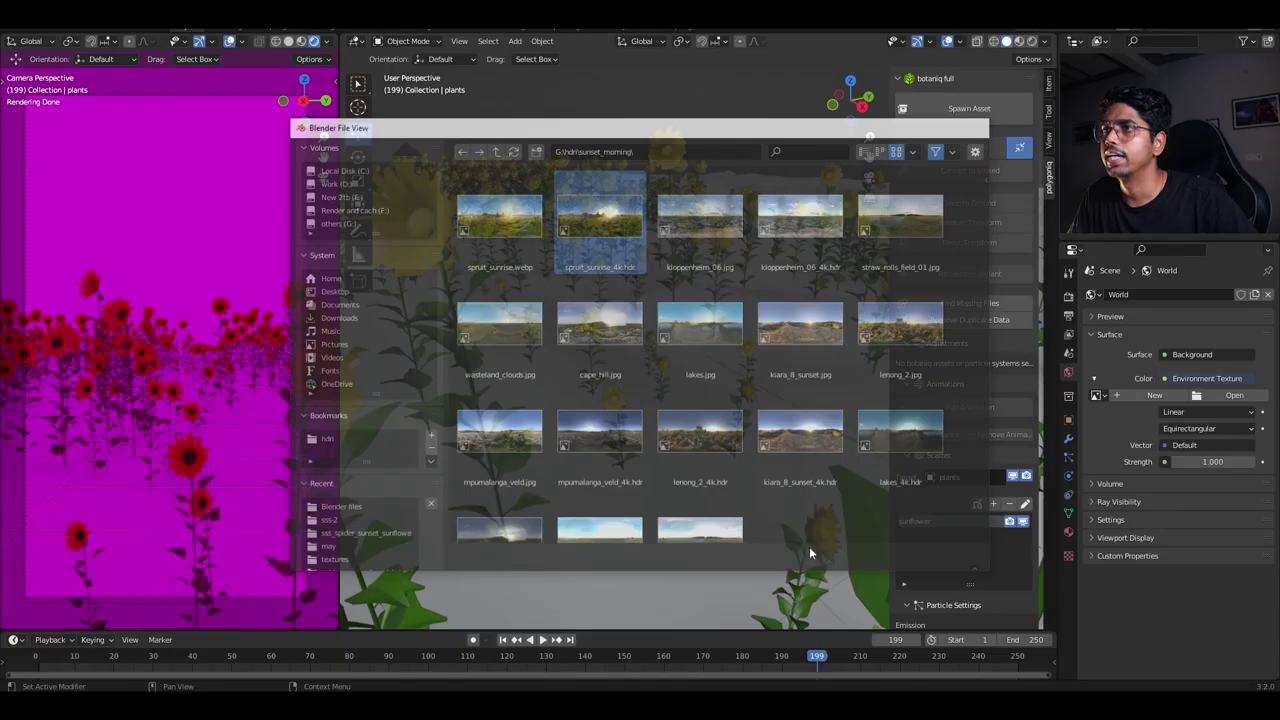
left_click(809, 546)
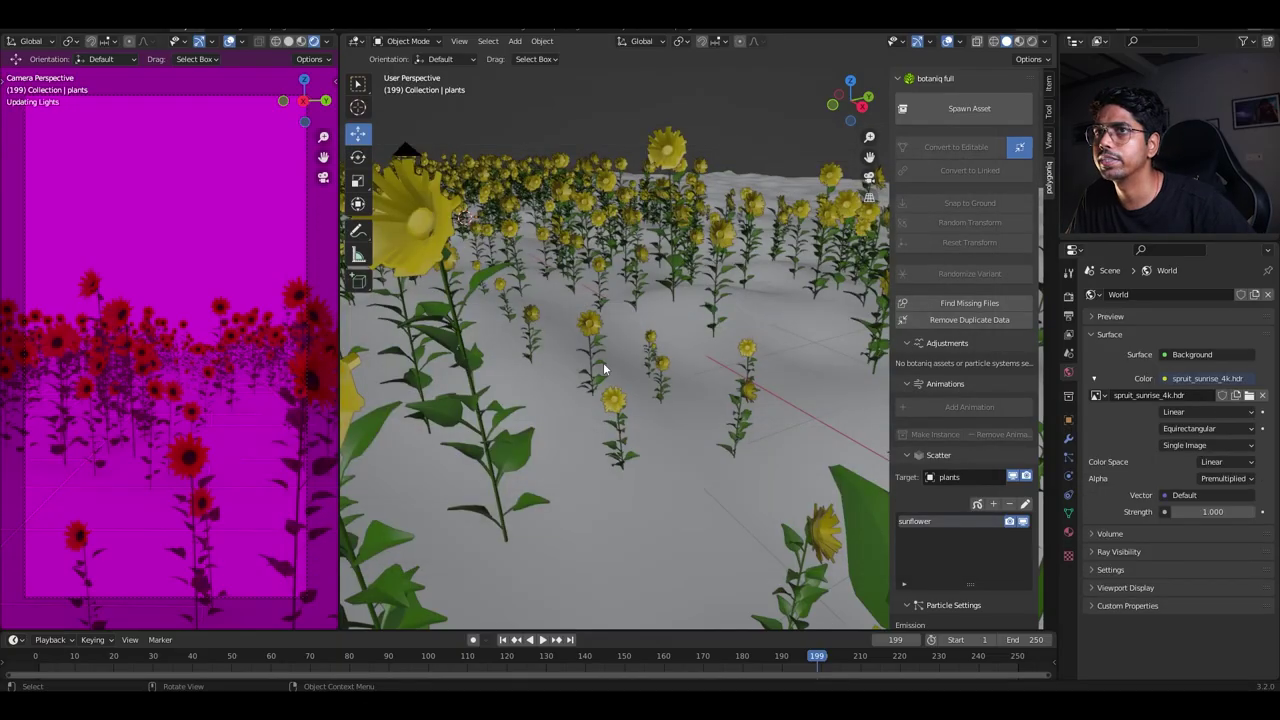
Turn the large 3D viewport into a Shader Editor showing the World node tree.
left_click(391, 44)
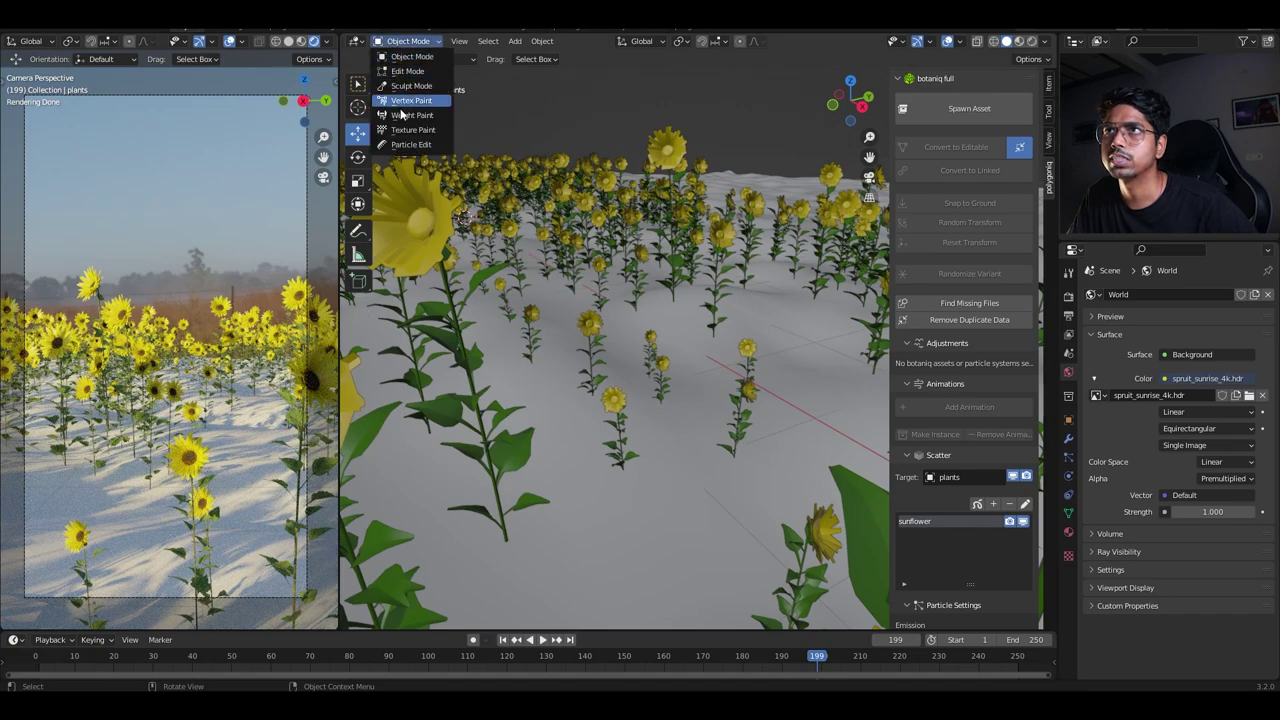
left_click(354, 42)
left_click(390, 170)
left_click(394, 44)
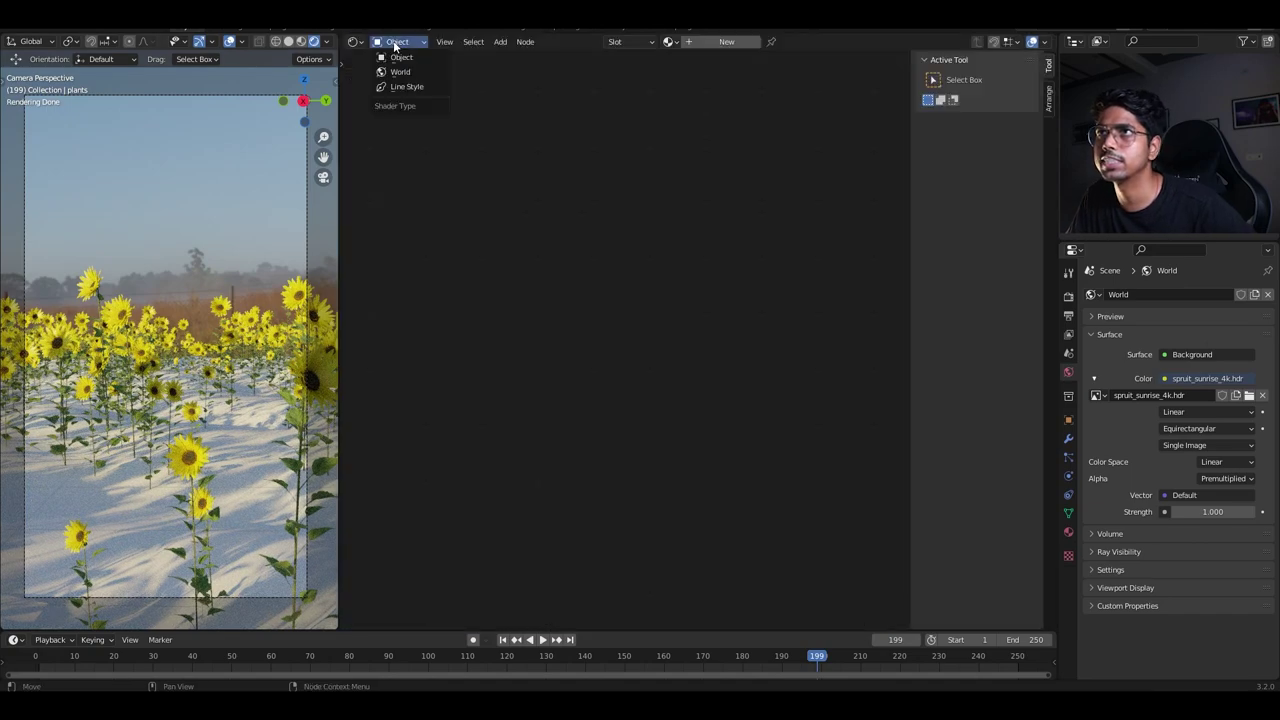
left_click(401, 73)
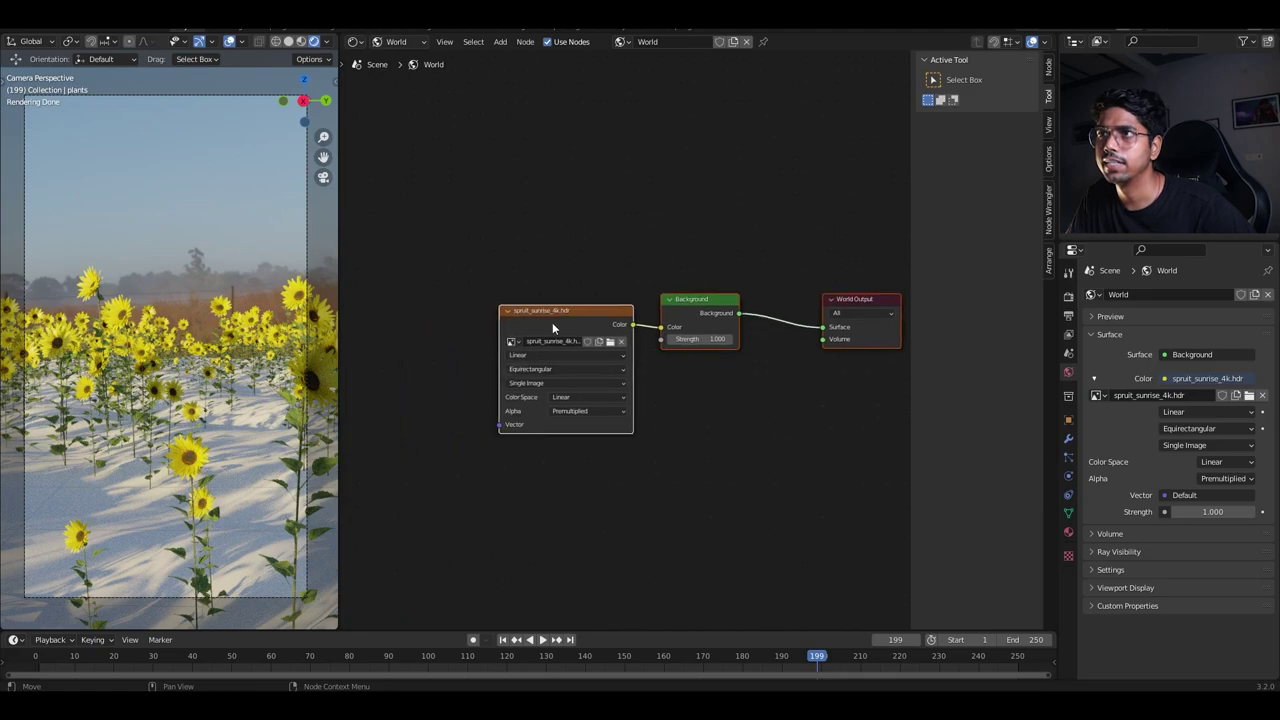
Add Texture Coordinate and Mapping nodes to the spruit_sunrise_4k.hdr environment texture and space them apart from it.
middle_click_drag(541, 314, 572, 314)
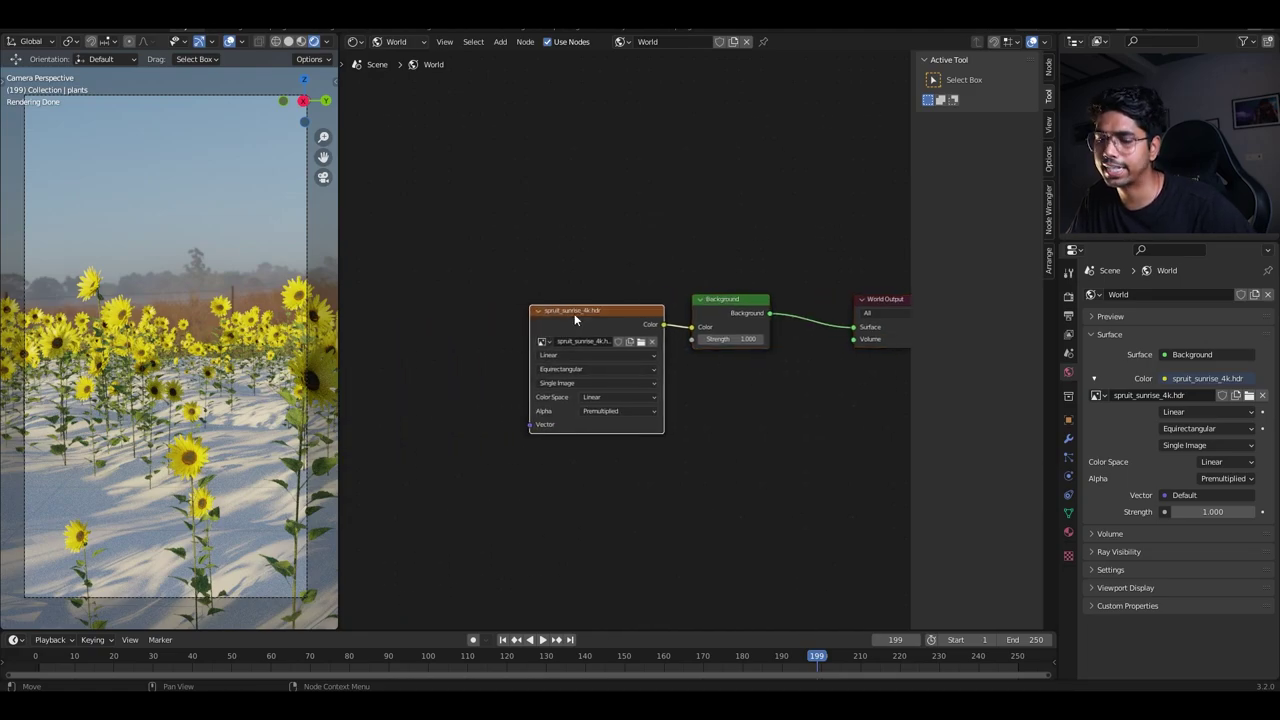
key("ctrl+t")
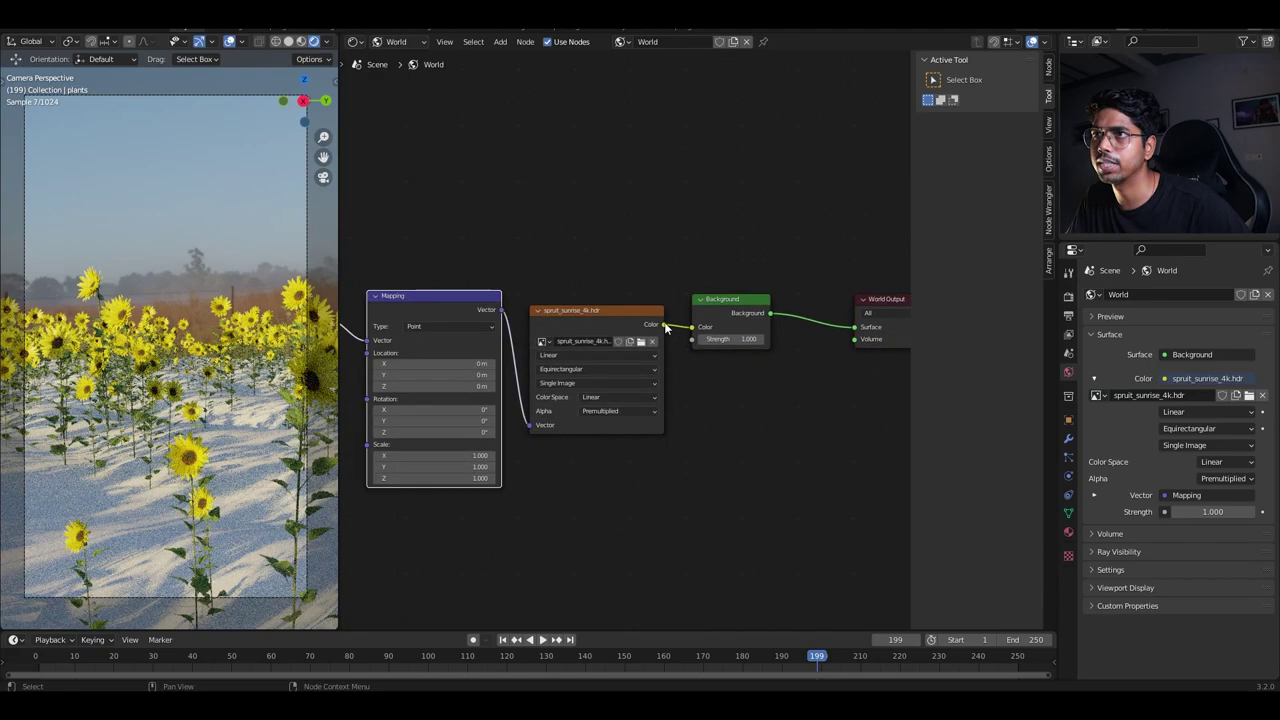
scroll(549, 320, "down", 2)
middle_click_drag(370, 277, 504, 284)
left_click_drag(452, 268, 684, 498)
left_click_drag(590, 323, 550, 315)
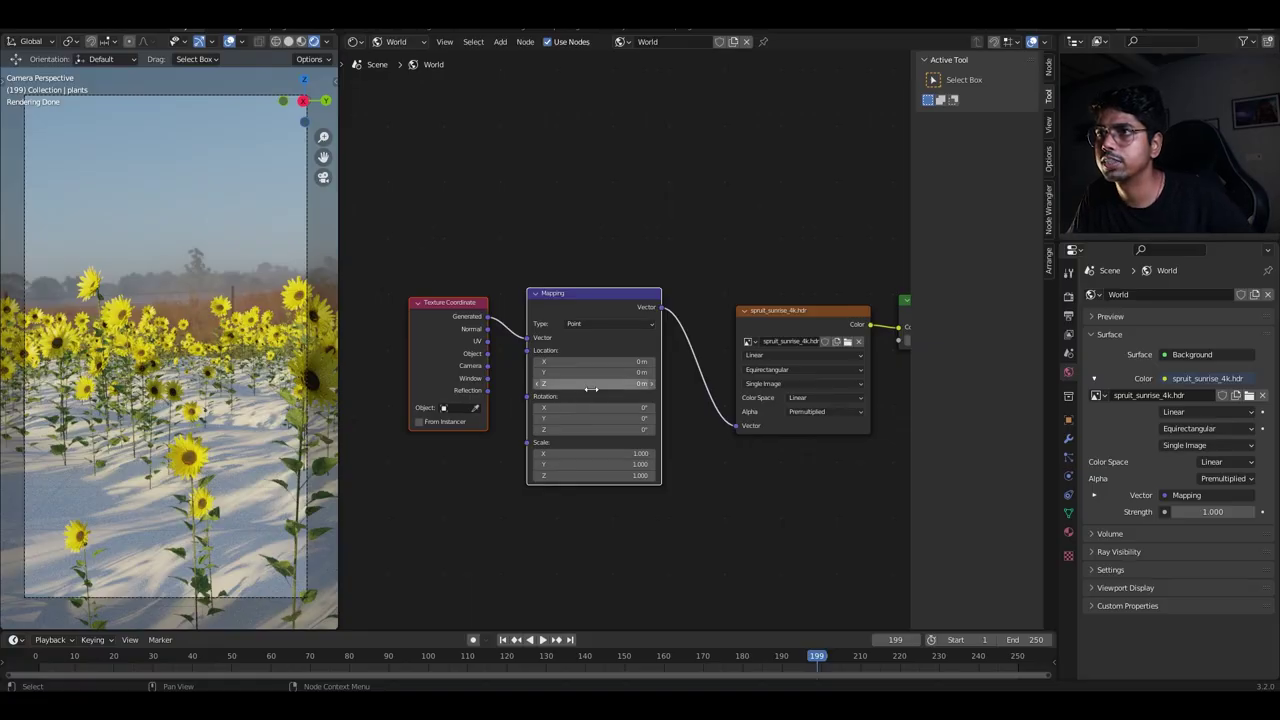
Set the Mapping node's Z rotation to 145° and Z location to 0.06 m, and check the lighting through the animation to frame 5.
left_click_drag(593, 429, 738, 429)
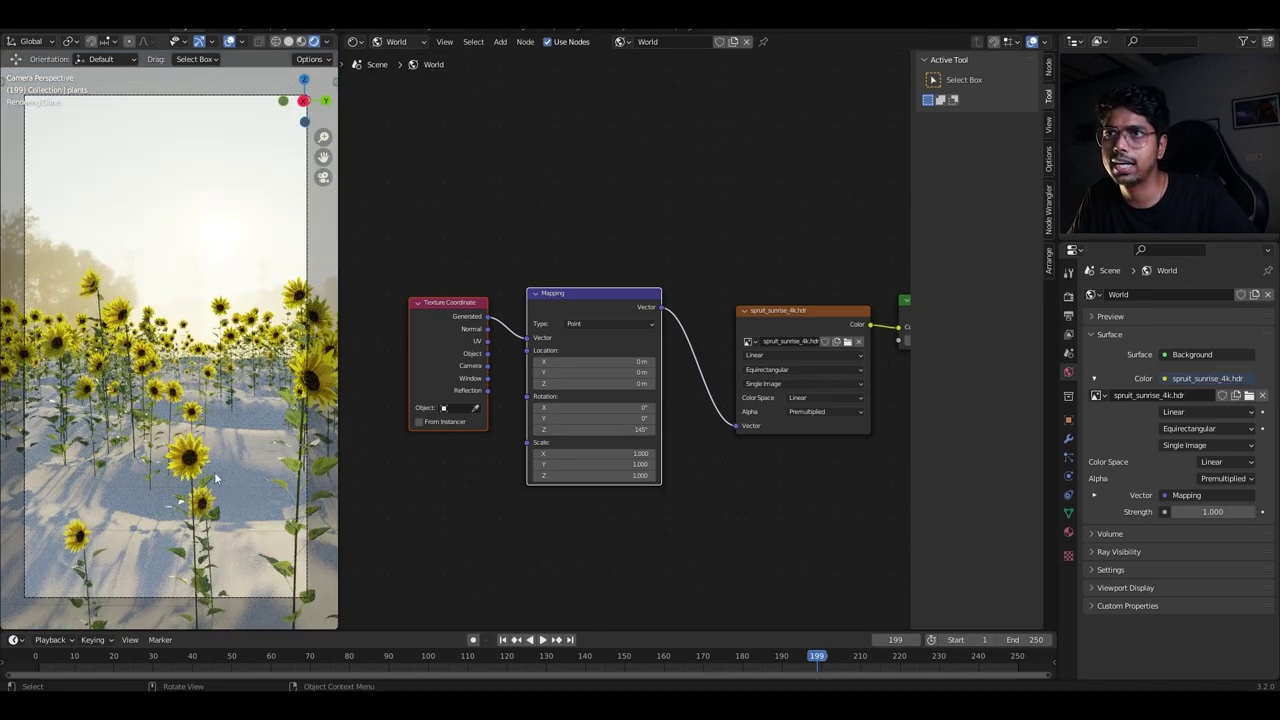
mouse_move(641, 384)
left_mouse_down()
mouse_move(690, 384)
mouse_move(646, 384)
mouse_move(660, 384)
left_mouse_up()
key("space")
left_click_drag(352, 655, 55, 655)
key("space")
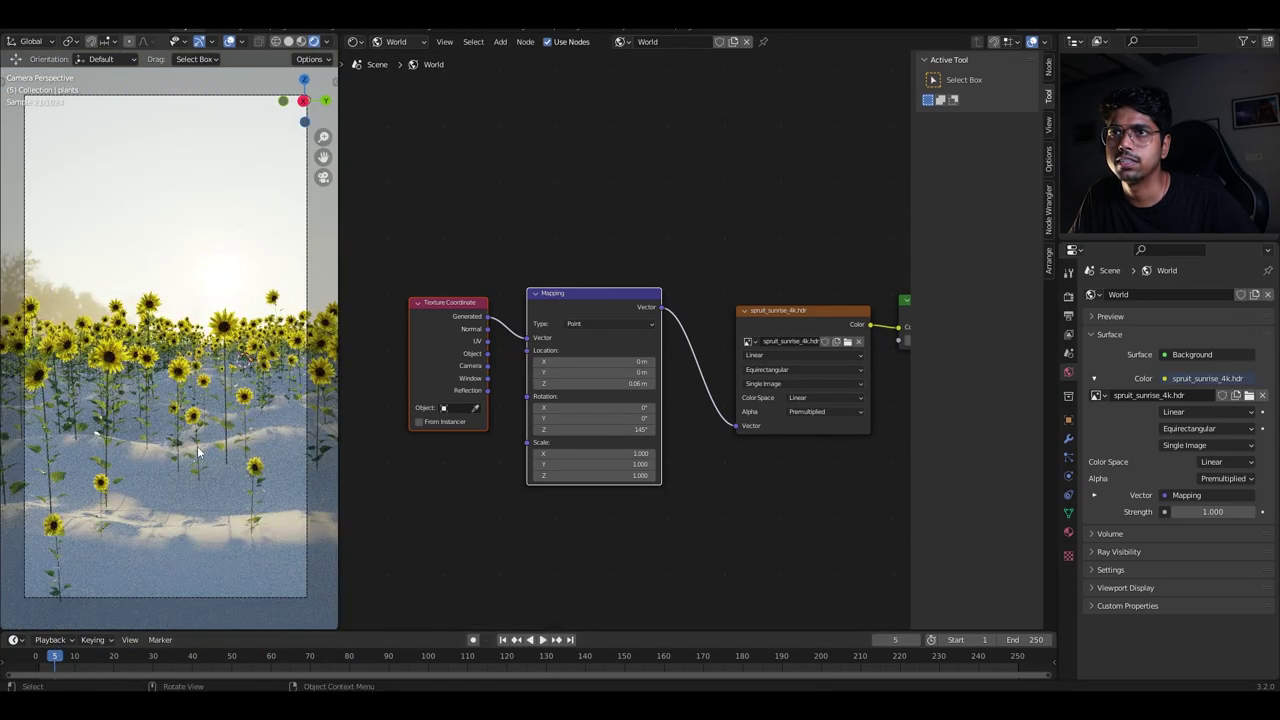
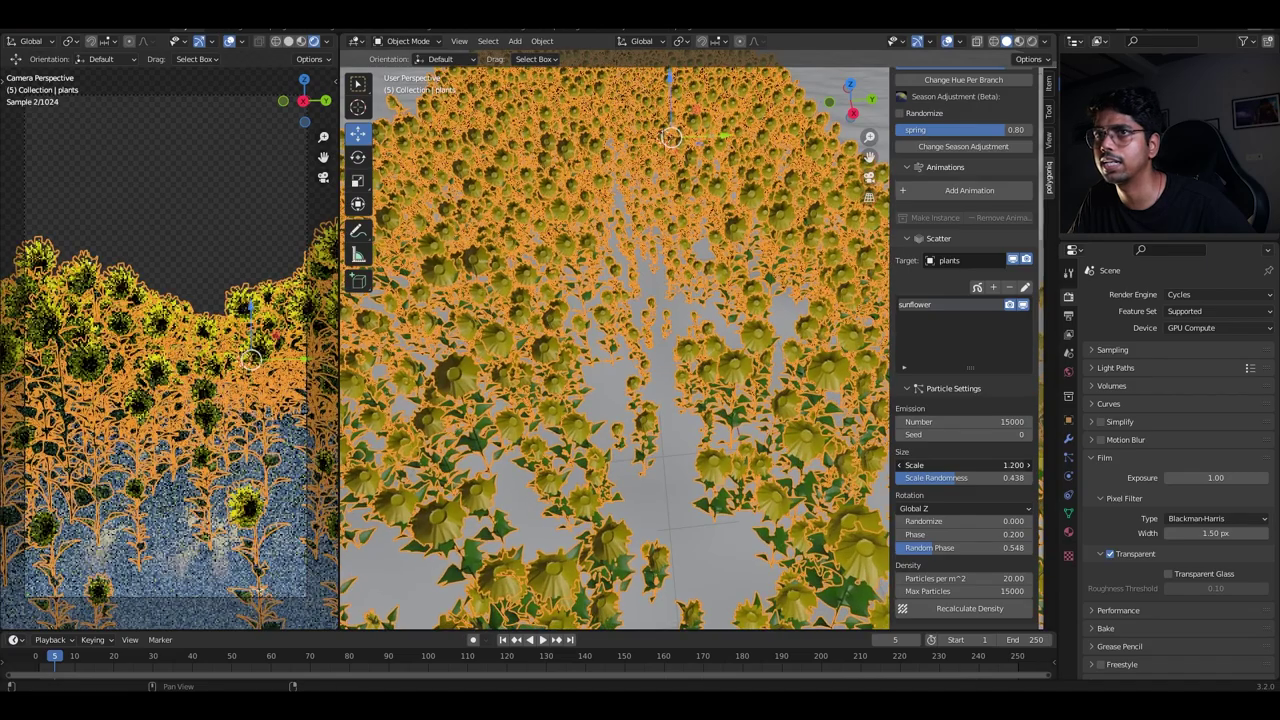
Check the flowers at frame 184, set the sunflower scatter's scale to 1.150, and save the file.
left_click(246, 212)
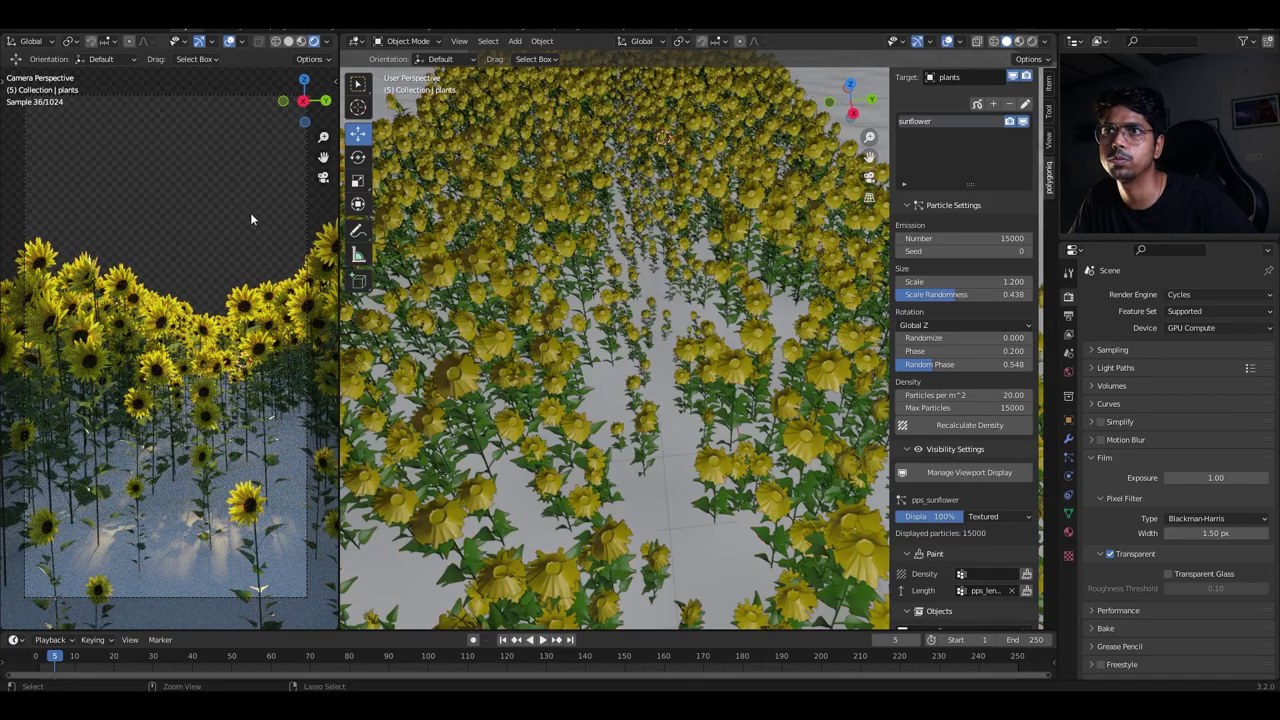
key("ctrl+s")
left_click_drag(57, 655, 767, 658)
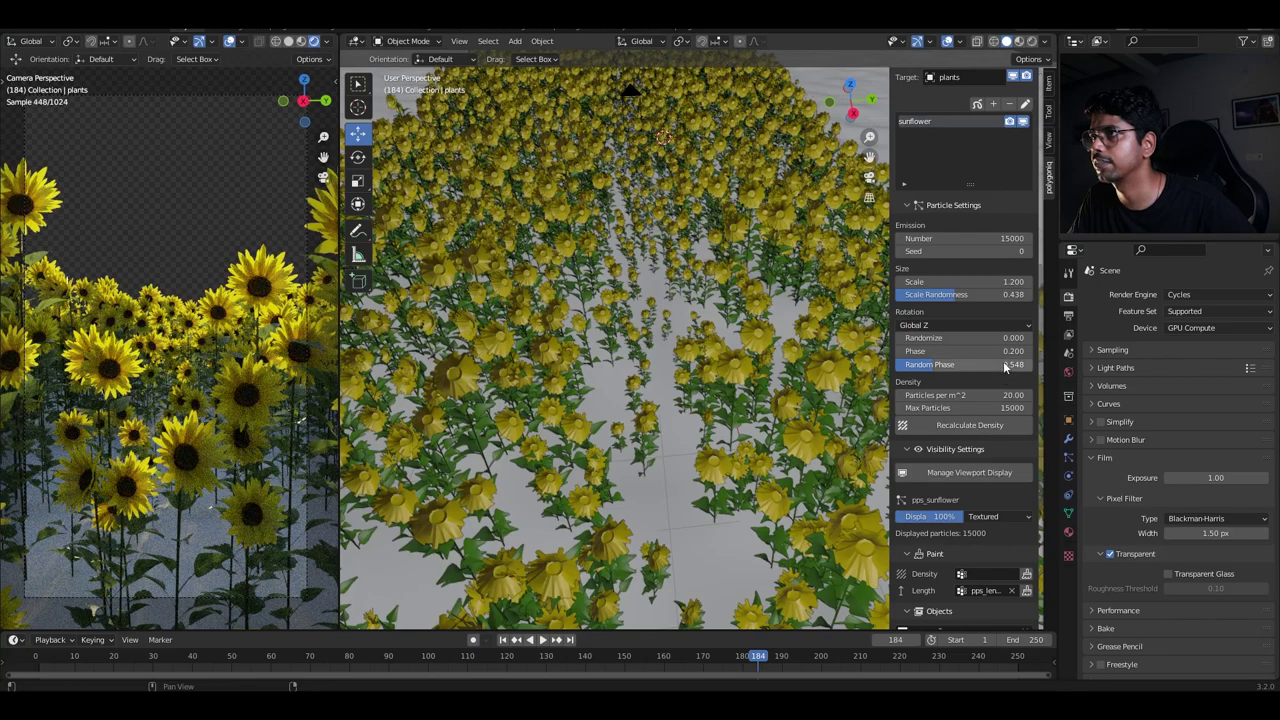
scroll(610, 484, "down", 3)
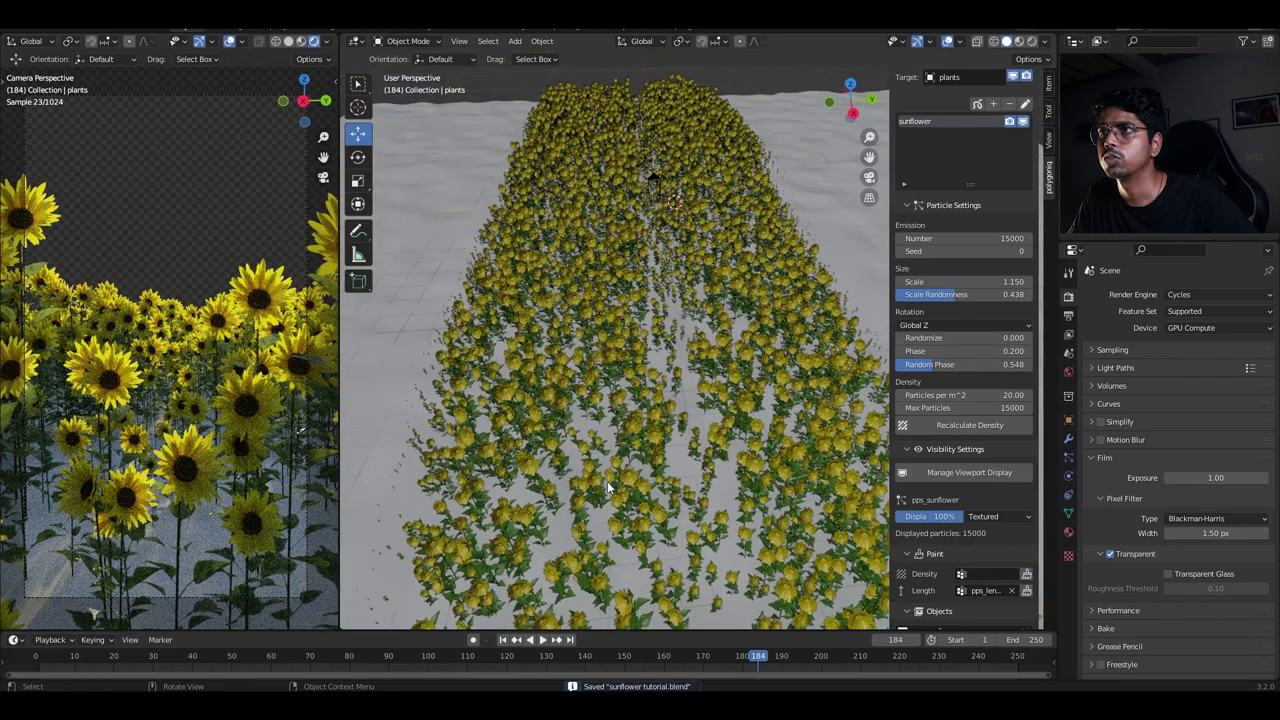
middle_click_drag(608, 470, 647, 433)
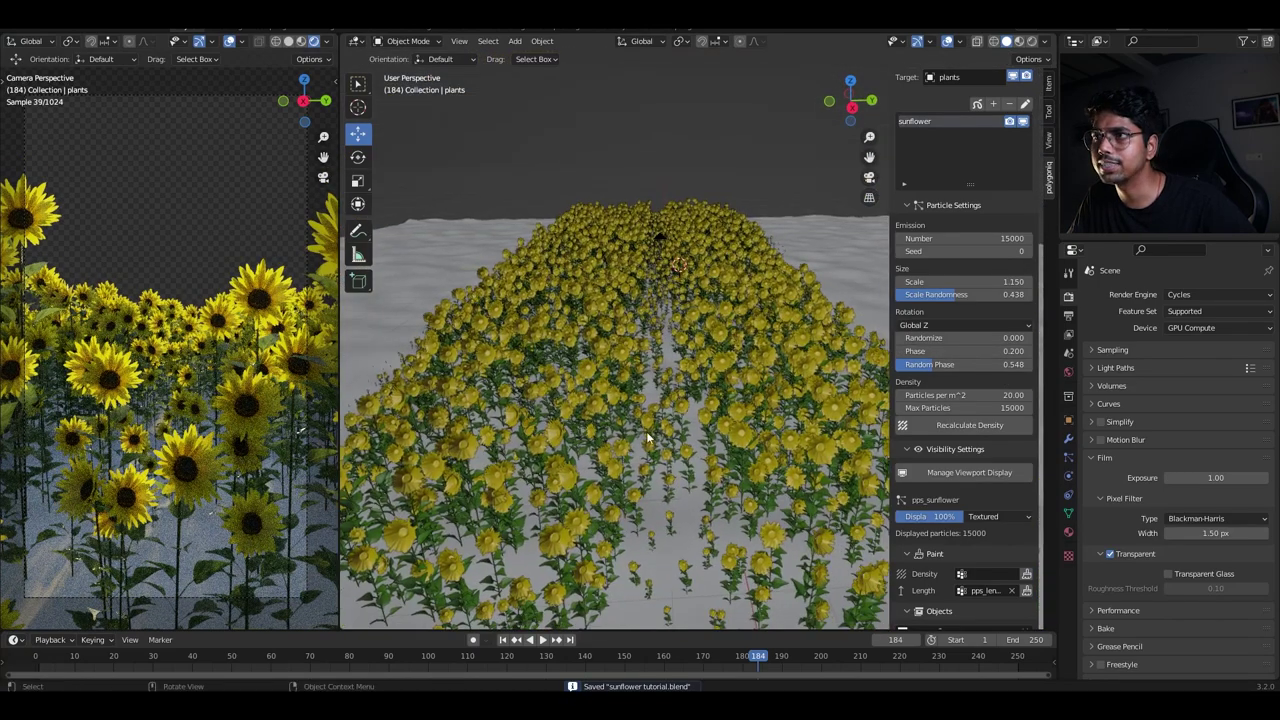
left_click(684, 533)
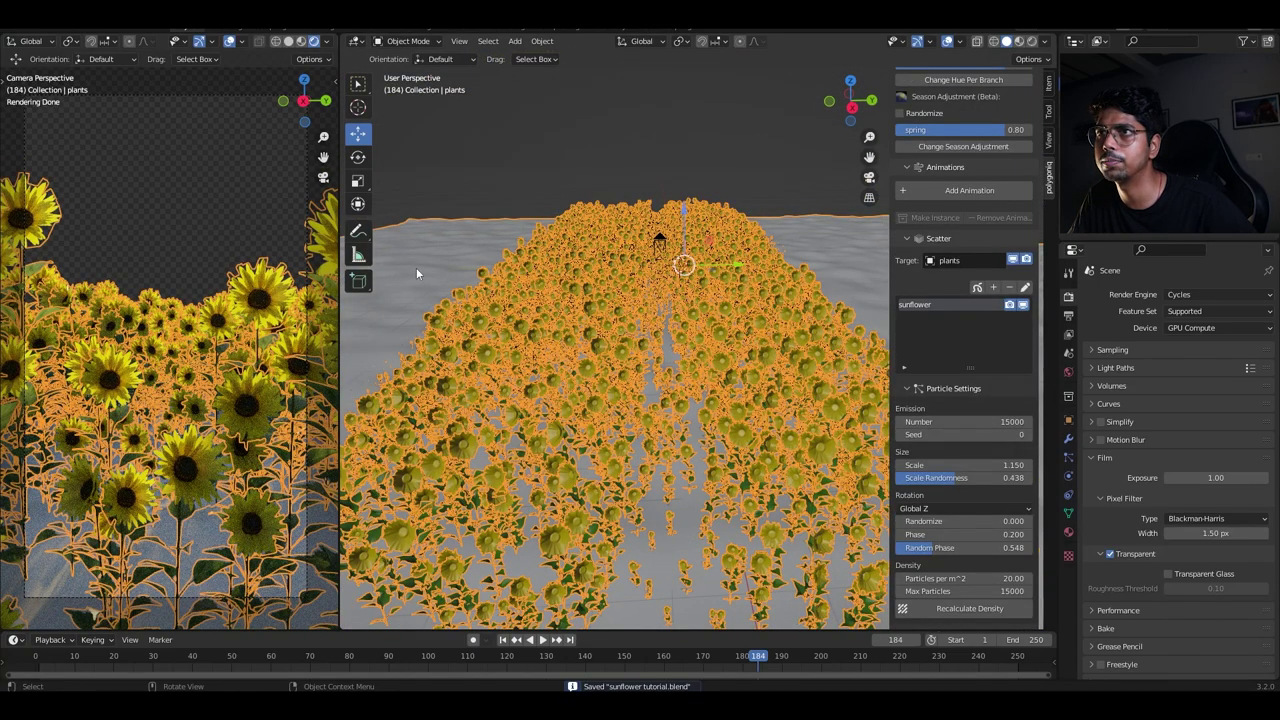
left_click(516, 154)
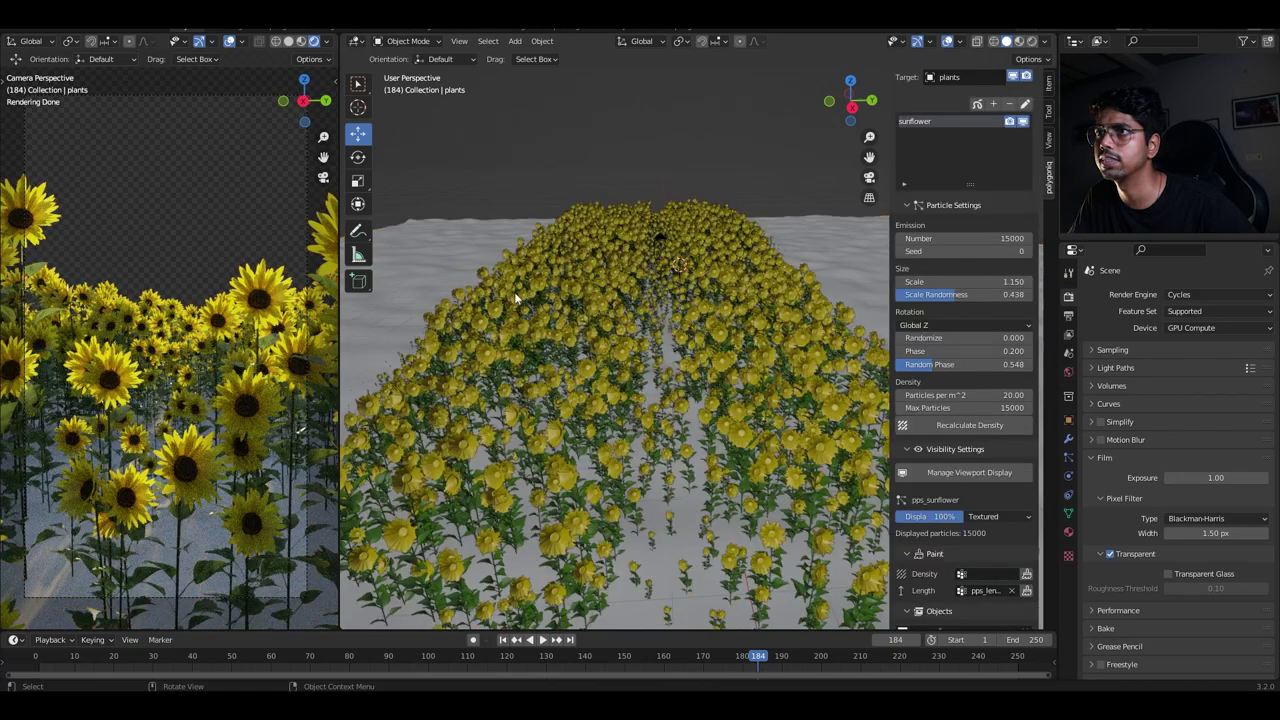
Scatter the Botaniq grass preset Basic (A) on the plants ground as a second particle system.
left_click(517, 294)
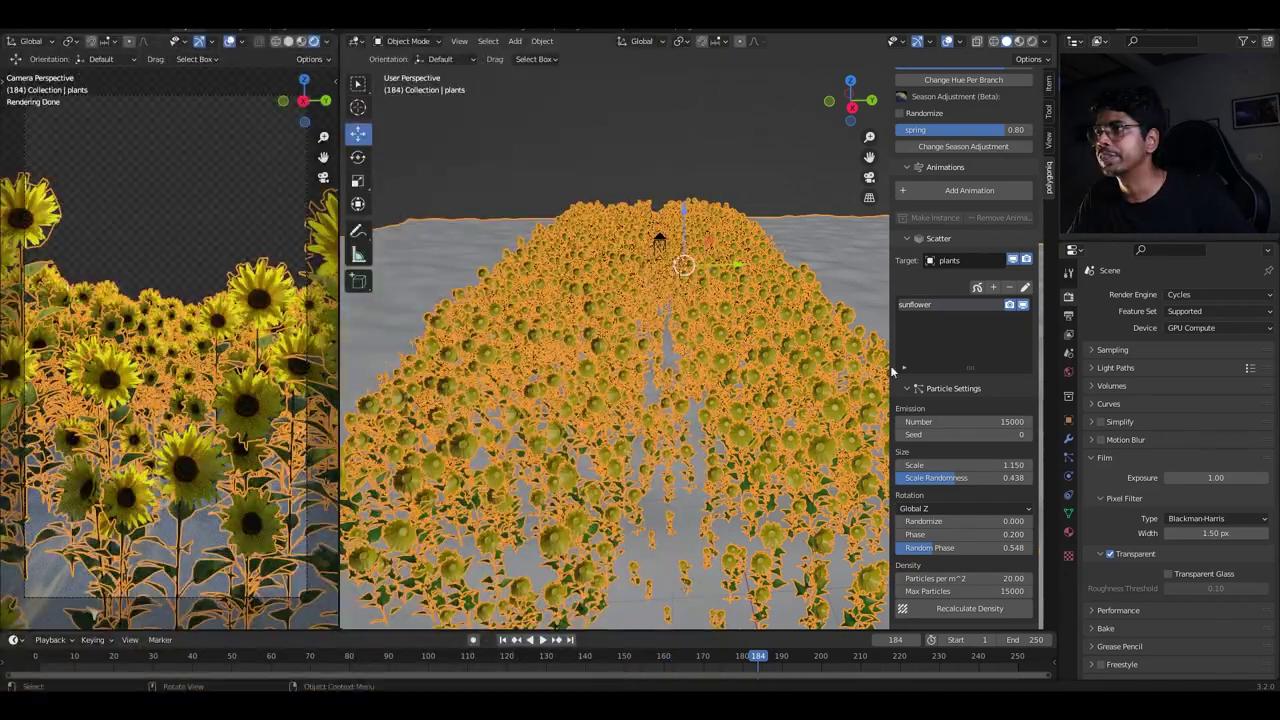
scroll(966, 341, "up", 4)
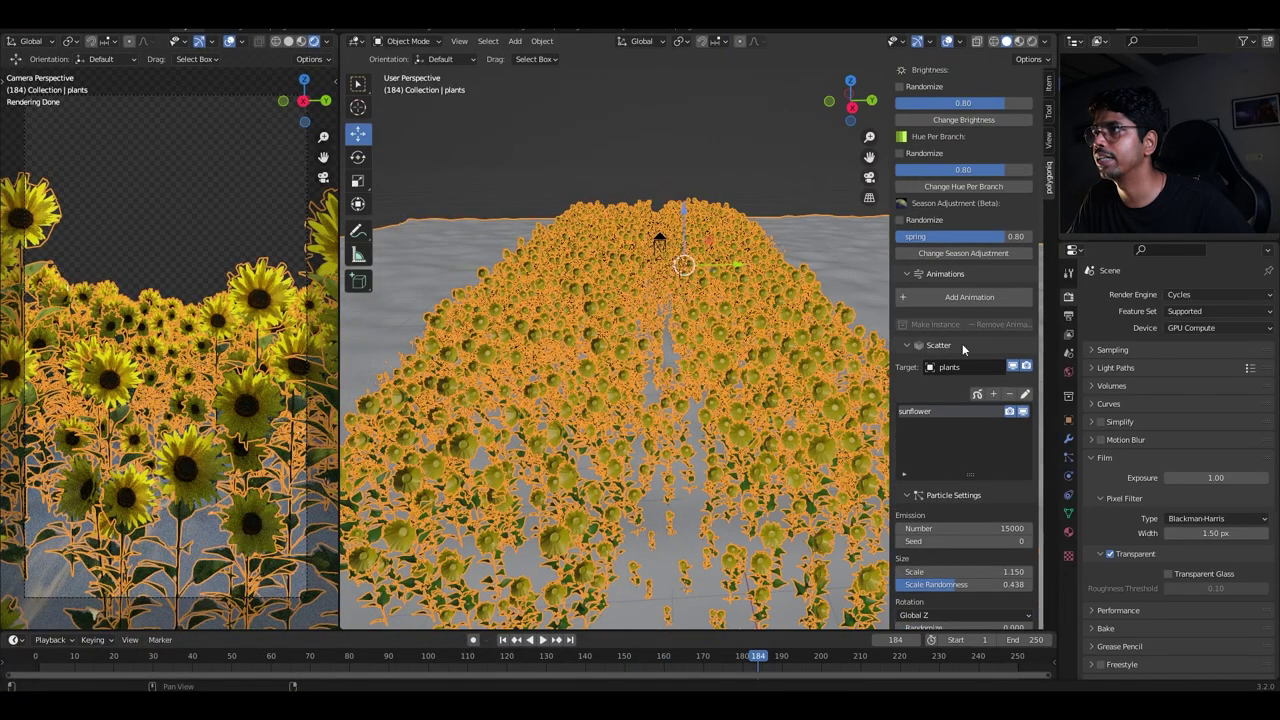
left_click(993, 395)
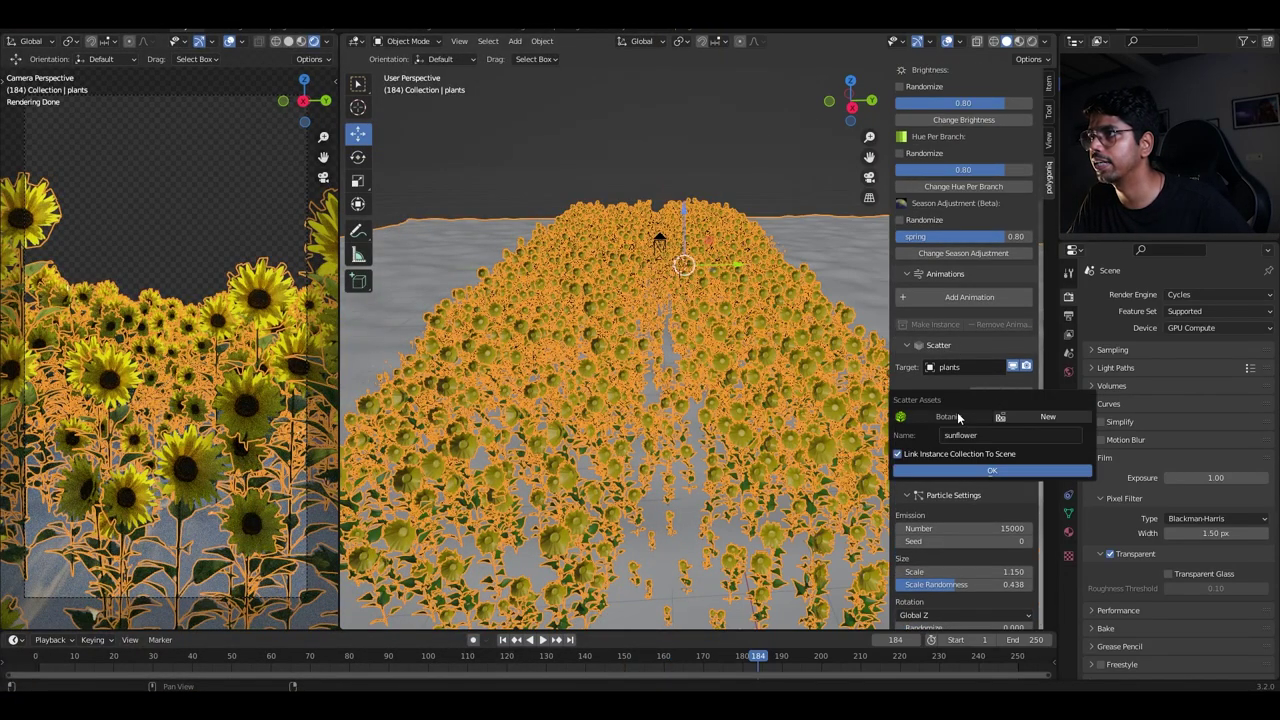
left_click(950, 415)
left_click(972, 466)
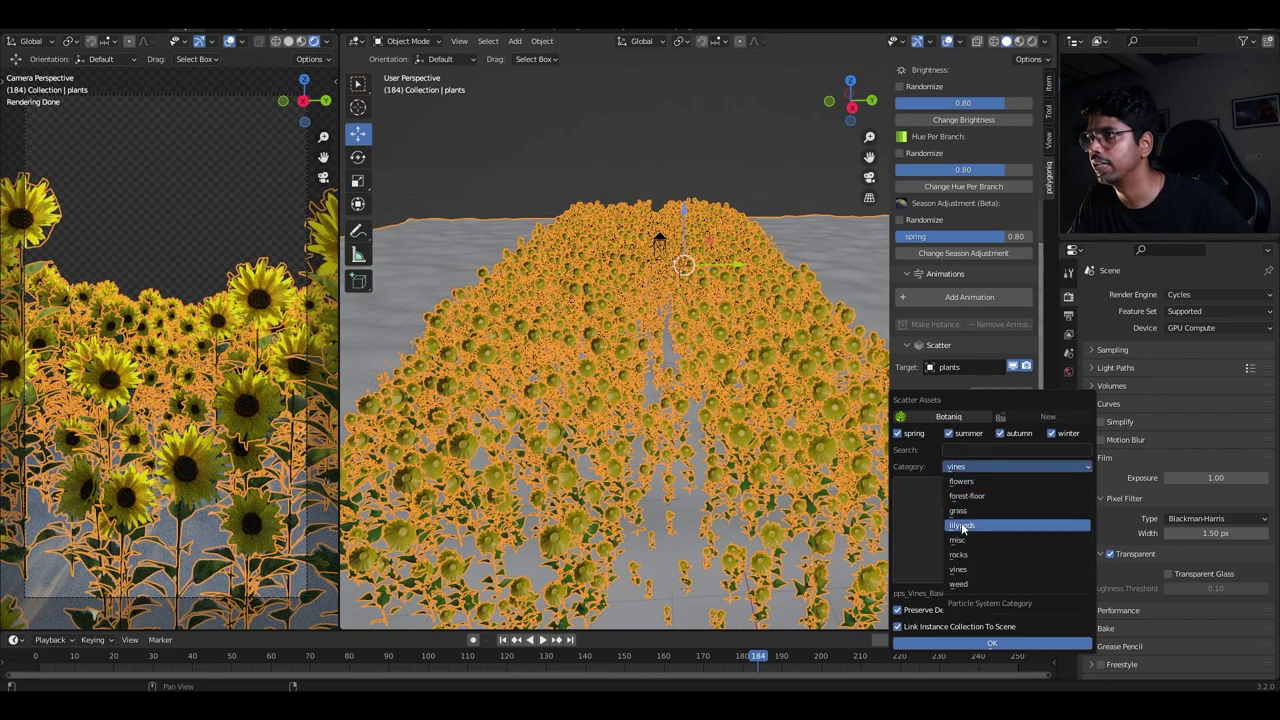
left_click(969, 508)
left_click(980, 518)
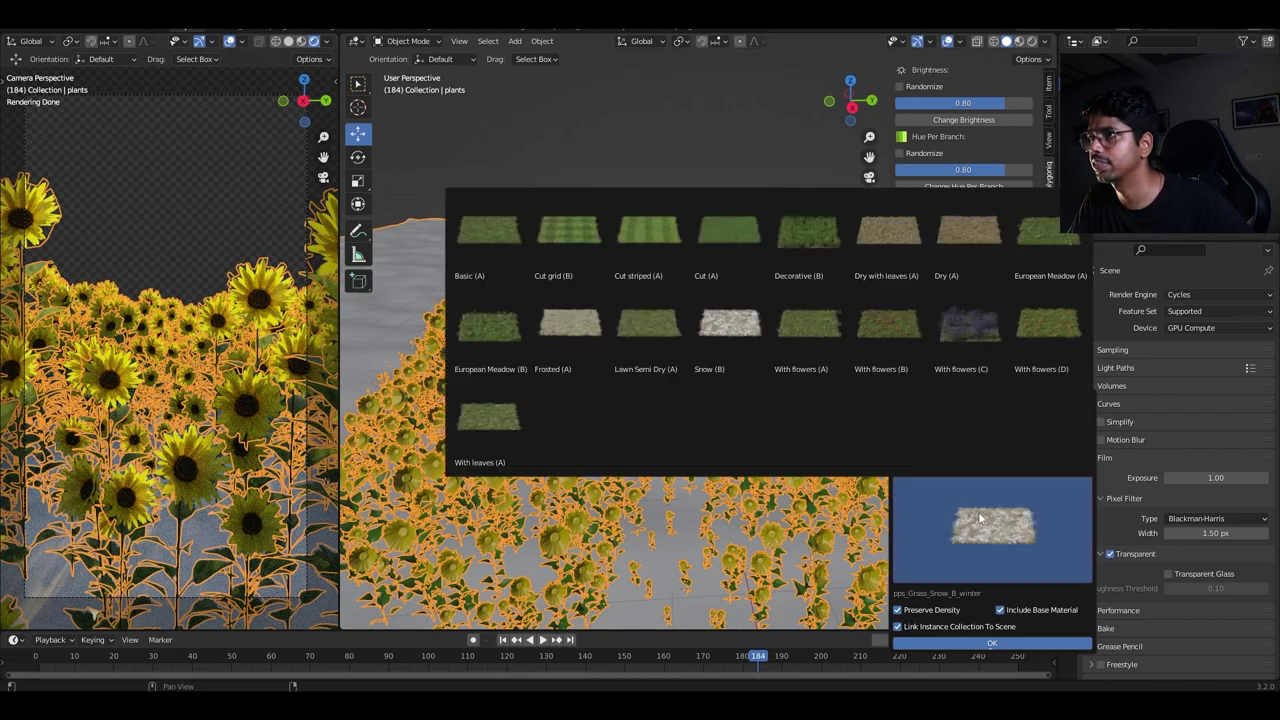
left_click(491, 229)
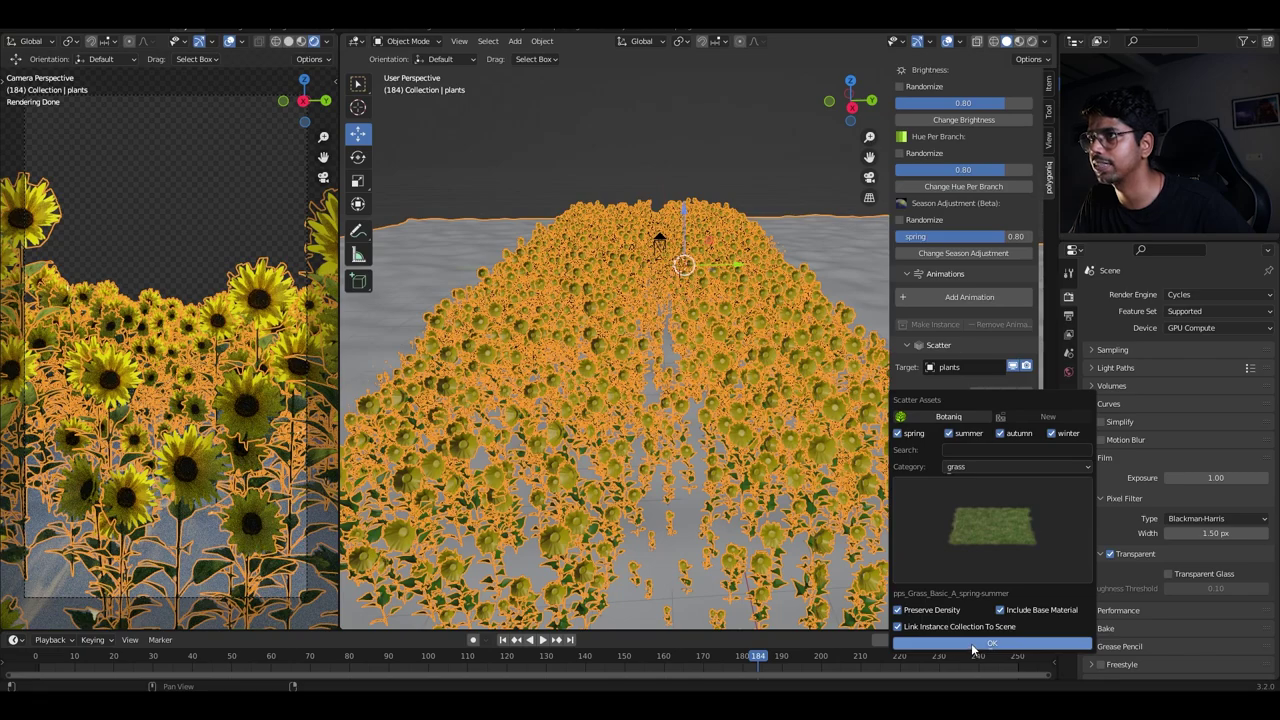
left_click(972, 645)
scroll(828, 297, "down", 5)
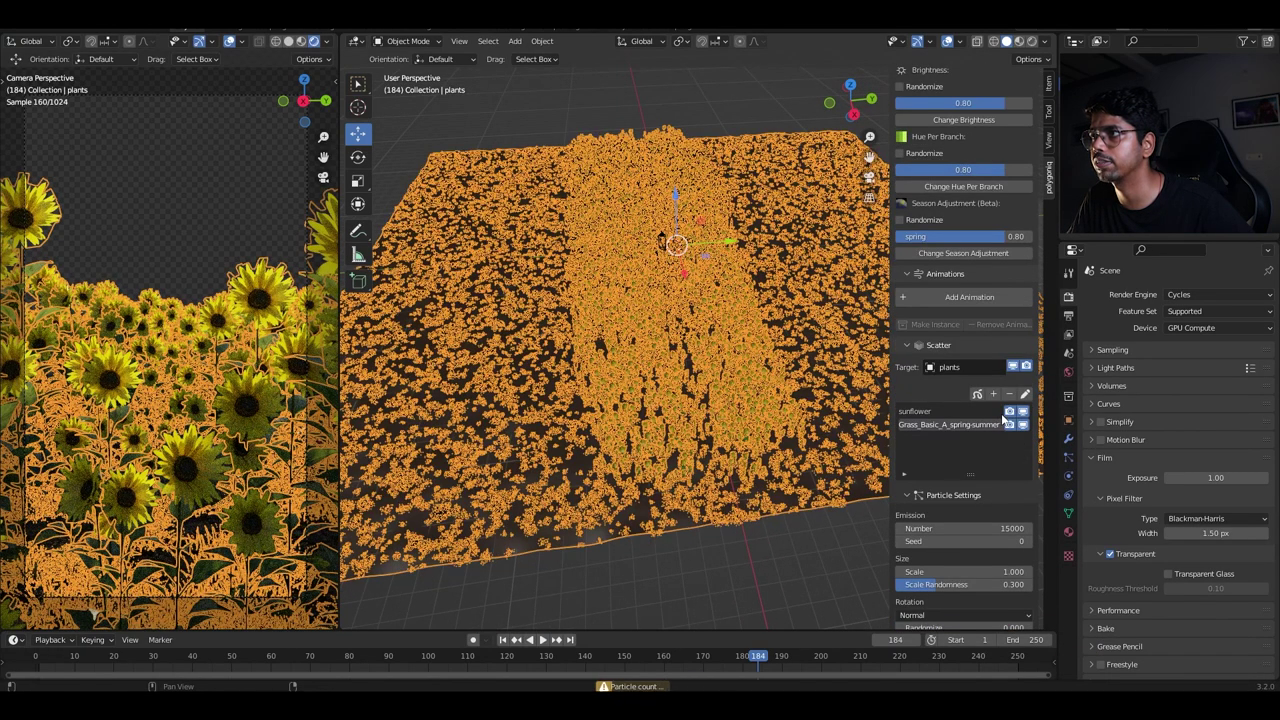
Hide the sunflower scatter in both the viewport and the render, and inspect the grass on its own.
left_click(1008, 411)
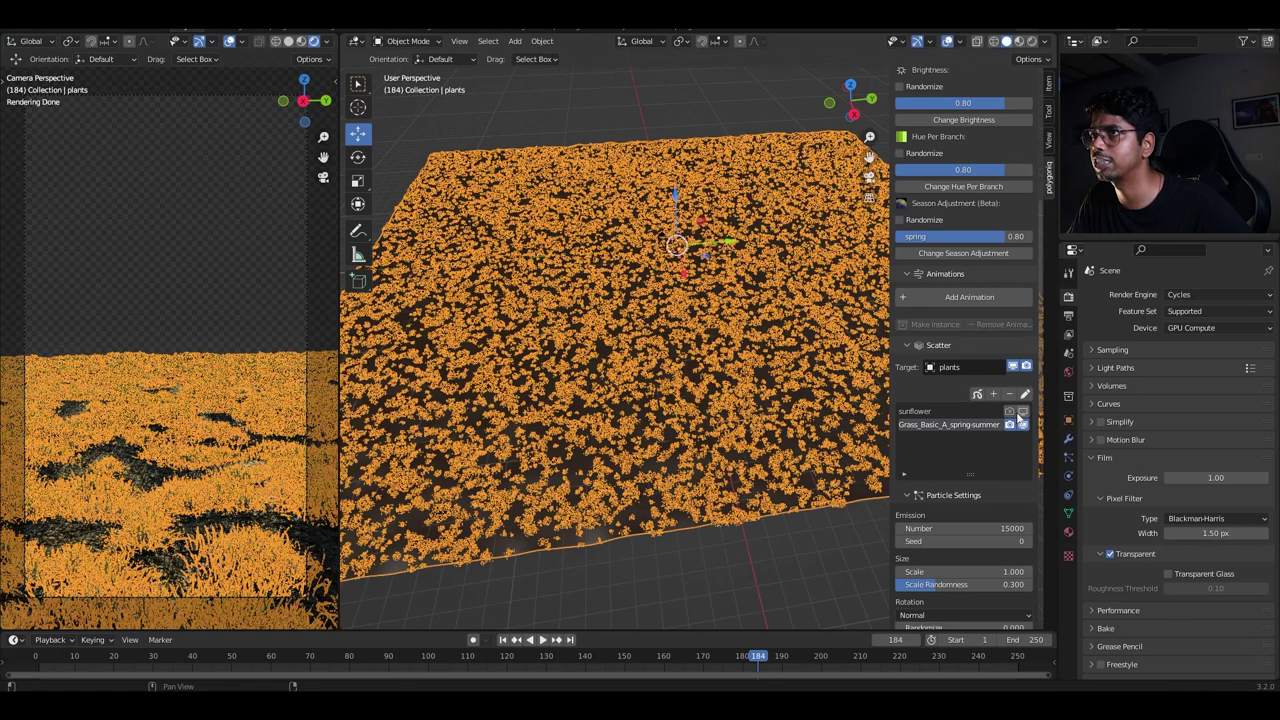
left_click(657, 112)
scroll(672, 296, "up", 8)
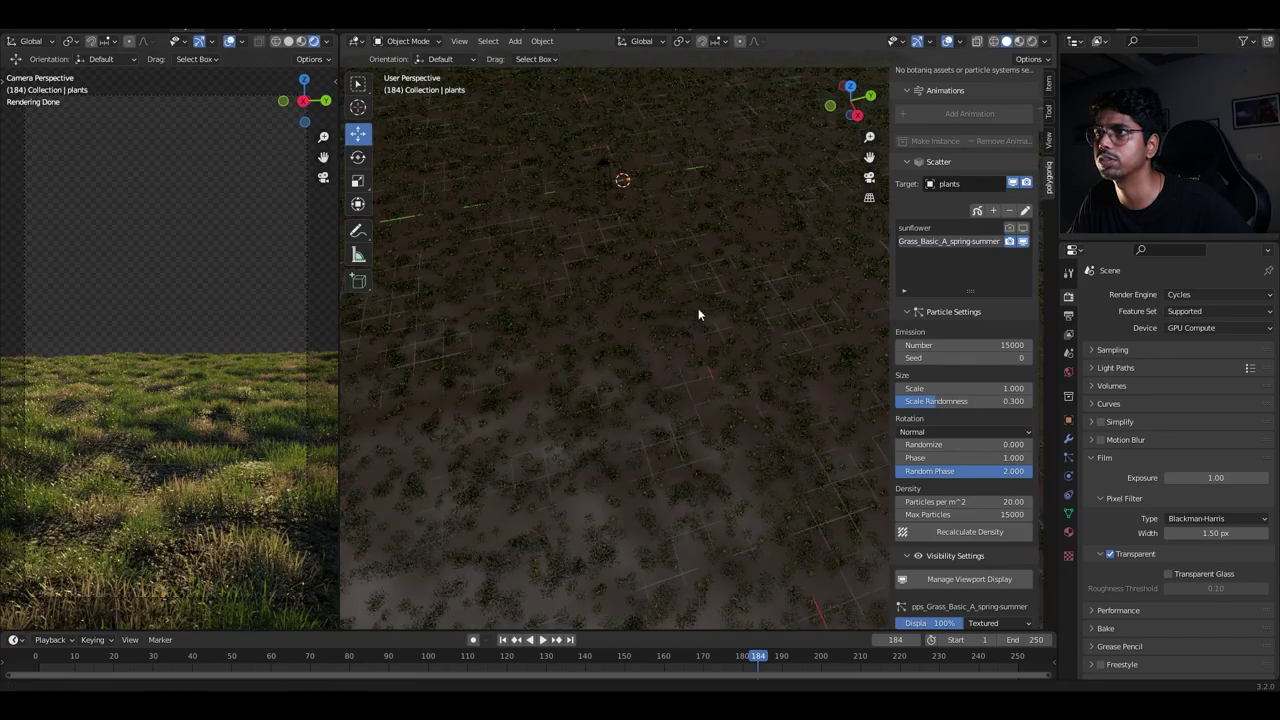
Set the grass scatter's emission number and max particles to 5000.
left_click(692, 298)
scroll(685, 306, "down", 10)
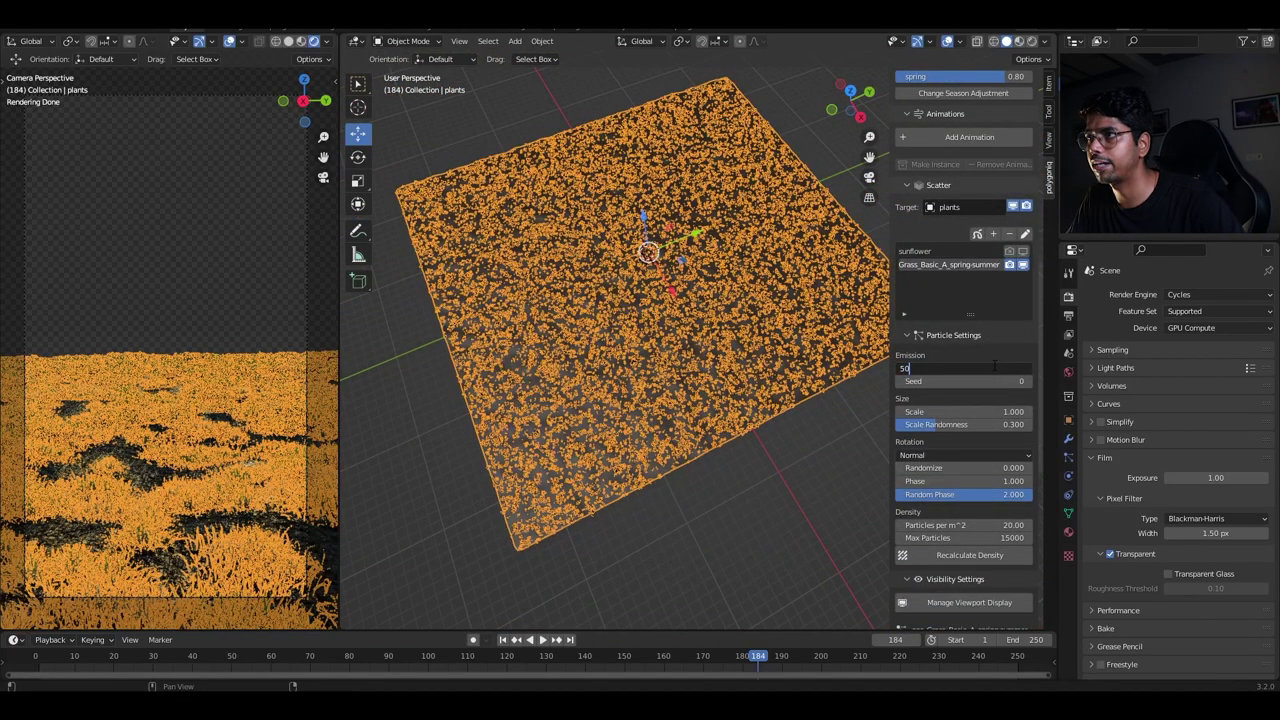
key("Return")
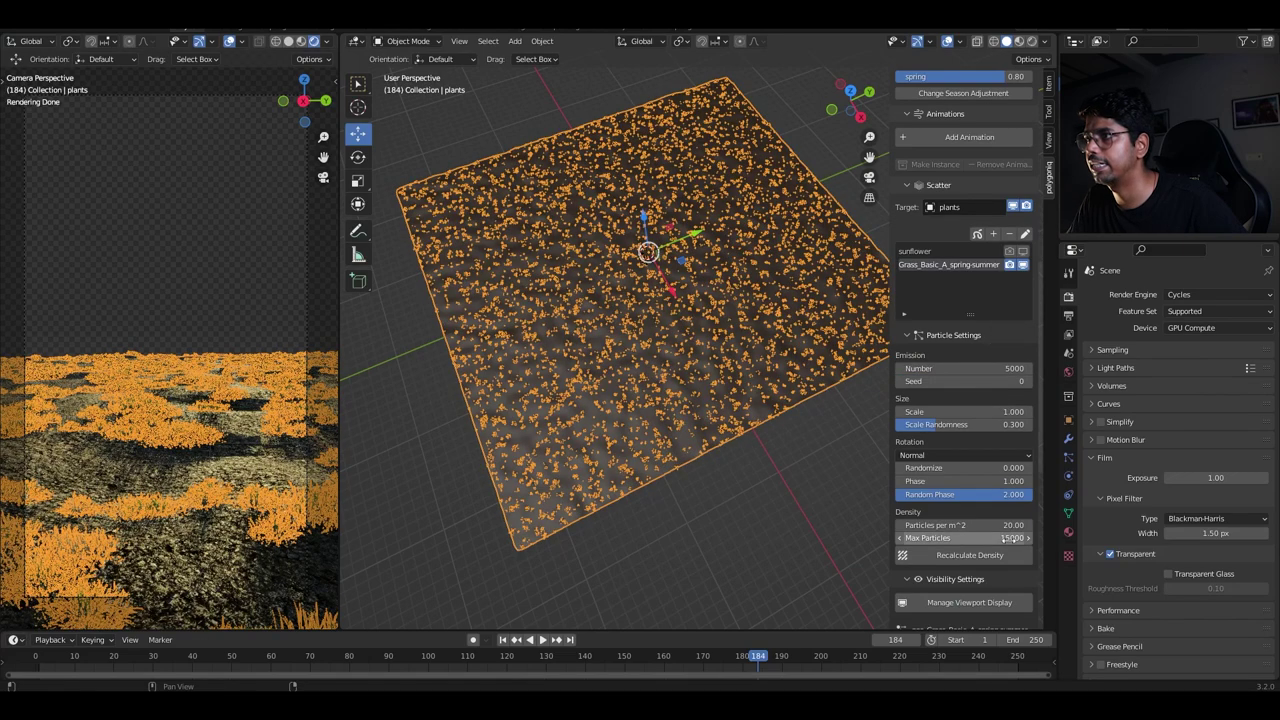
key("Return")
scroll(977, 538, "down", 5)
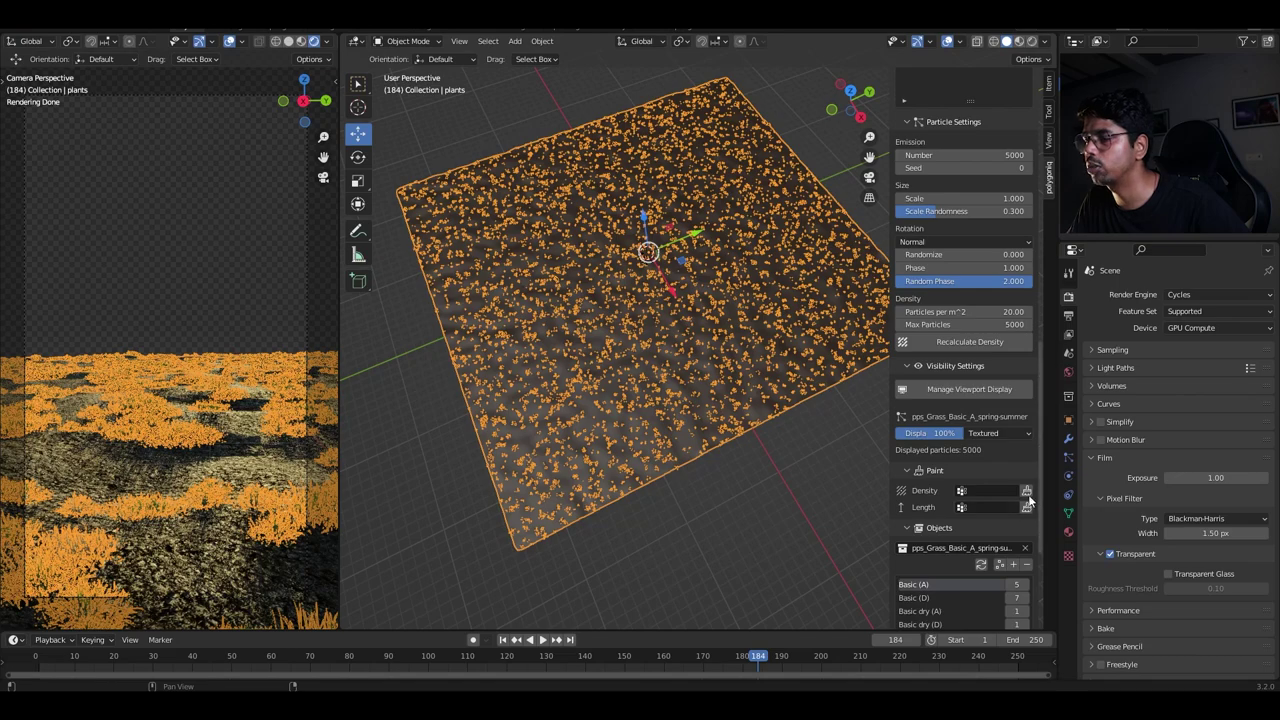
Open the grass scatter's density painting at frame 1 and paint a band across the ground's middle with the Add brush, weight 1.000, strength 0.407.
left_click(1027, 491)
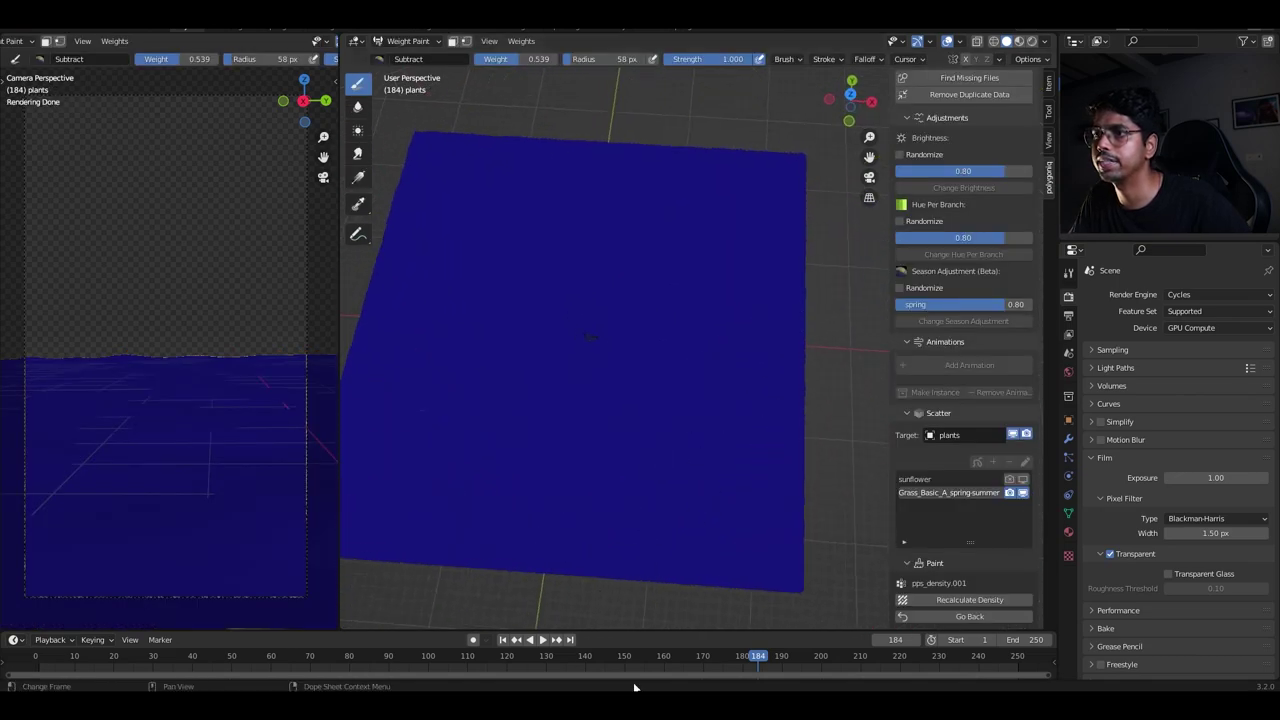
left_click(503, 640)
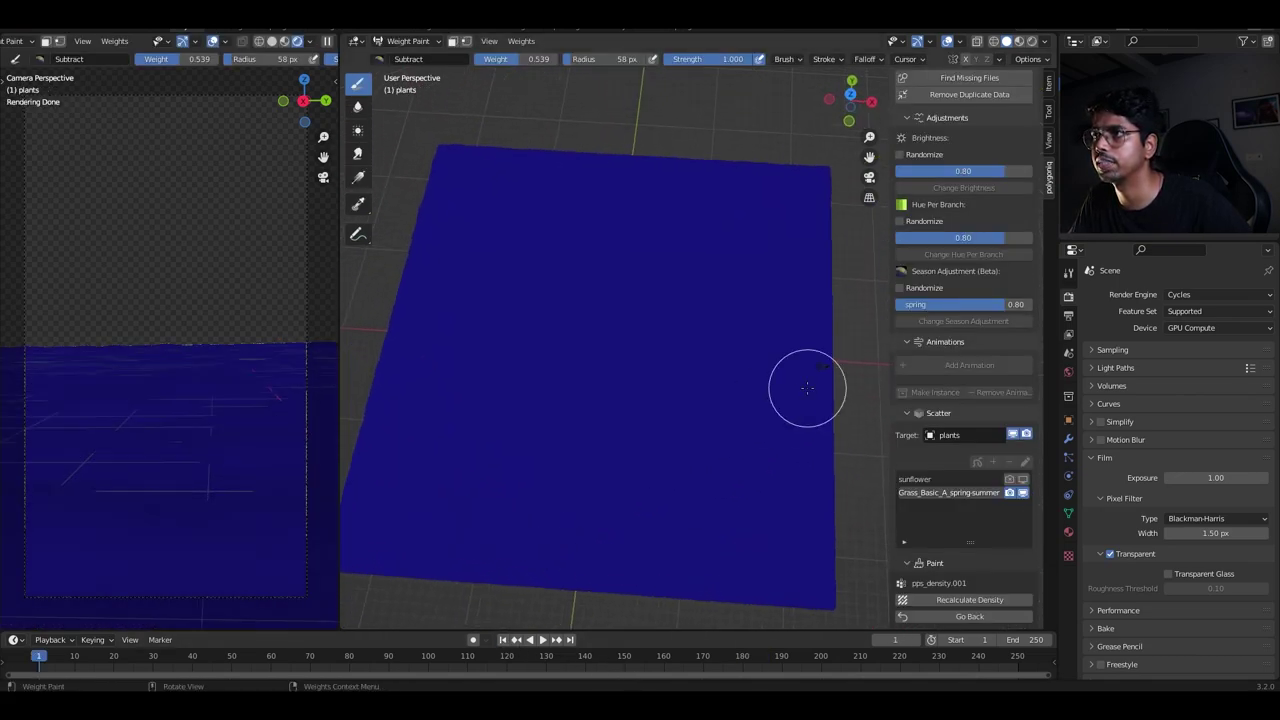
key("KP_7")
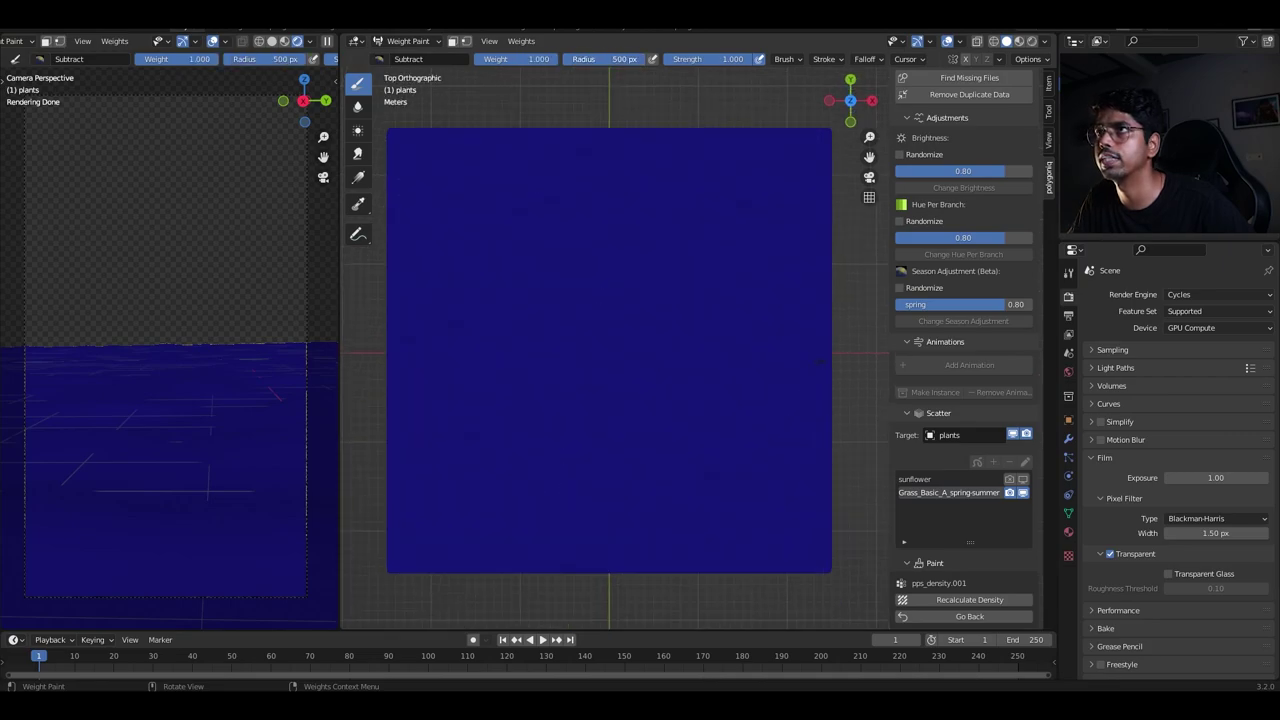
left_click(378, 59)
left_click(400, 106)
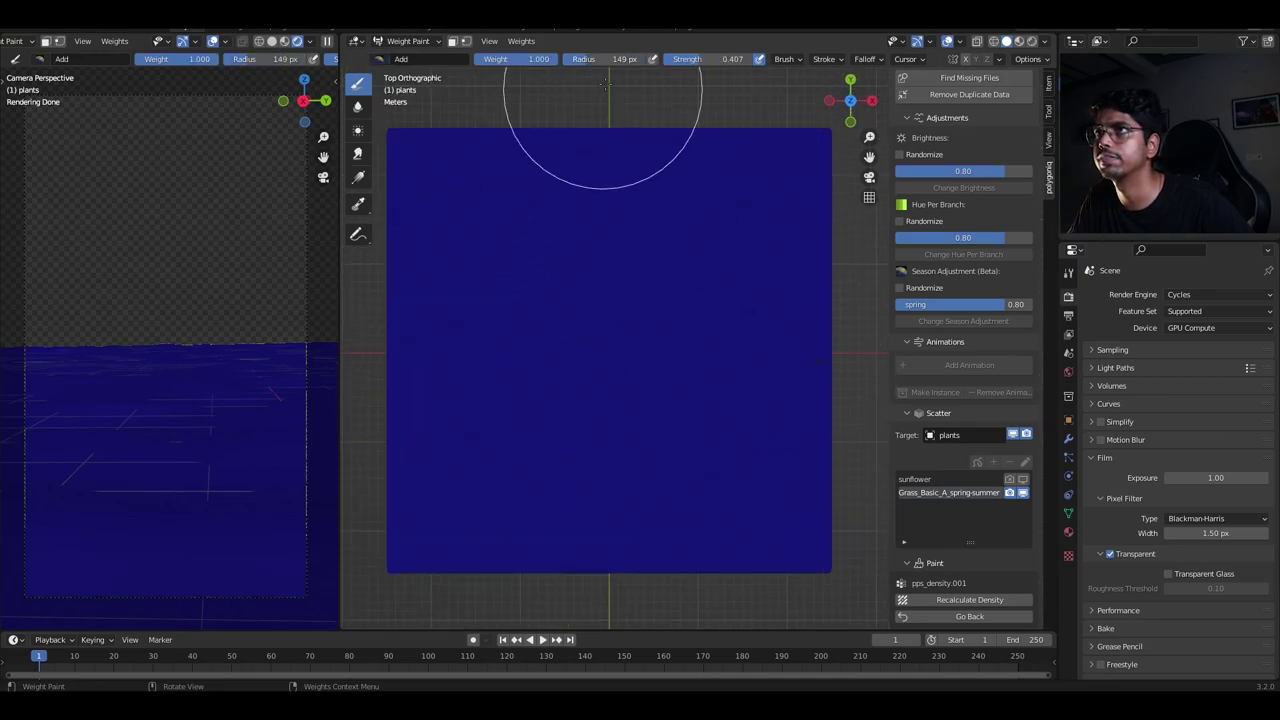
mouse_move(740, 345)
left_mouse_down()
mouse_move(386, 351)
mouse_move(514, 360)
mouse_move(386, 371)
mouse_move(863, 371)
mouse_move(795, 348)
left_mouse_up()
Recalculate the grass density, return to Object Mode, save the file and inspect the painted grass strip.
left_click(983, 599)
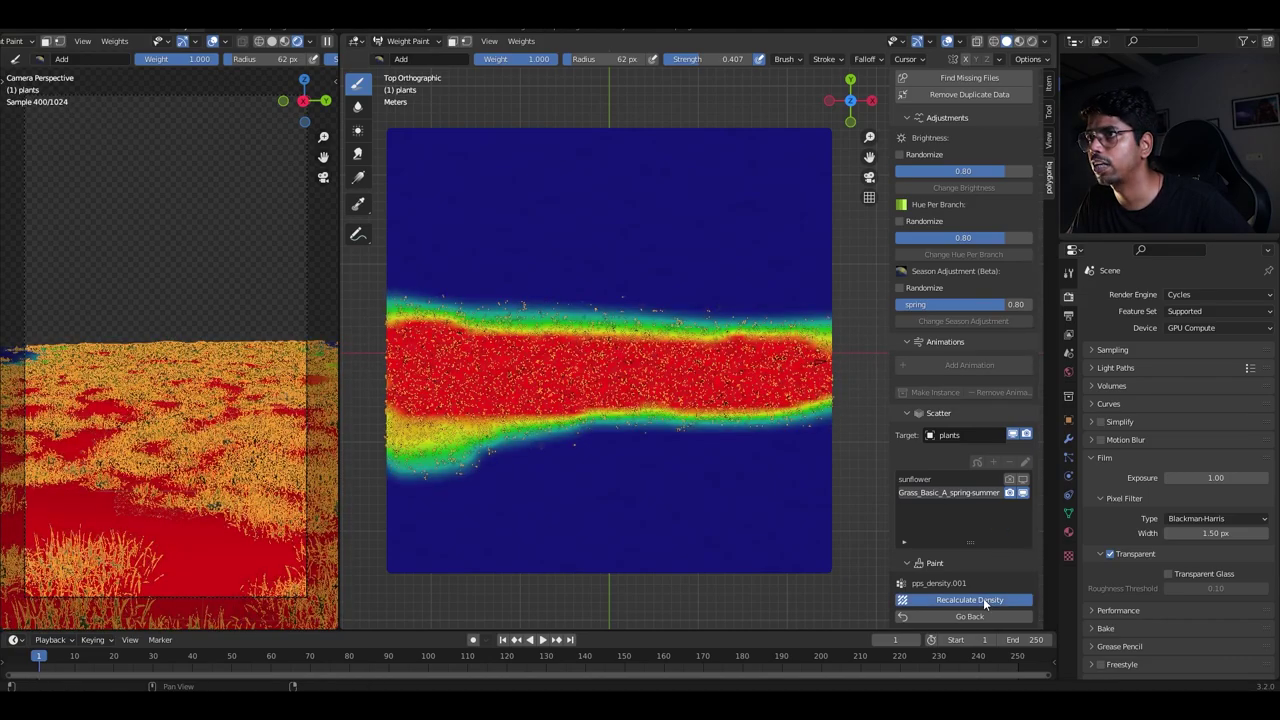
left_click(982, 617)
middle_click_drag(692, 462, 612, 400)
key("alt+a")
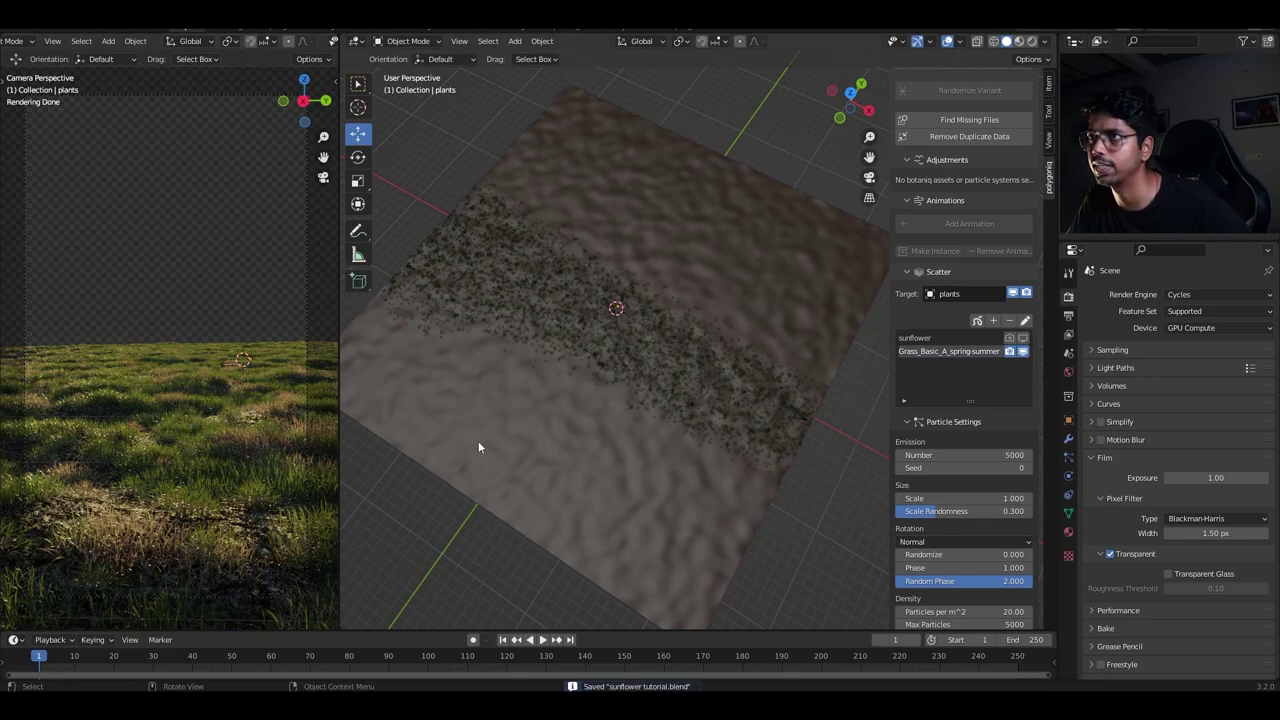
mouse_move(478, 447)
middle_mouse_down()
mouse_move(486, 363)
mouse_move(557, 395)
mouse_move(624, 451)
mouse_move(624, 436)
middle_mouse_up()
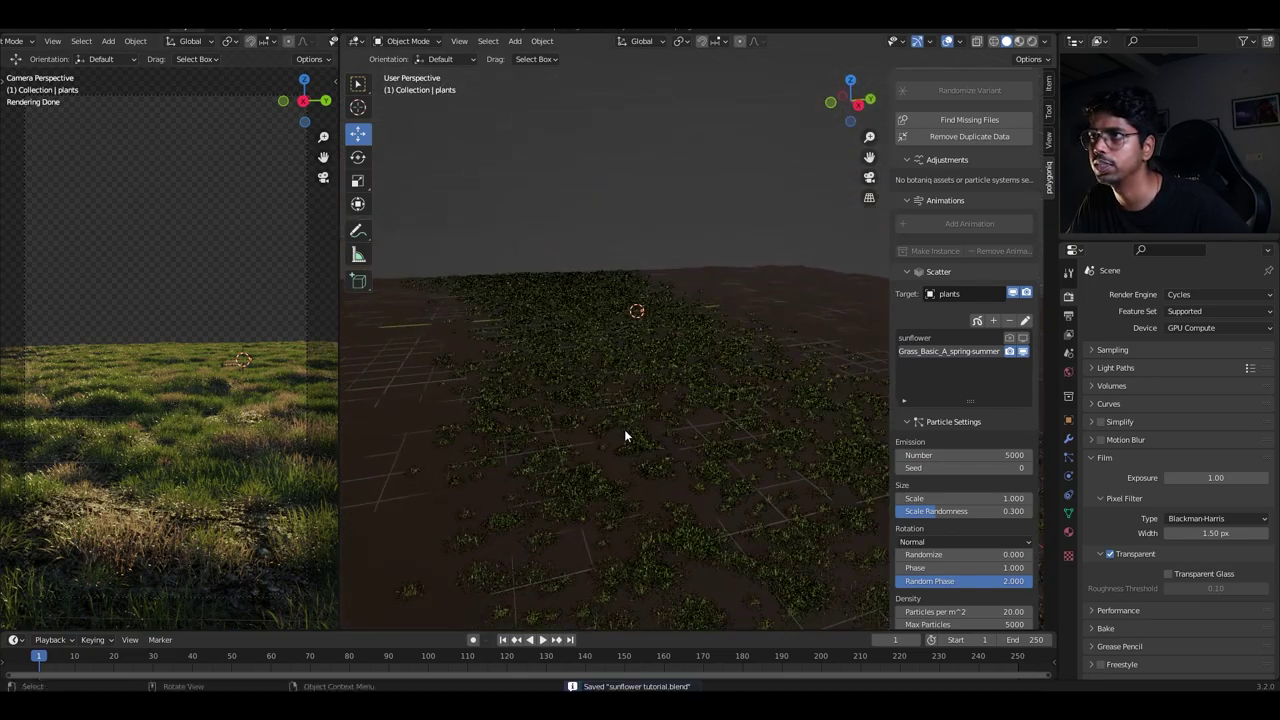
scroll(624, 436, "up", 1)
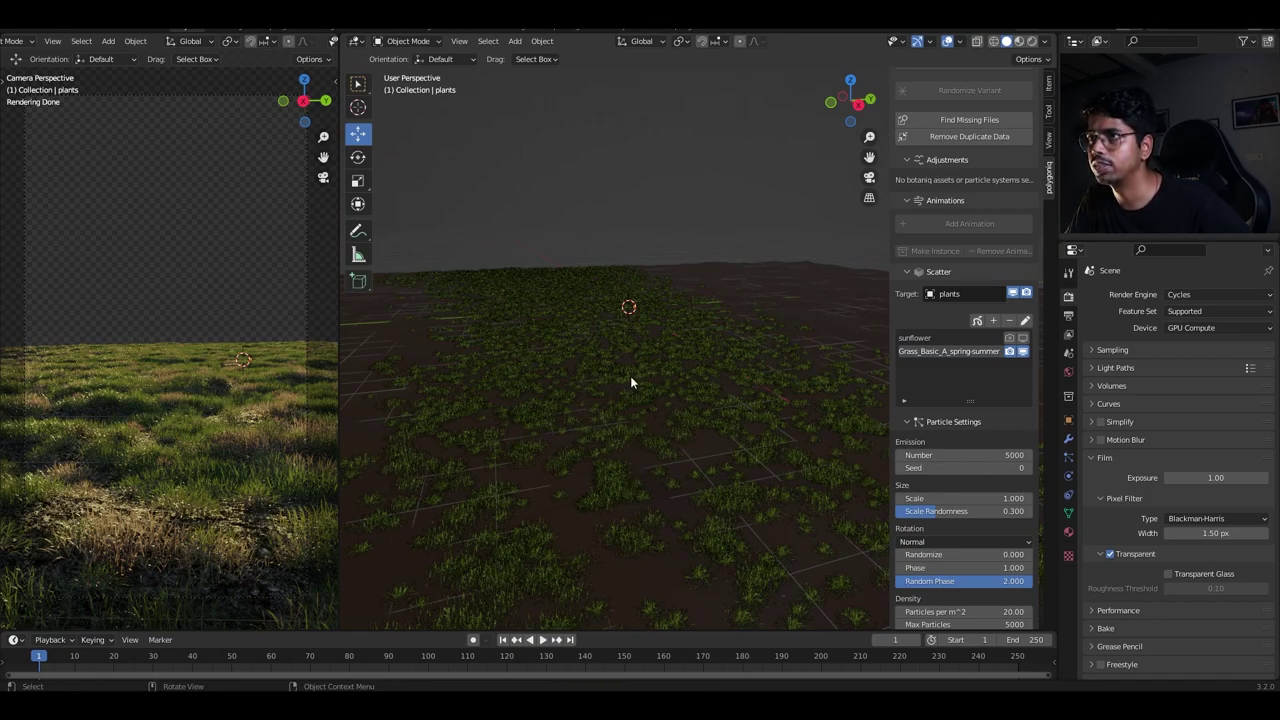
Set the grass scatter's scale to 1.170 and scale randomness to 0.430, and show the sunflower scatter in viewport and render again.
mouse_move(623, 400)
middle_mouse_down()
mouse_move(634, 398)
mouse_move(622, 382)
mouse_move(613, 399)
middle_mouse_up()
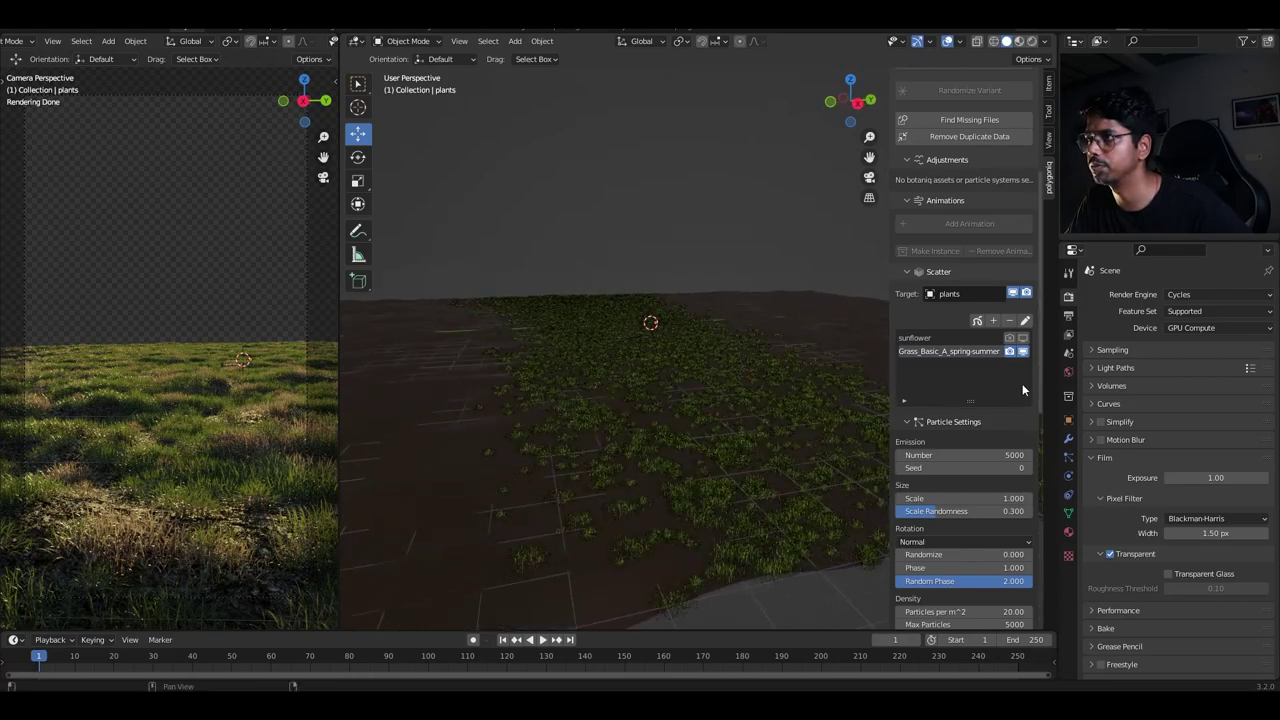
mouse_move(991, 499)
left_mouse_down()
mouse_move(1010, 499)
mouse_move(990, 513)
left_mouse_up()
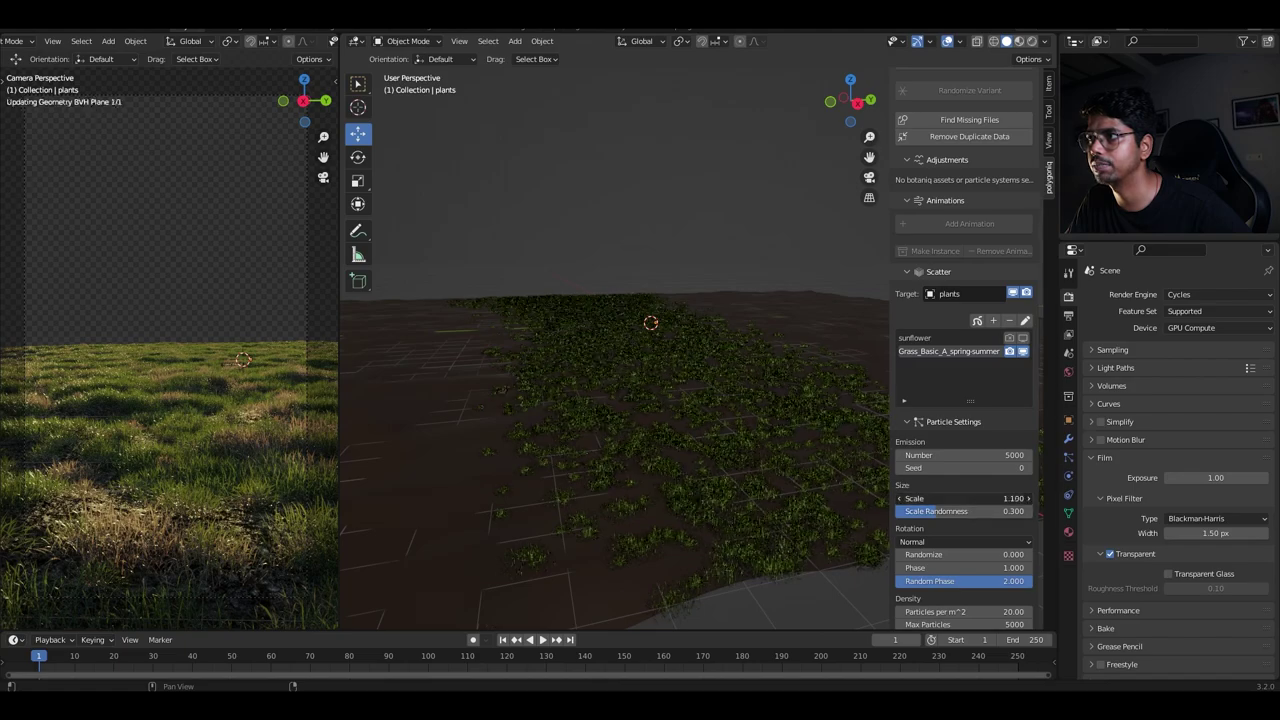
left_click(1023, 339)
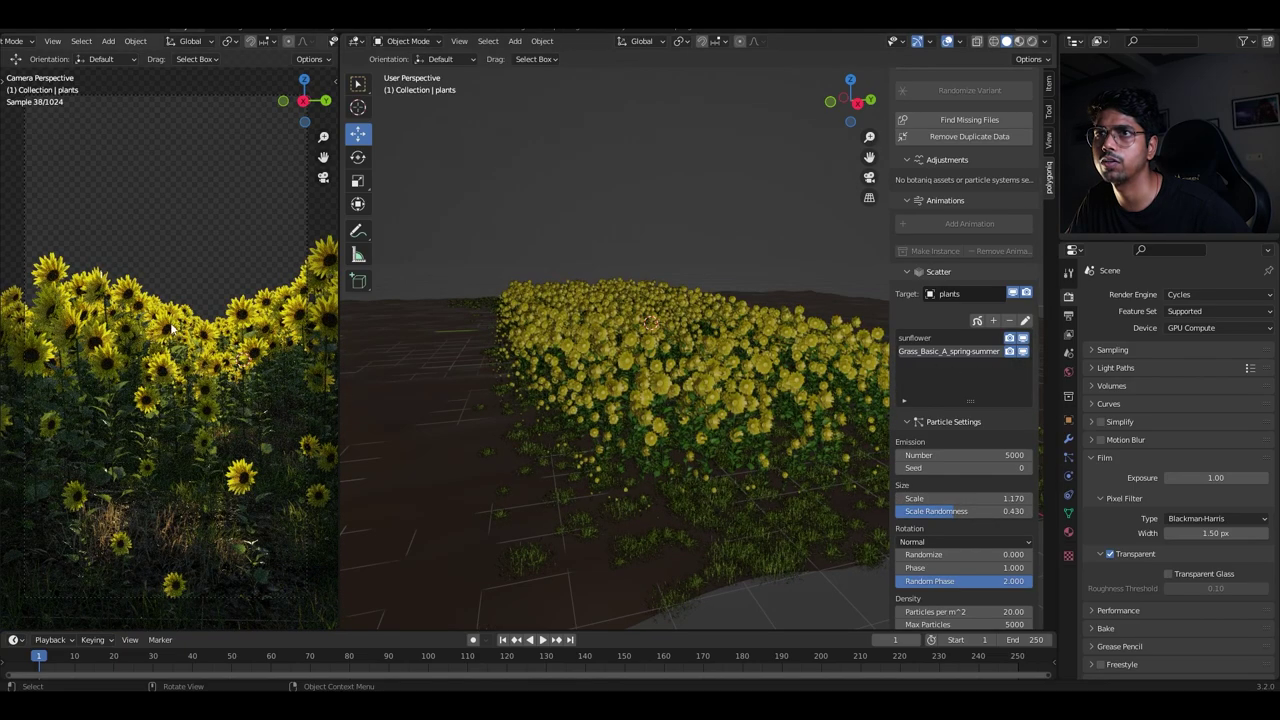
Turn on Render Region in the output settings, save the file and play through the animation to check the camera's view.
left_click(1068, 316)
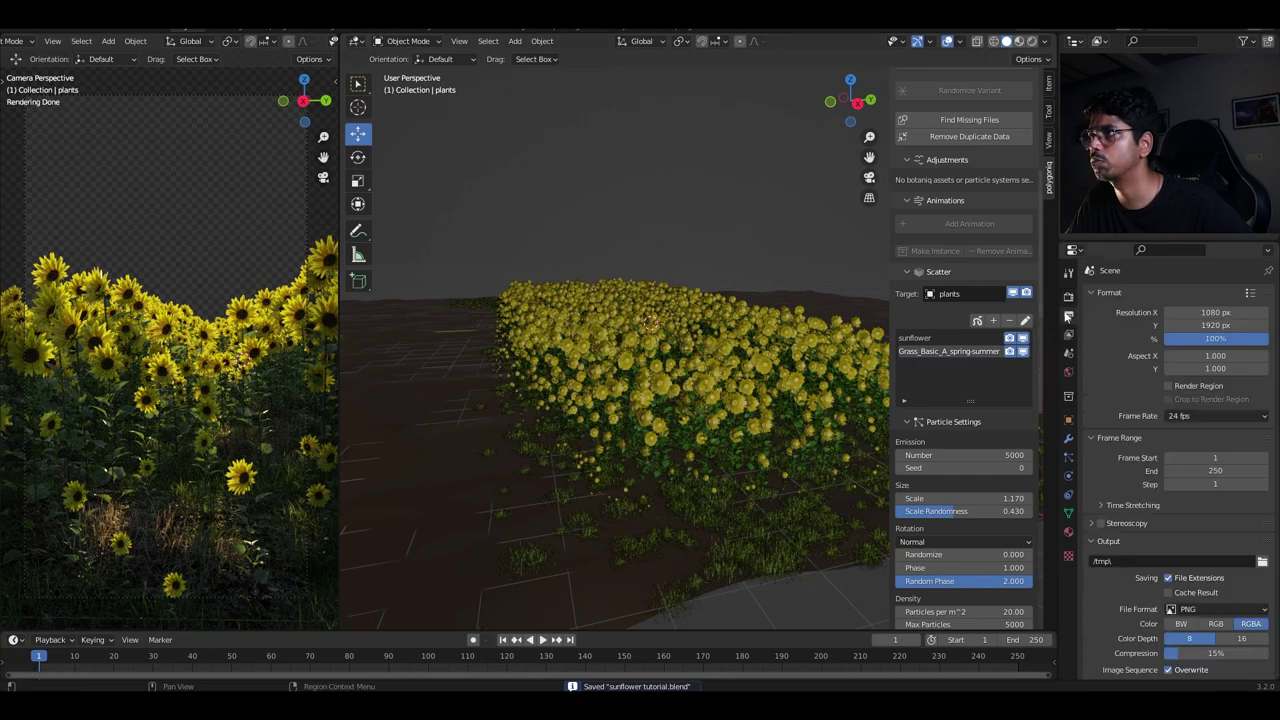
left_click(1169, 386)
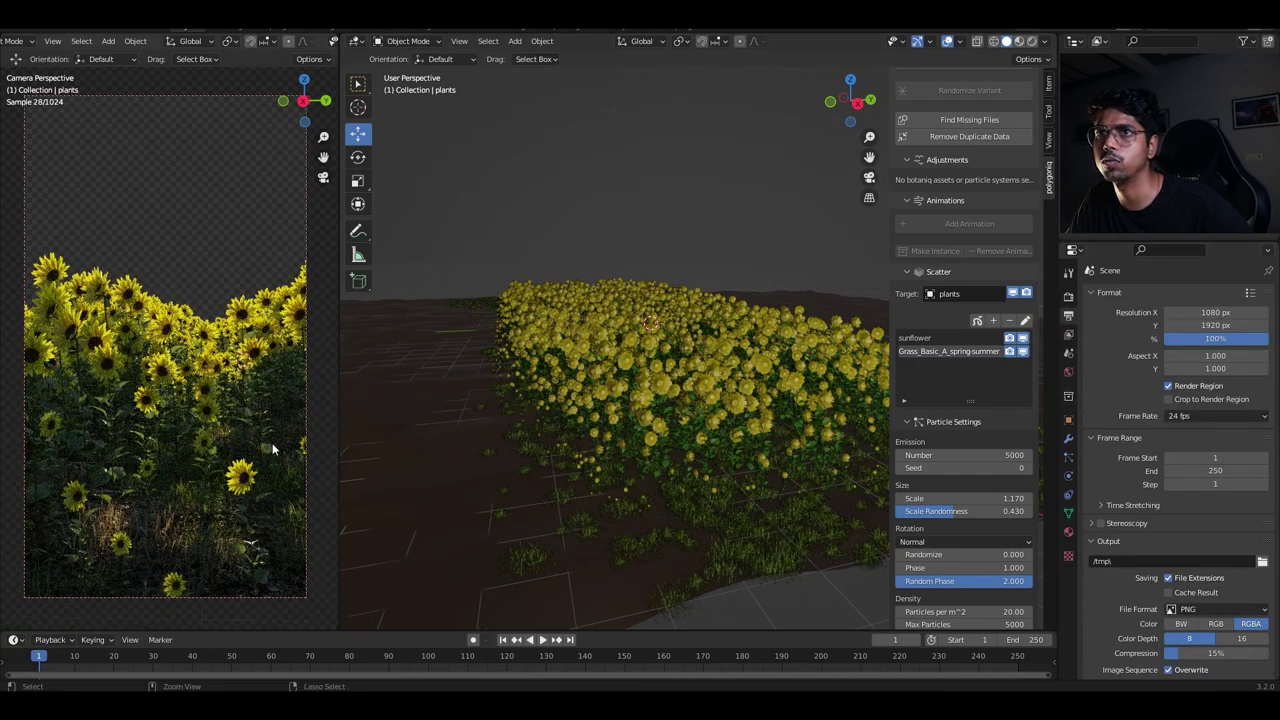
key("space")
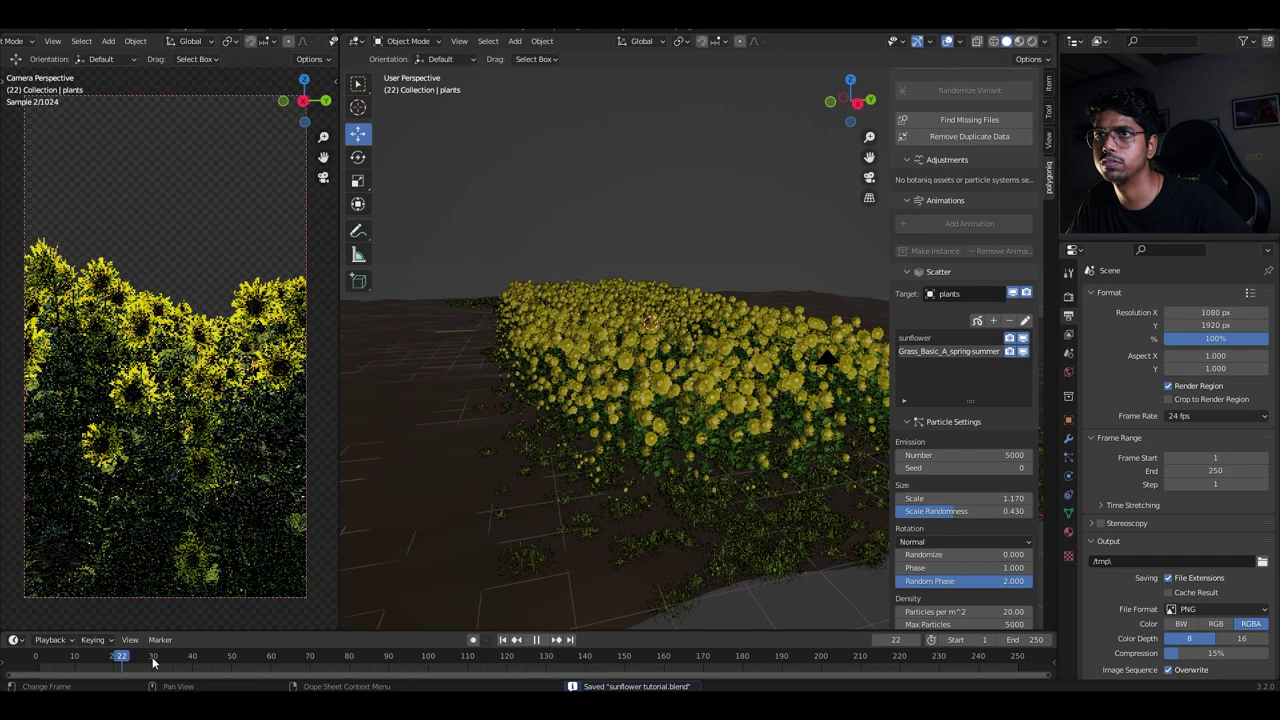
left_click_drag(262, 664, 218, 667)
key("space")
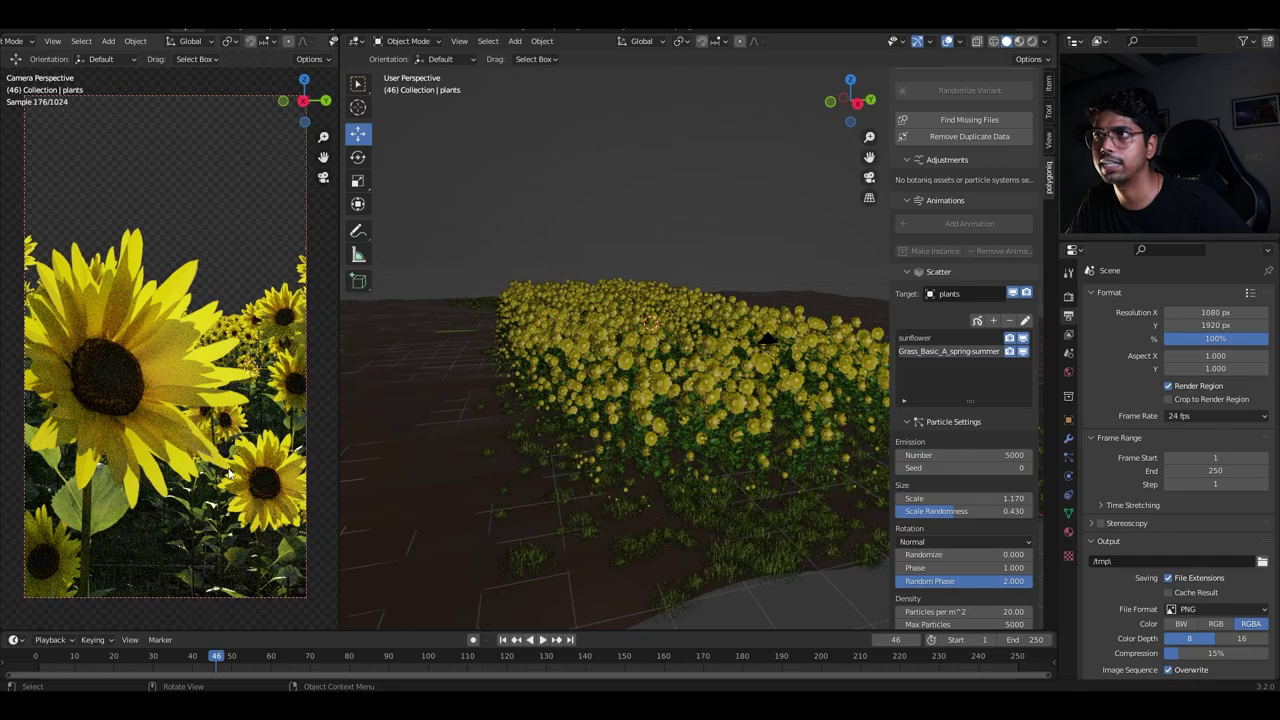
key("space")
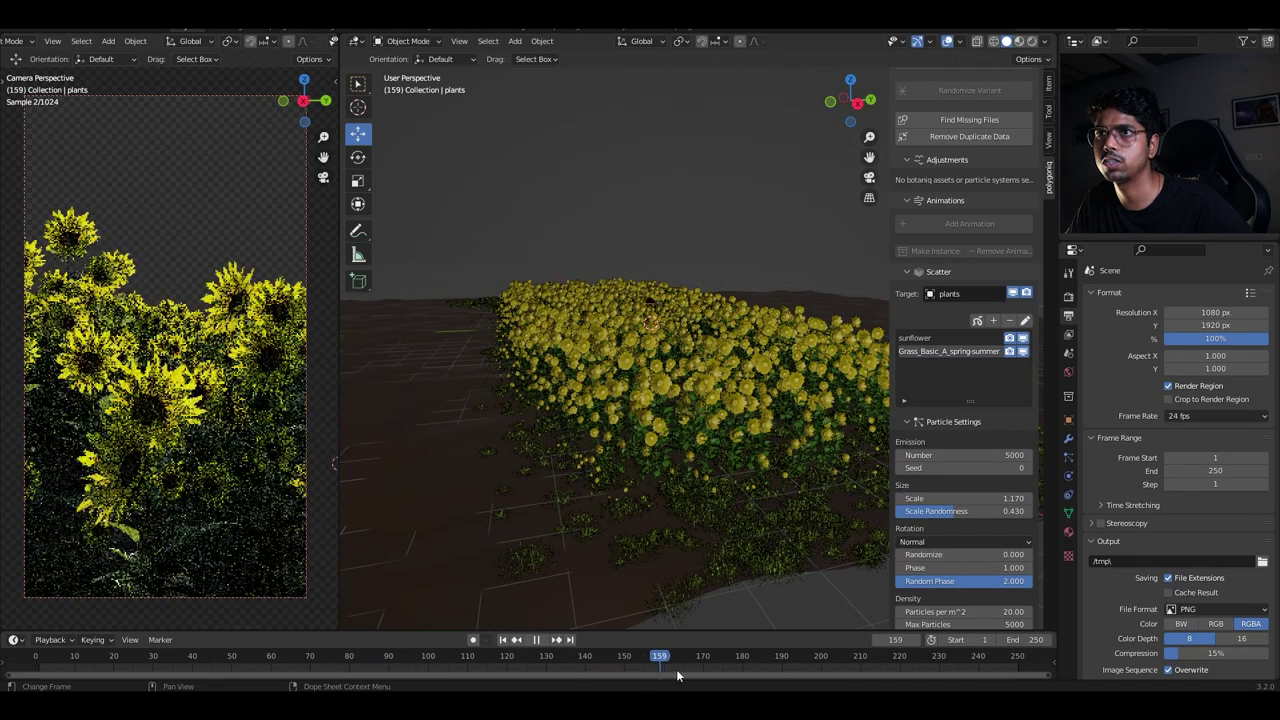
left_click_drag(853, 679, 39, 640)
Move the camera about 0.16 m along Y at frame 47, away from the large blocking sunflower, and keyframe its position.
middle_click_drag(609, 415, 656, 430)
left_click(771, 447)
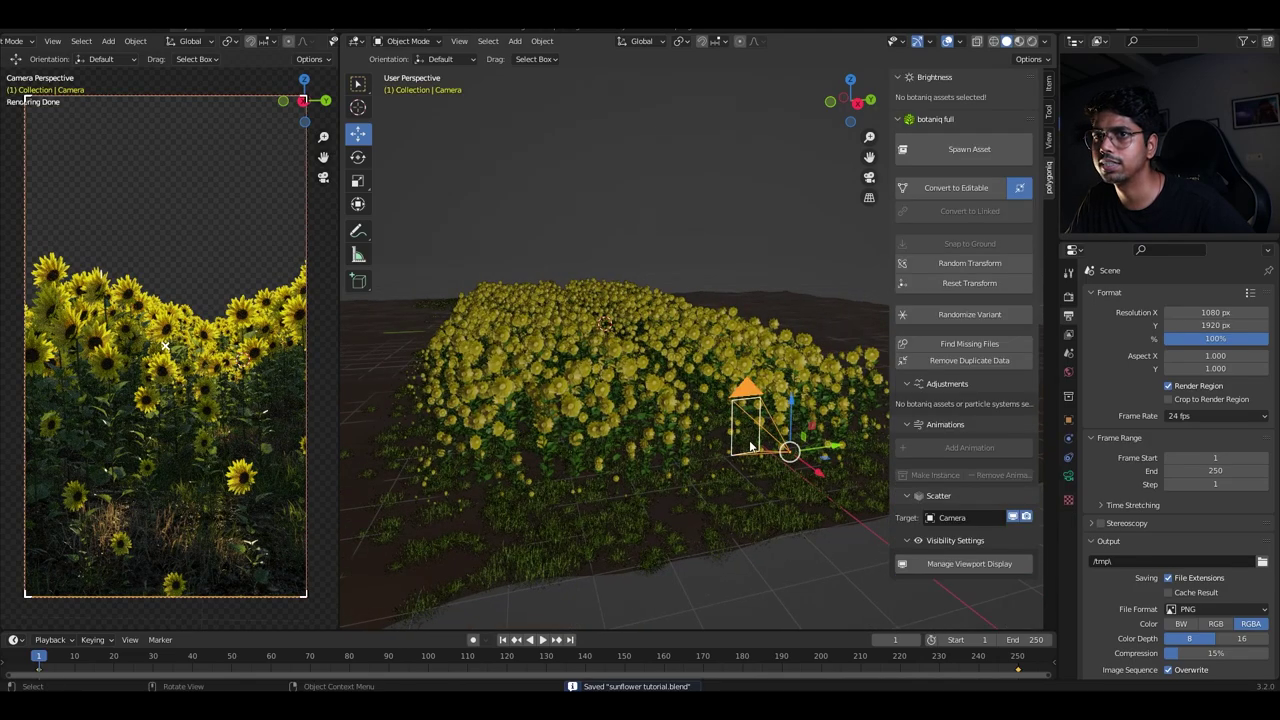
key("space")
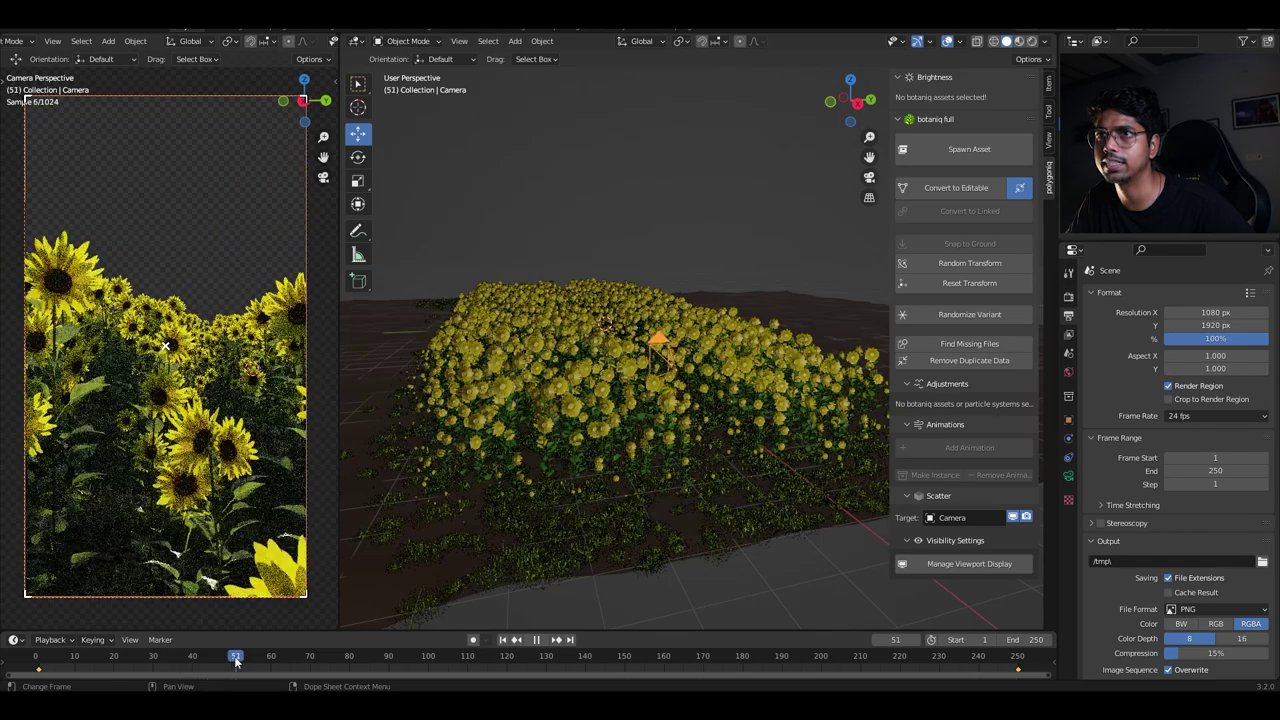
key("space")
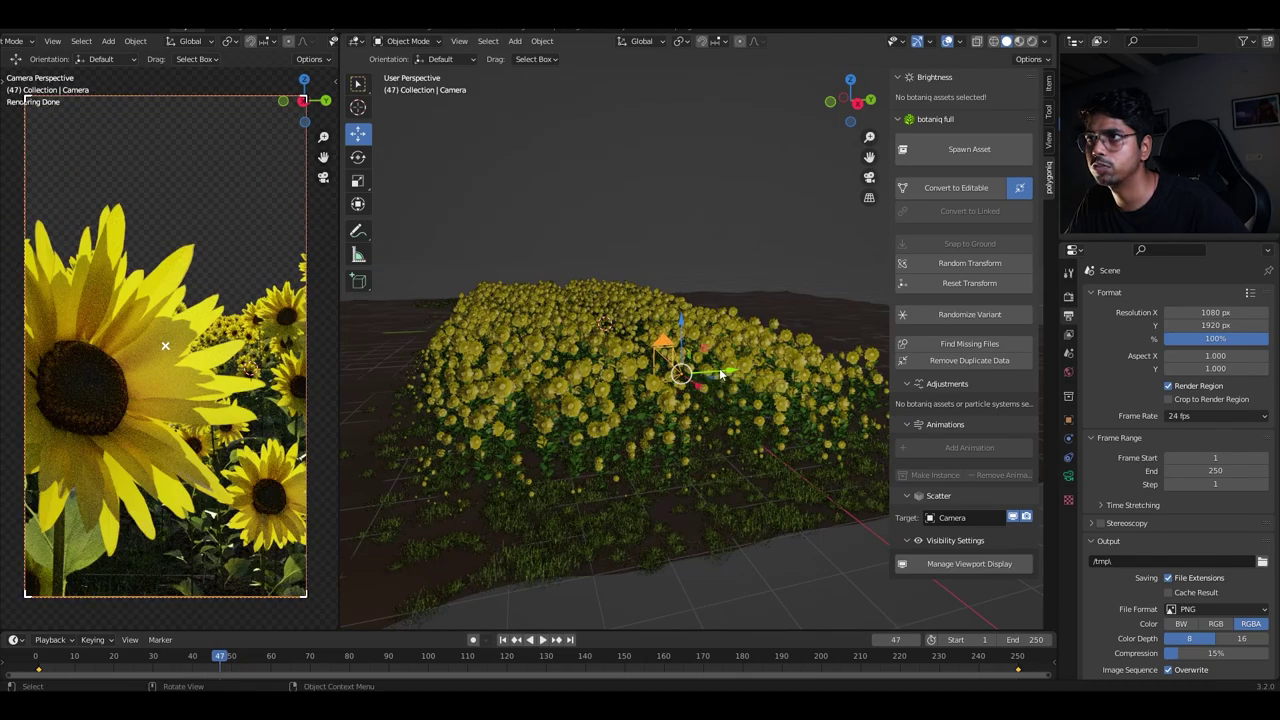
key("g")
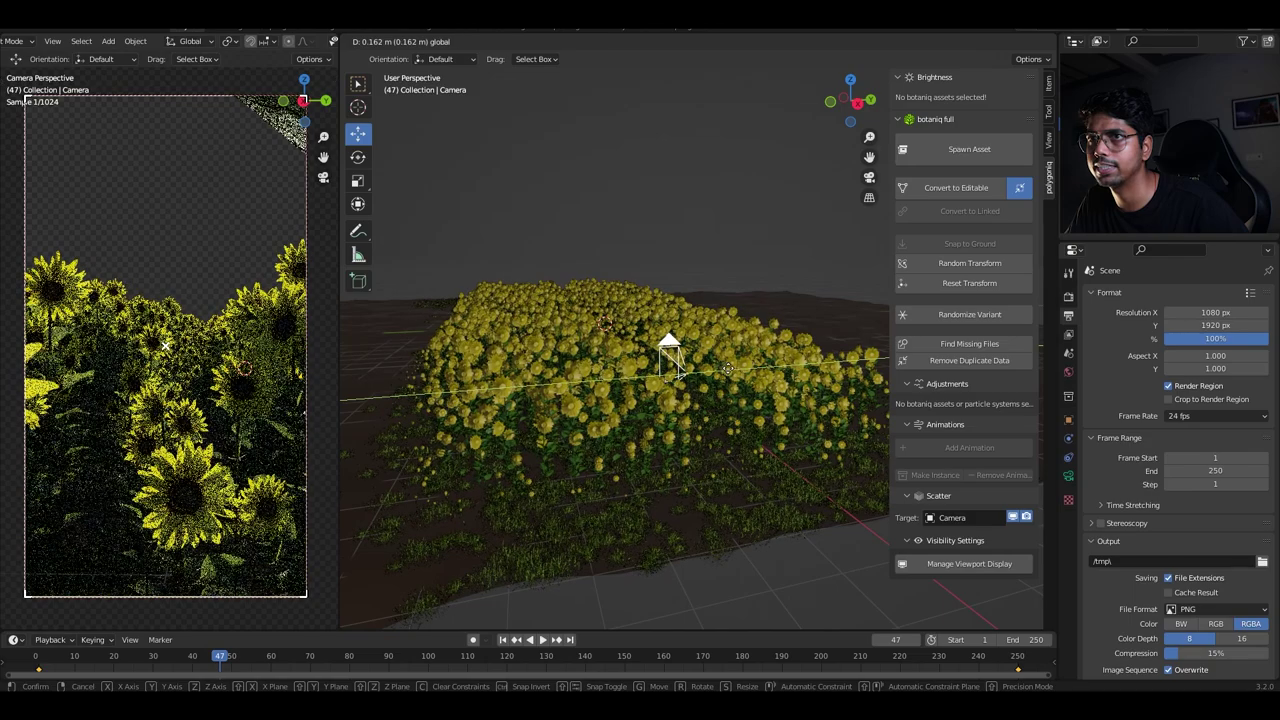
left_click(730, 373)
key("i")
left_click(726, 367)
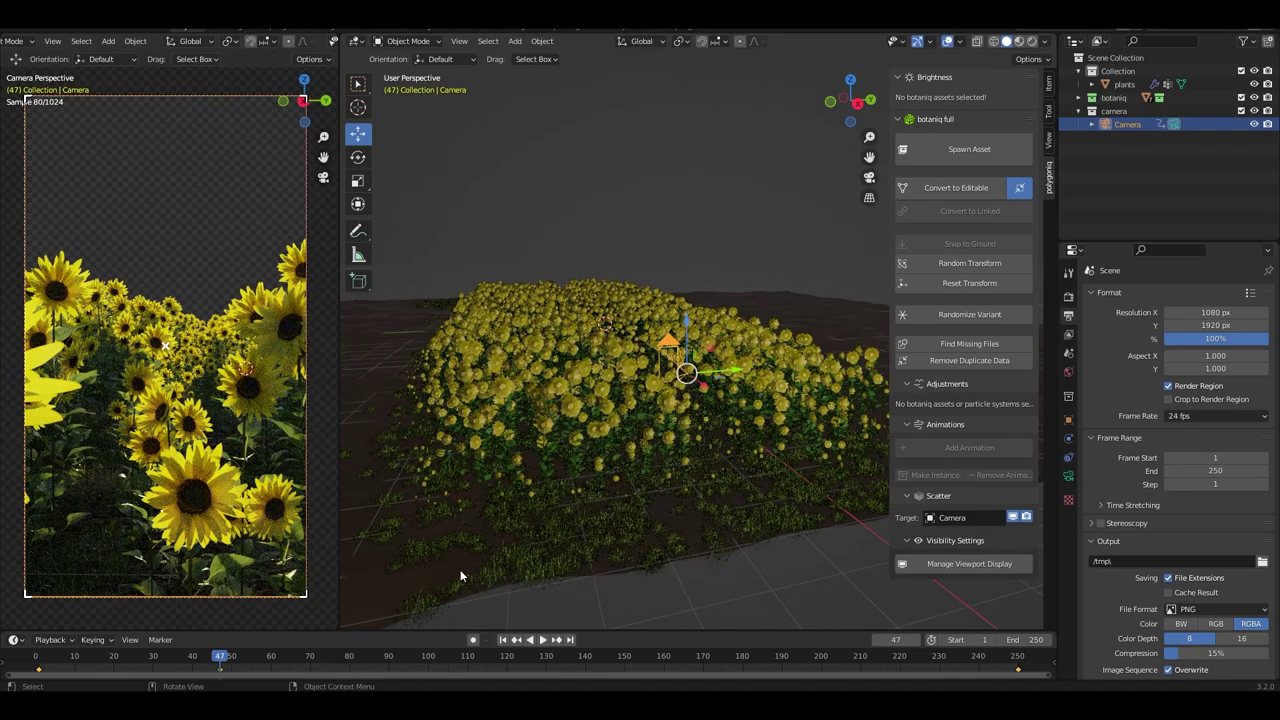
Nudge the camera slightly again at frame 47 to clear the nearby flowers, and replace its position keyframe.
mouse_move(220, 656)
left_mouse_down()
mouse_move(110, 655)
mouse_move(222, 655)
left_mouse_up()
key("space")
scroll(716, 392, "up", 2)
left_click_drag(673, 370, 674, 371)
key("i")
left_click(674, 370)
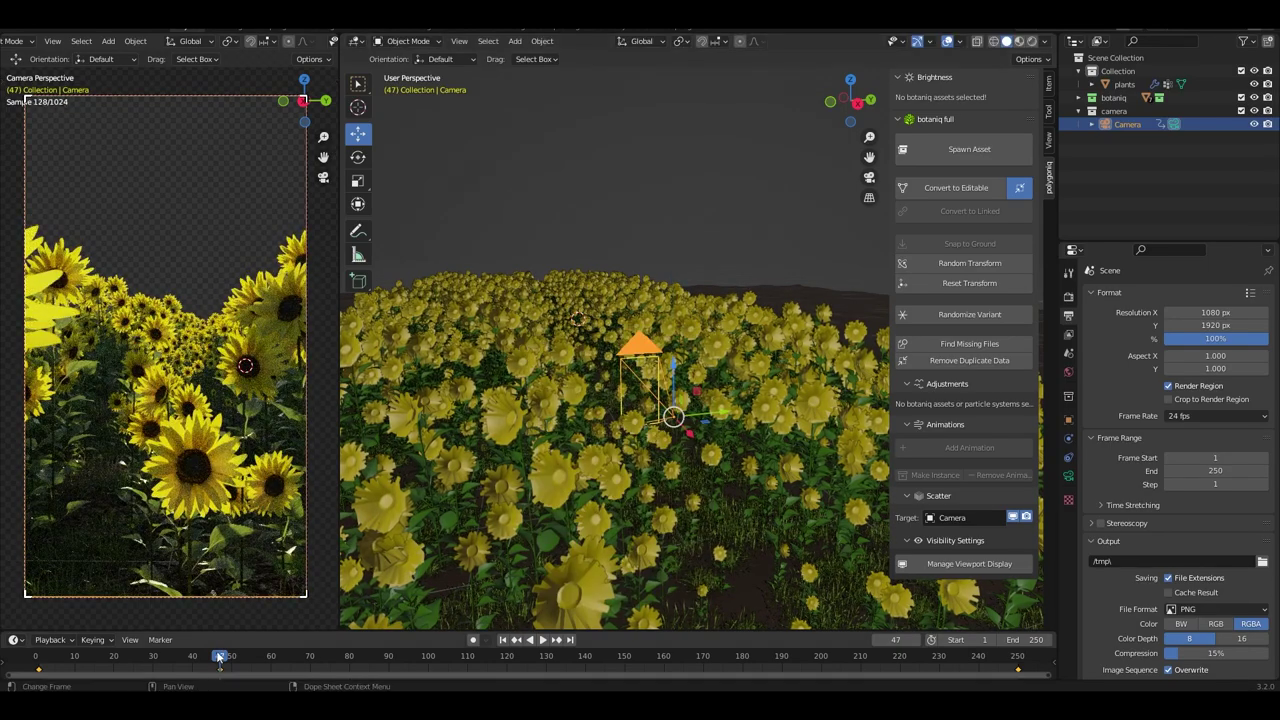
Shift the camera along Y at frame 144 to clear the large sunflower at the frame's edge, and keyframe its position.
left_click_drag(220, 657, 594, 656)
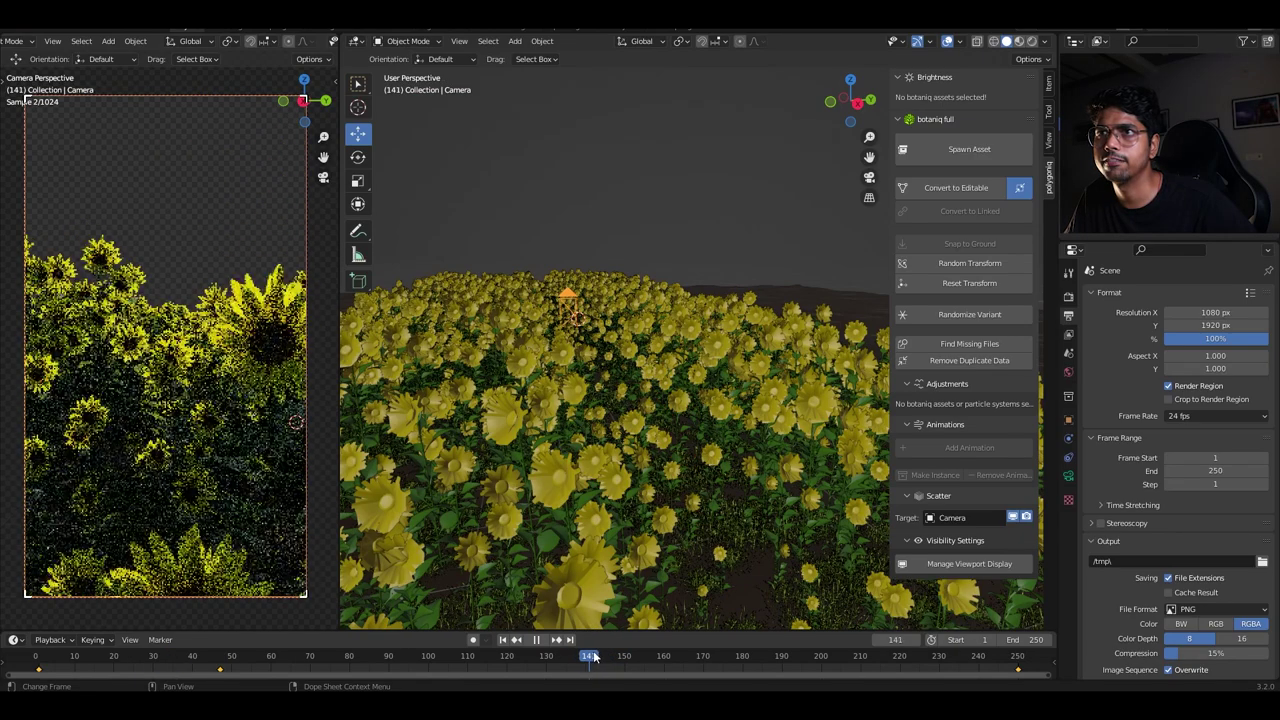
key("space")
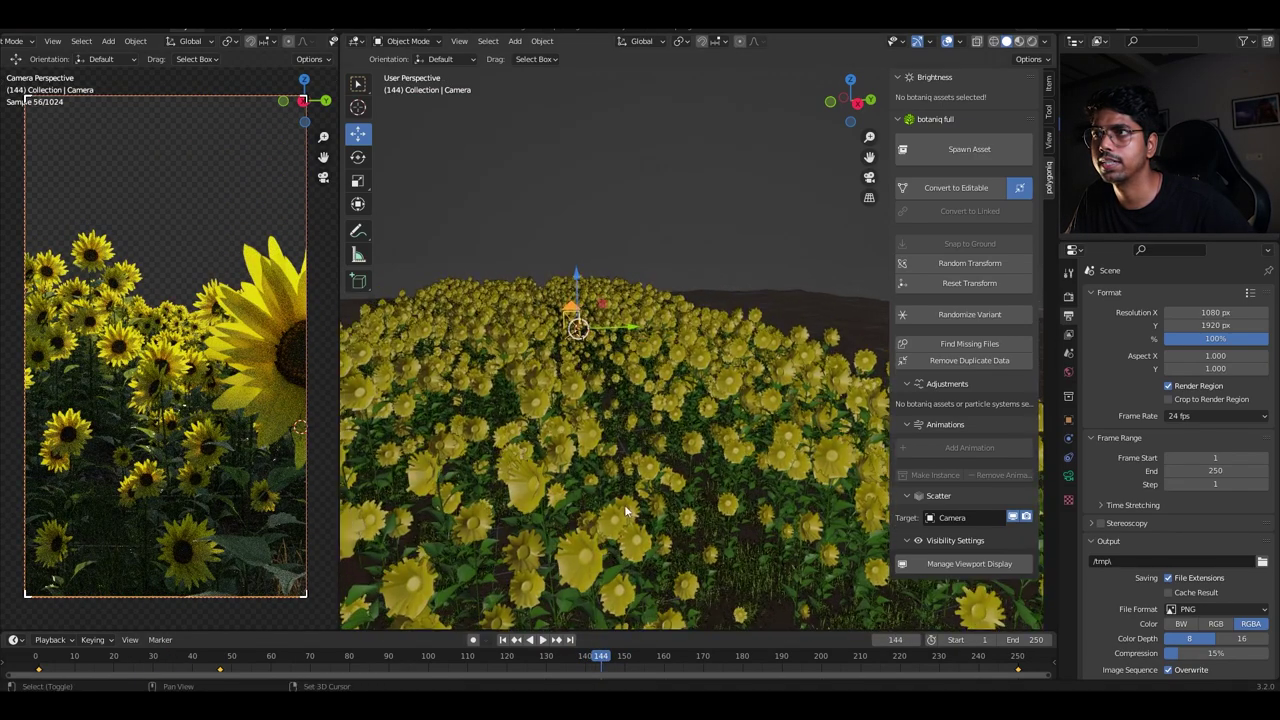
key("i")
left_click(624, 333)
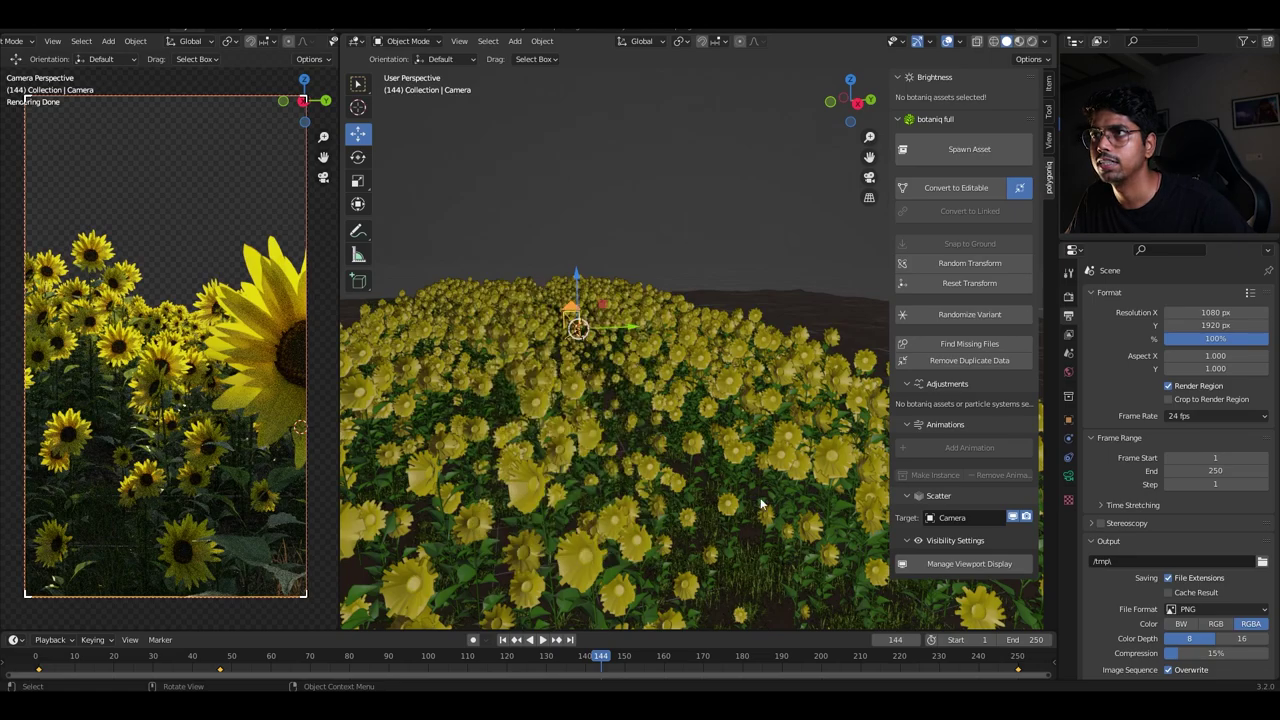
left_click_drag(627, 333, 620, 333)
key("i")
left_click(620, 330)
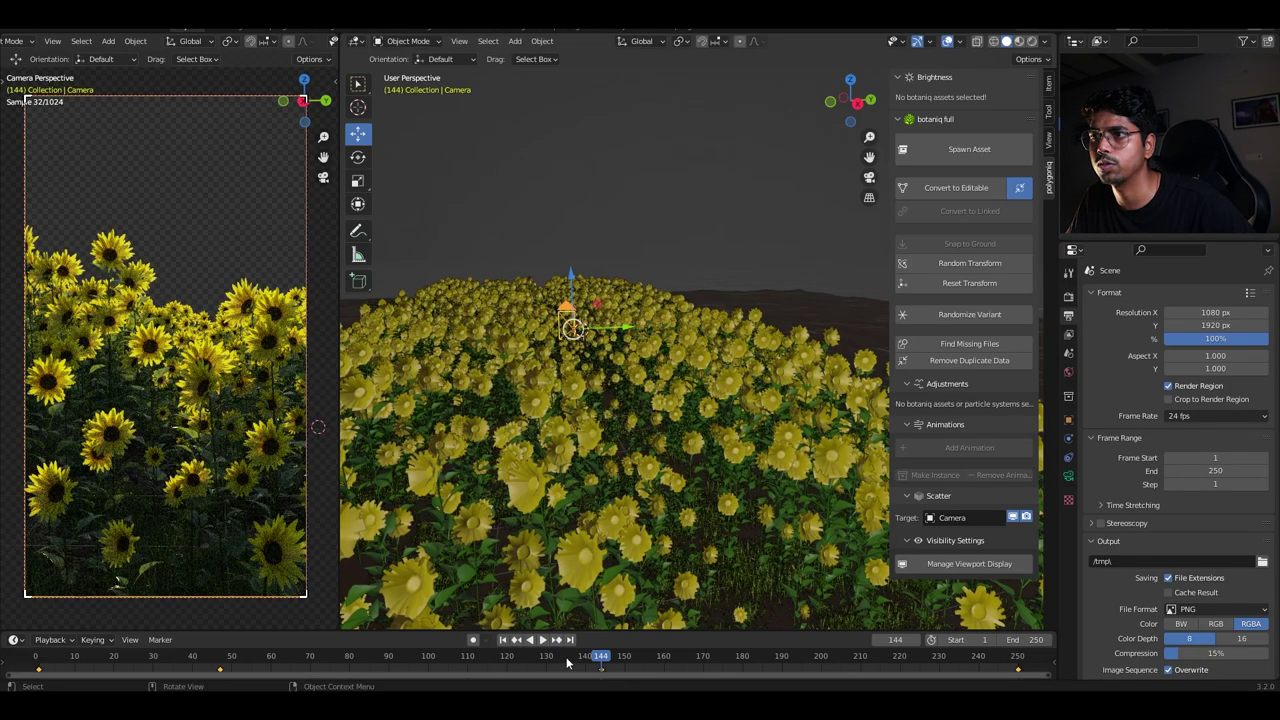
Shift the camera along Y at frame 175 and keyframe its position, then return to frame 1 and save the file.
left_click_drag(566, 659, 723, 660)
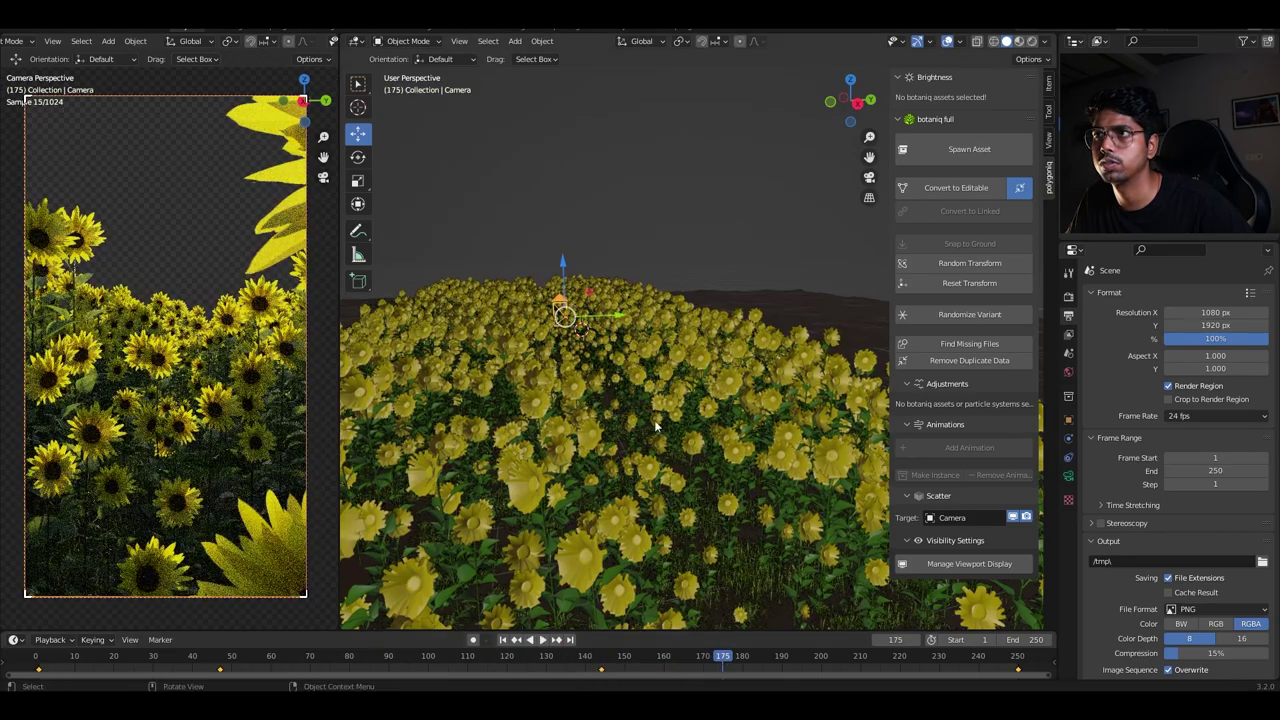
key("i")
left_click(612, 313)
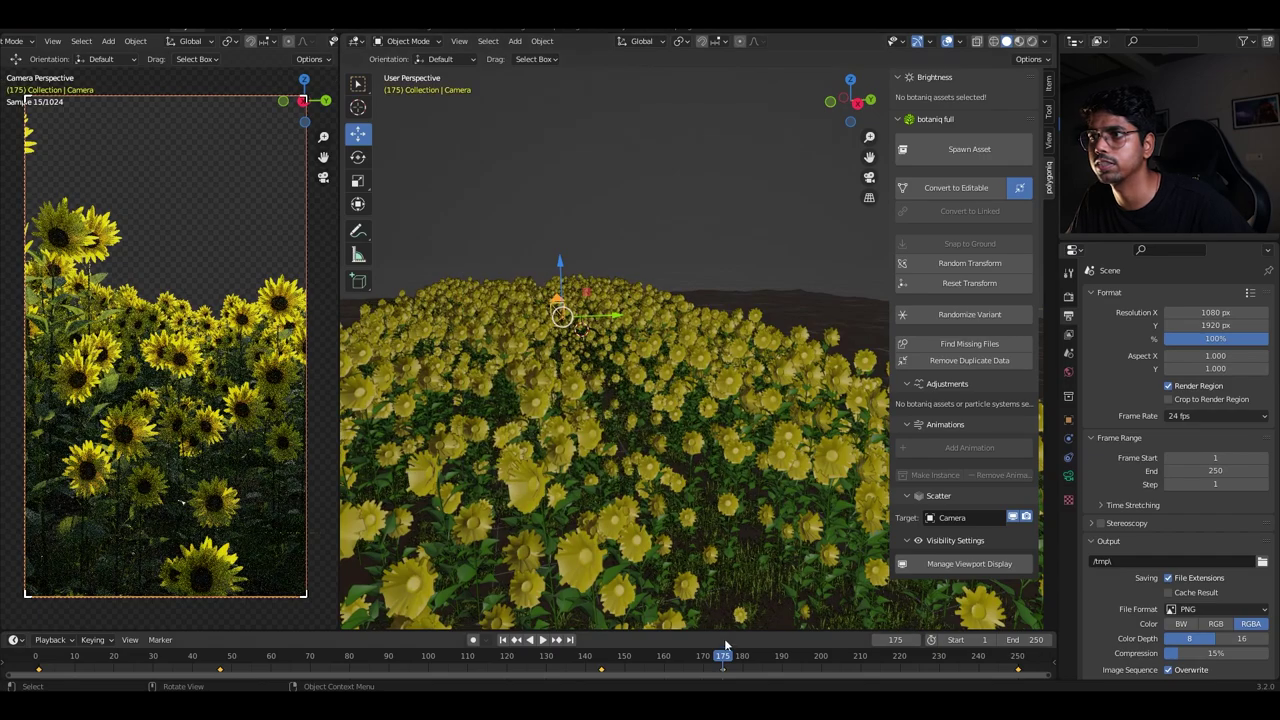
key("shift+Left")
key("ctrl+s")
key("n")
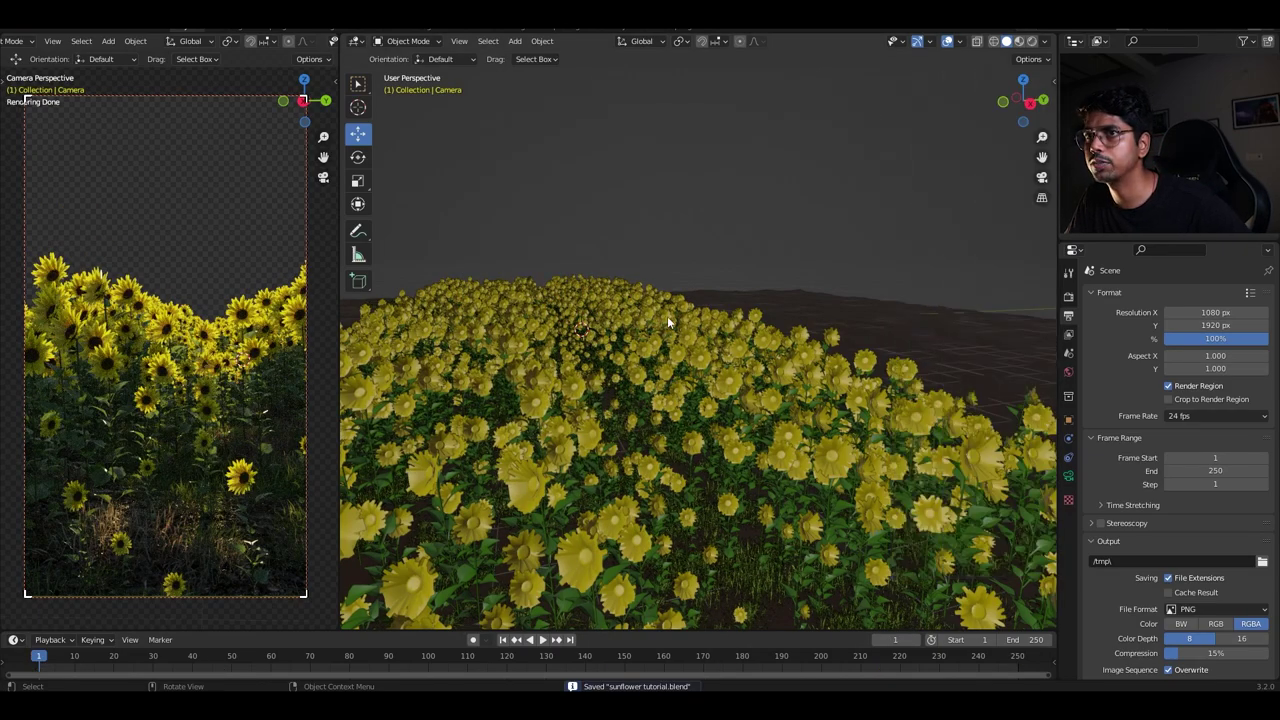
middle_click_drag(596, 307, 674, 343)
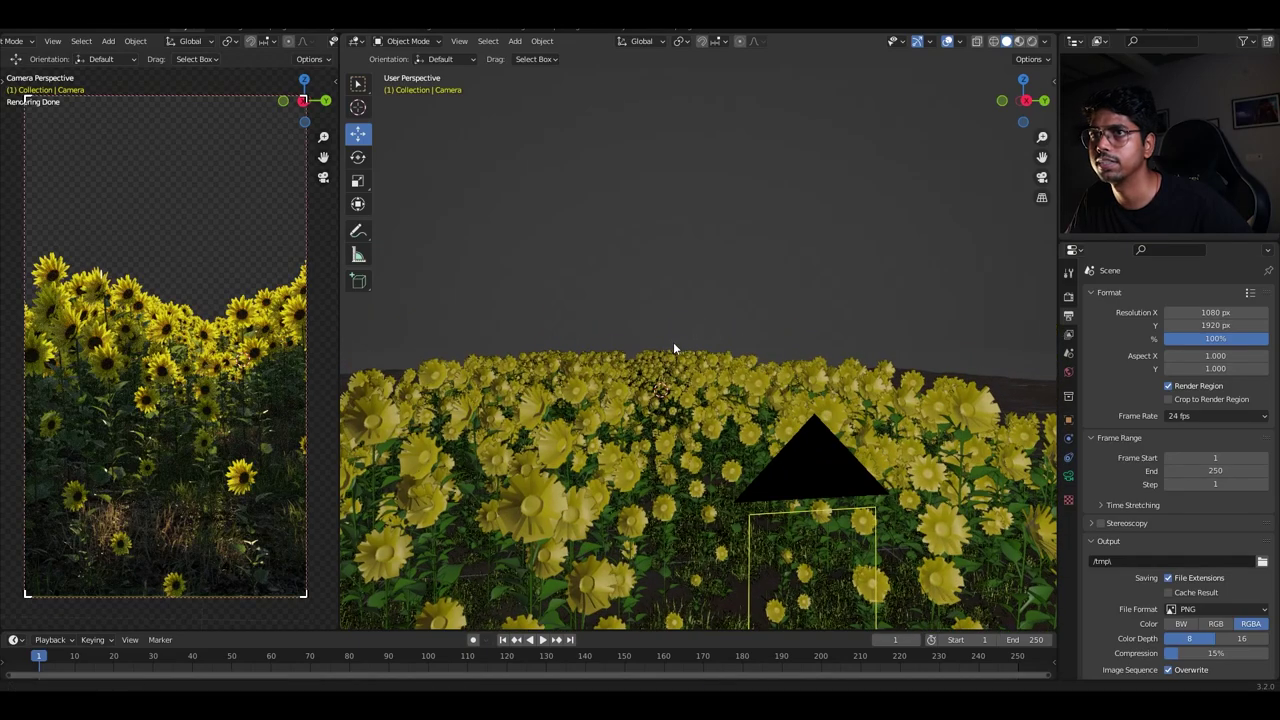
key("ctrl+s")
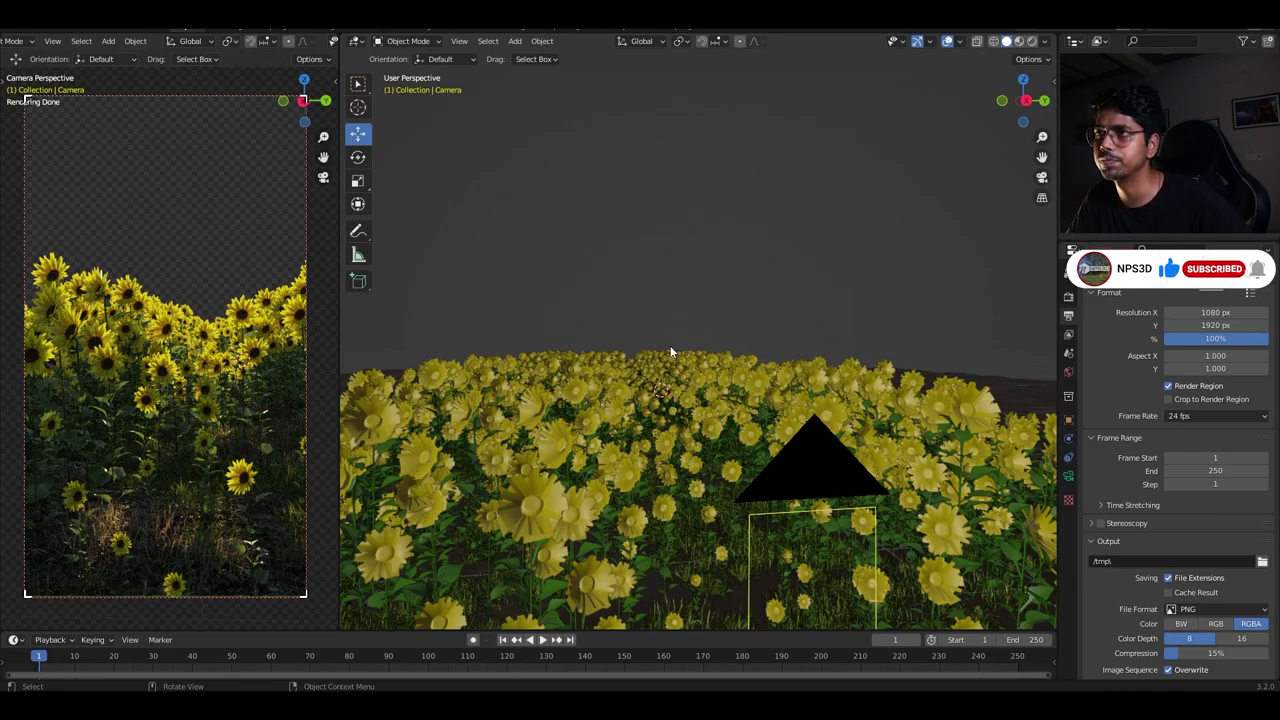
Scrub to frame 199 and move the overlapping source sunflowers beneath the ground apart.
middle_click_drag(637, 331, 632, 340)
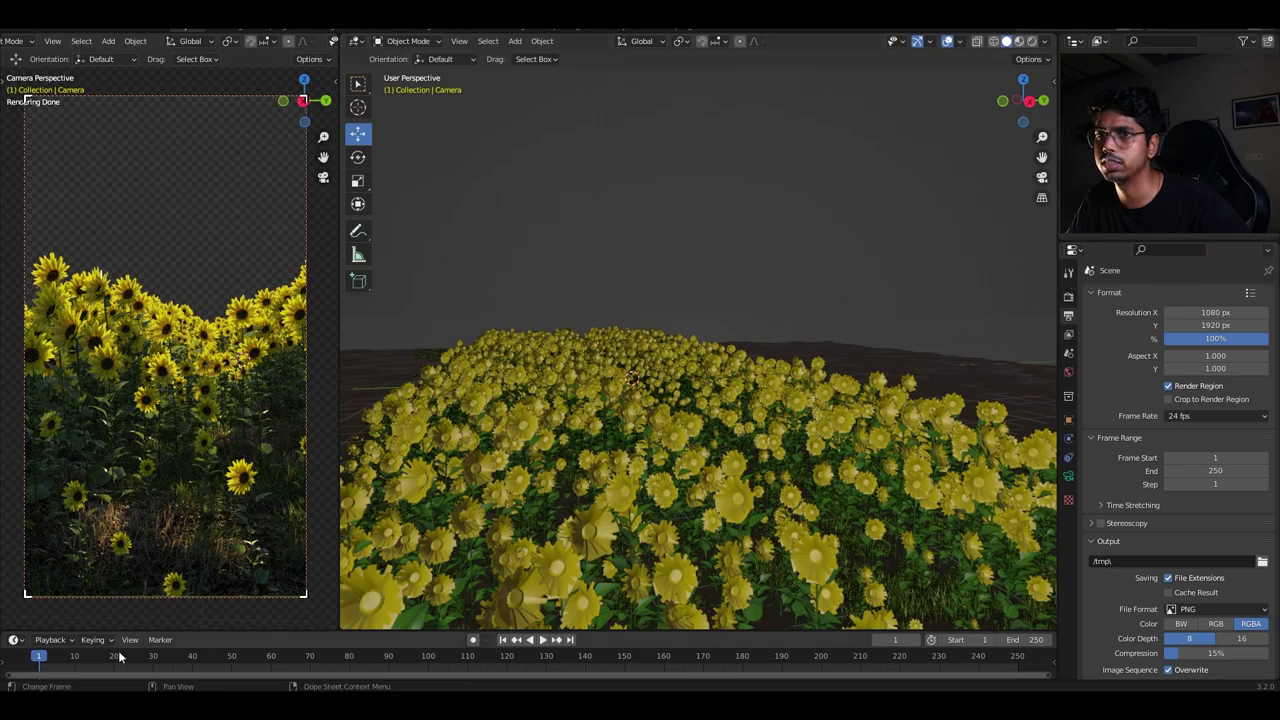
left_click_drag(119, 656, 437, 656)
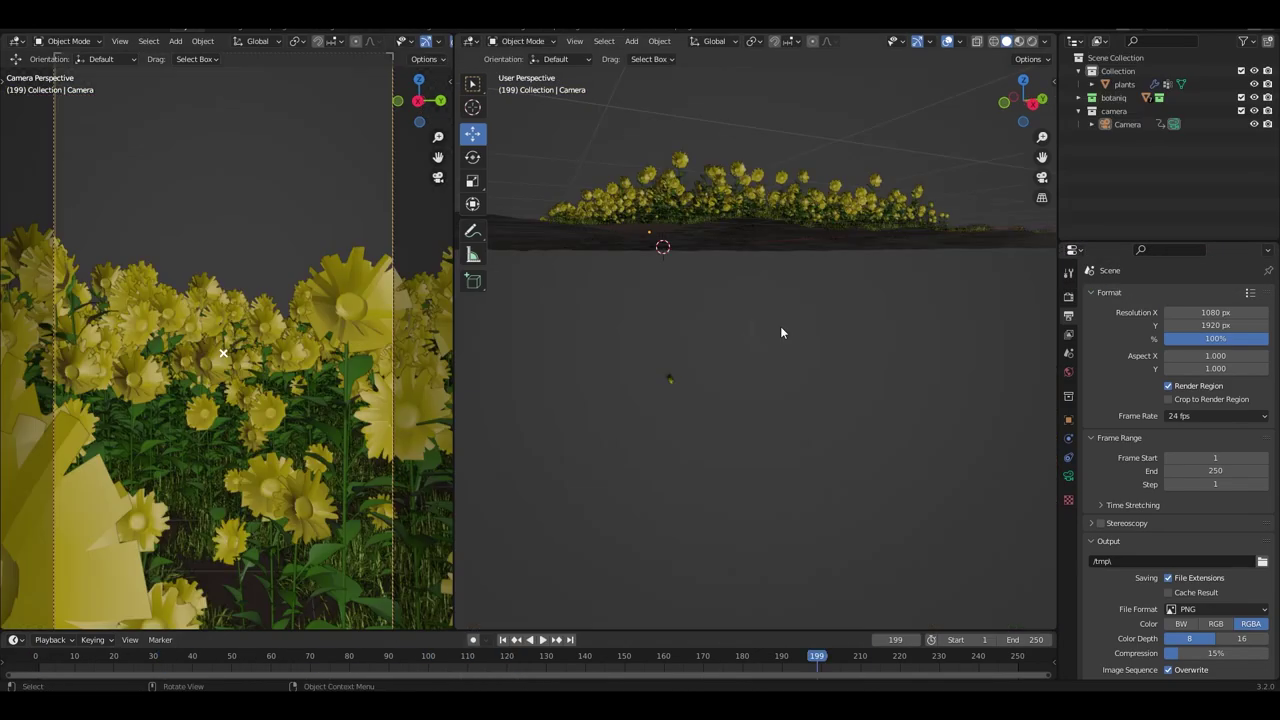
middle_click_drag(780, 326, 774, 387)
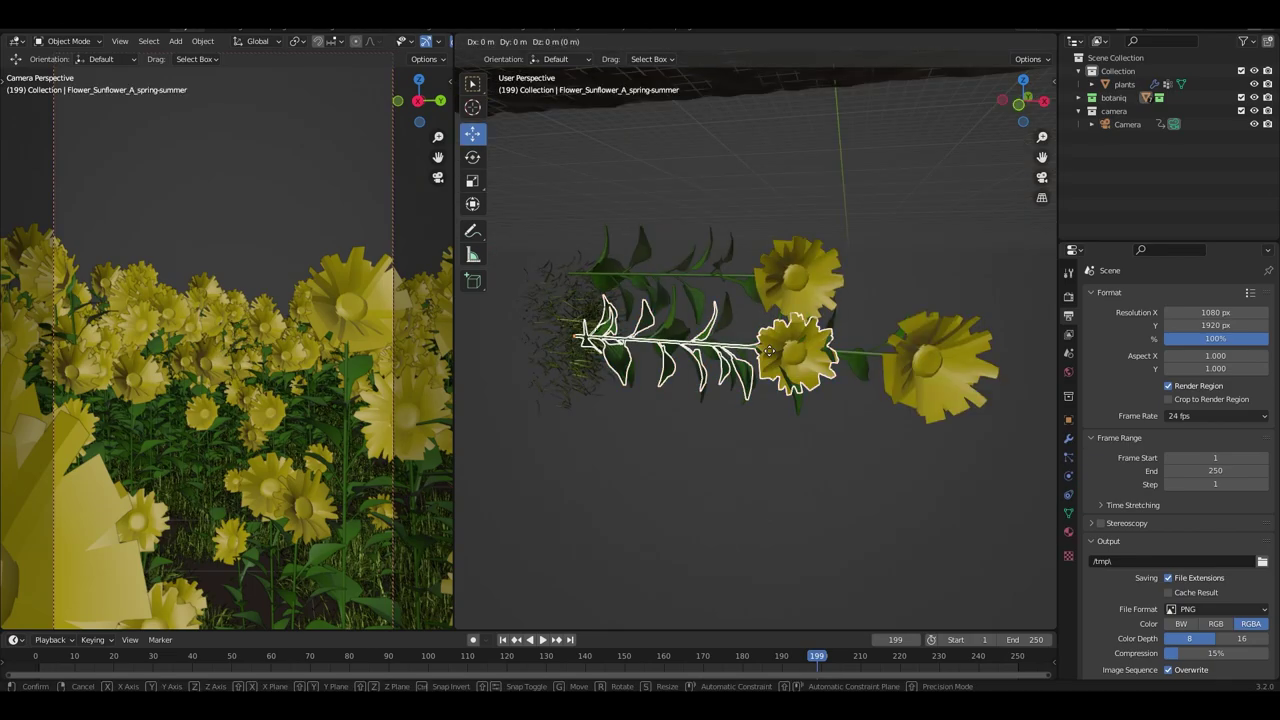
middle_click_drag(825, 315, 960, 358)
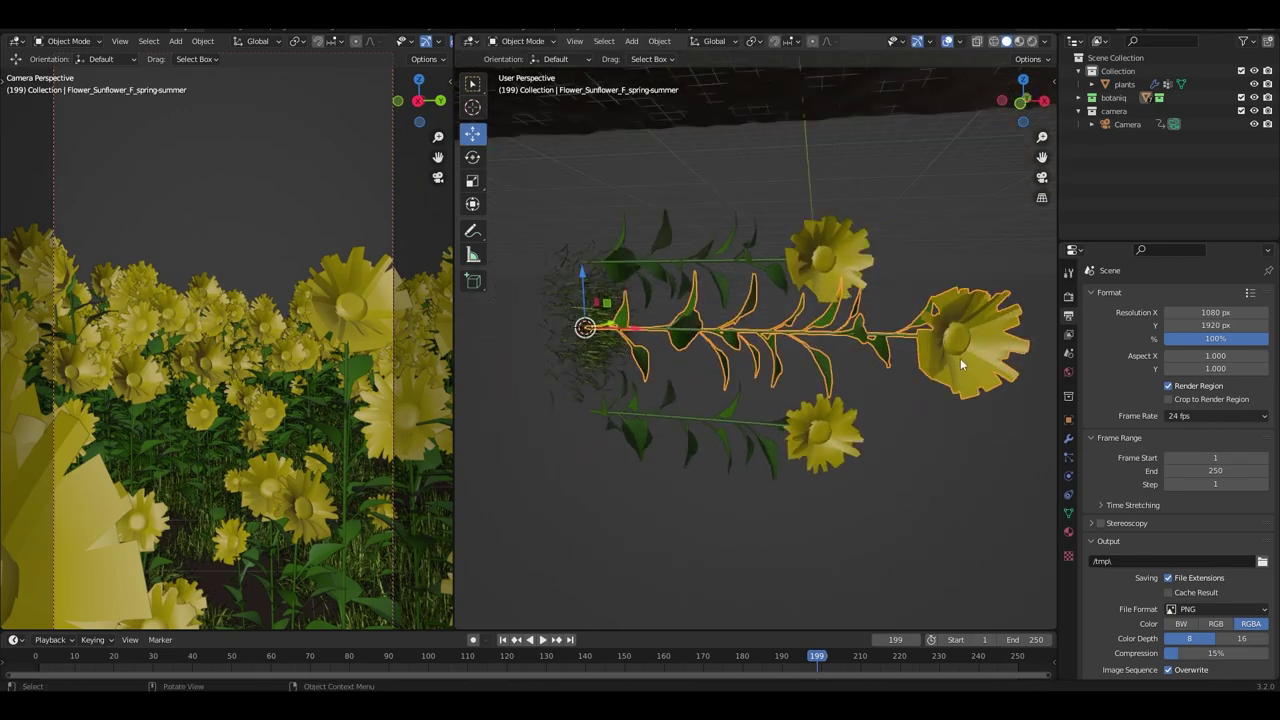
Add a Simple Deform modifier to the tallest source sunflower and set its mode to Bend.
left_click(1069, 437)
left_click(1134, 294)
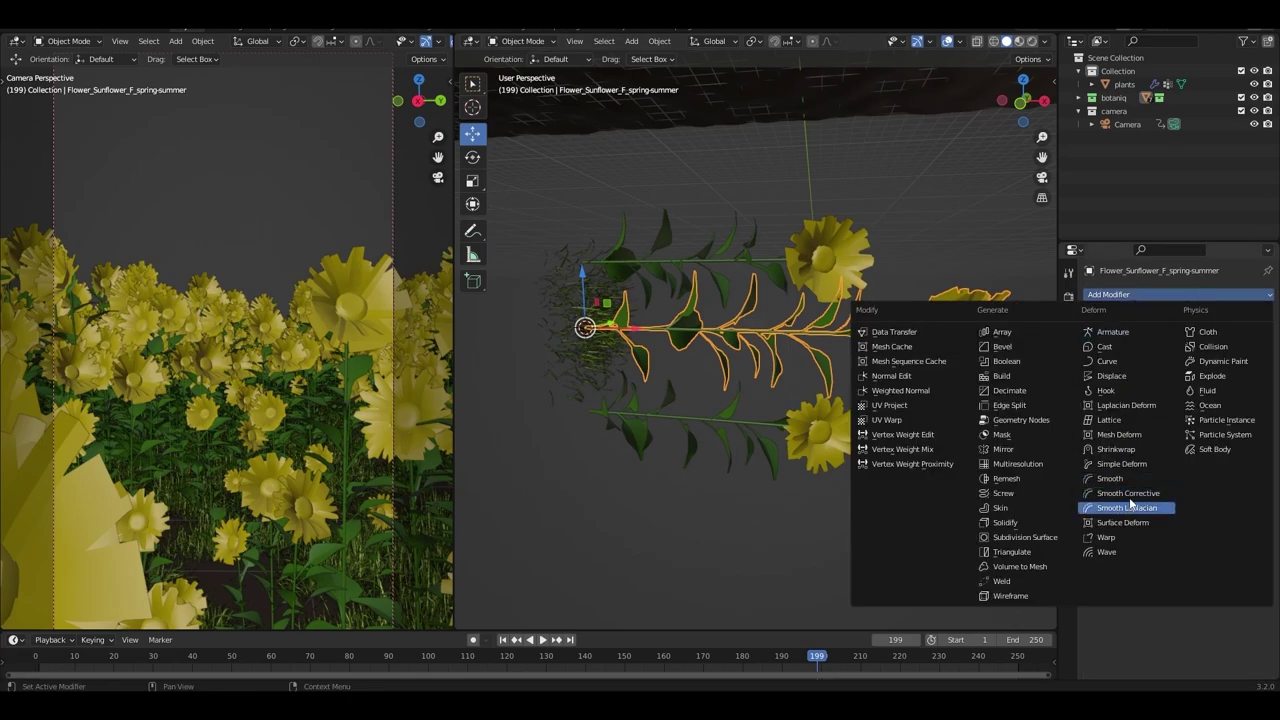
left_click(1129, 464)
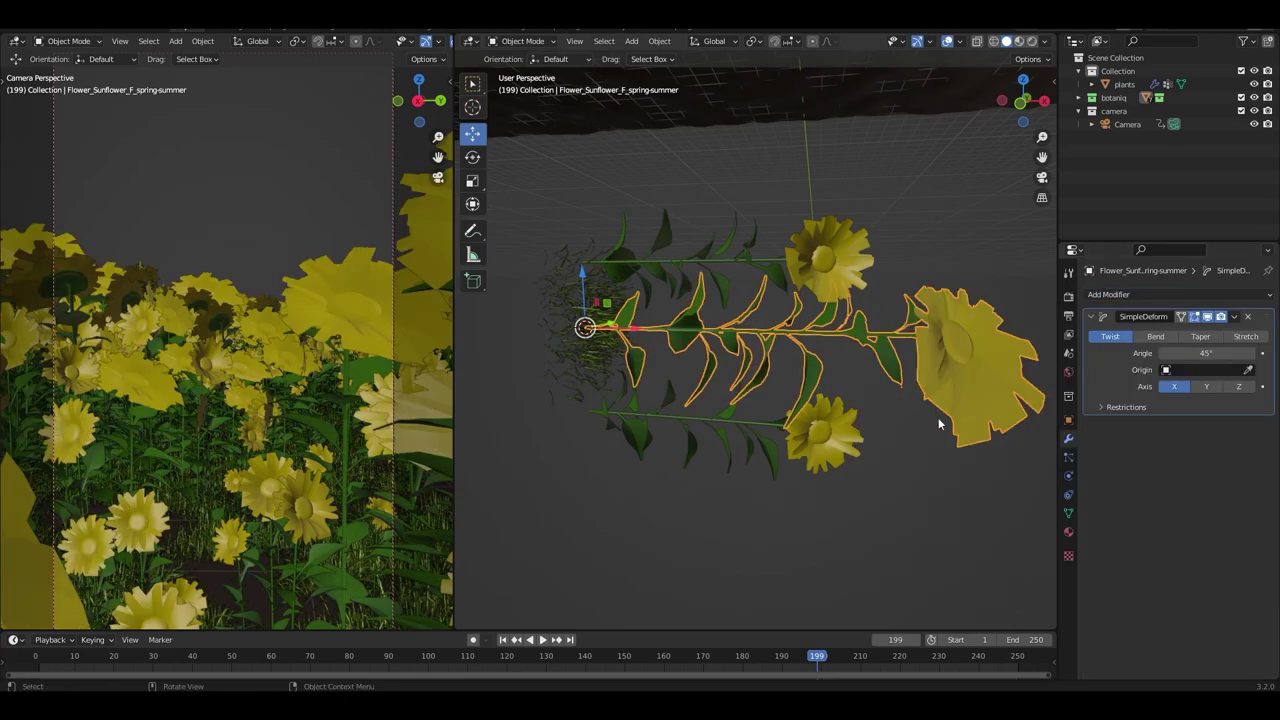
left_click(1152, 336)
Try the tall sunflower's bend angle on different axes, and leave it at 0.6° on the X axis.
left_click_drag(1205, 353, 832, 371)
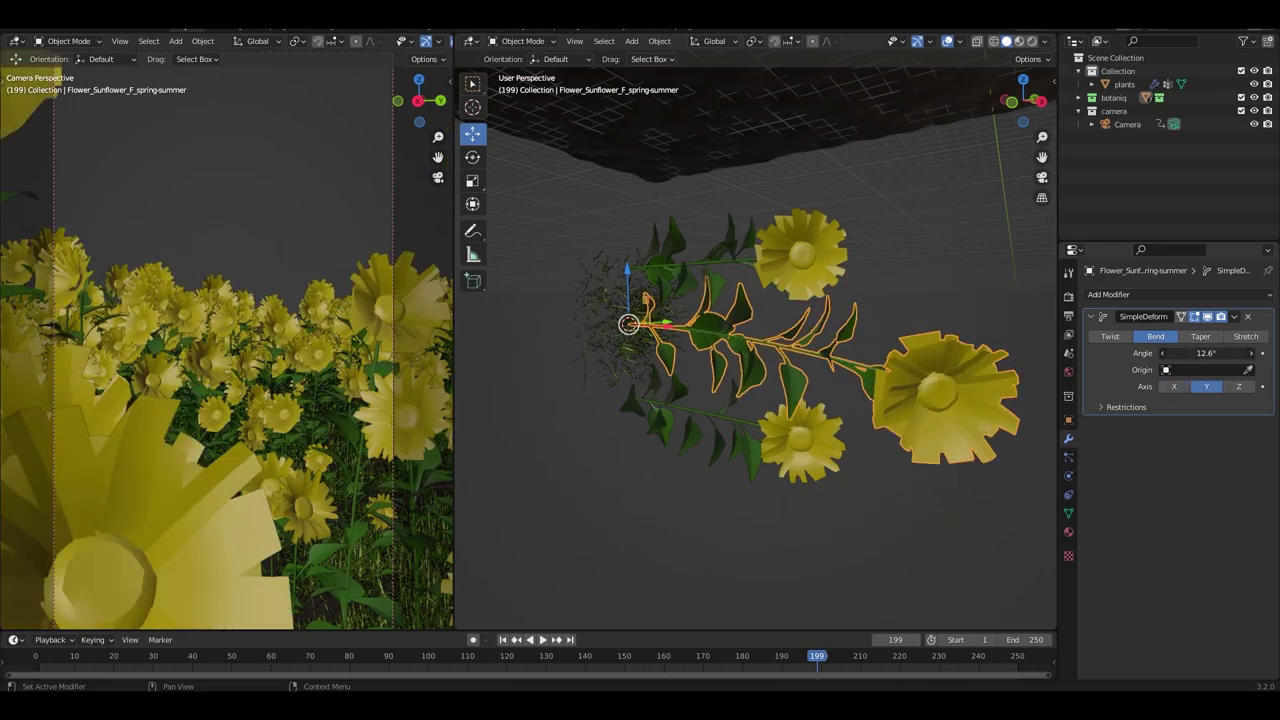
left_click_drag(1206, 353, 1180, 353)
mouse_move(1206, 353)
left_mouse_down()
mouse_move(1186, 353)
mouse_move(1204, 353)
left_mouse_up()
left_click(1238, 386)
left_click(1174, 386)
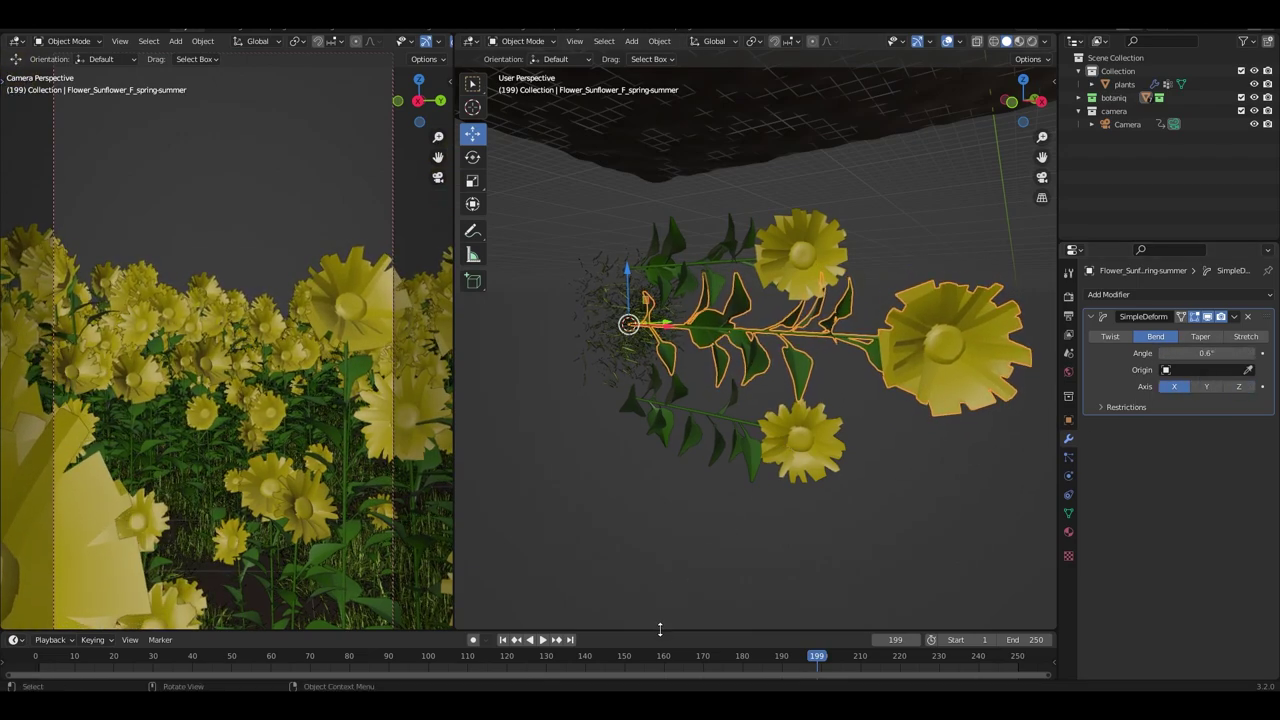
Enlarge the timeline and keyframe the tall sunflower's bend angle at 20° on frame 1.
left_click_drag(660, 628, 660, 589)
left_click(503, 600)
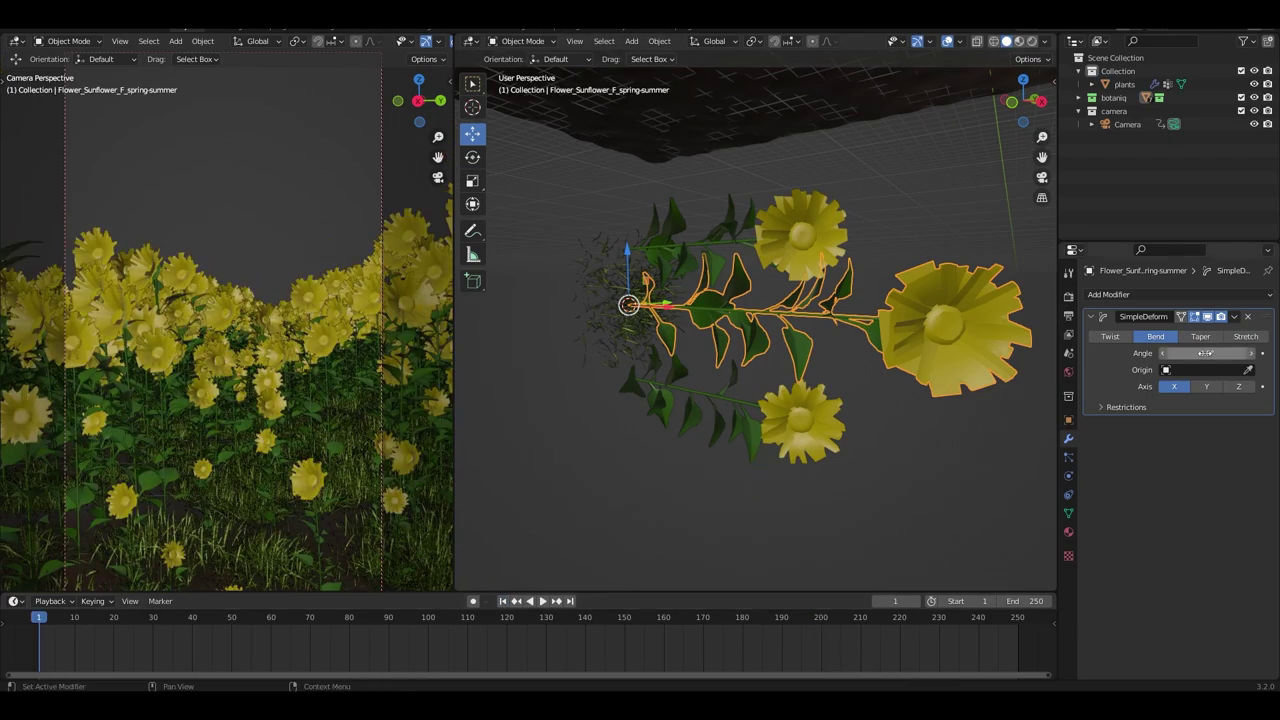
left_click_drag(1206, 353, 1187, 351)
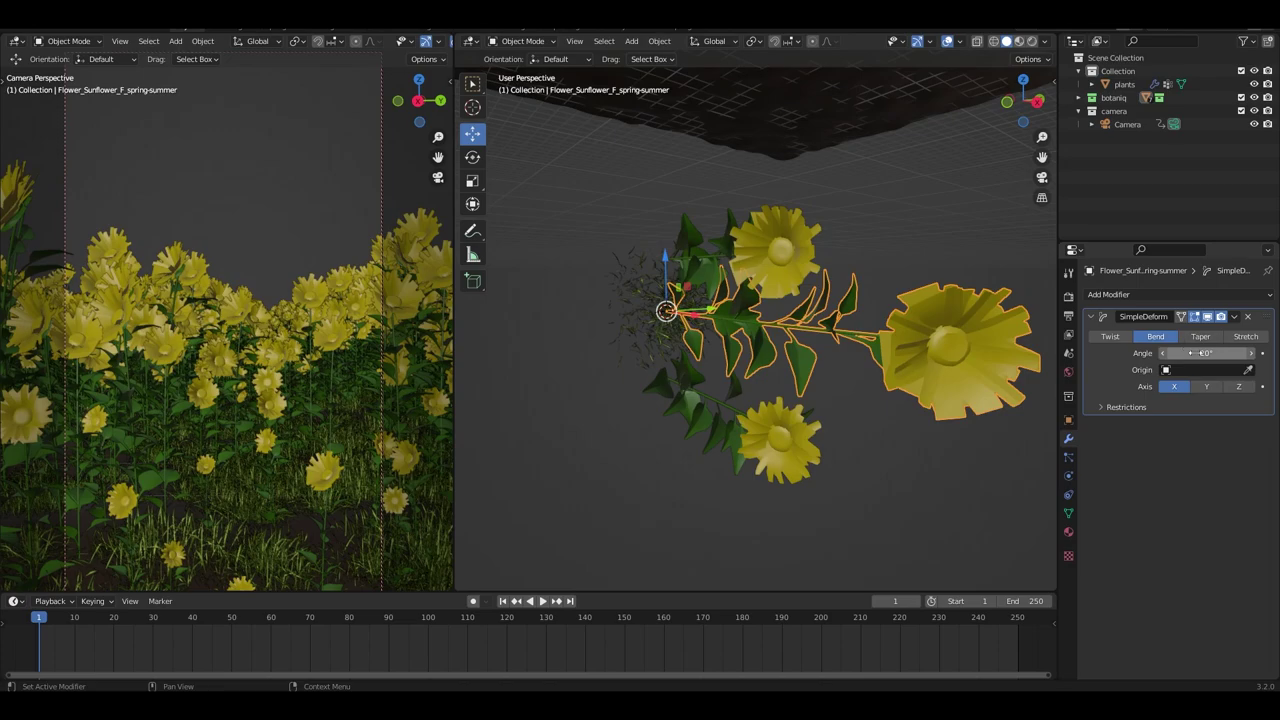
key("i")
Keyframe the tall sunflower's bend angle at -20° on frame 40.
left_click_drag(183, 621, 192, 621)
left_click(1170, 353)
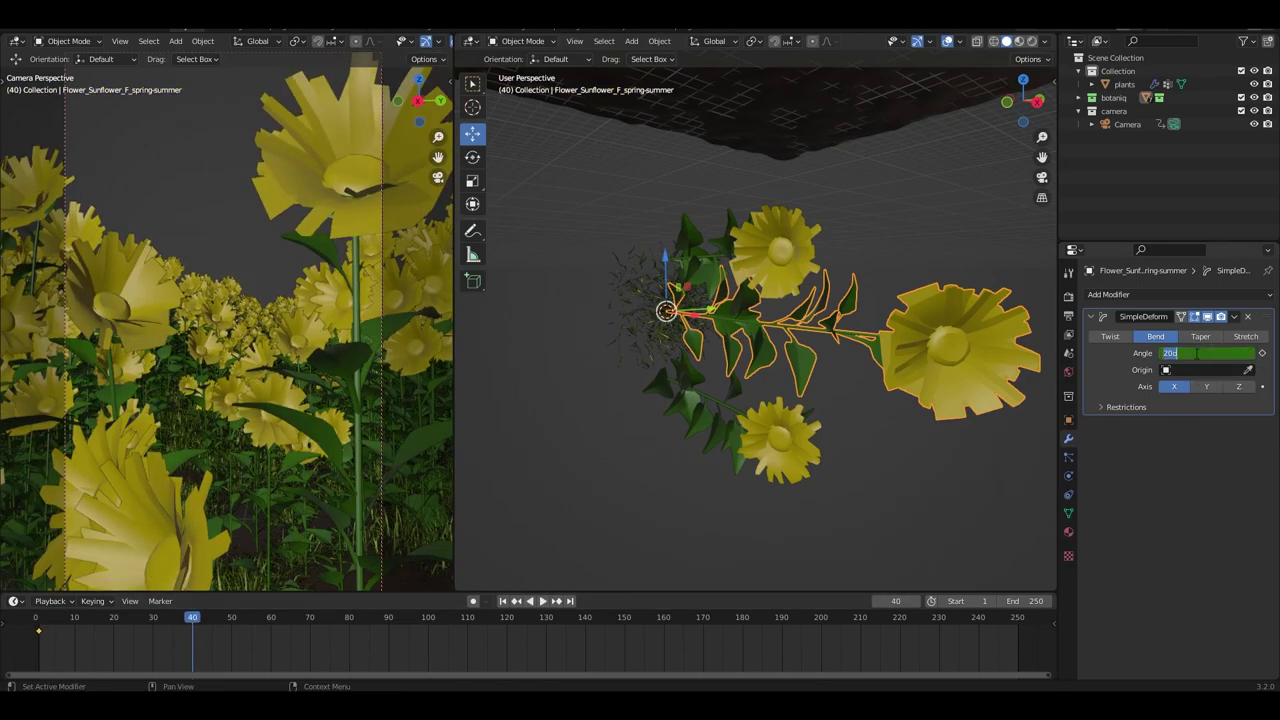
type("-20")
key("Return")
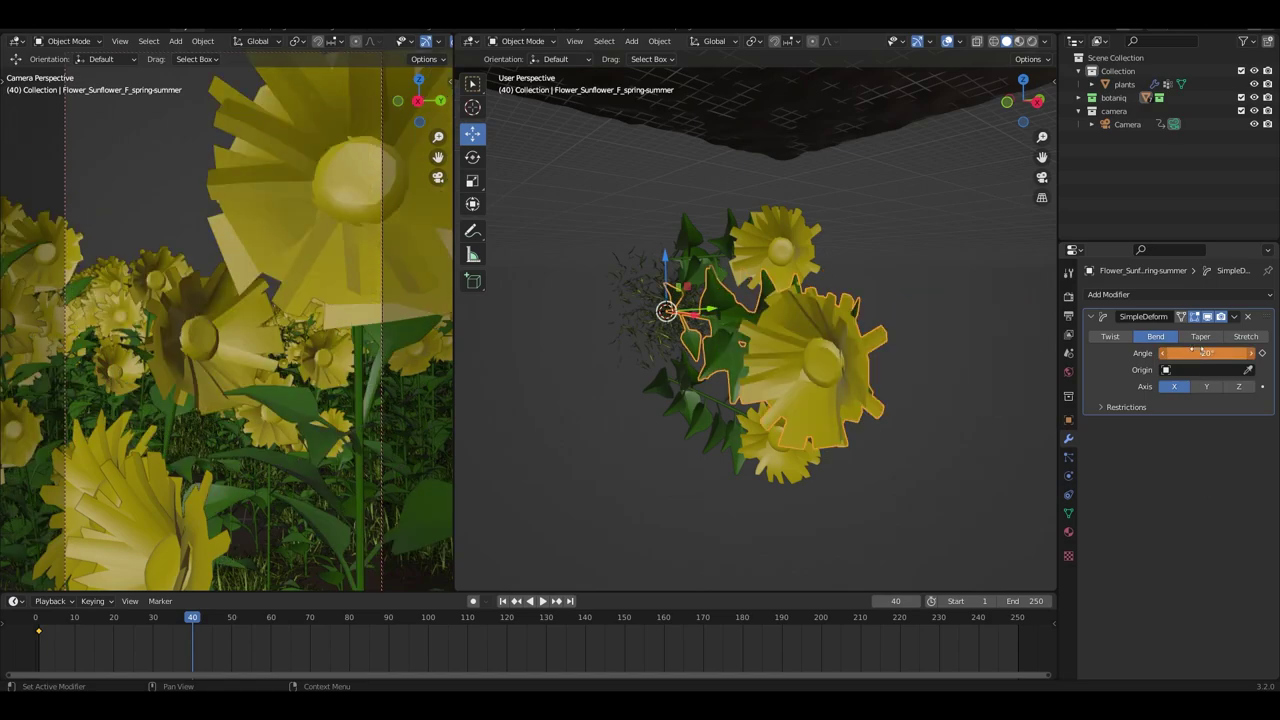
key("i")
Repeat the tall sunflower's bend keyframes along the timeline to about frame 186 and play back the sway.
left_click_drag(290, 655, 40, 604)
left_click_drag(233, 656, 32, 626)
left_click_drag(306, 619, 366, 620)
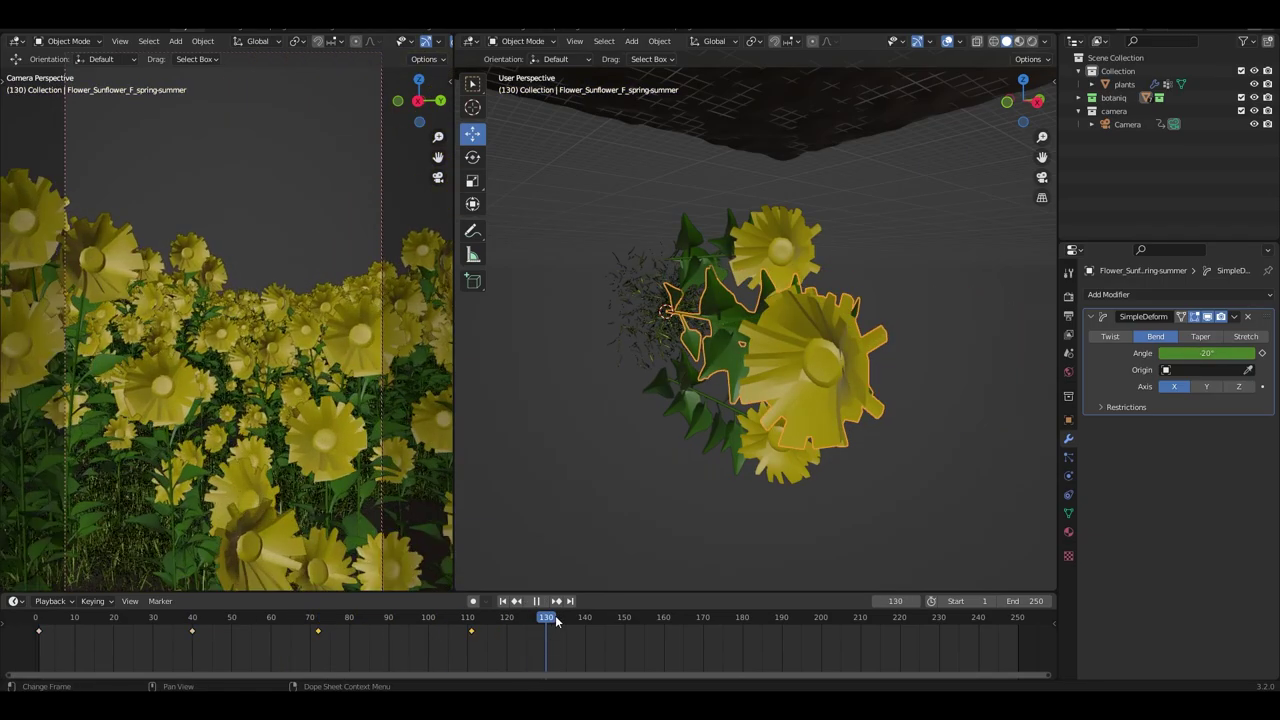
left_click(503, 601)
left_click(541, 601)
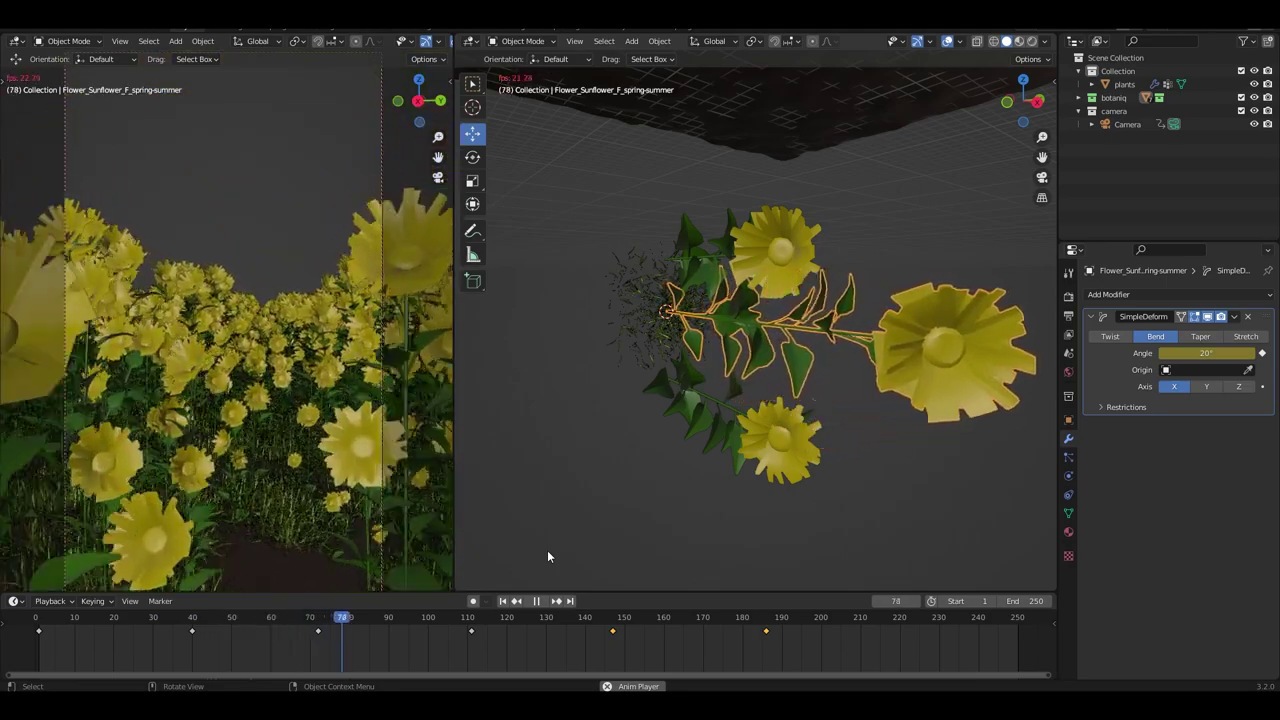
key("Escape")
Copy the tall sunflower's Simple Deform modifier to the lower small source sunflower.
left_click(800, 456)
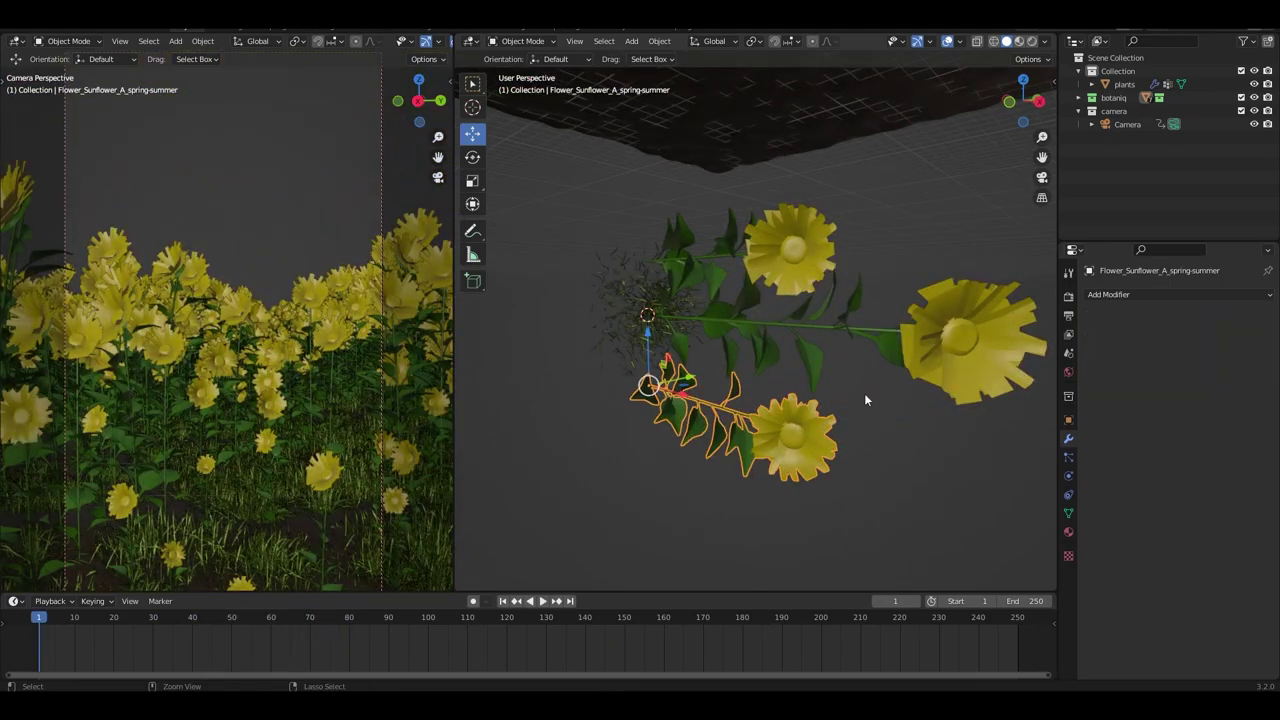
left_click(903, 346)
key("ctrl+l")
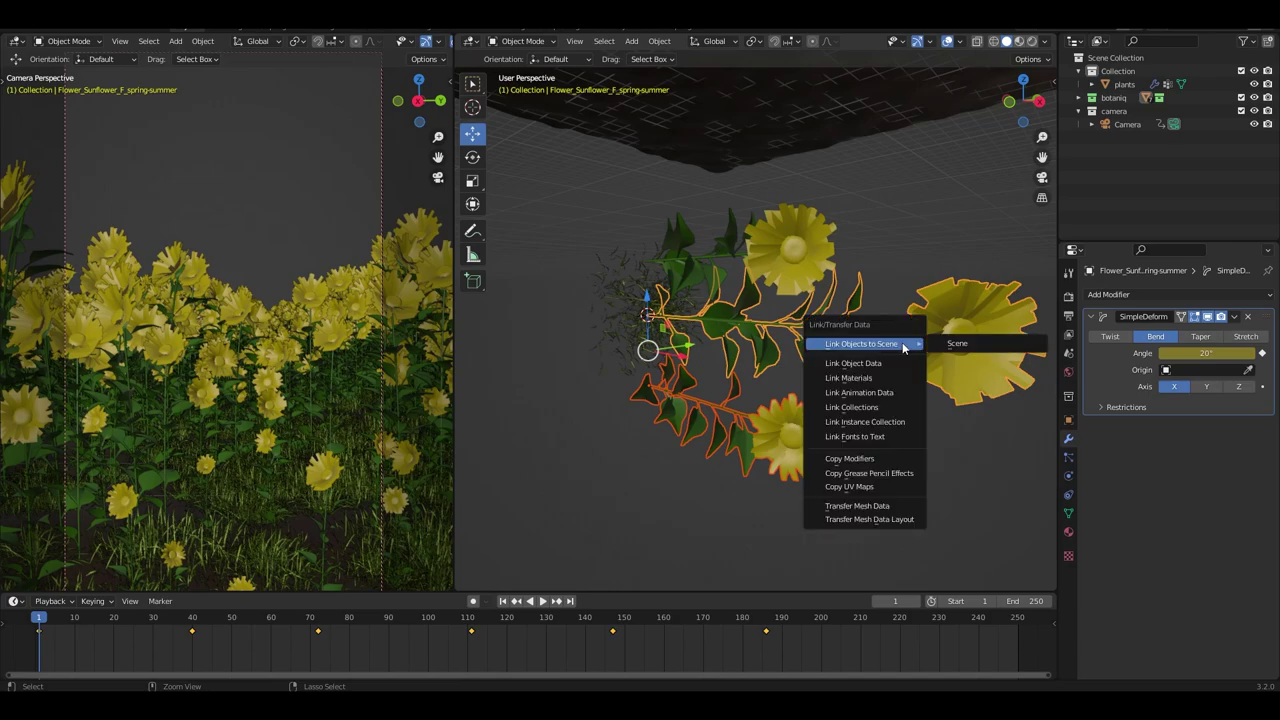
left_click(886, 459)
left_click(824, 528)
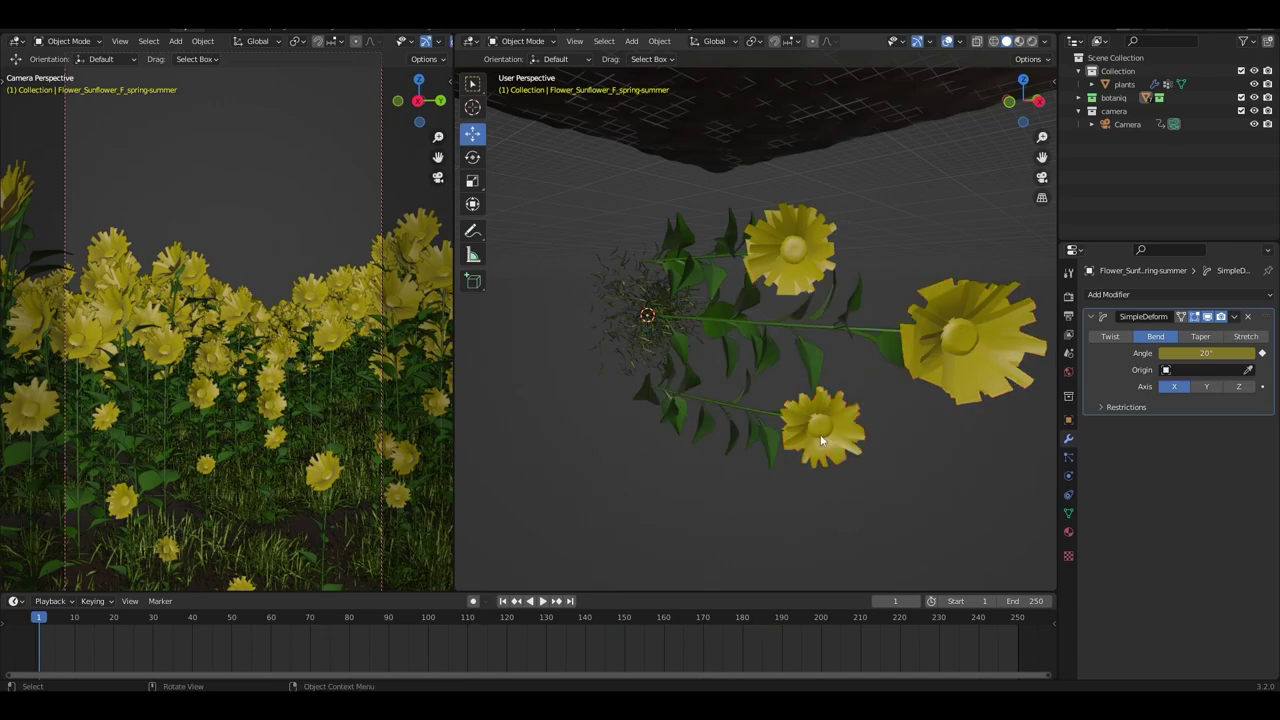
Set the lower small sunflower's bend axis to Y and keyframe its angle at 10° on frame 1.
left_click(781, 457)
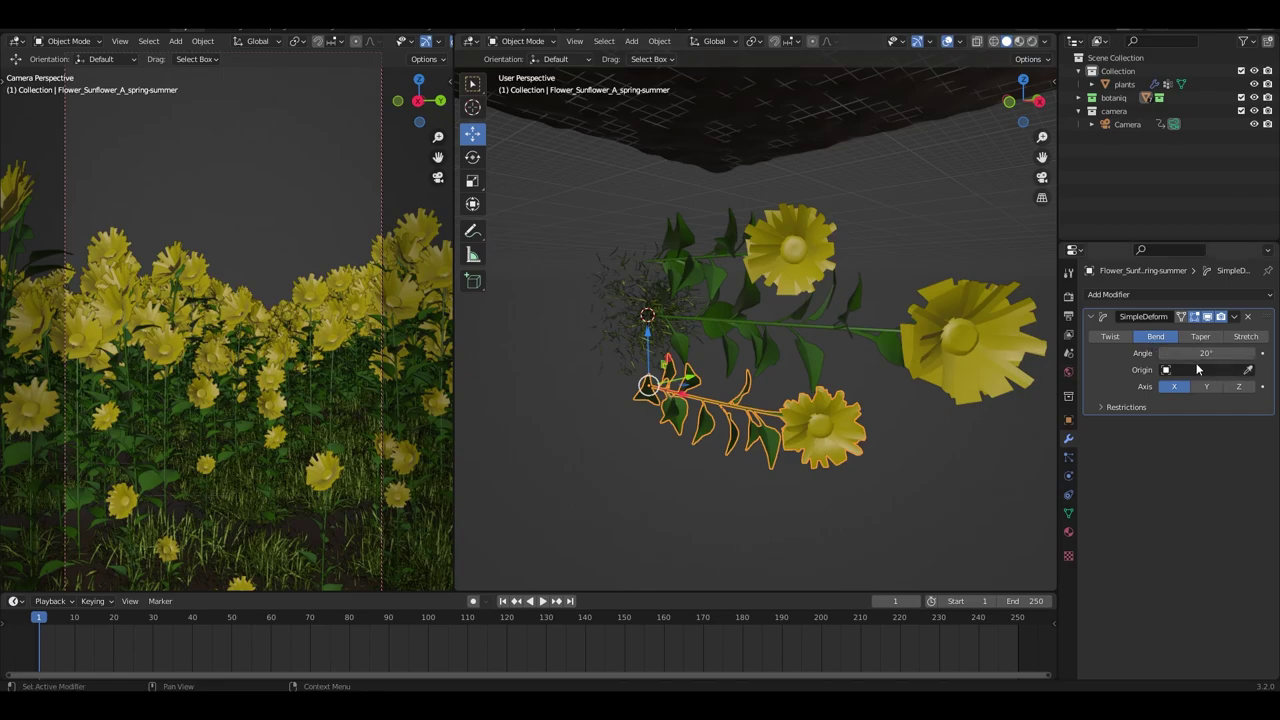
mouse_move(35, 620)
left_mouse_down()
mouse_move(189, 626)
mouse_move(28, 628)
left_mouse_up()
key("space")
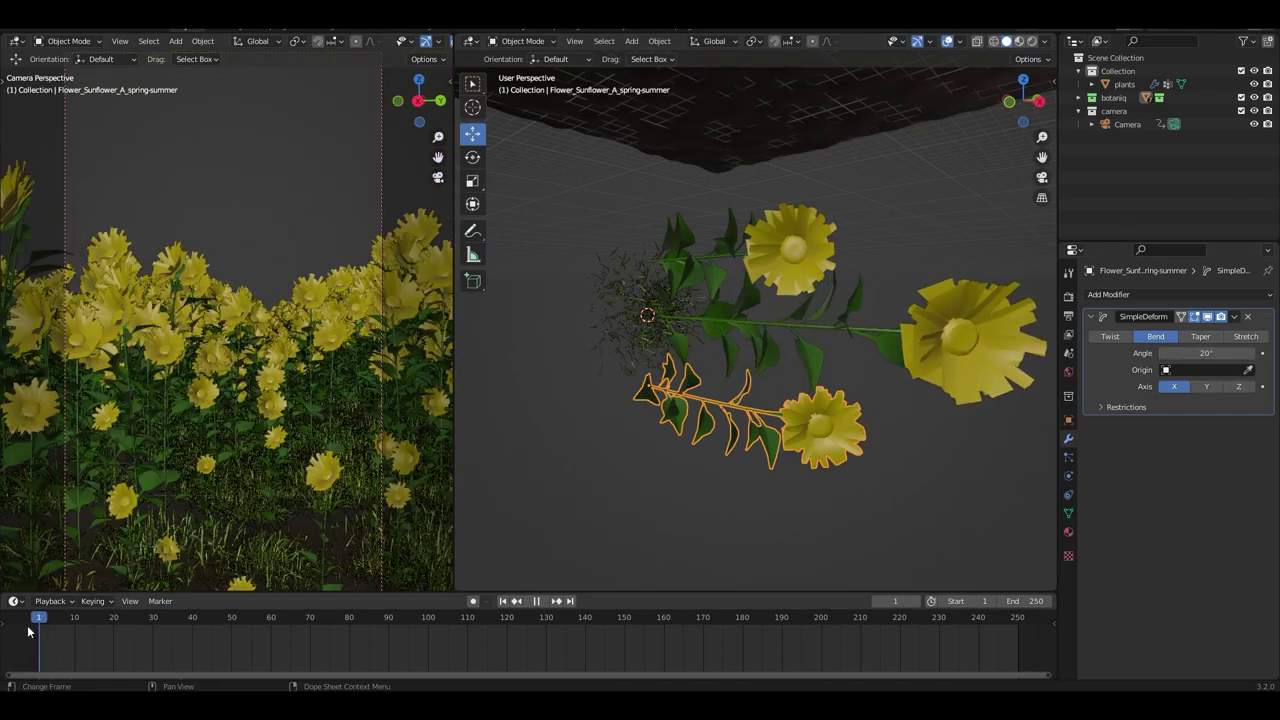
key("space")
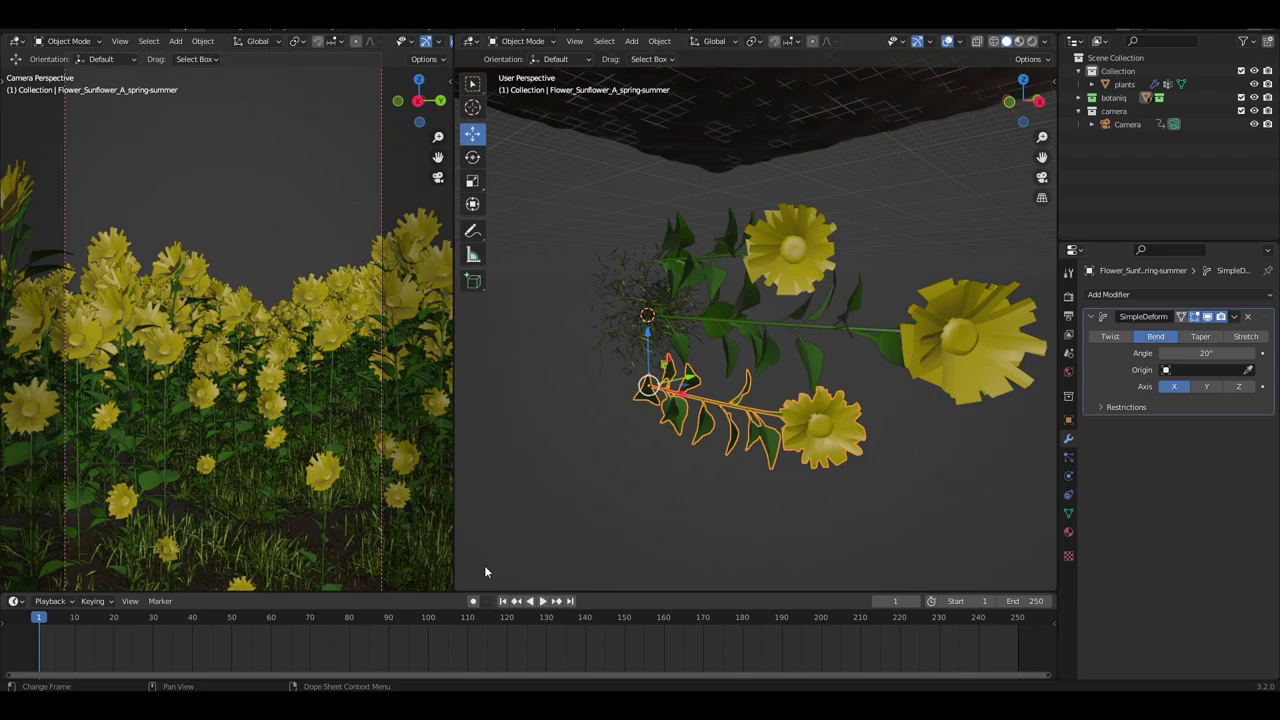
left_click(1203, 387)
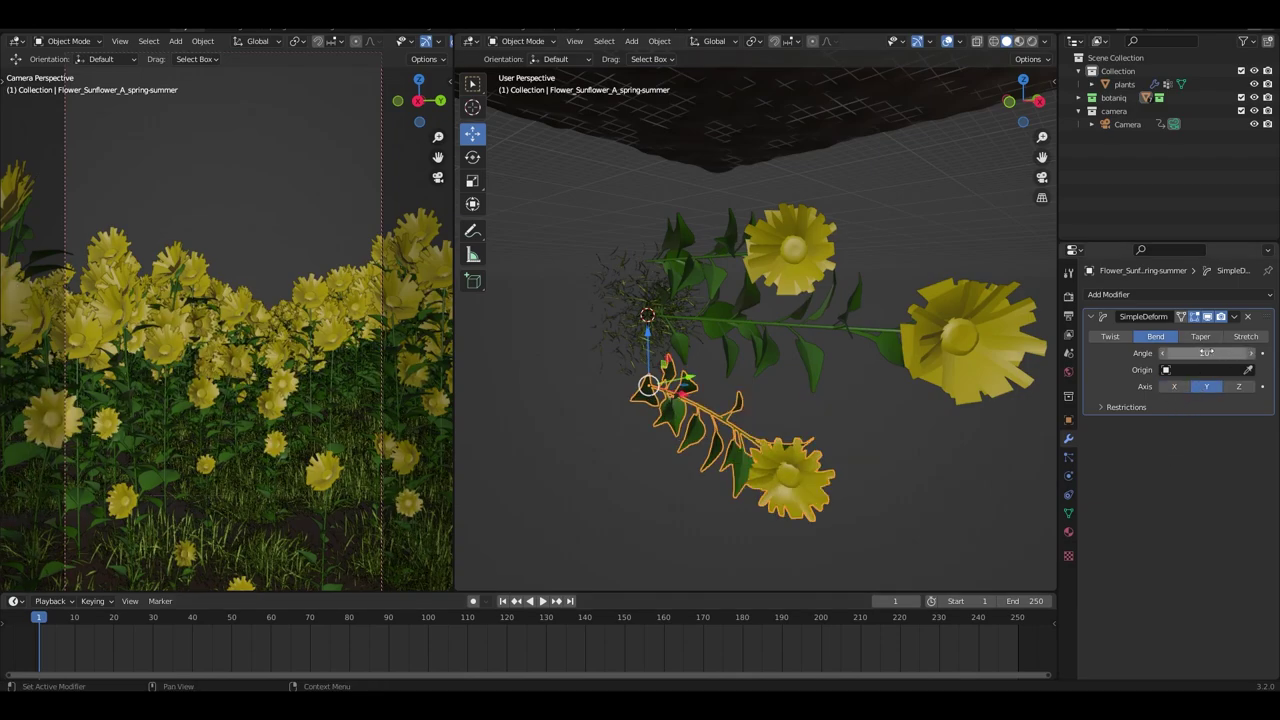
left_click_drag(1197, 353, 1190, 355)
key("i")
Keyframe the lower small sunflower's bend angle at -10° on frame 30.
left_click(192, 619)
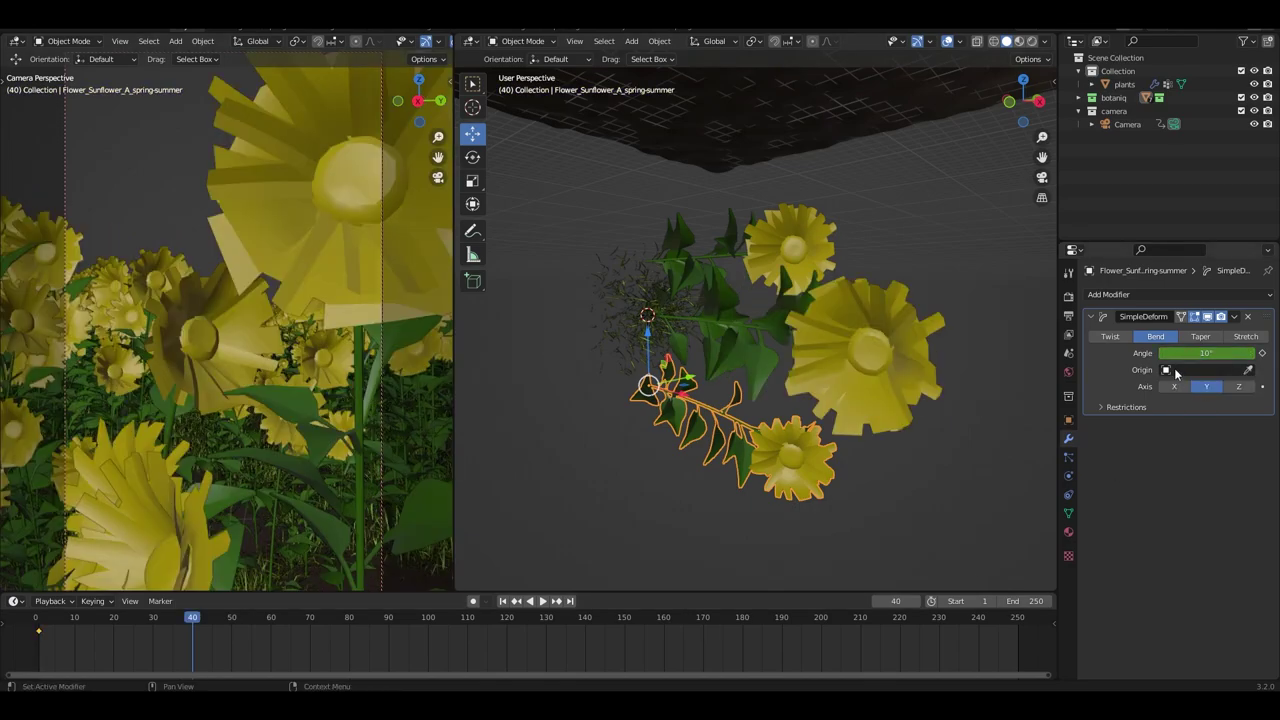
left_click(152, 617)
left_click(1207, 353)
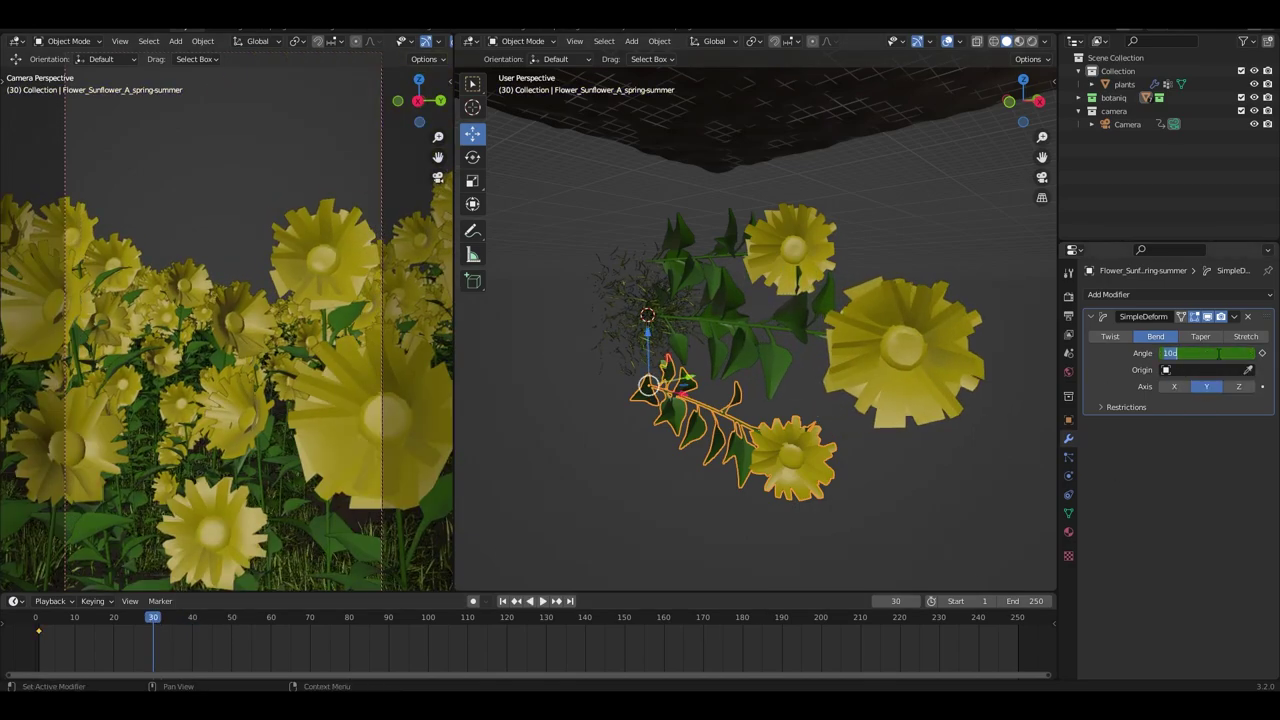
type("-10")
key("Return")
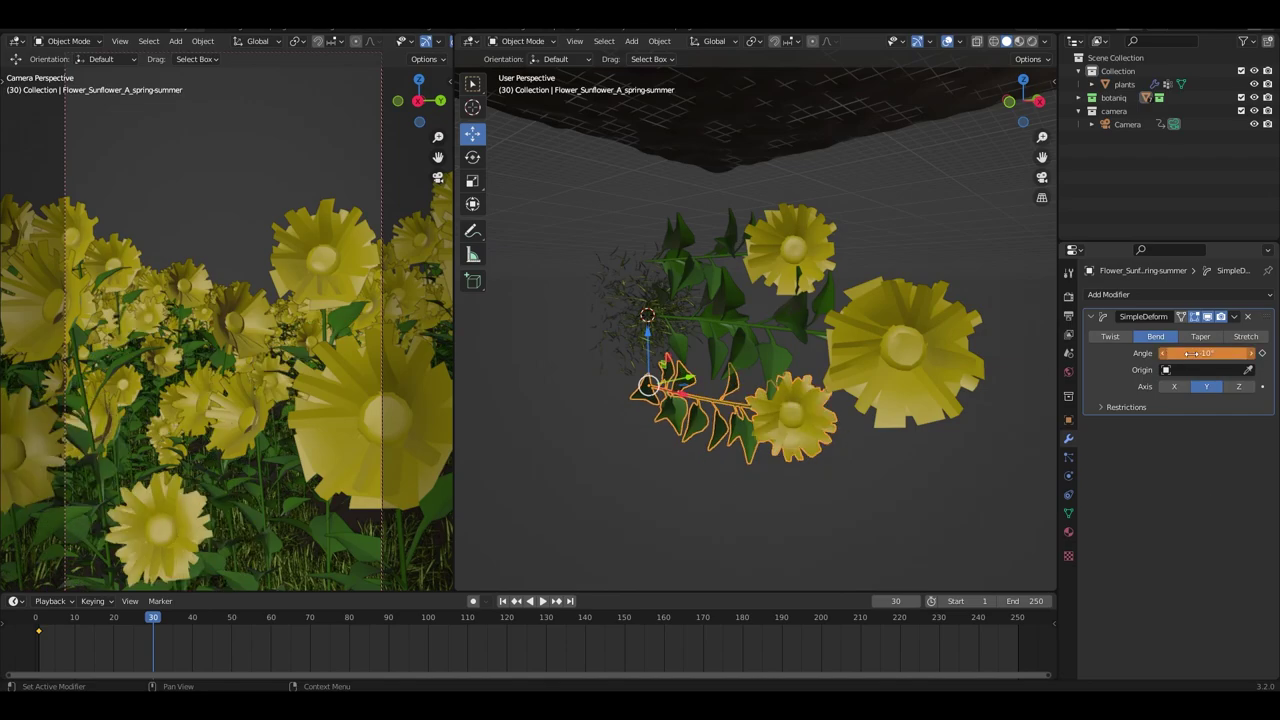
key("i")
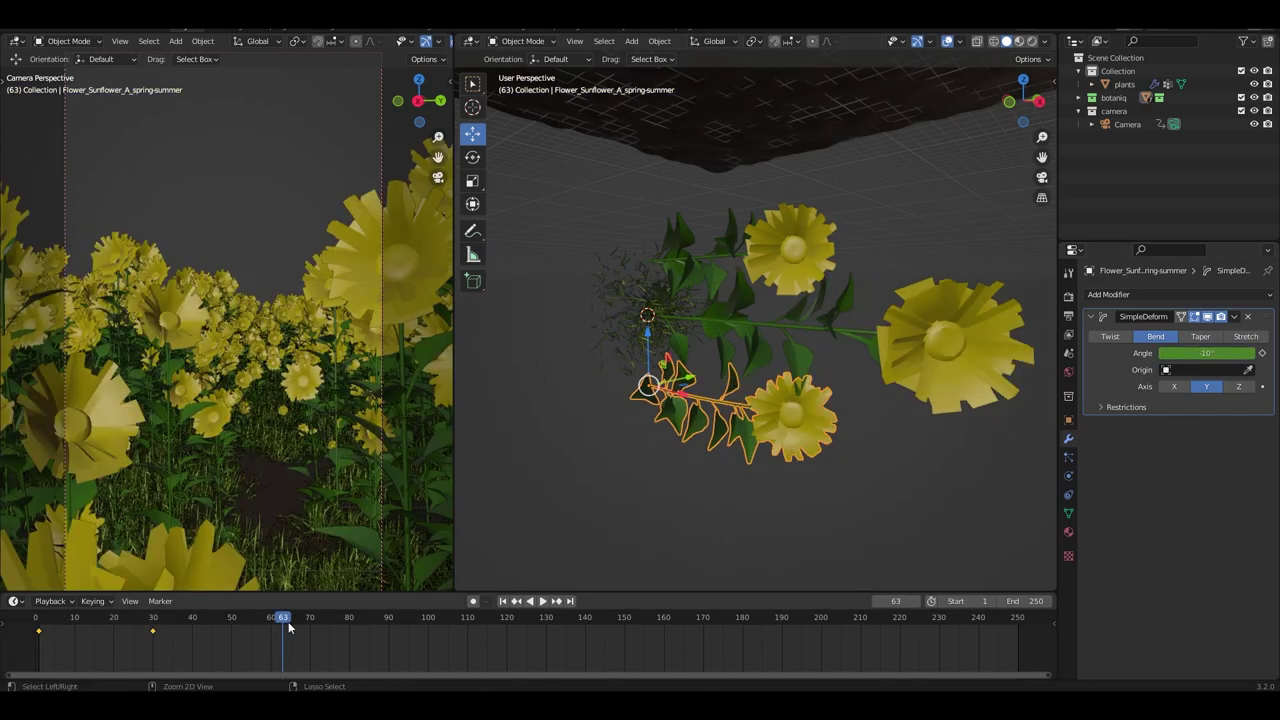
Repeat the small sunflower's bend keyframes along the timeline to about frame 199 and play back the swaying field.
left_click_drag(283, 617, 506, 622)
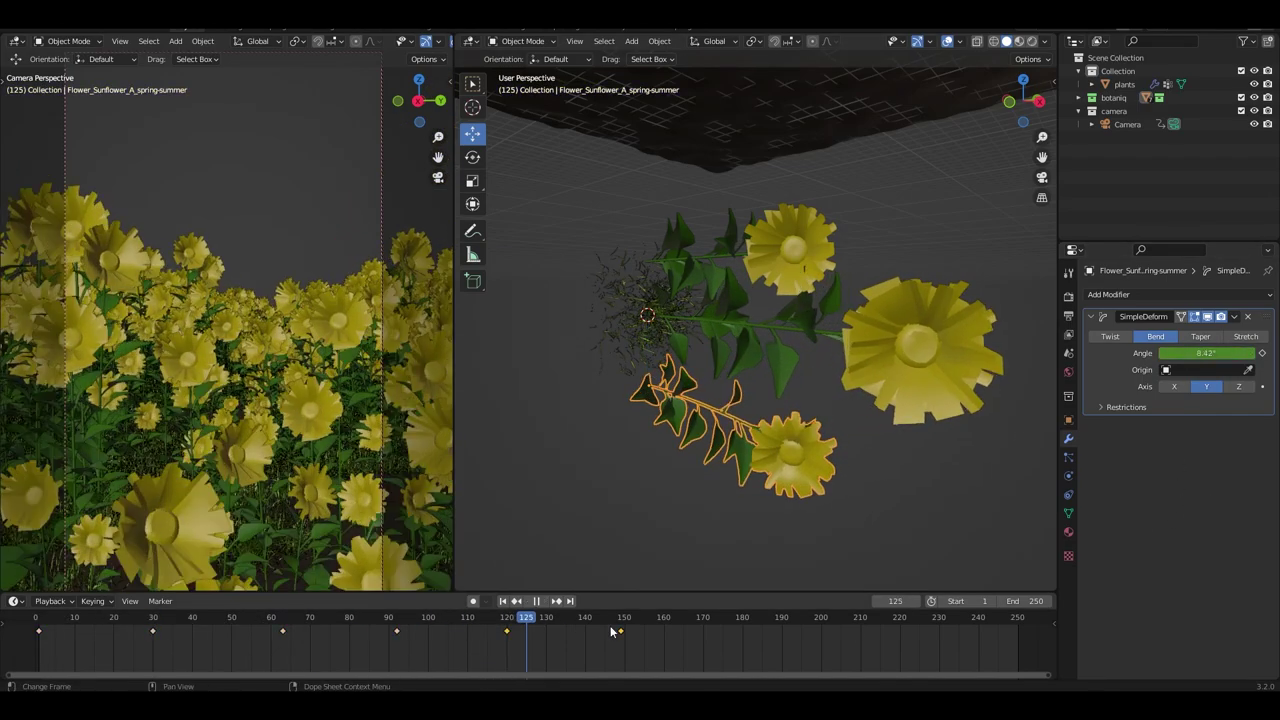
left_click(541, 601)
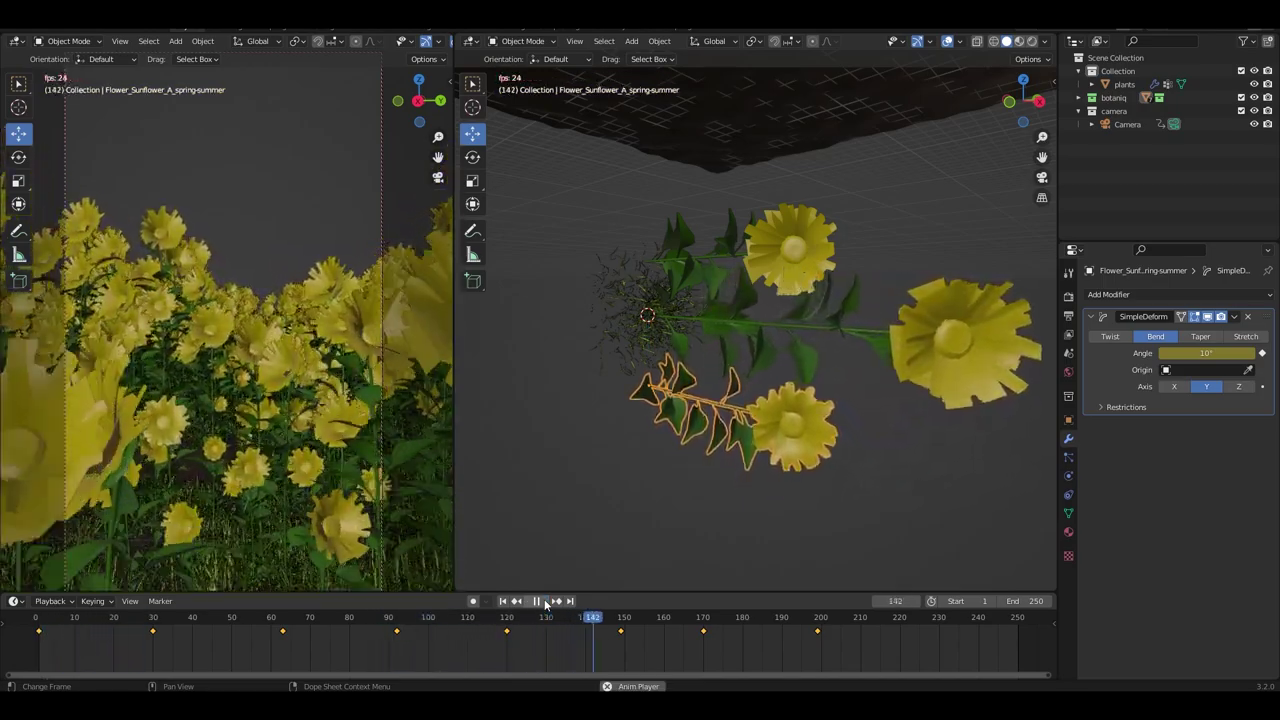
middle_click_drag(769, 470, 680, 432)
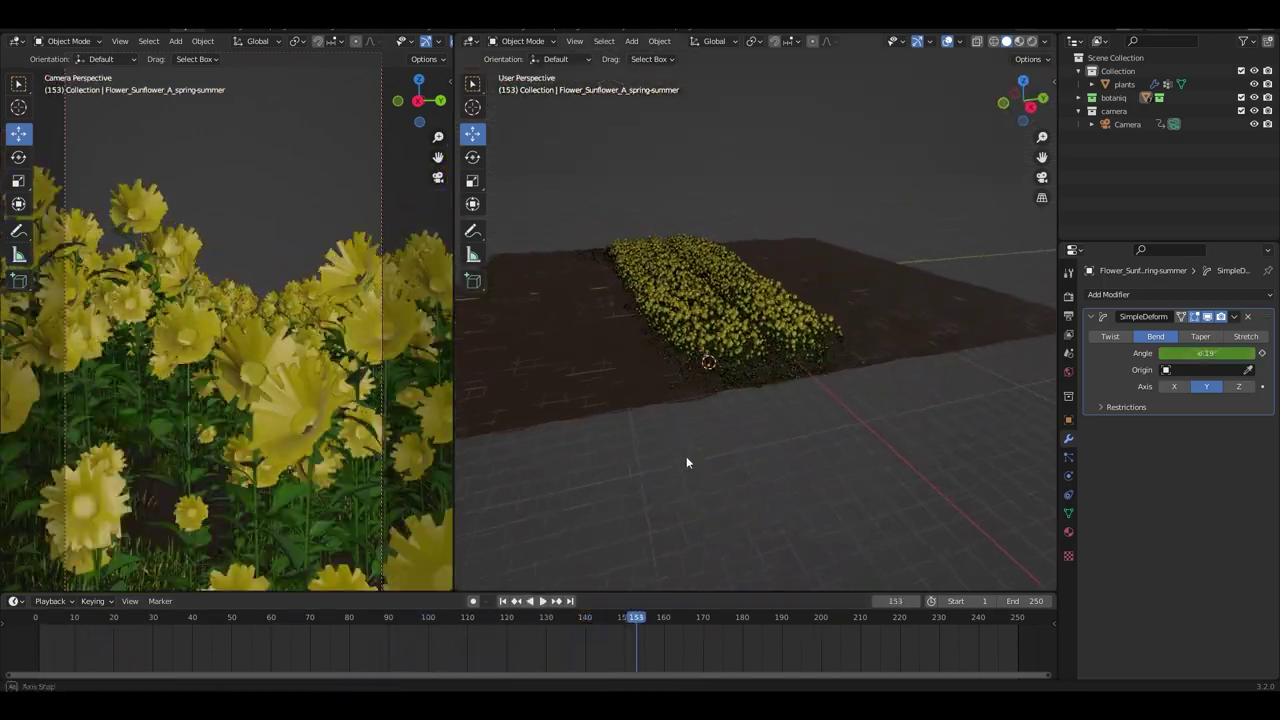
scroll(704, 430, "up", 5)
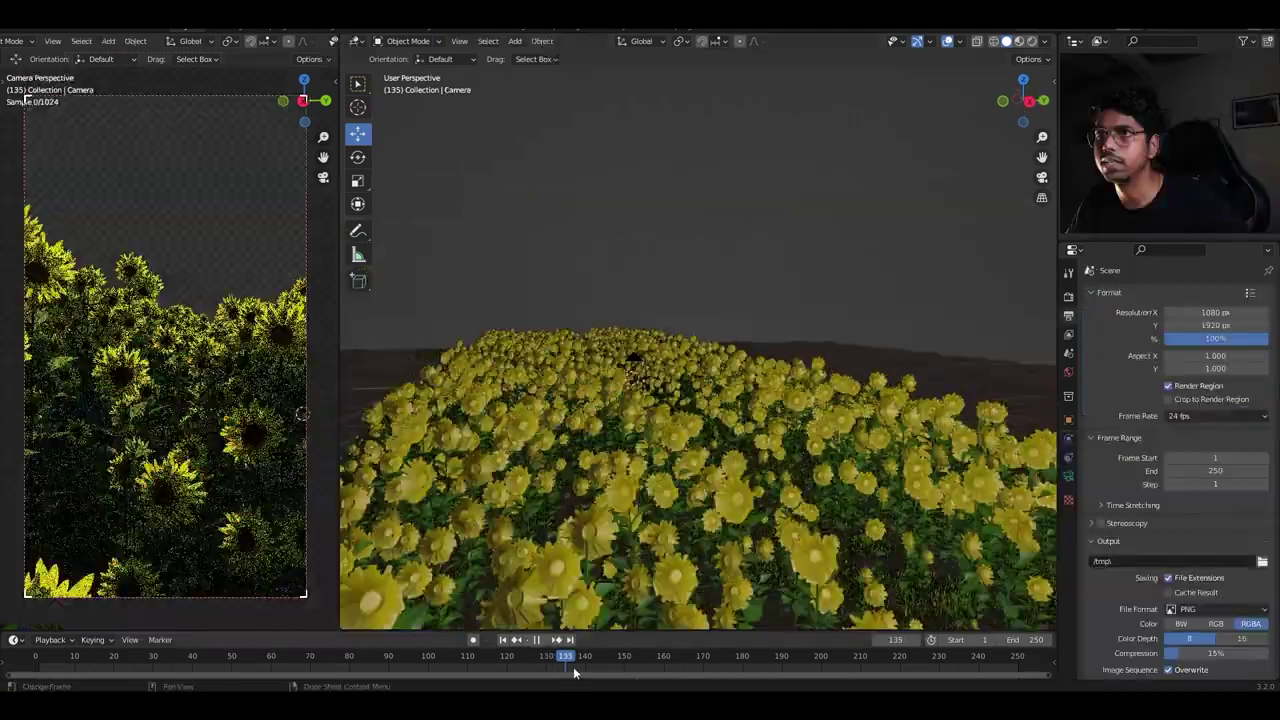
Advance the animation to frame 199 with a wider rendered camera view, and save the file.
key("Right")
key("Right")
key("Right")
key("Right")
key("Right")
key("Right")
key("Right")
key("Right")
key("Right")
key("Right")
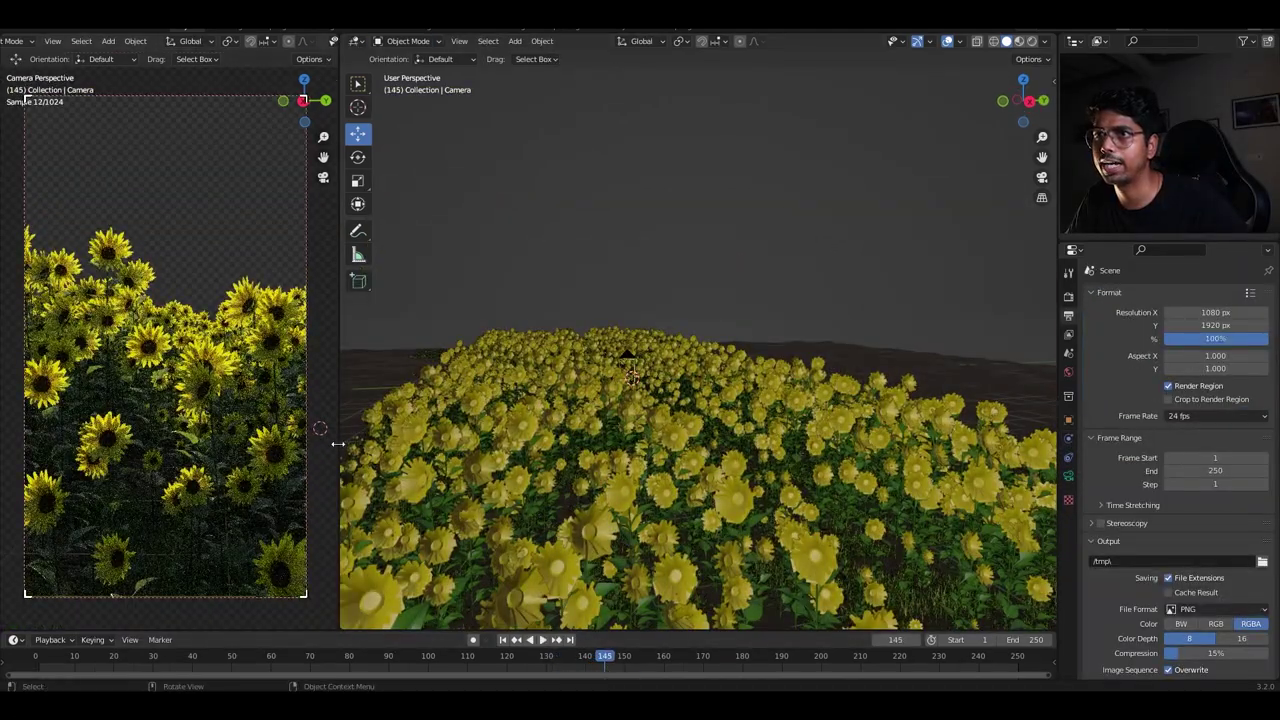
left_click_drag(338, 450, 426, 470)
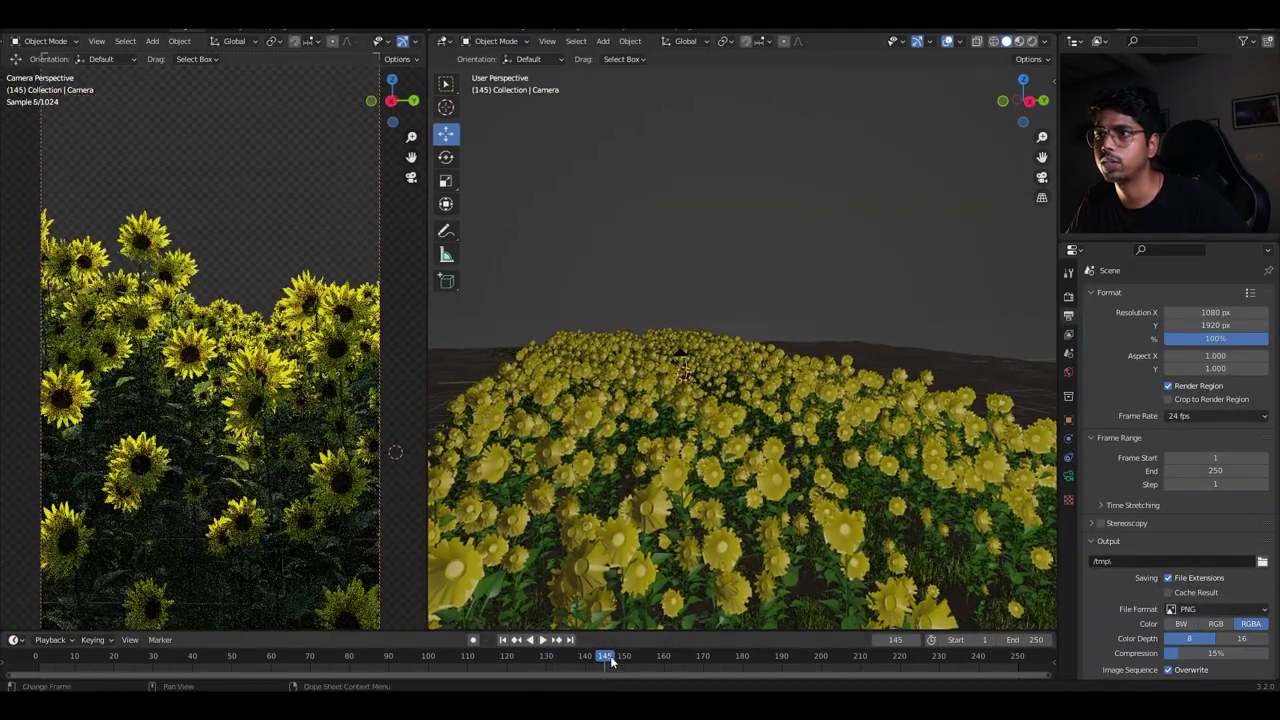
left_click_drag(611, 659, 817, 659)
key("ctrl+s")
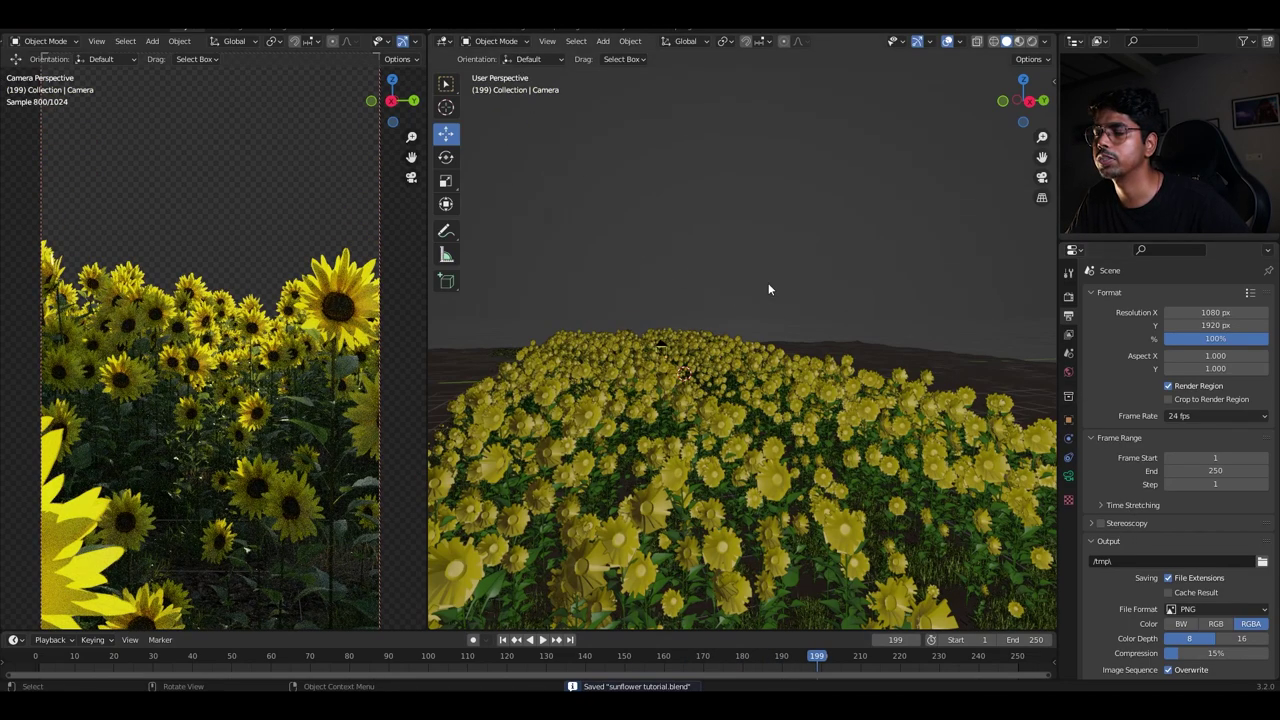
Examine the available output file formats for the render, including OpenEXR MultiLayer.
left_click(1225, 609)
left_click(1227, 612)
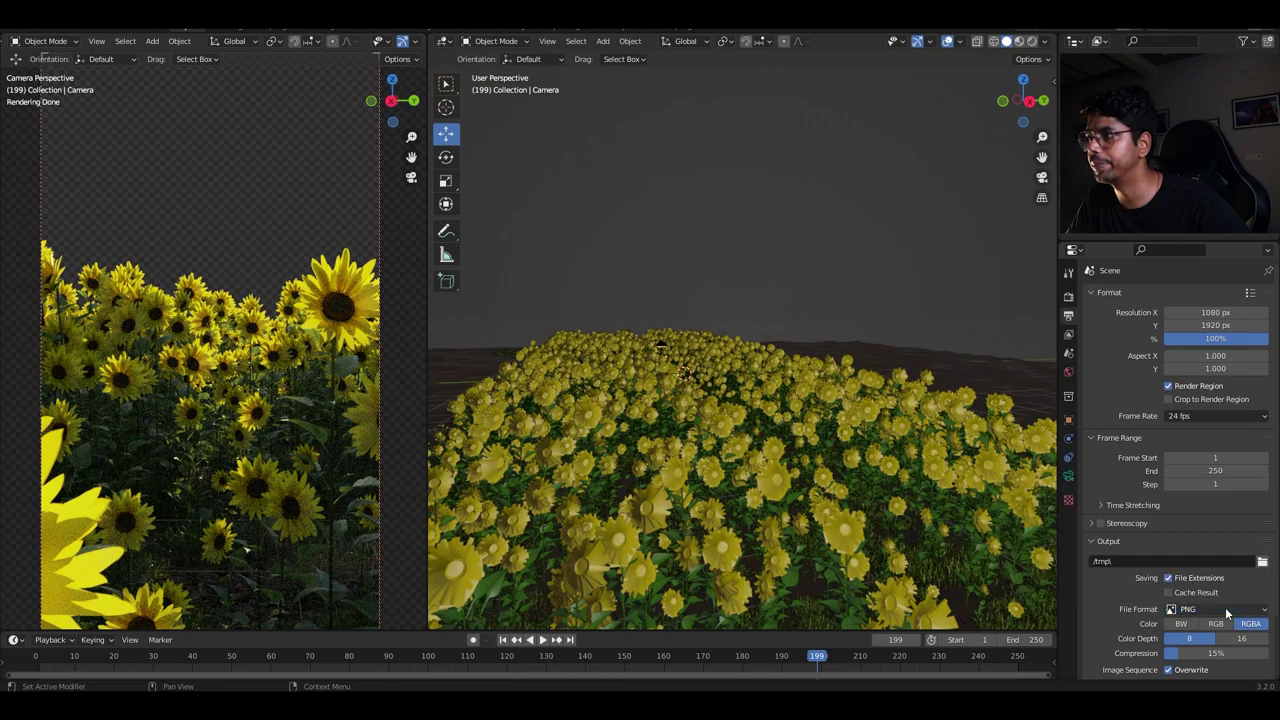
left_click(1226, 610)
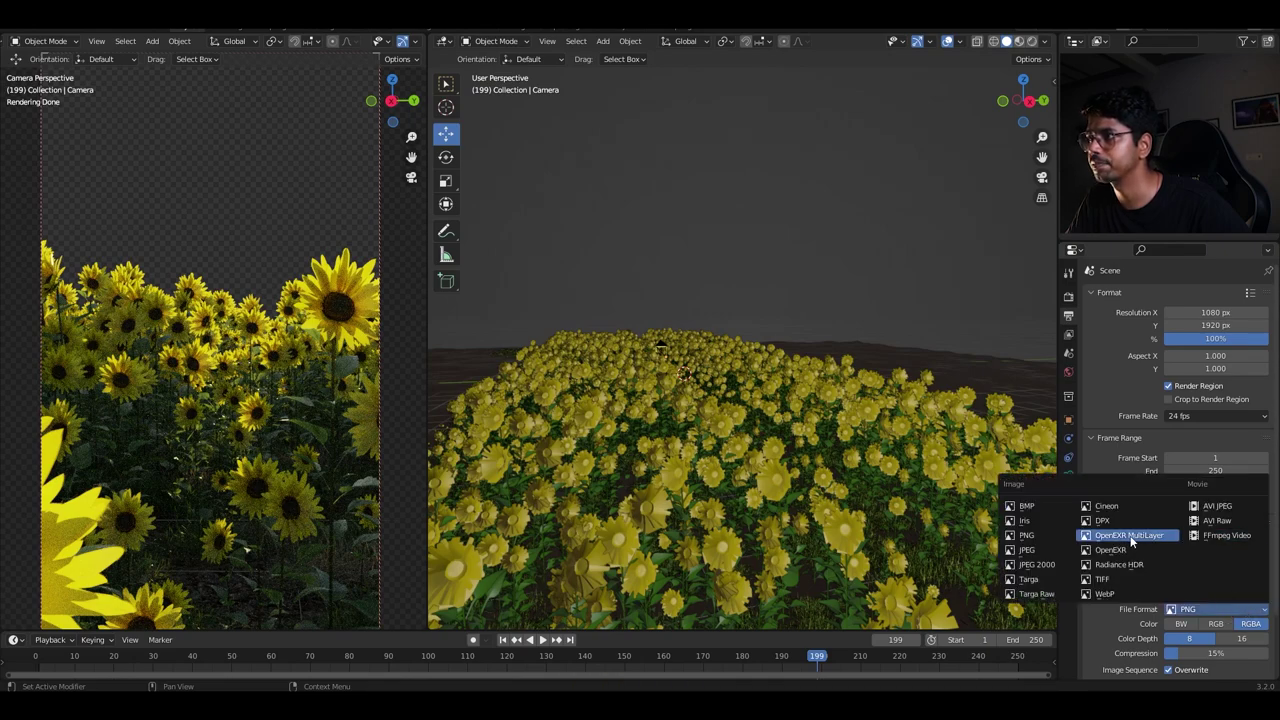
key("Escape")
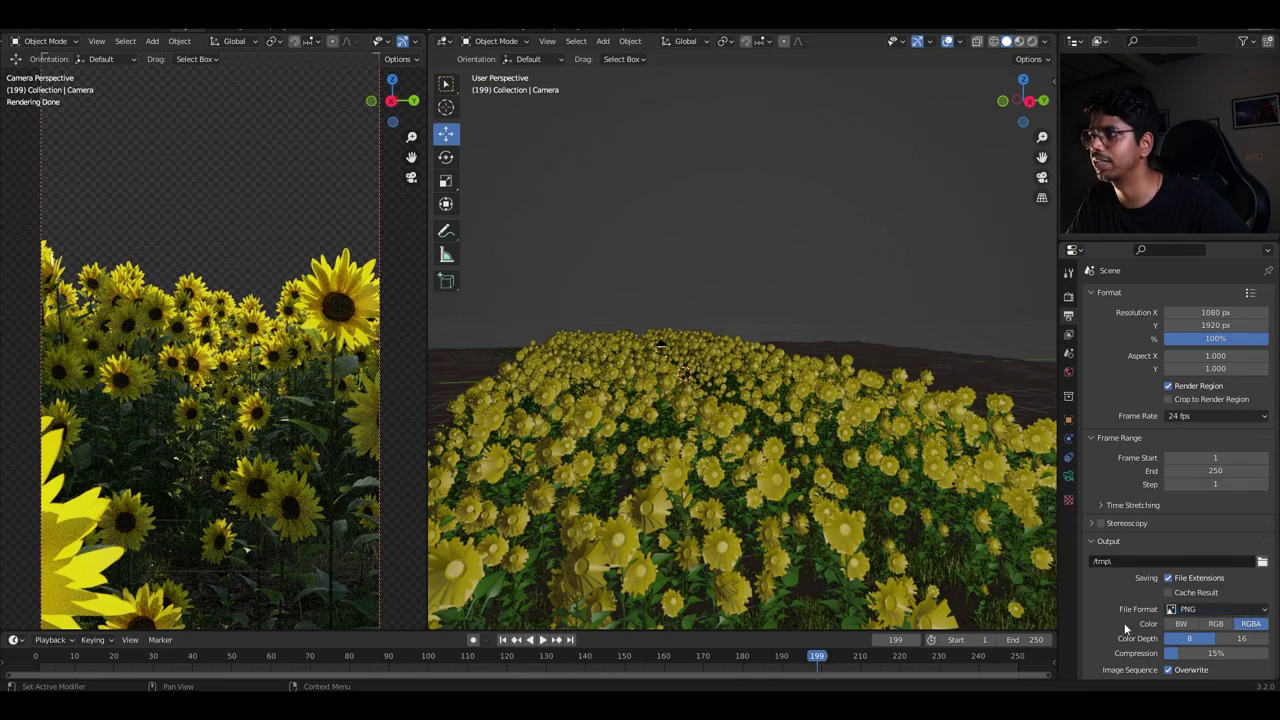
middle_click_drag(850, 462, 749, 443)
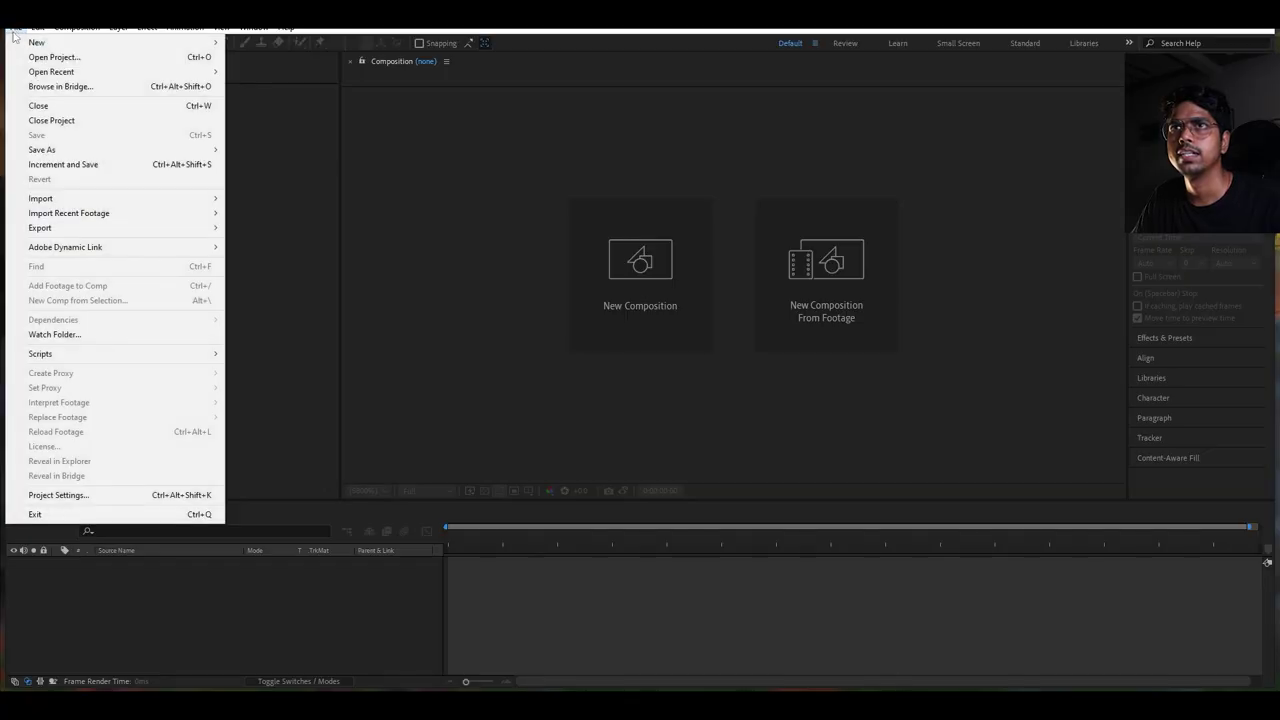
Switch to After Effects, open the recent project spider projectt.aep, and scrub through the Spider-Man render in color Comp 1.
mouse_move(150, 71)
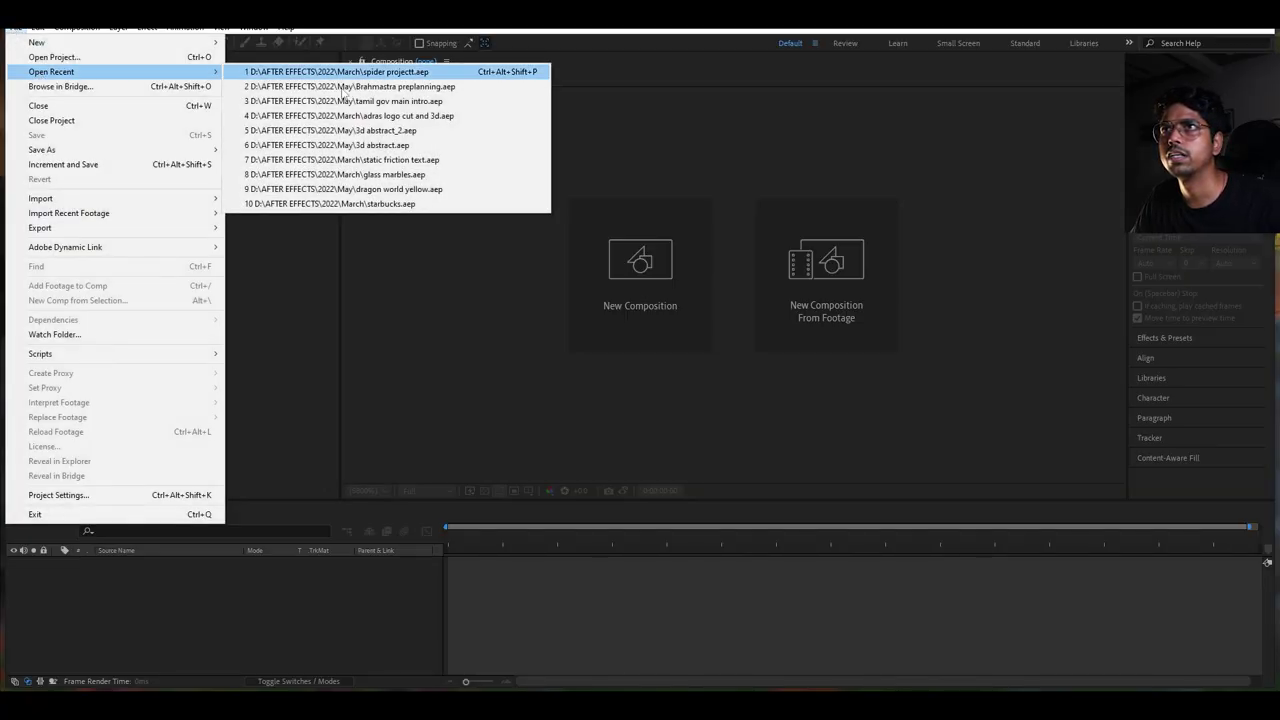
left_click(374, 73)
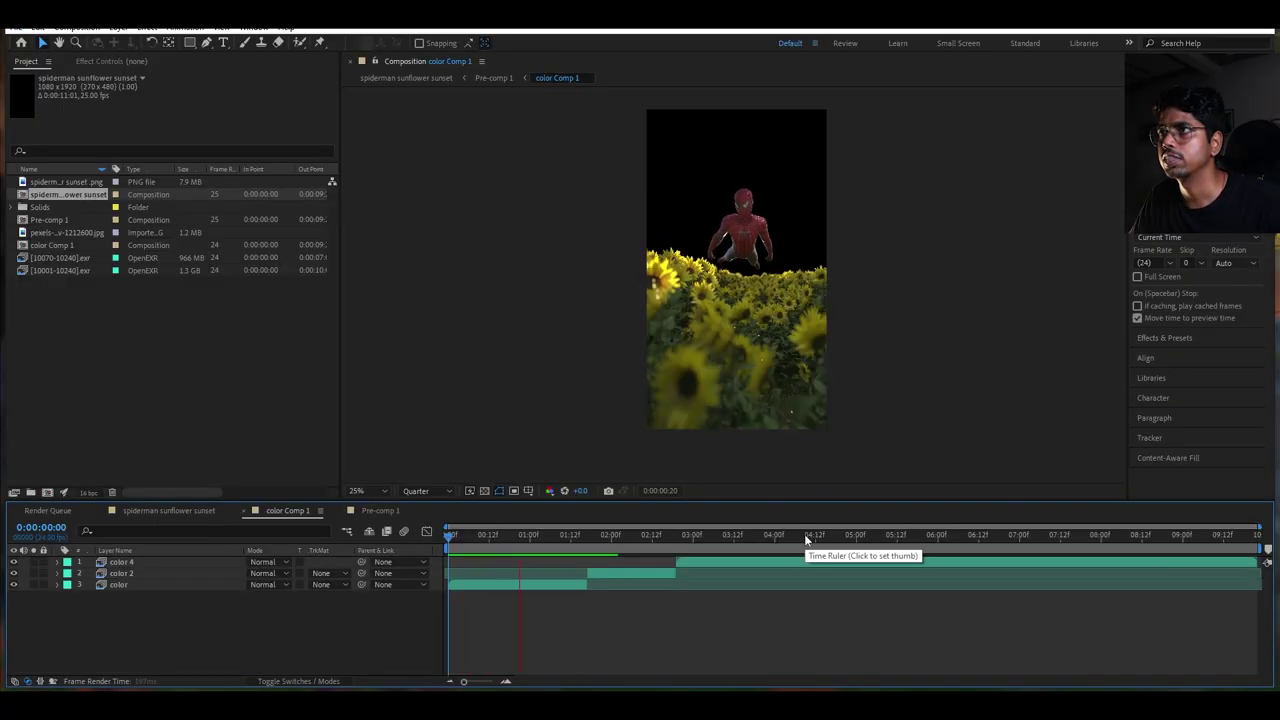
scroll(800, 450, "up", 2)
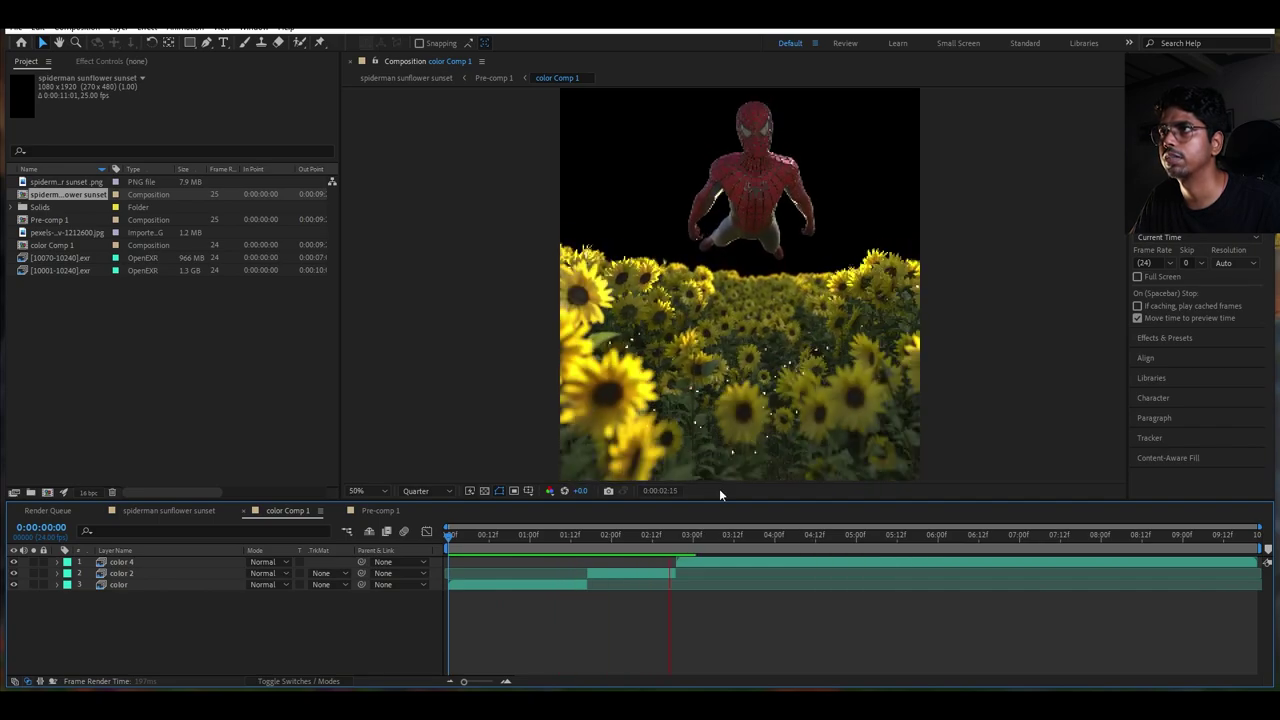
left_click_drag(771, 537, 1082, 540)
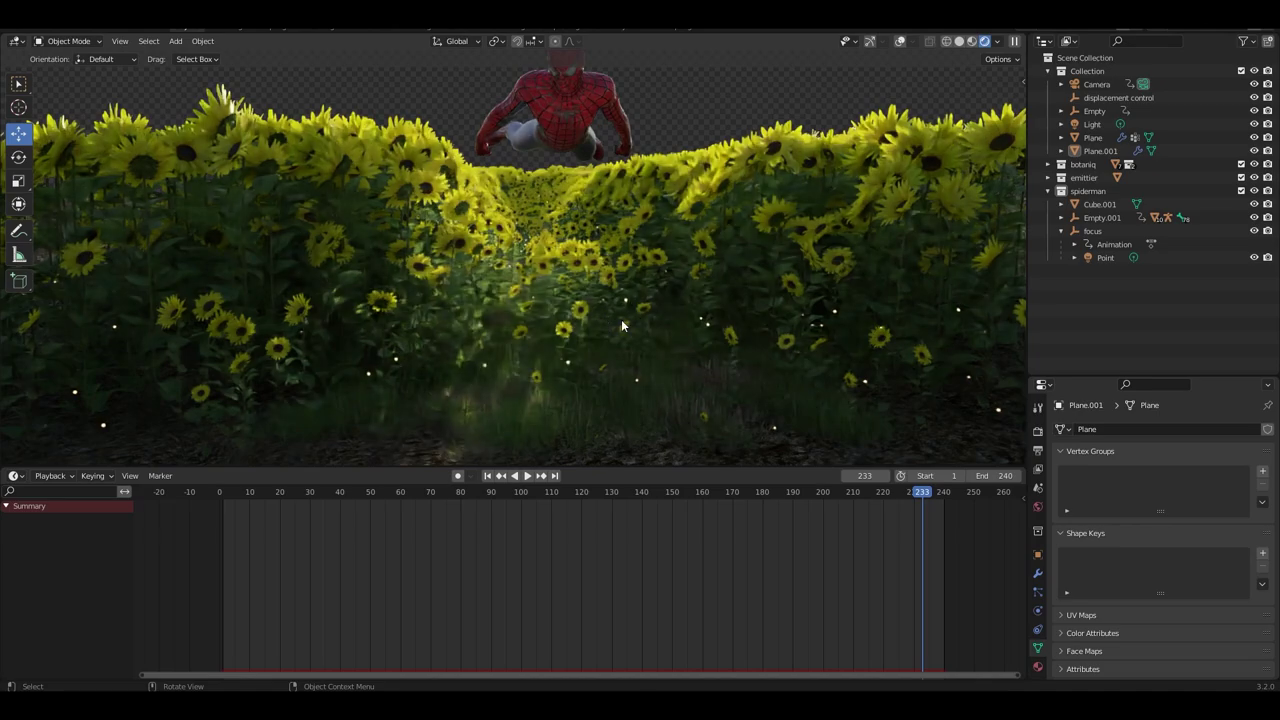
middle_click_drag(634, 316, 634, 298)
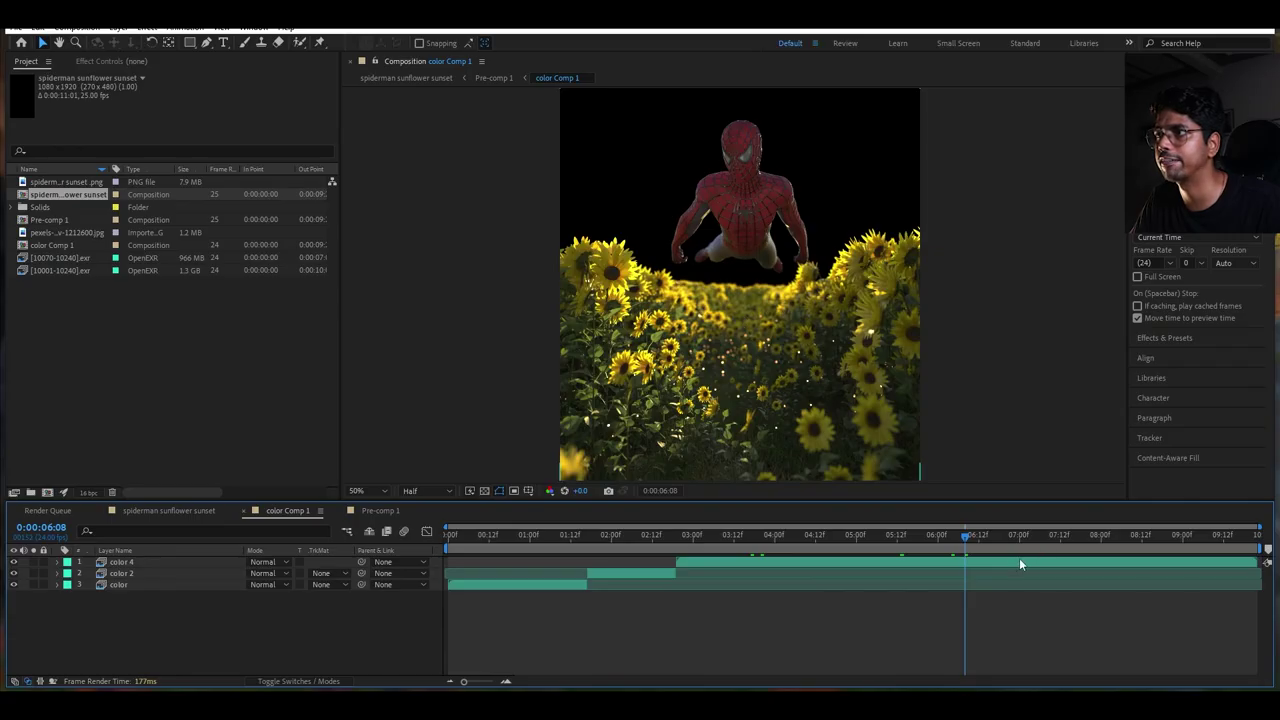
left_click_drag(994, 535, 1241, 541)
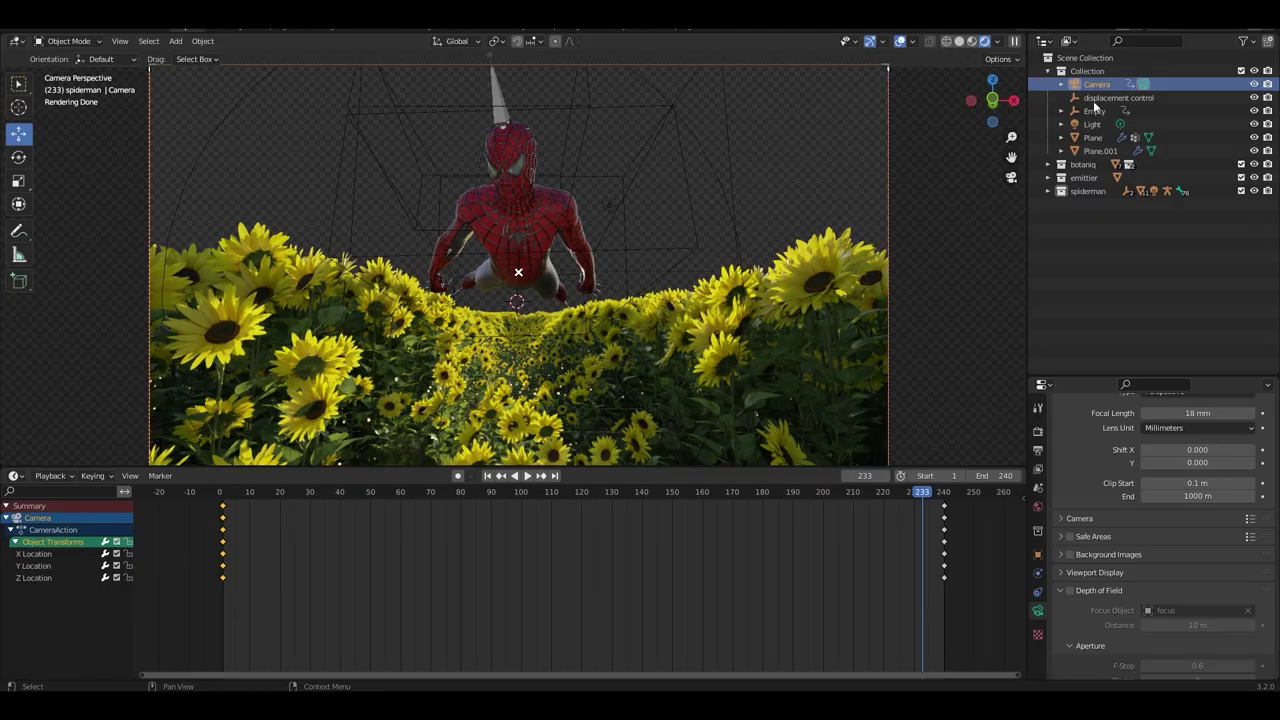
Switch to the Spider-Man scene in Blender, enable the camera's depth of field, and move the focus empty along the Y axis.
scroll(1093, 569, "down", 2)
left_click(1071, 537)
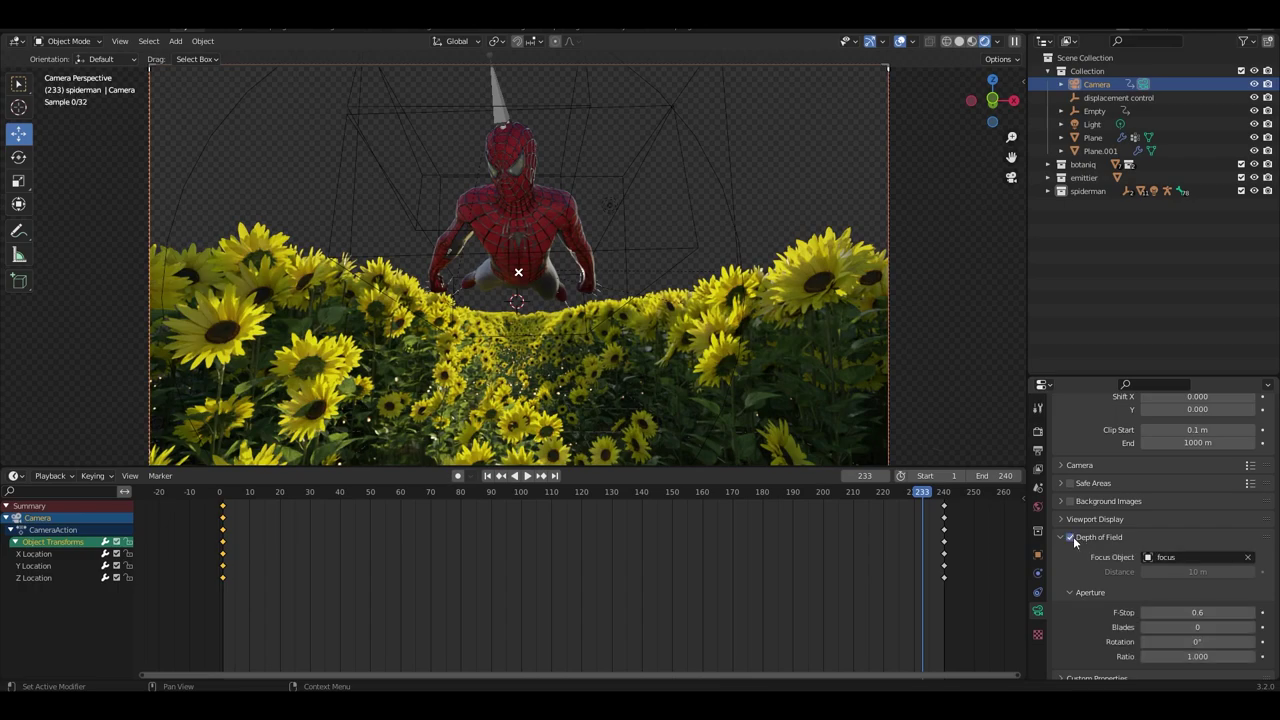
left_click(600, 205)
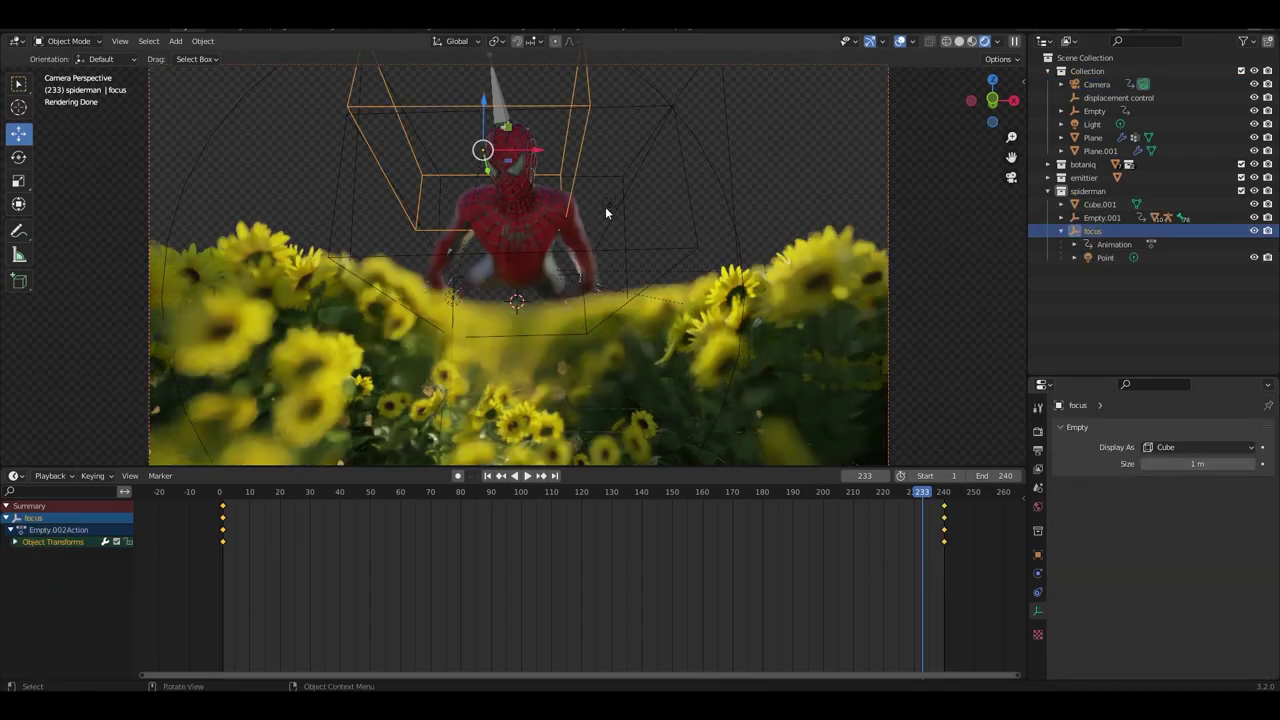
key("g")
key("y")
left_click(630, 298)
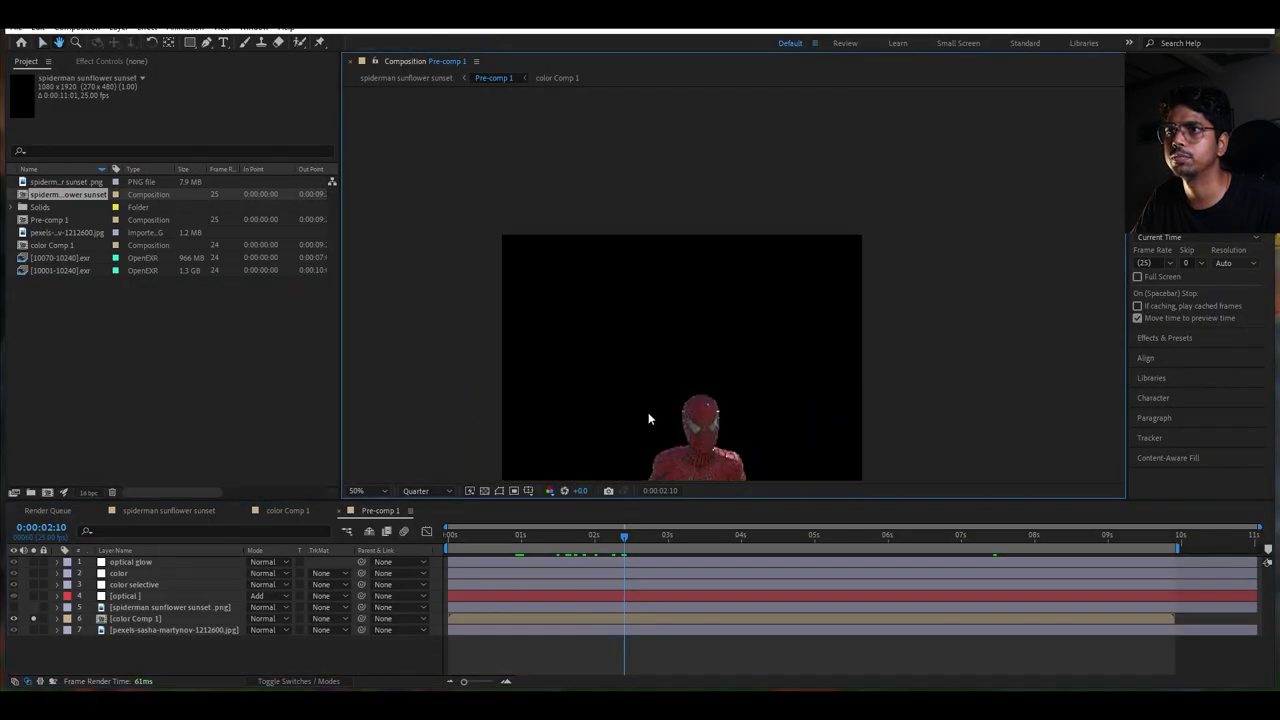
Check the Pixel Motion Blur effect on color Comp 1 and view the flying Spider-Man at 0:00:04:15.
middle_click_drag(682, 474, 689, 394)
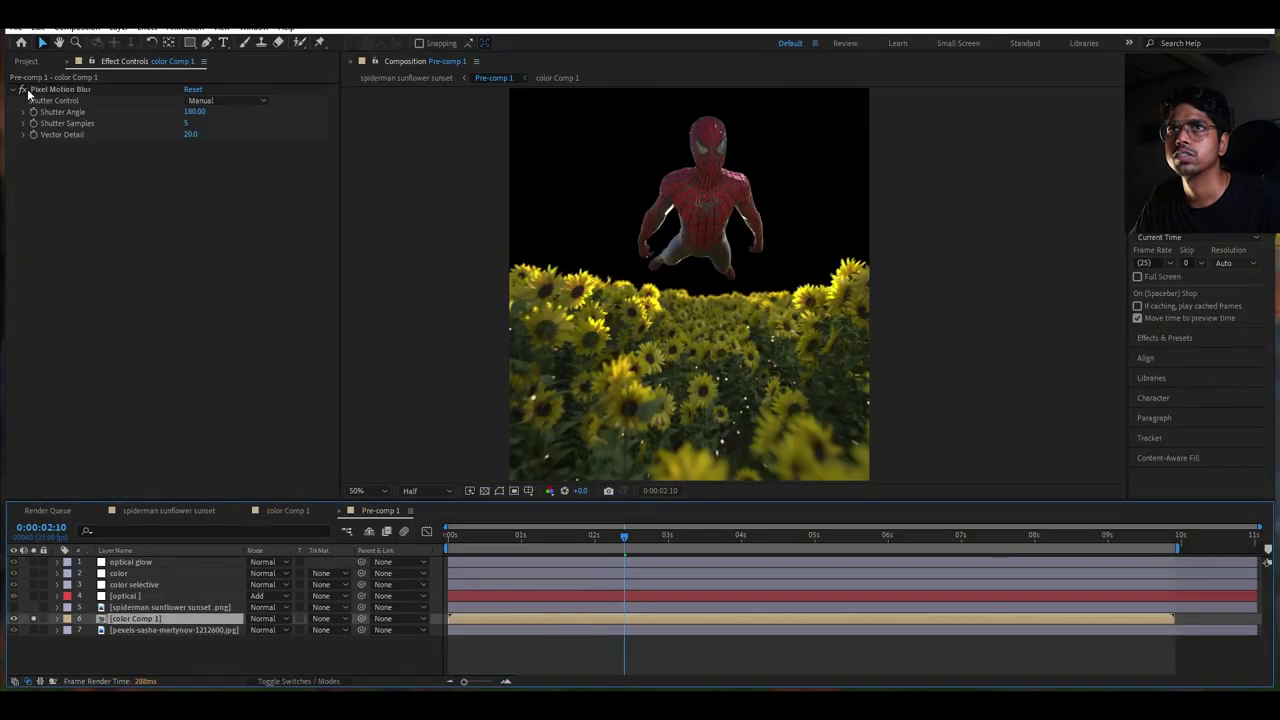
left_click(25, 89)
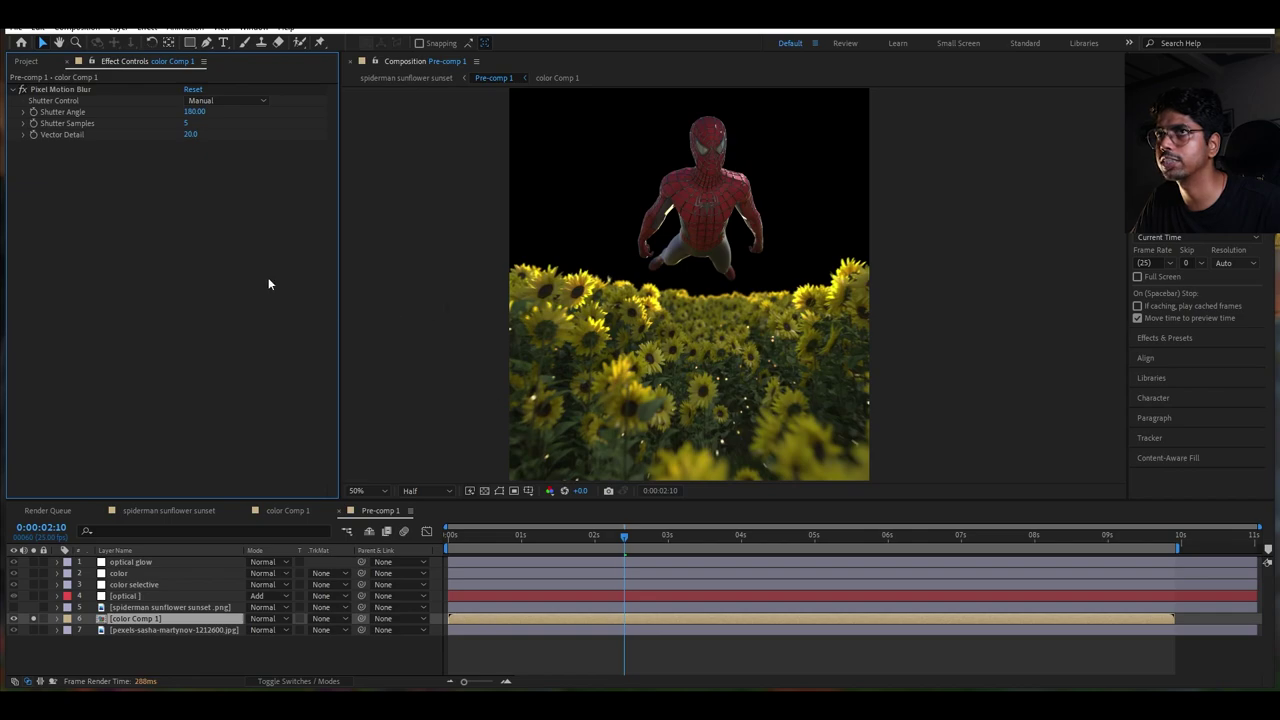
left_click(787, 538)
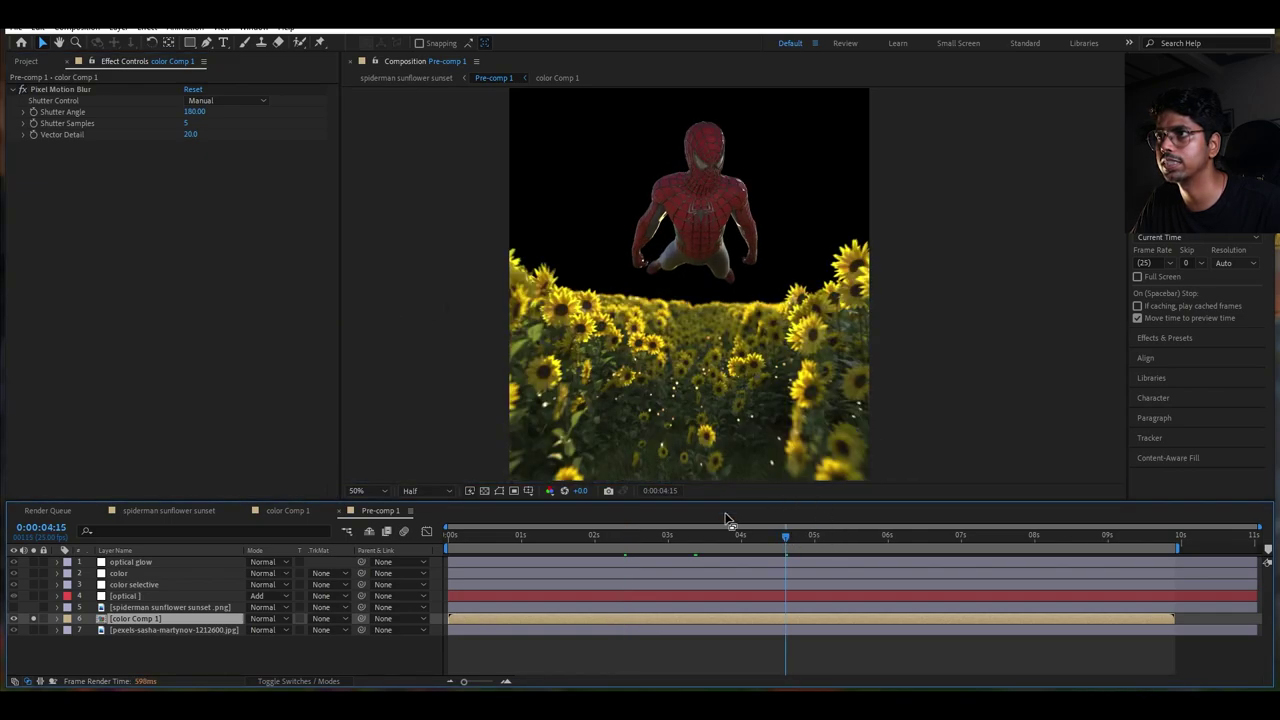
Solo the pexels sunset background instead of color Comp 1, and collapse its Hue/Saturation, Turbulent Displace and Fast Box Blur settings.
left_click(33, 630)
left_click(34, 618)
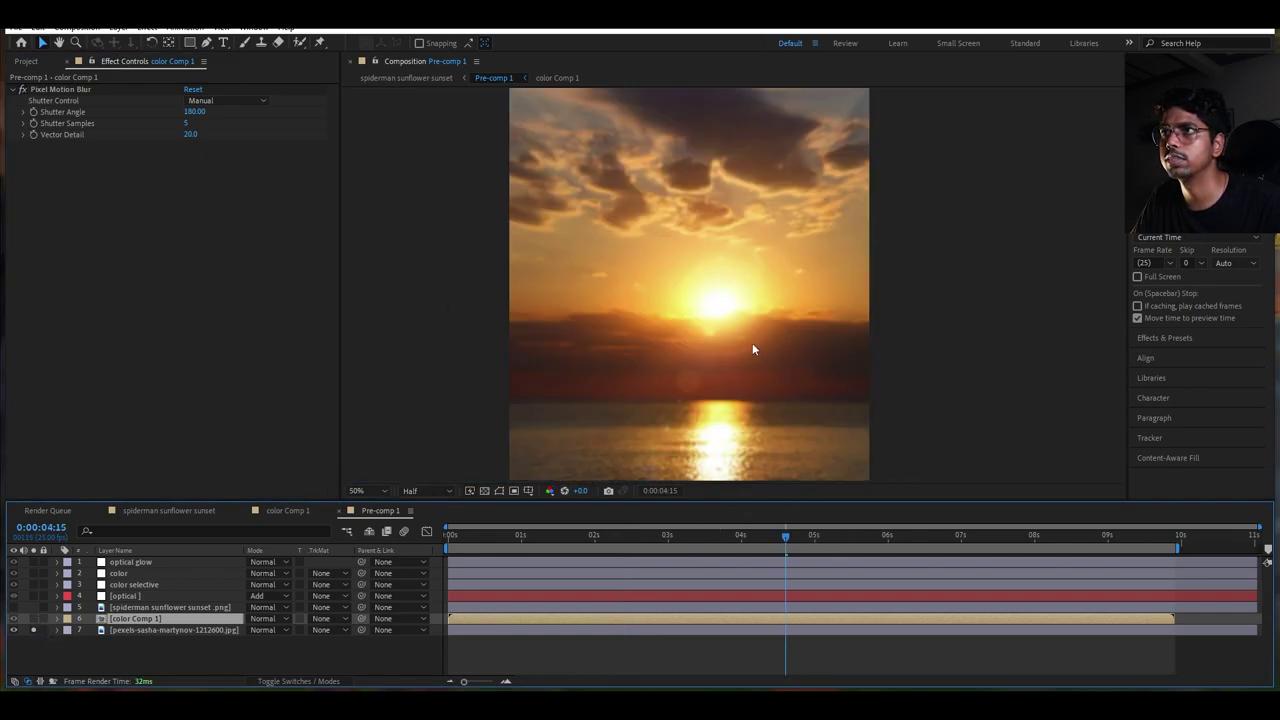
left_click(168, 629)
left_click(13, 92)
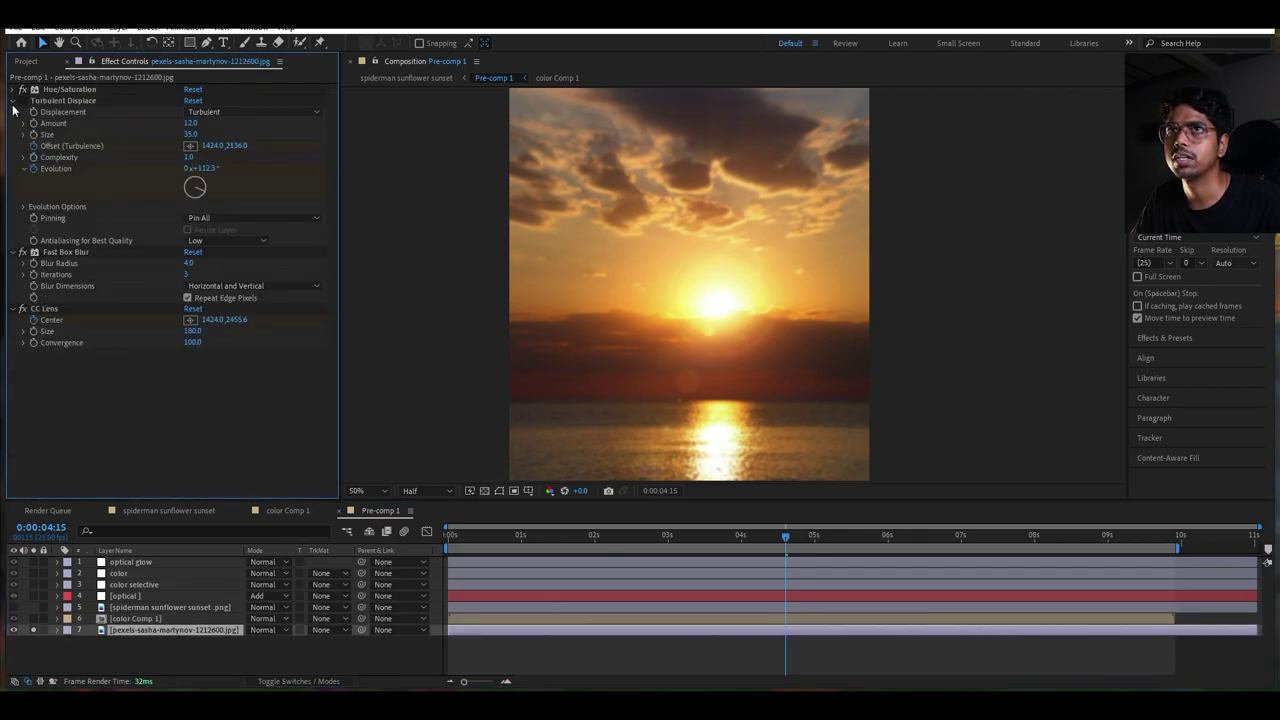
left_click(12, 101)
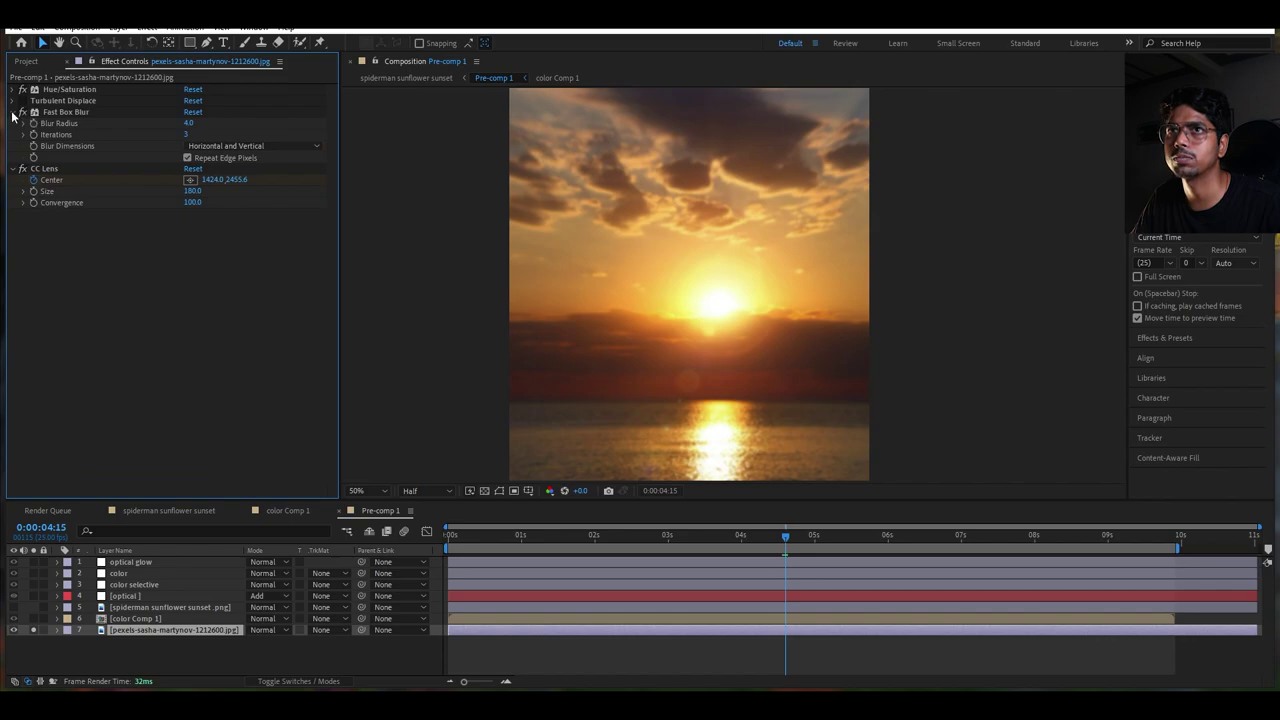
left_click(13, 112)
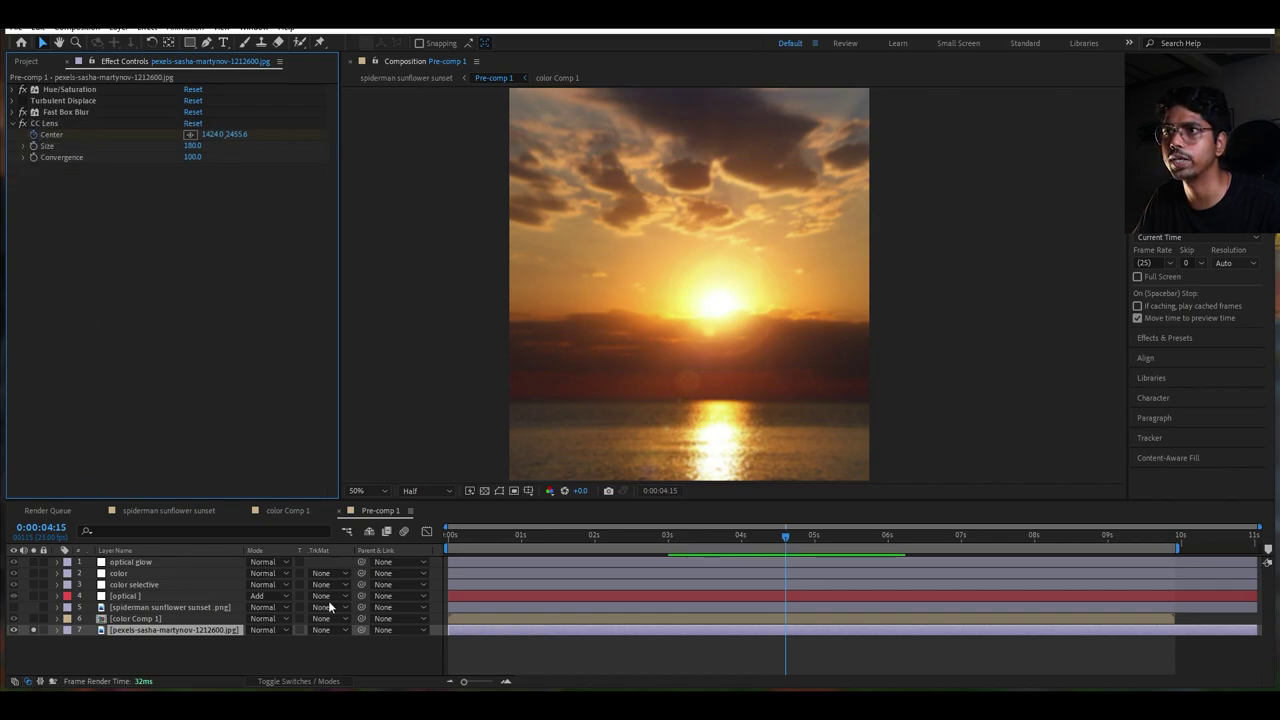
Play the sunset background from the first frame with its CC Lens effect off and on to compare the cloud motion.
key("Home")
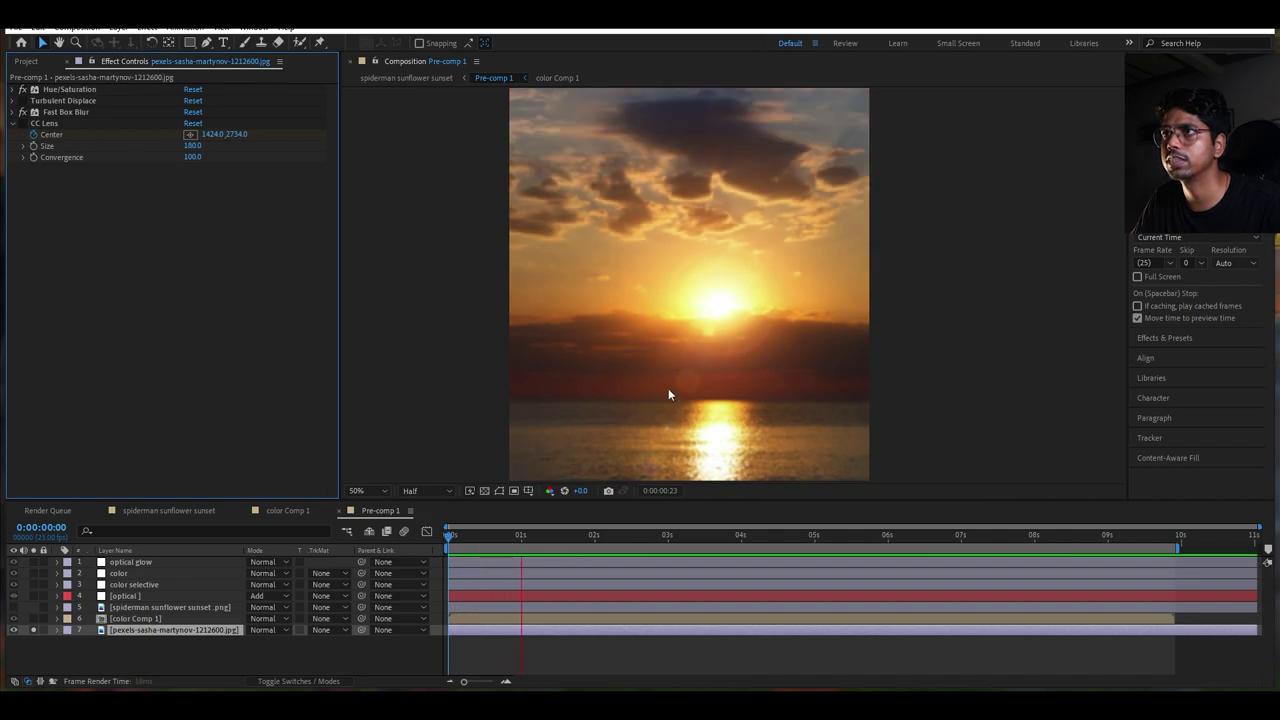
key("space")
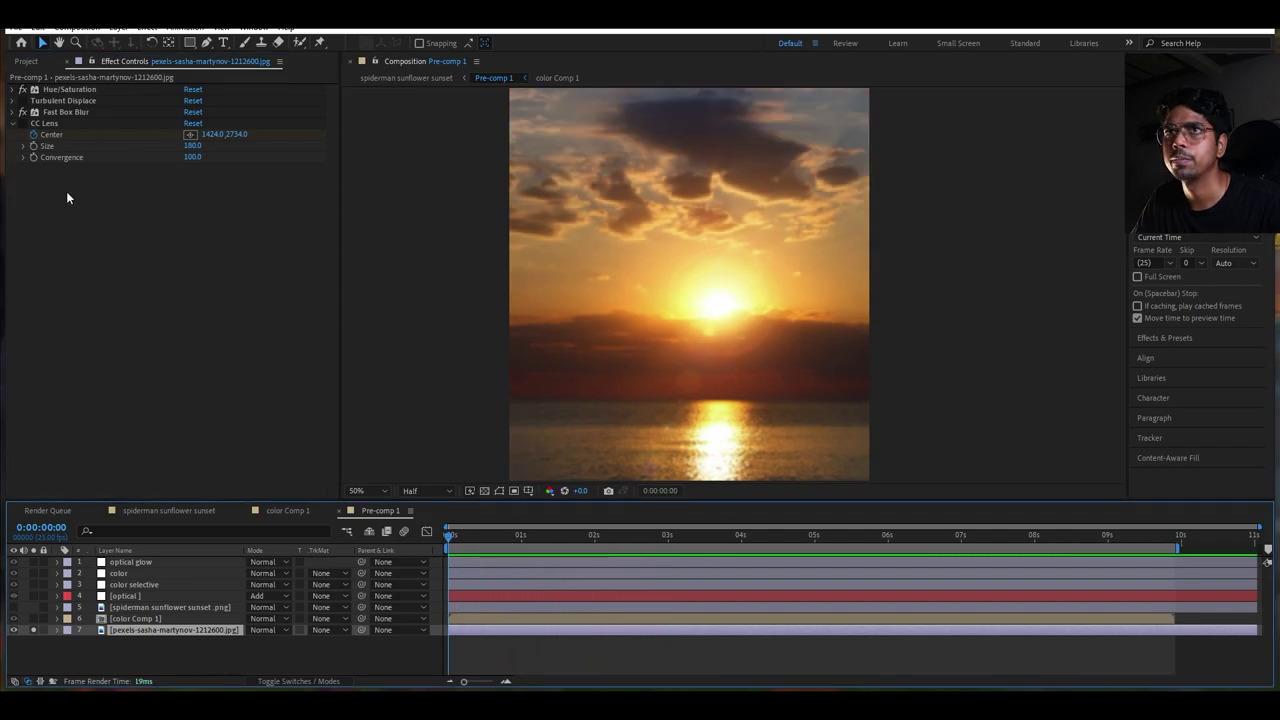
left_click(22, 123)
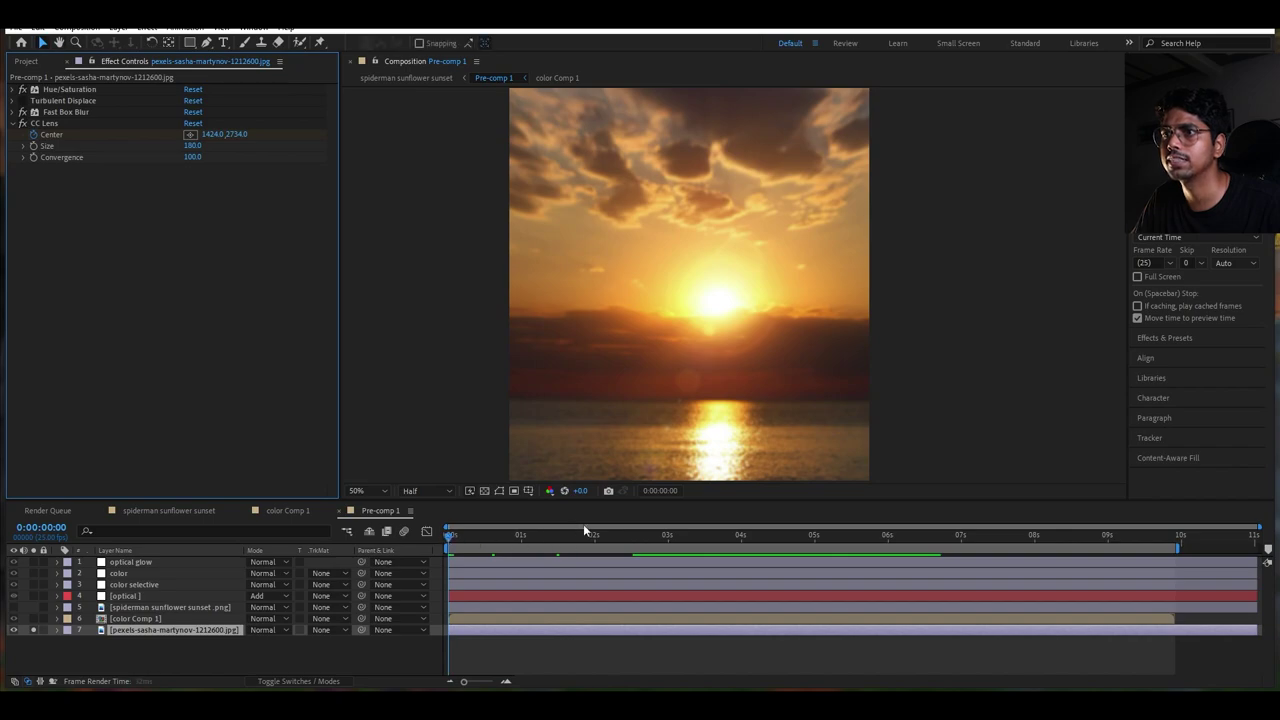
key("space")
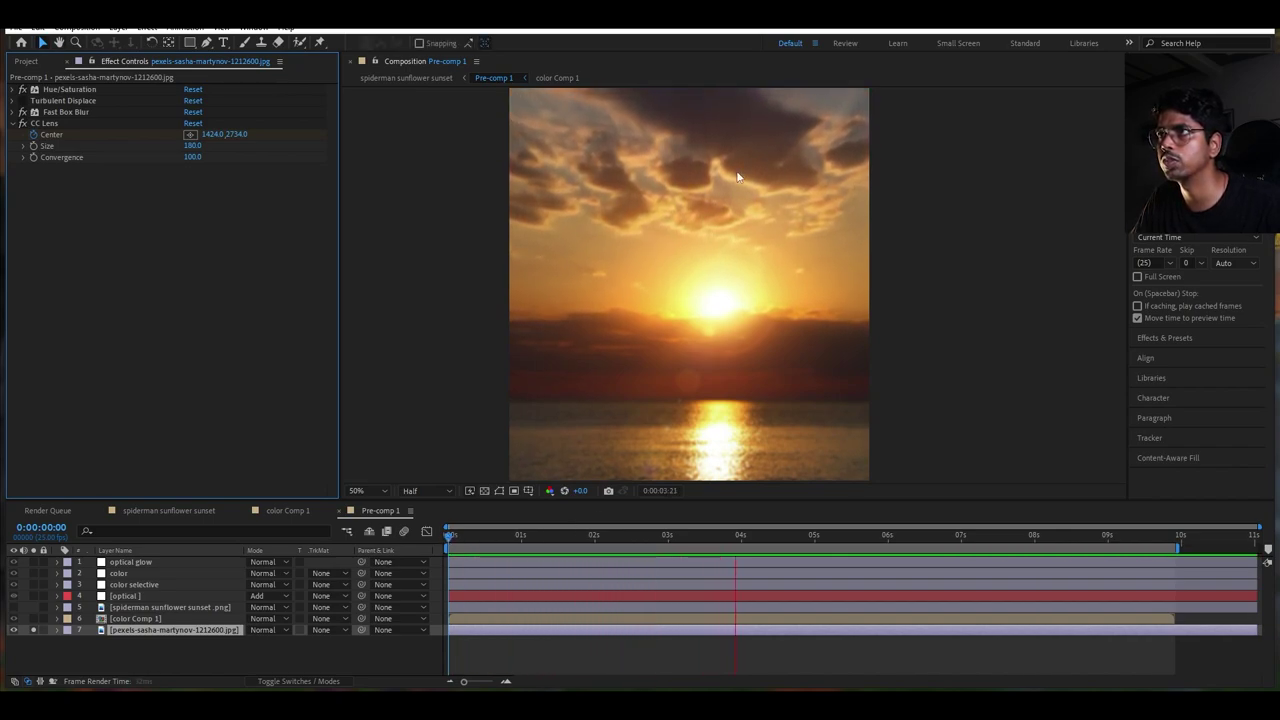
Solo color Comp 1 and the optical flare layer together with the sunset background, with the playhead at 0:00:08:21.
left_click(33, 619)
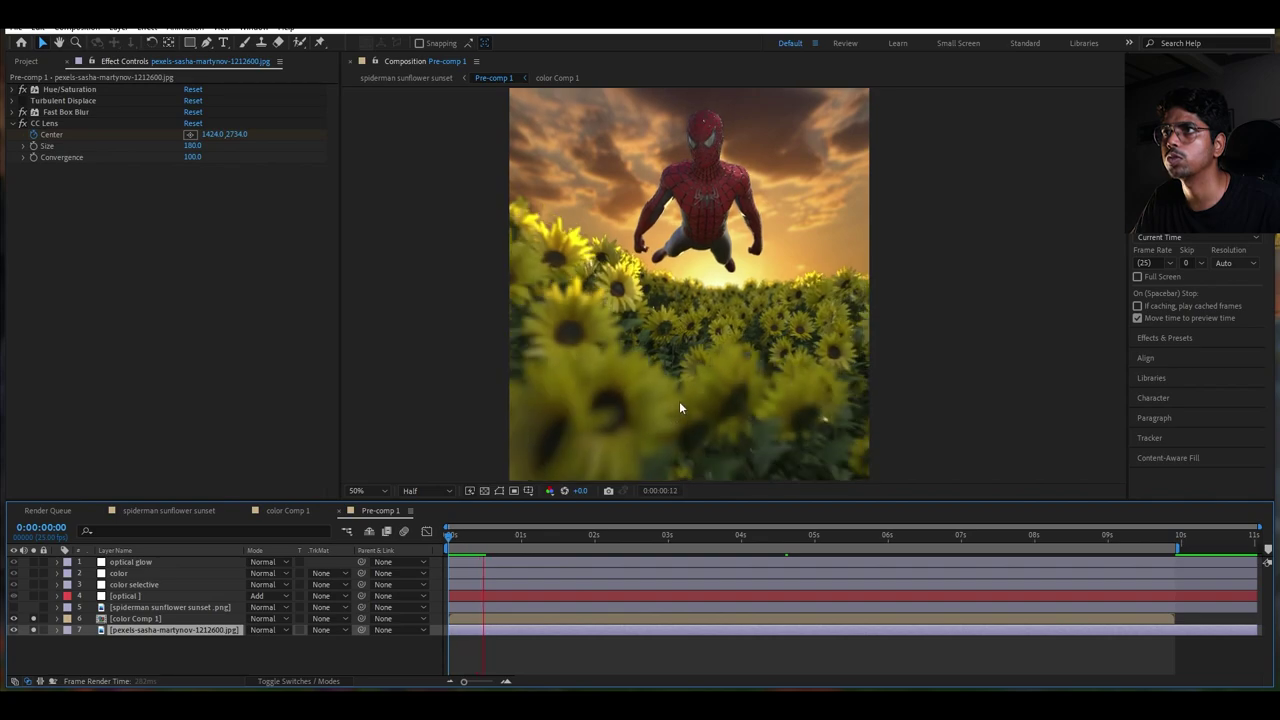
key("shift+slash")
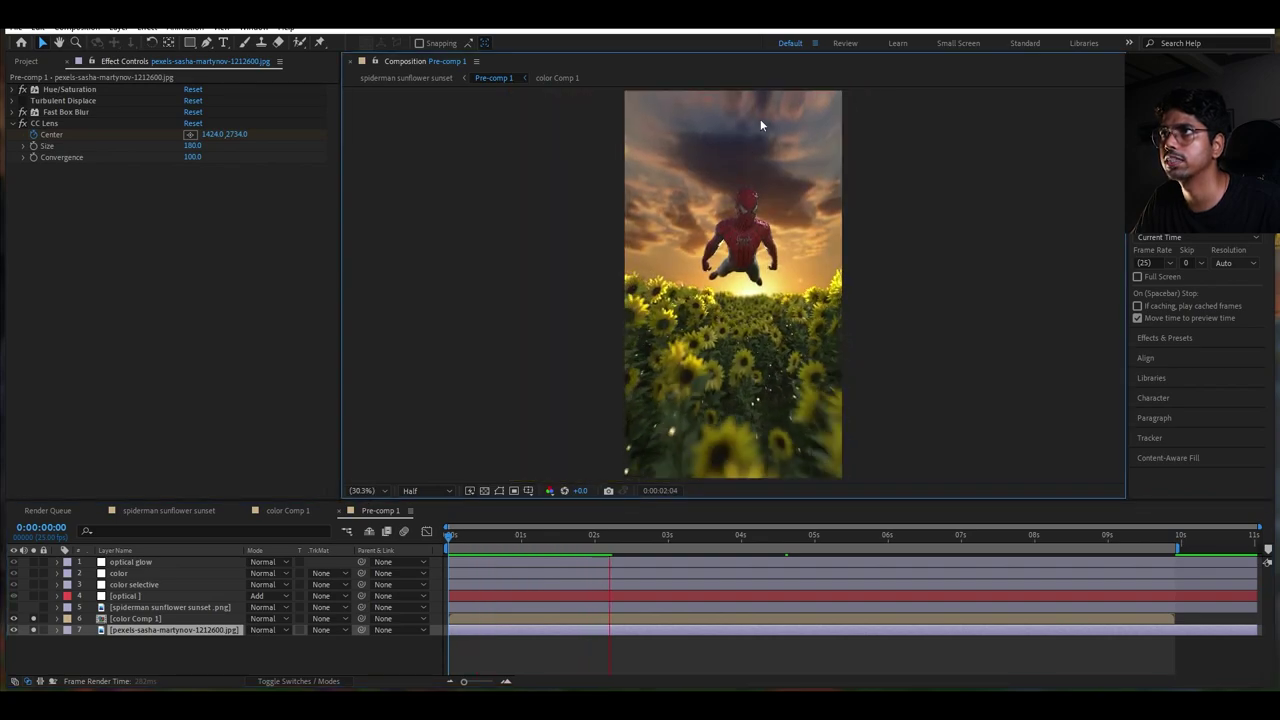
left_click(118, 596)
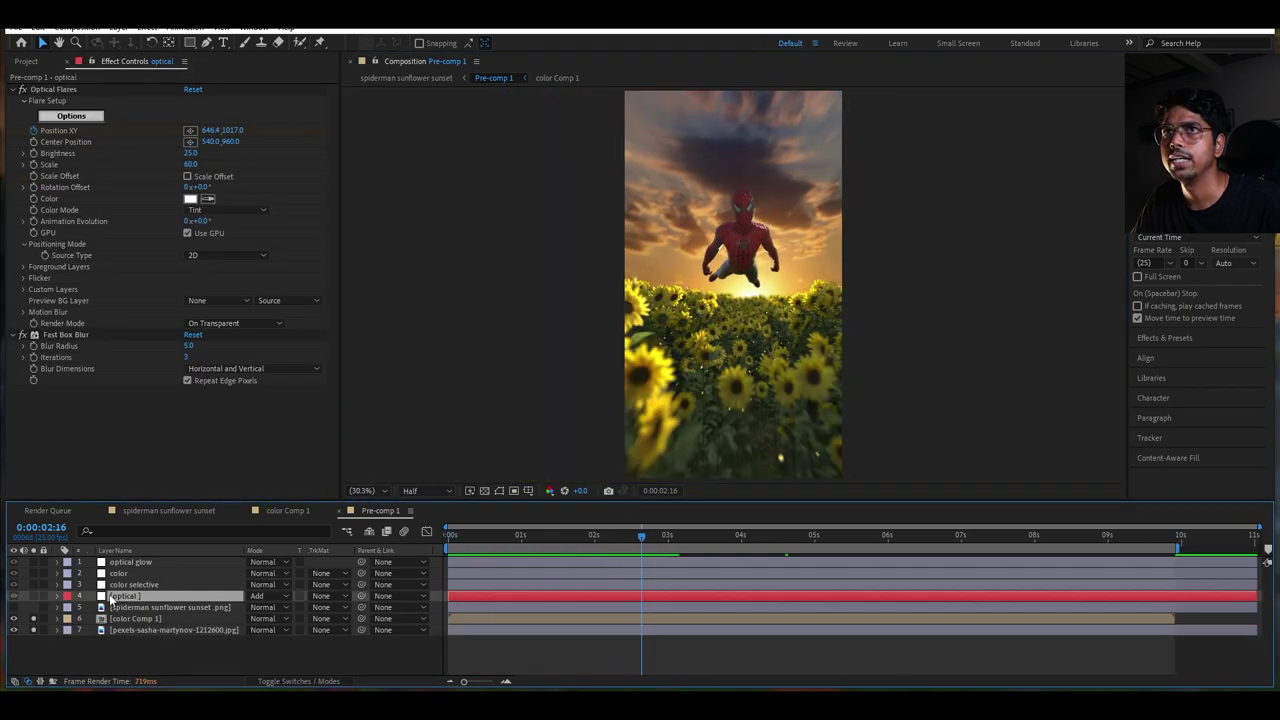
left_click(34, 597)
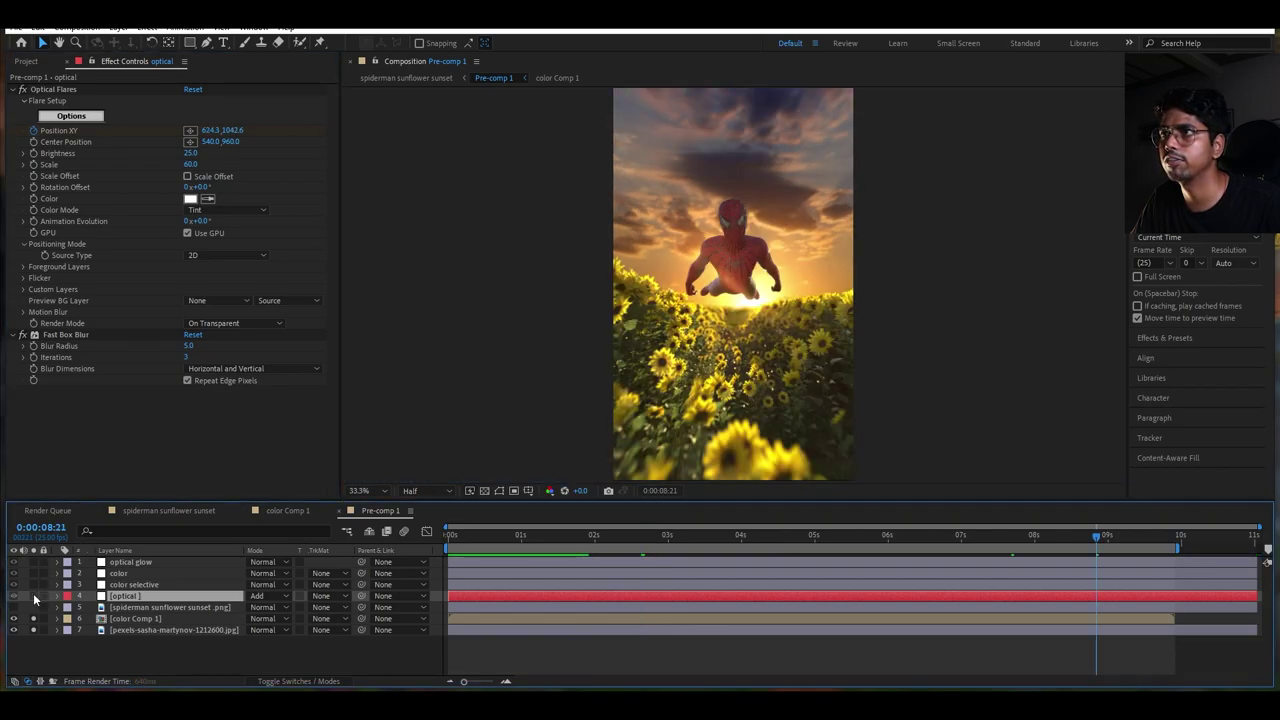
Compare the scene around Spider-Man and the sun with and without the optical flare layer.
scroll(743, 340, "up", 3)
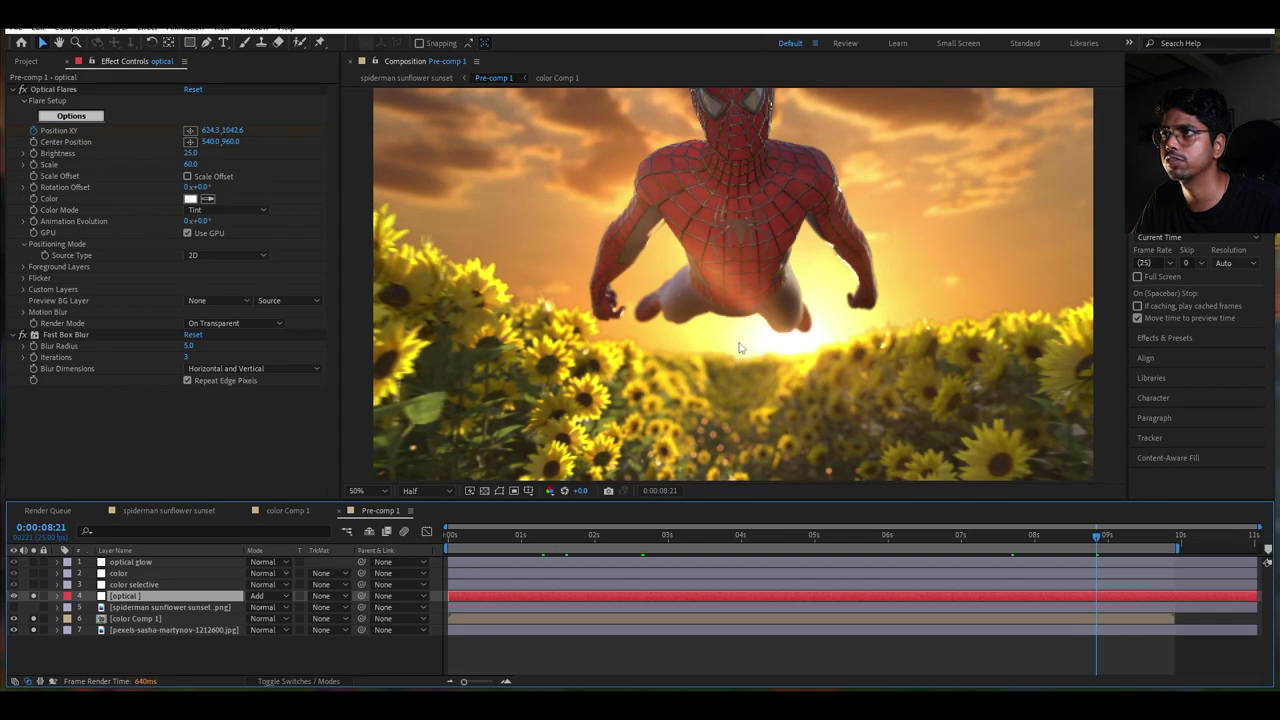
scroll(740, 347, "down", 2)
left_click(33, 596)
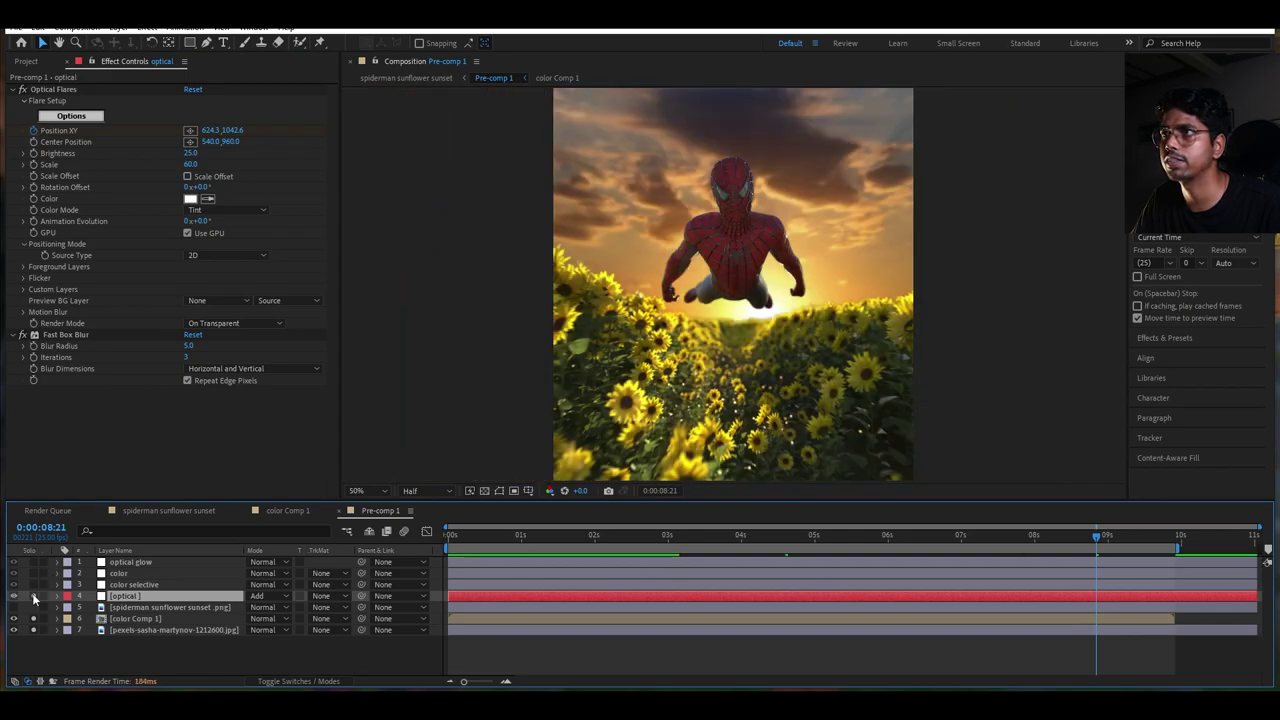
left_click(33, 596)
left_click(33, 596)
left_click(33, 596)
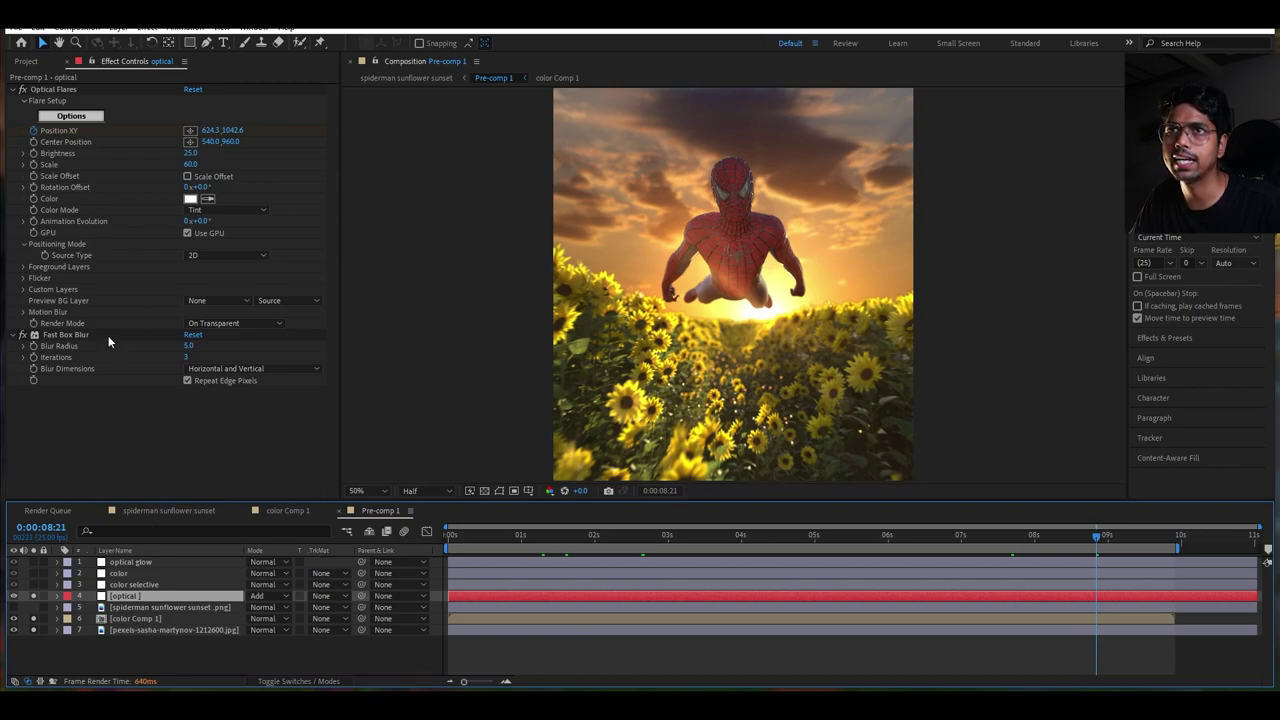
Set the source of Layer 1 in the Optical Flares foreground layers to color Comp 1.
left_click(23, 268)
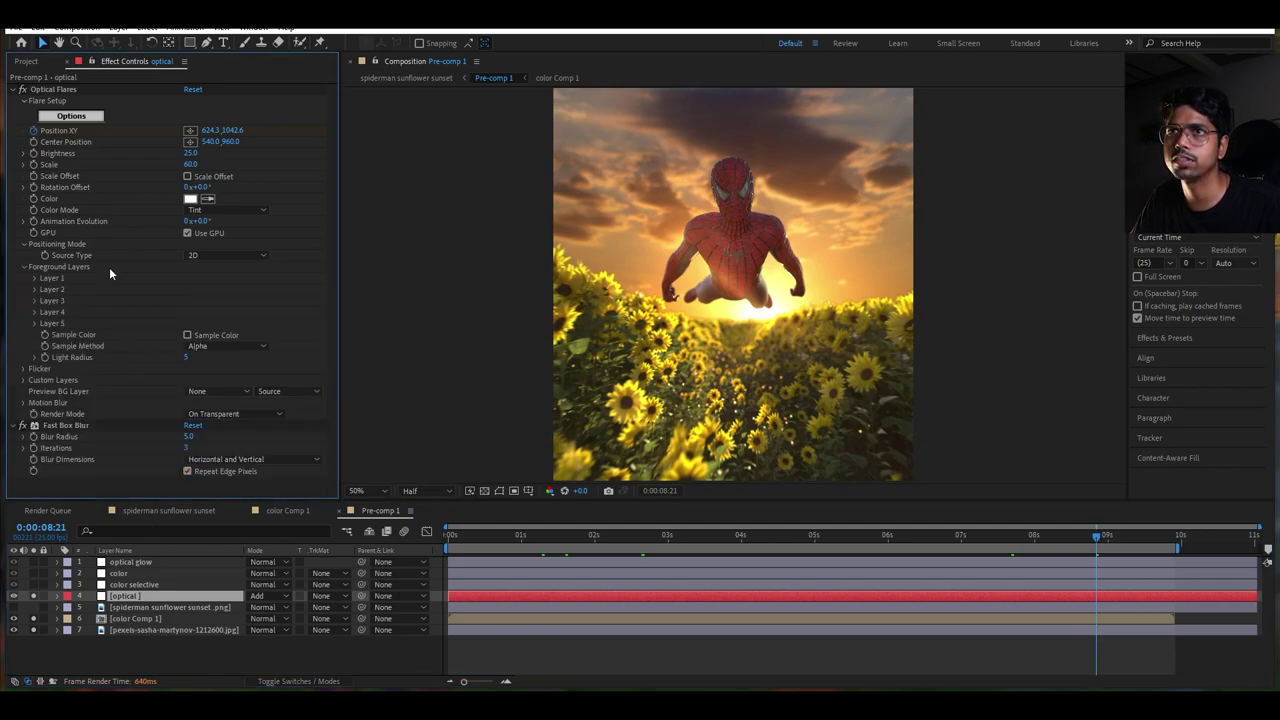
left_click(35, 278)
left_click(218, 289)
left_click(215, 300)
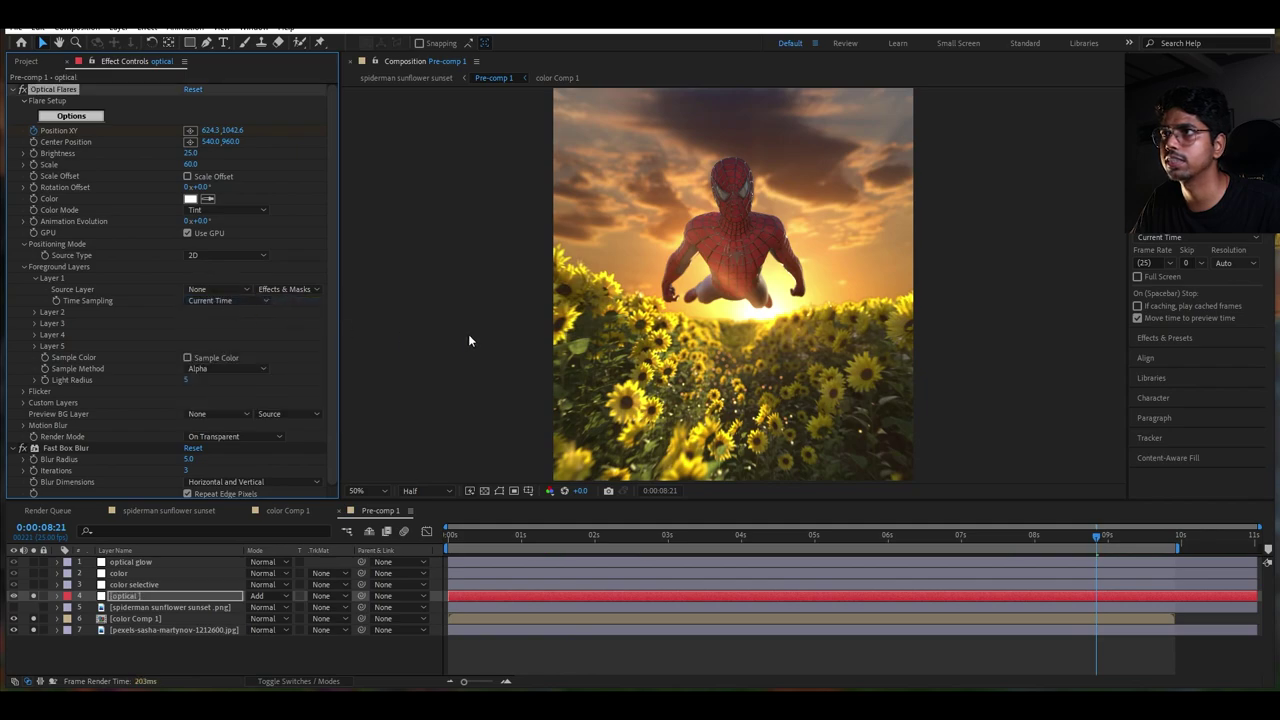
left_click(205, 289)
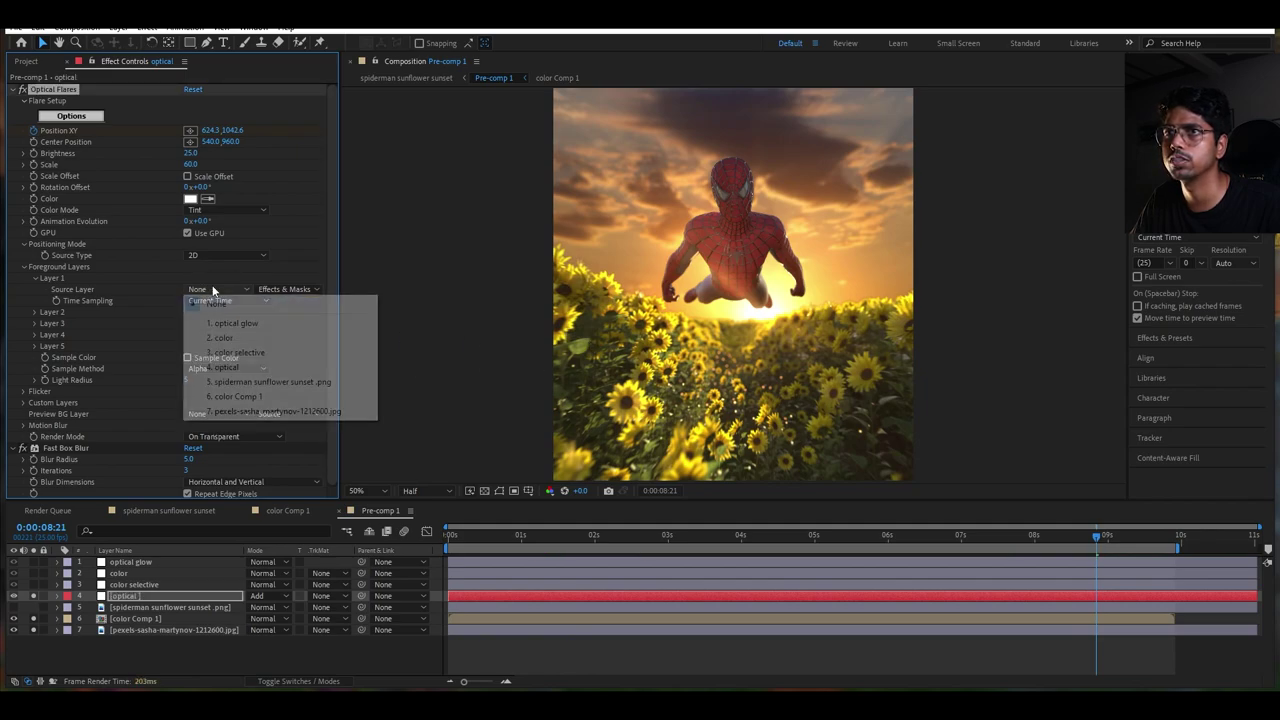
left_click(364, 392)
Try moving the flare up behind Spider-Man's feet, and undo that move and the foreground source change.
left_click_drag(761, 313, 762, 300)
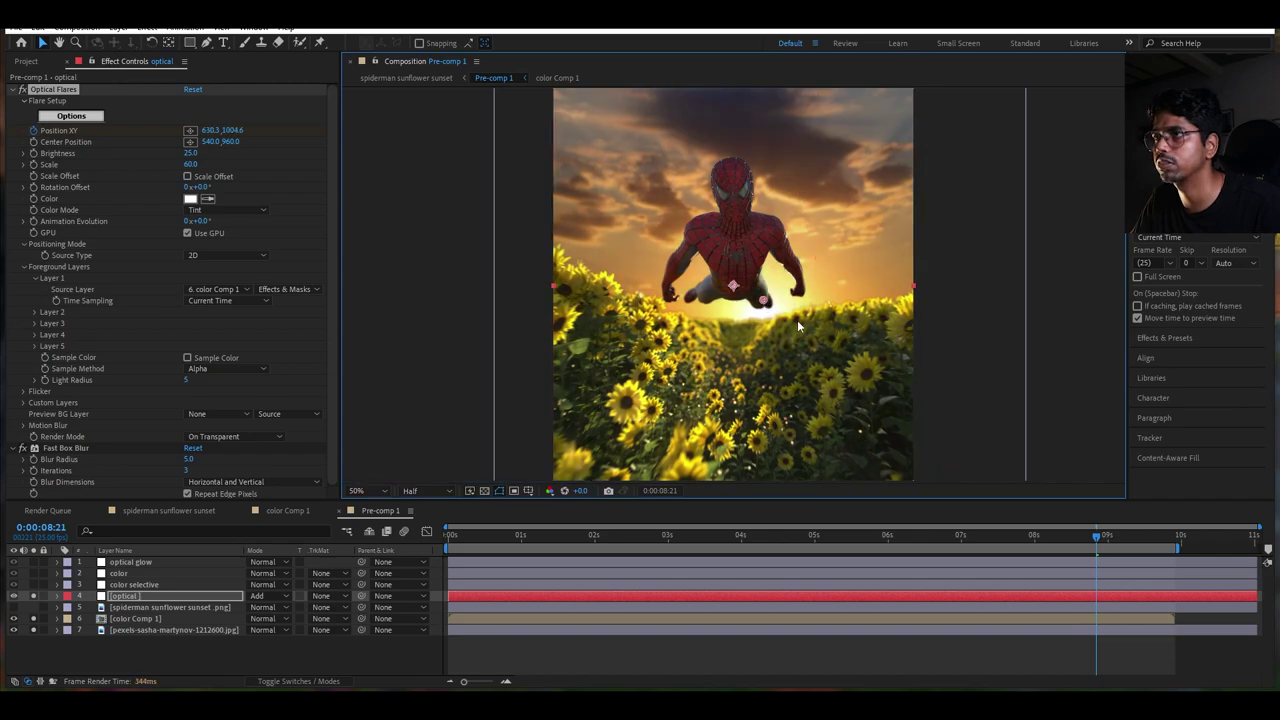
key("ctrl+z")
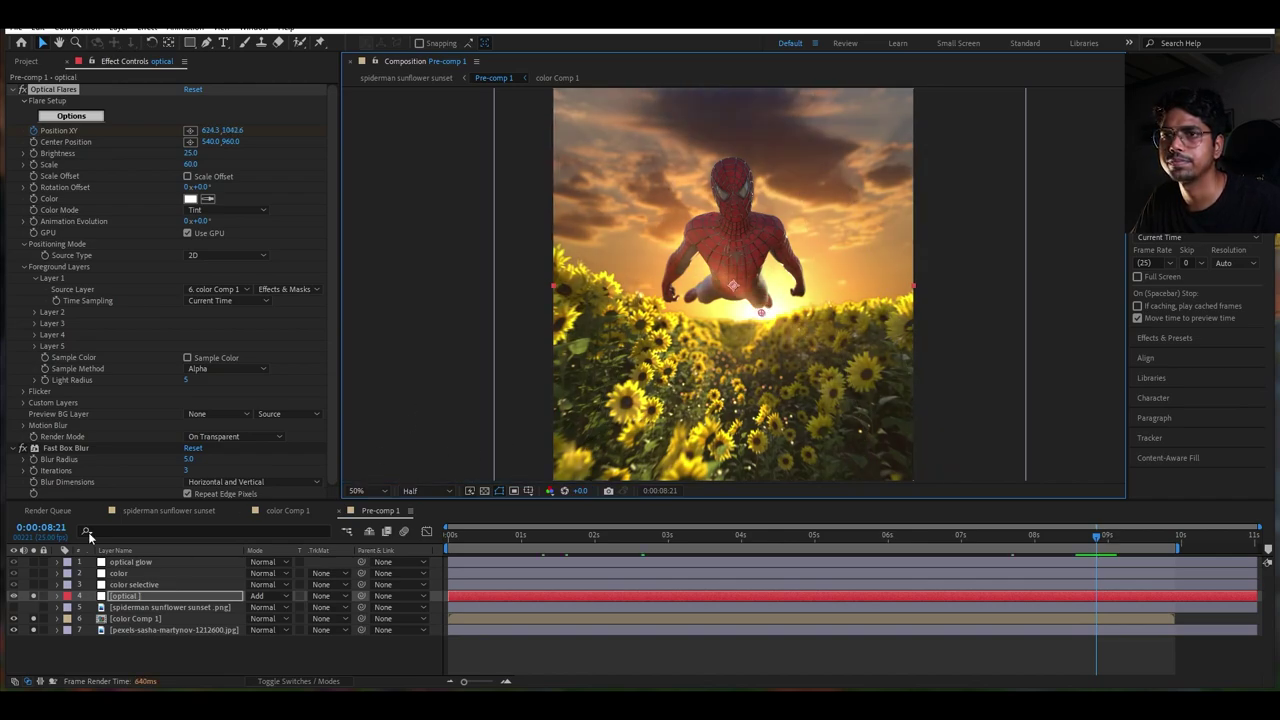
key("ctrl+z")
key("ctrl+z")
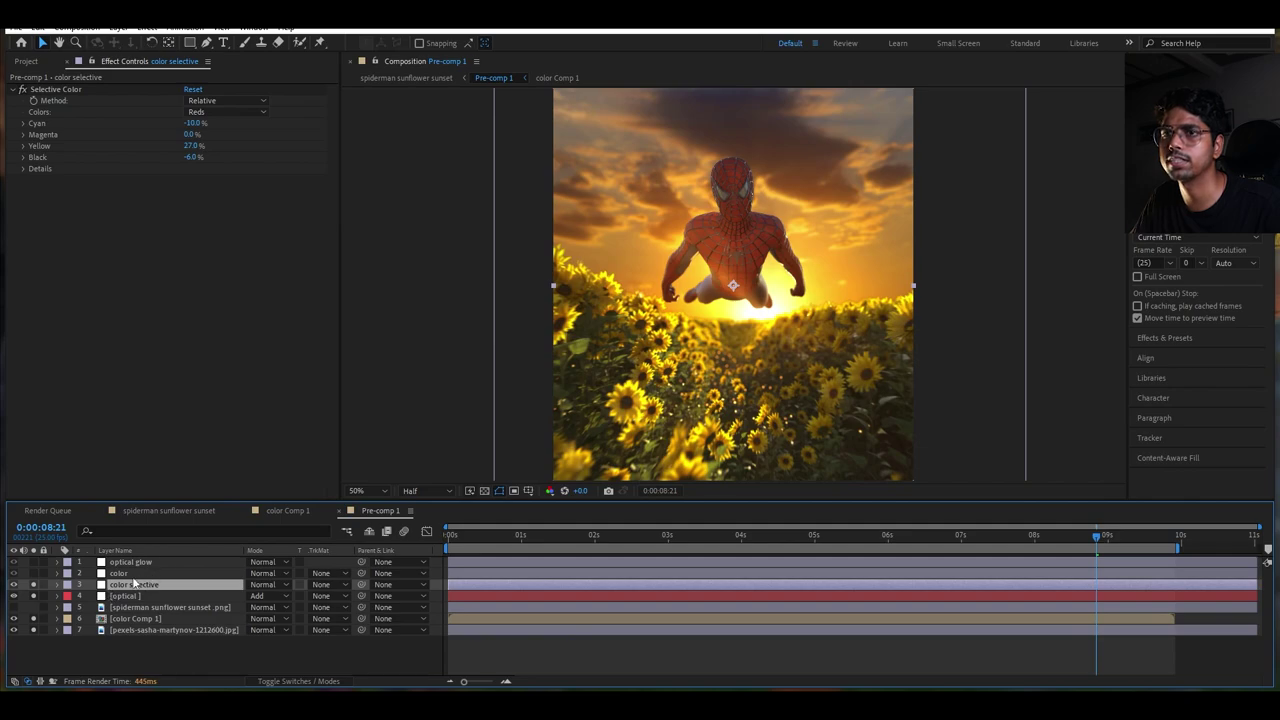
Add the color selective, color and optical glow layers to the soloed view, and scrub the spiderman sunflower sunset composition to 0:00:08:02.
left_click(118, 573)
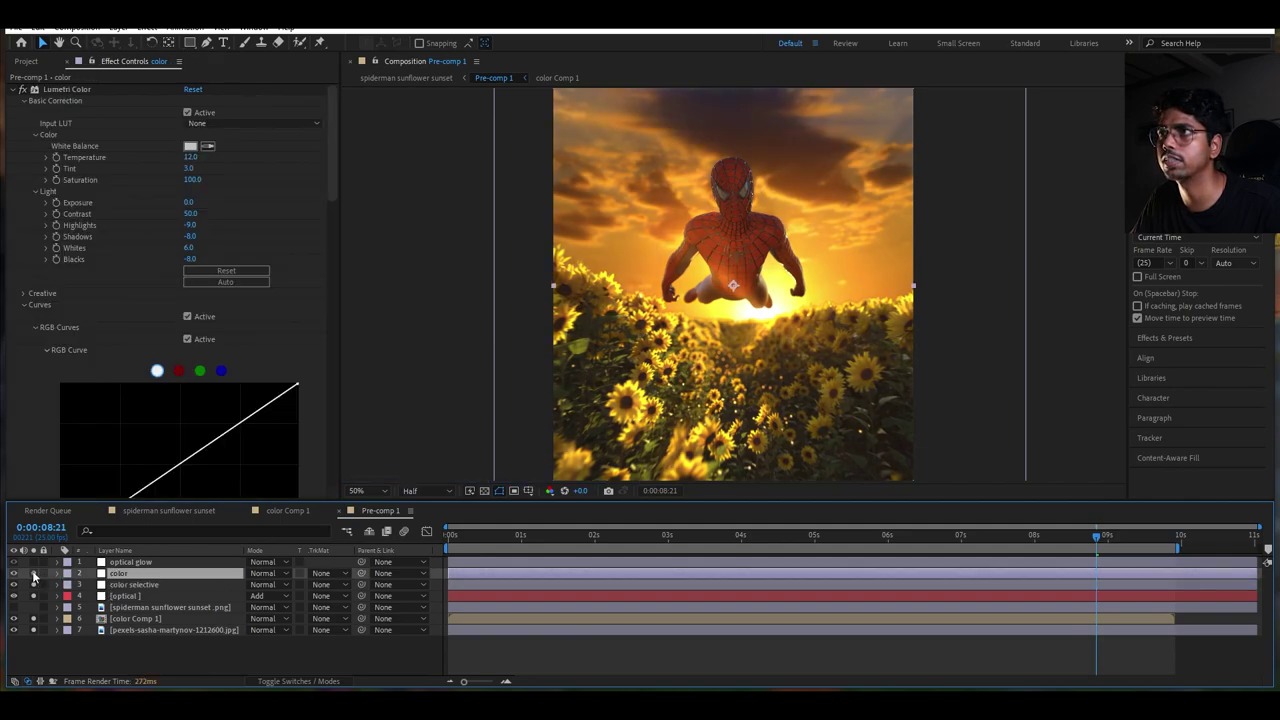
left_click(41, 564)
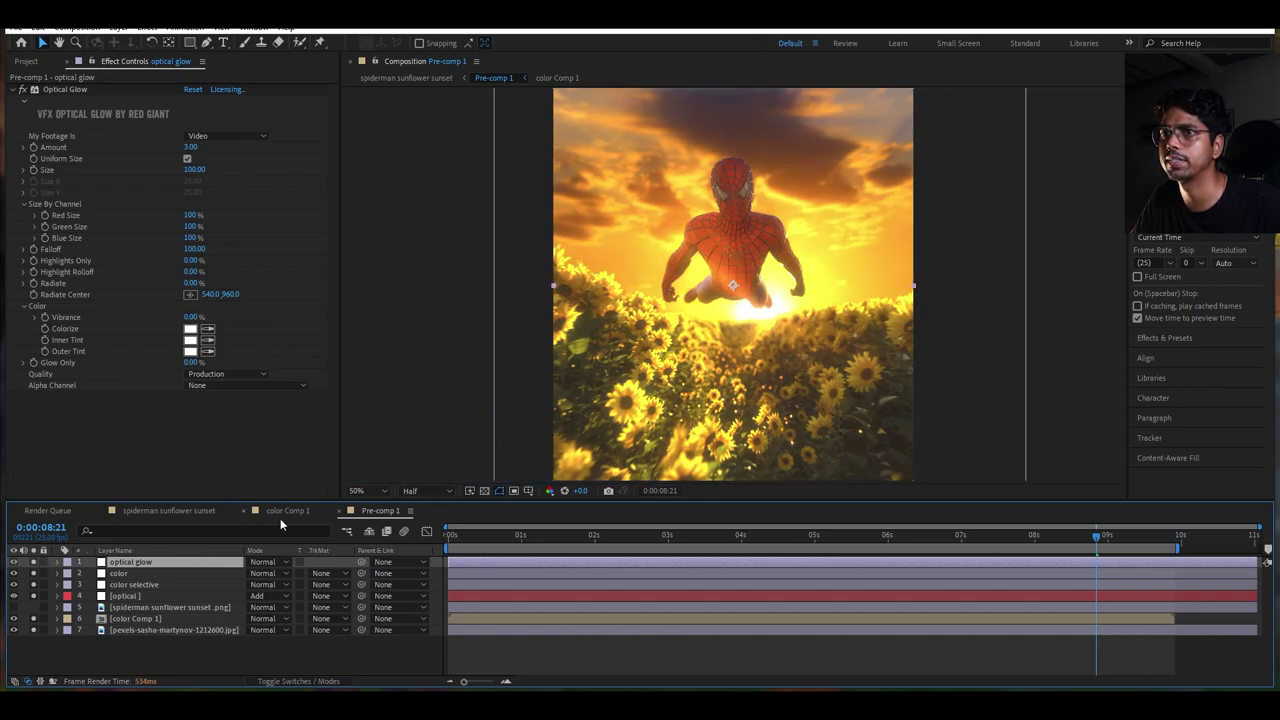
left_click(168, 510)
left_click_drag(565, 546, 1041, 546)
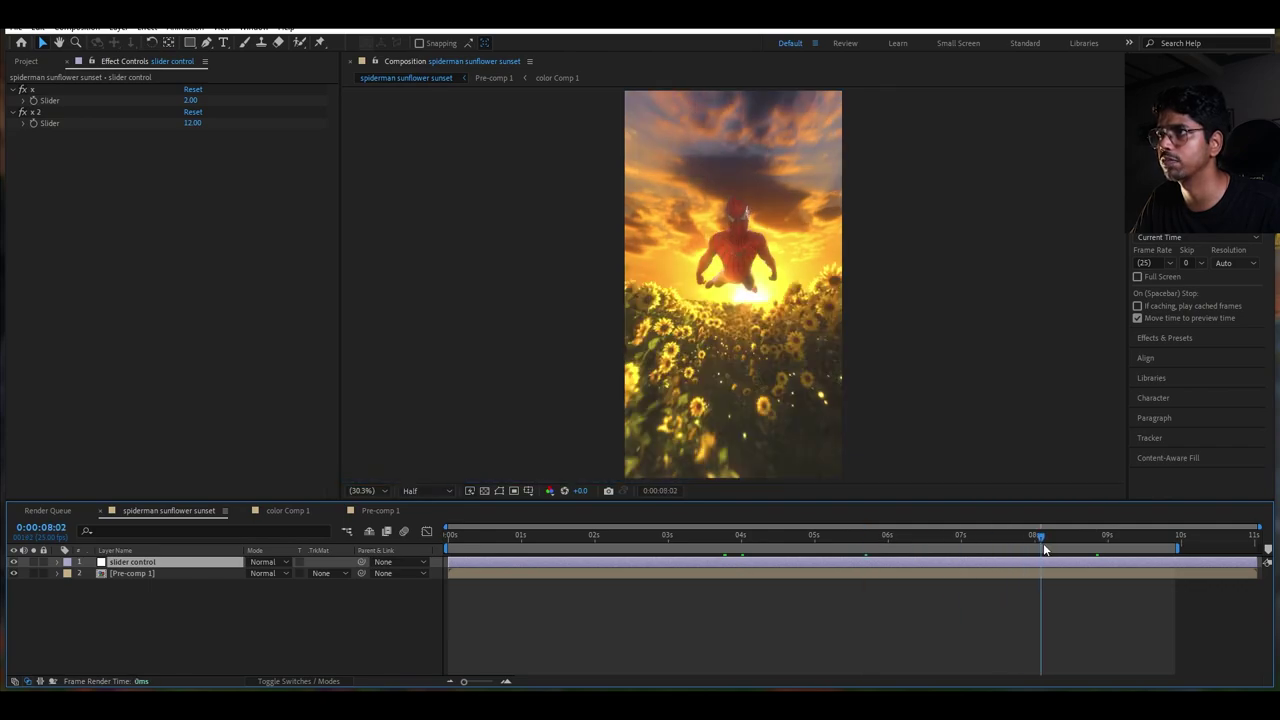